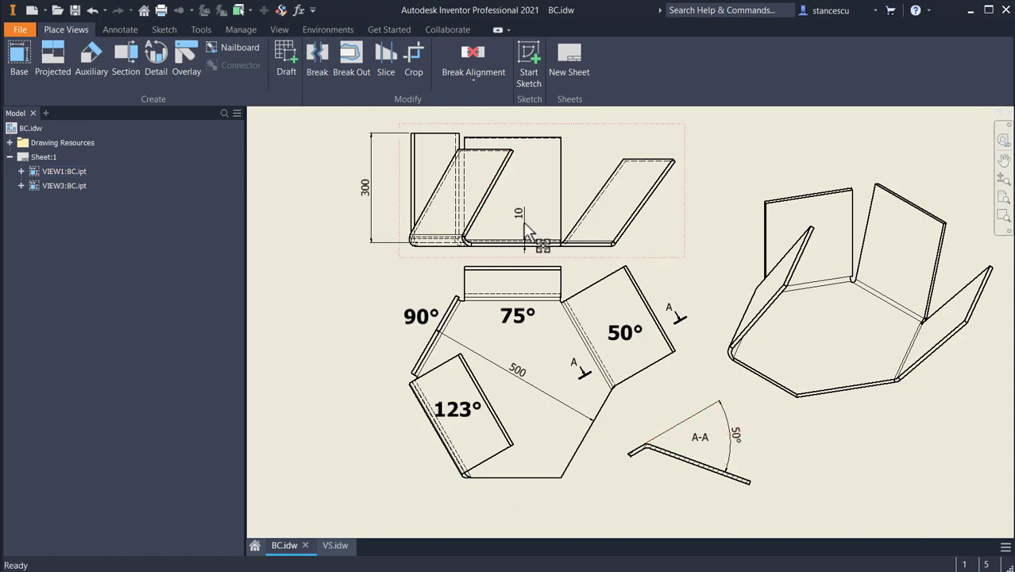
Examine the 10 mm thickness dimension and the overall views in the bent-plate drawing
scroll(524, 242, "up", 4)
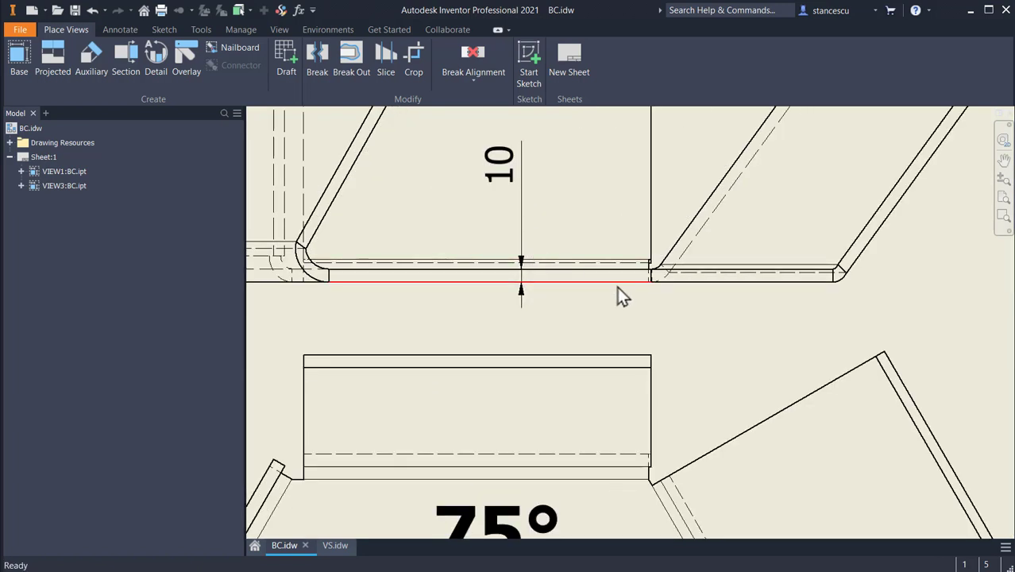
scroll(616, 289, "down", 2)
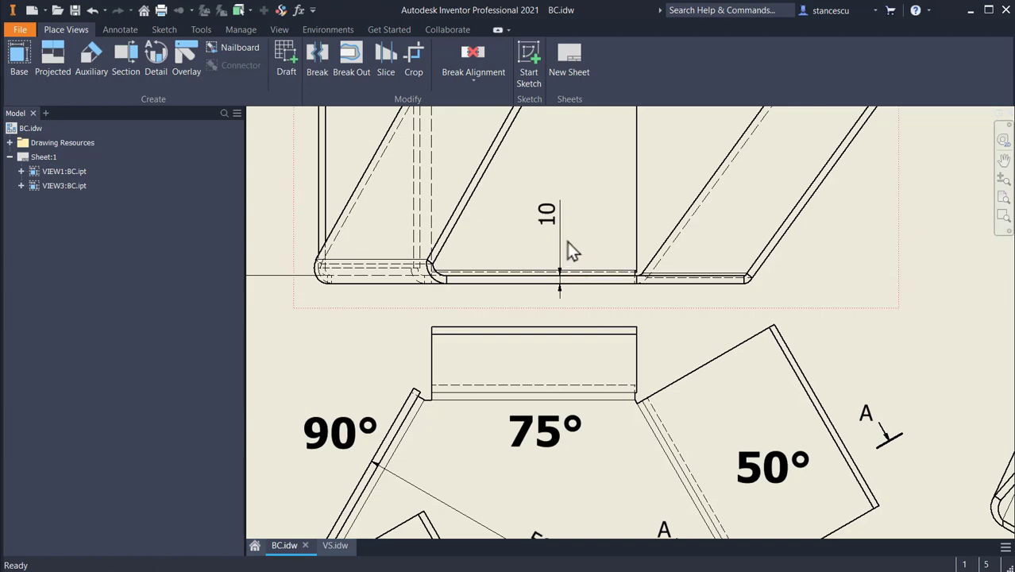
scroll(572, 248, "down", 3)
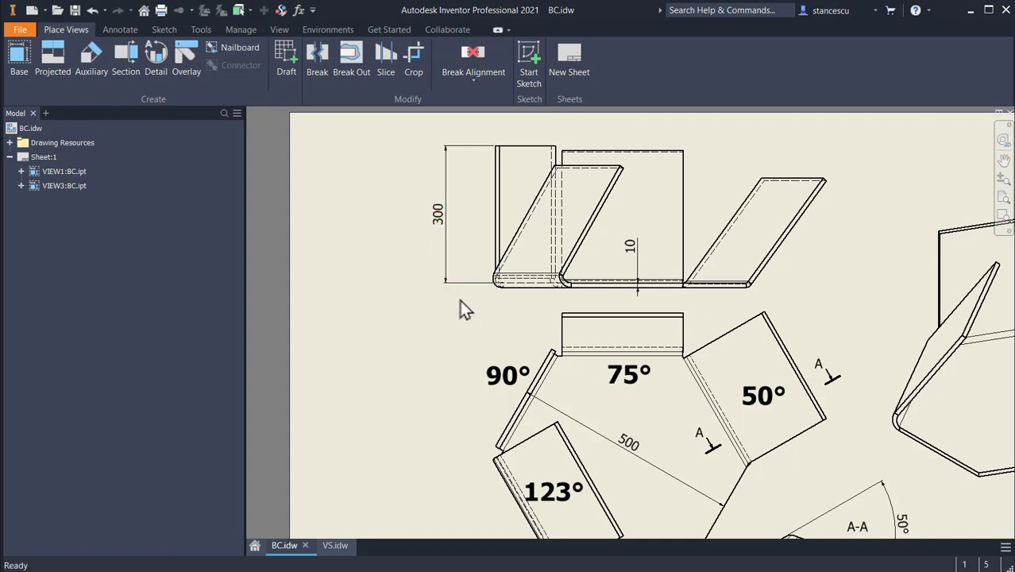
scroll(460, 299, "down", 4)
mouse_move(500, 330)
middle_mouse_down()
mouse_move(498, 271)
mouse_move(485, 289)
mouse_move(457, 293)
middle_mouse_up()
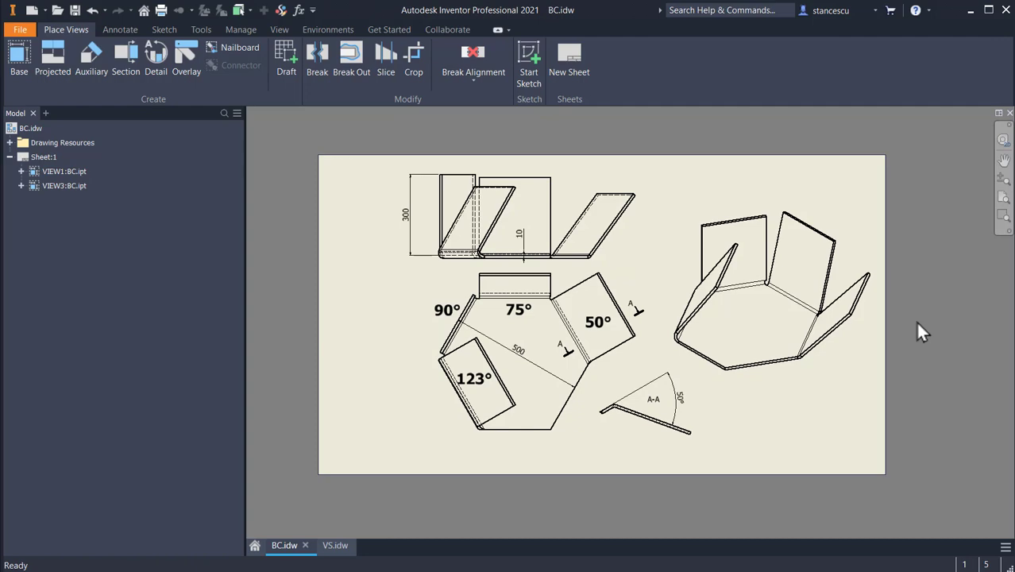
key("F6")
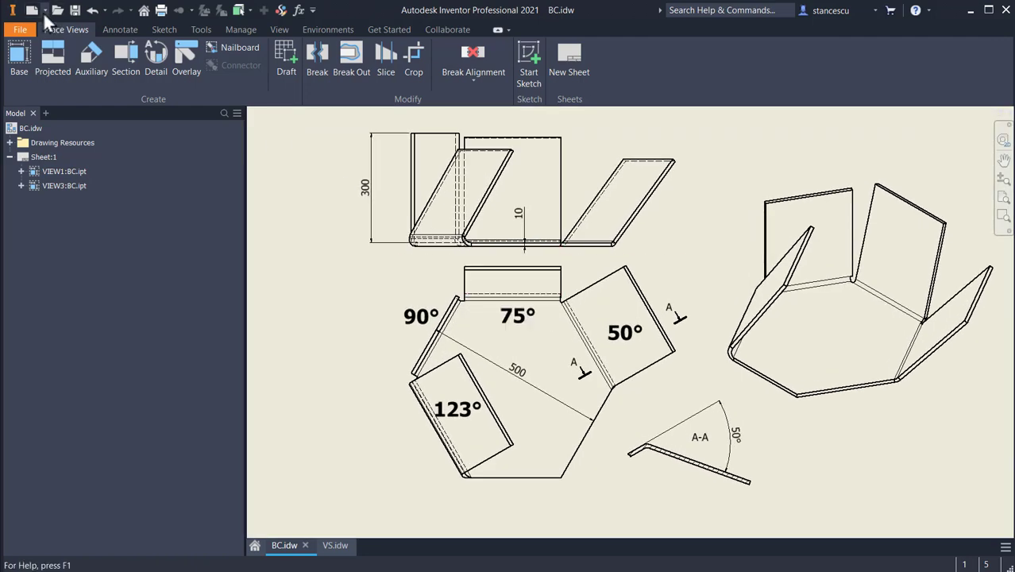
Create a part from the metric Sheet Metal (mm).ipt template and set its thickness to 10 mm instead of using the rule's thickness
left_click(31, 10)
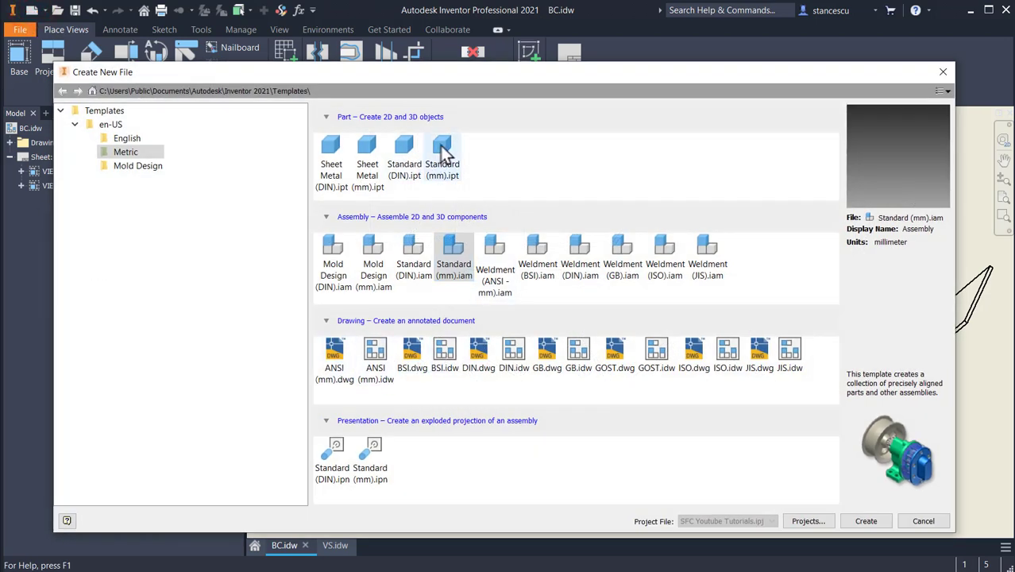
double_click(371, 150)
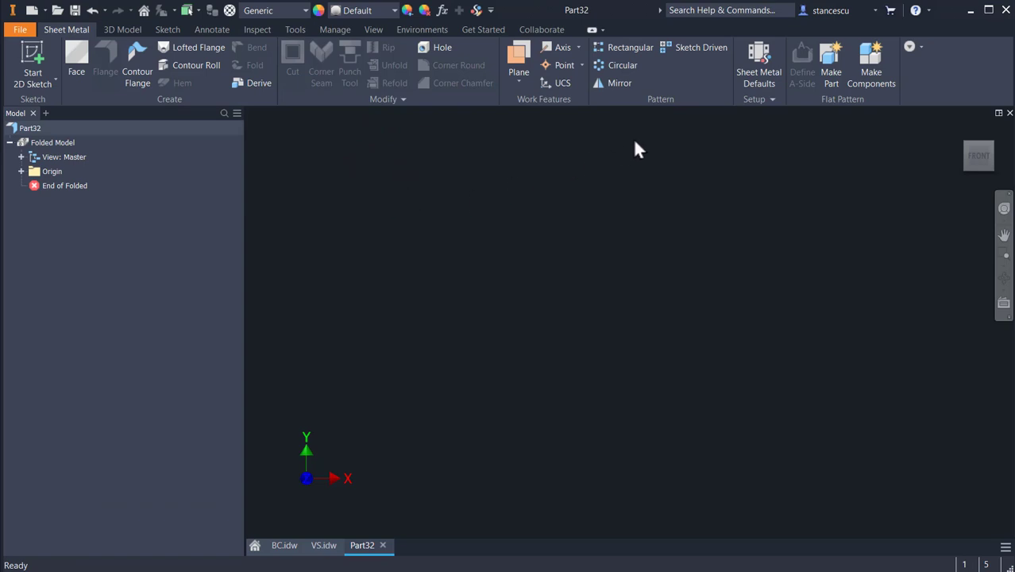
left_click(763, 72)
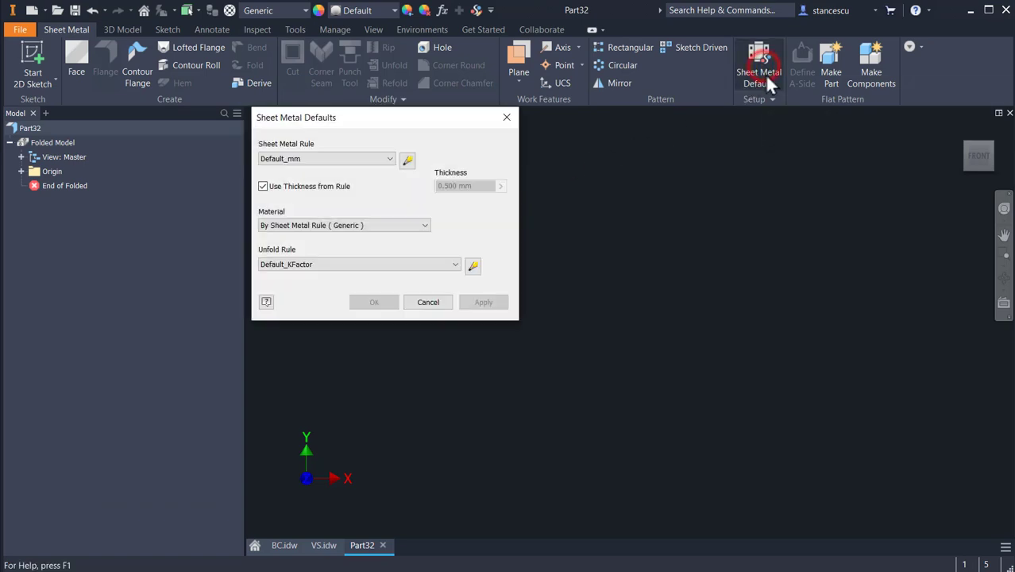
left_click(263, 185)
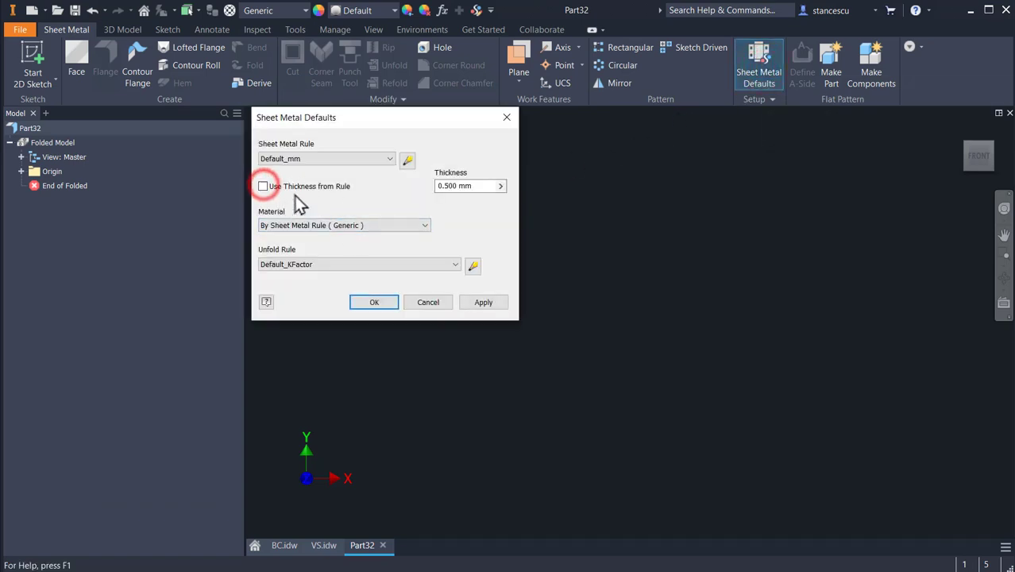
left_click(477, 188)
type("10")
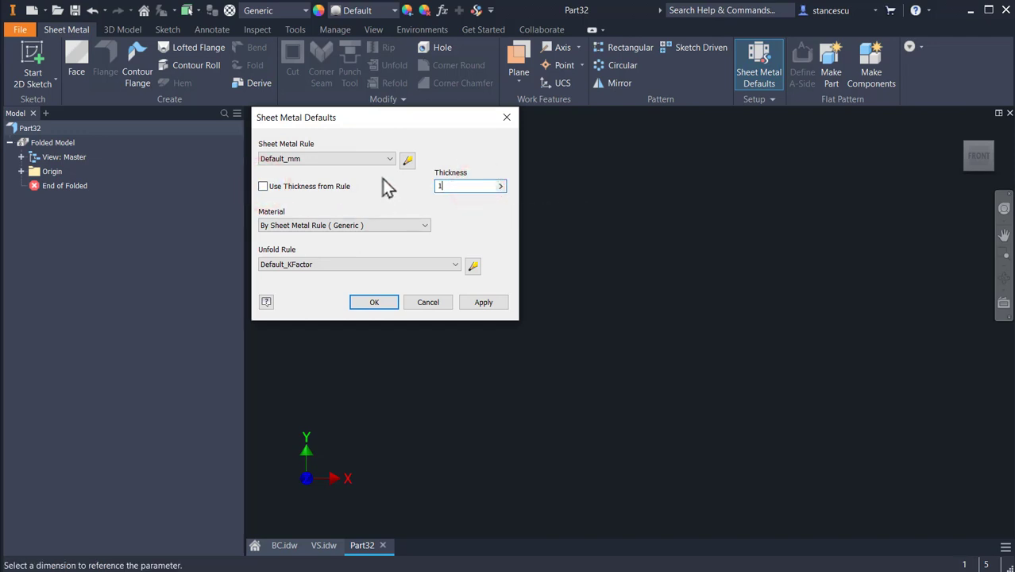
left_click(376, 302)
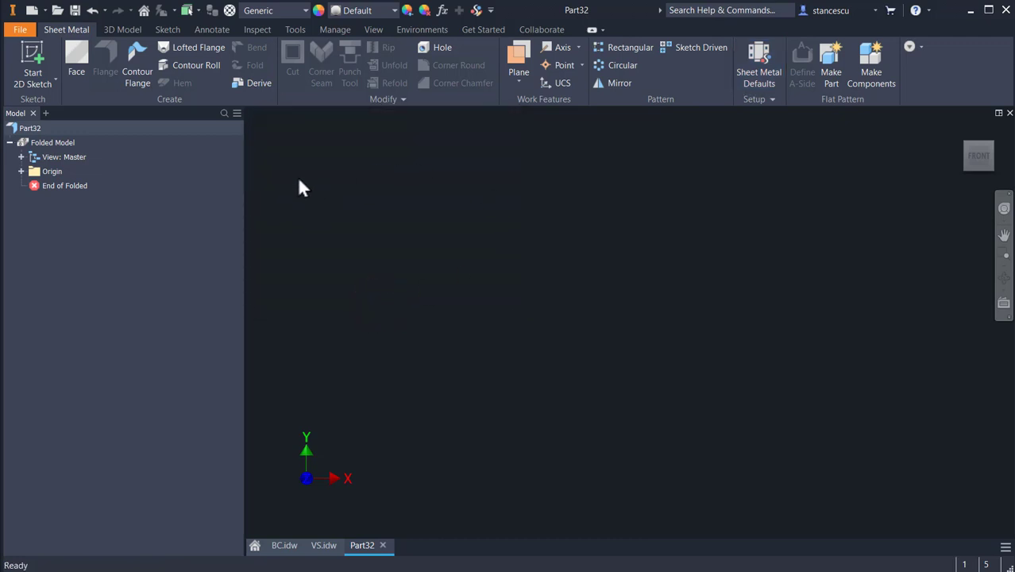
Sketch a six-sided polygon centred on the origin of the XY plane, about 27 mm across flats
left_click(31, 56)
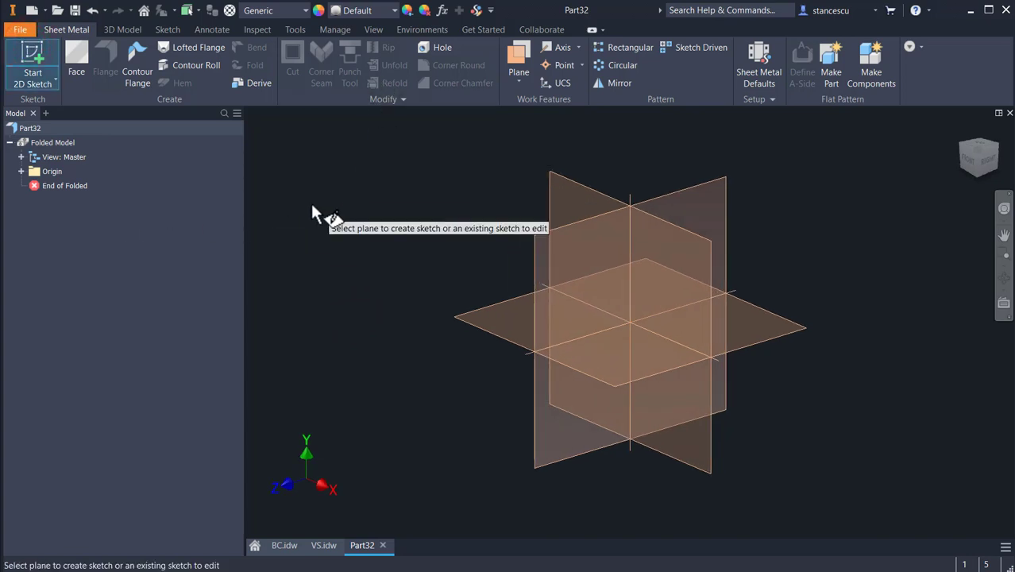
left_click(582, 199)
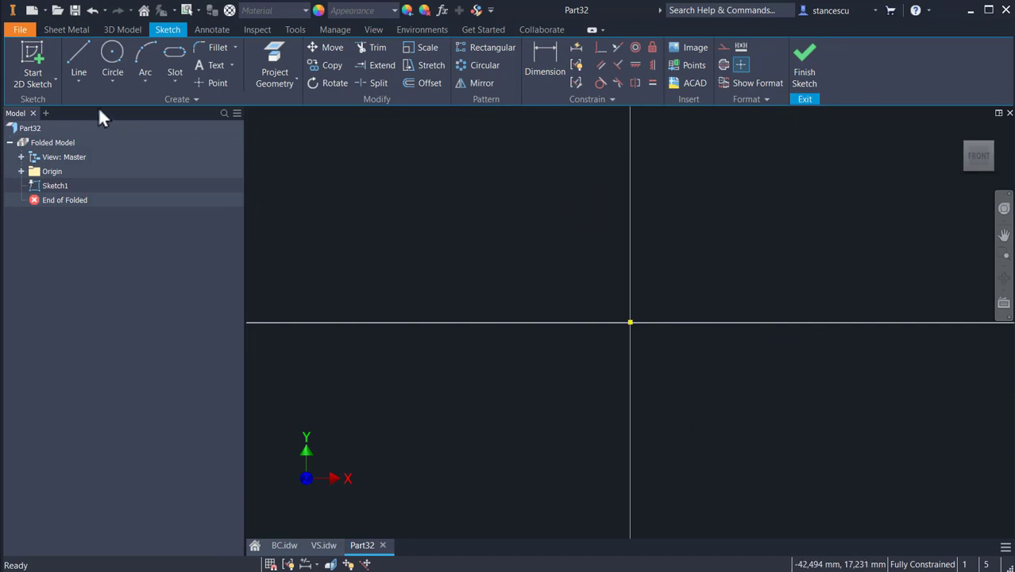
left_click(172, 84)
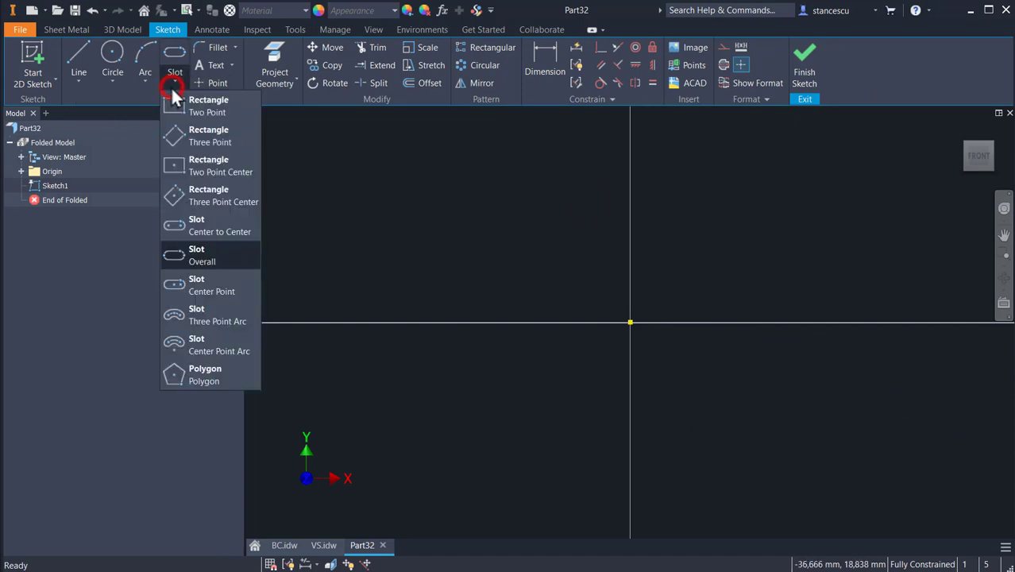
left_click(180, 377)
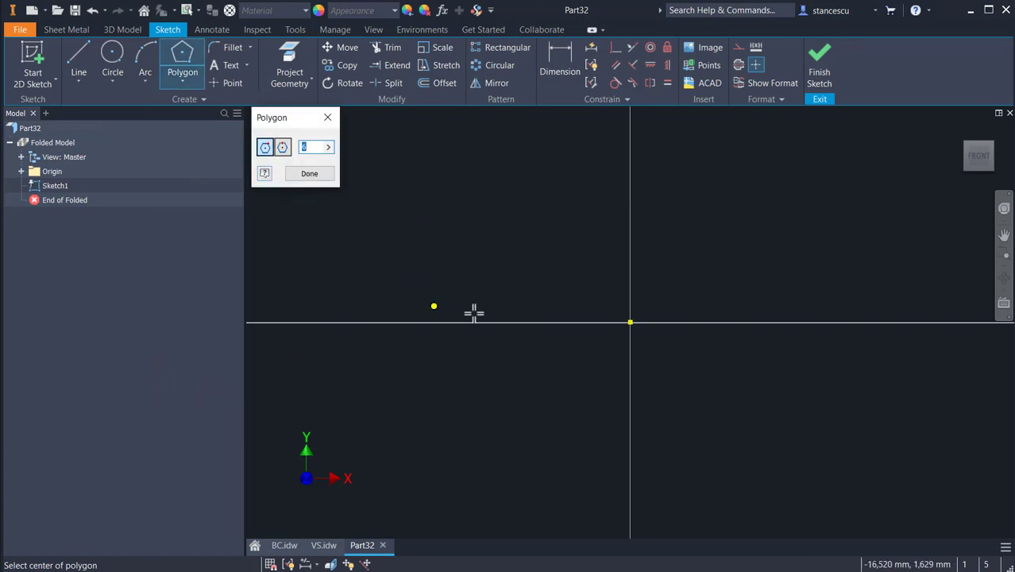
left_click(630, 322)
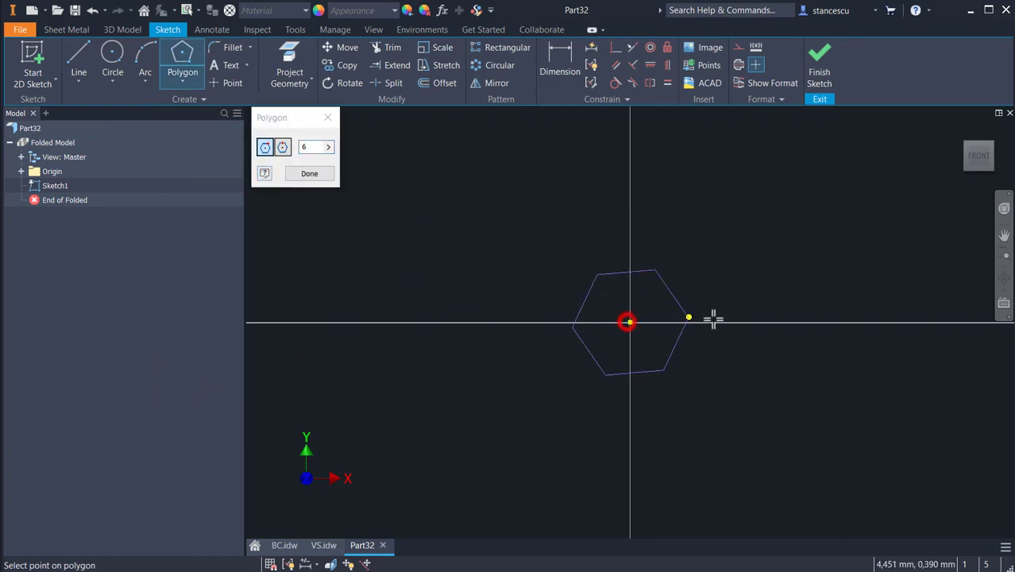
left_click(827, 338)
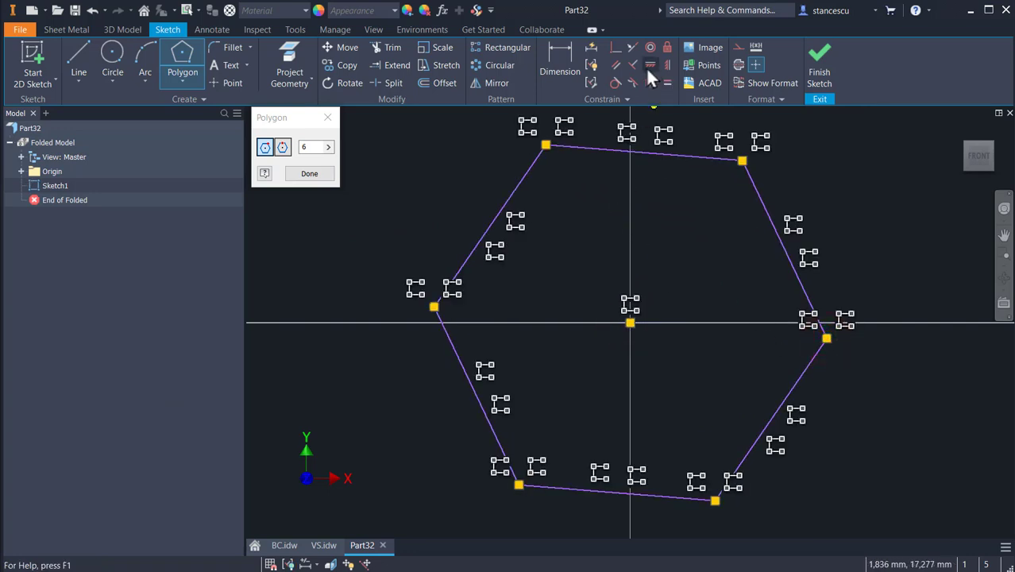
Constrain the hexagon's centre and its vertex on the positive X side to be horizontally aligned
left_click(647, 66)
left_click(631, 323)
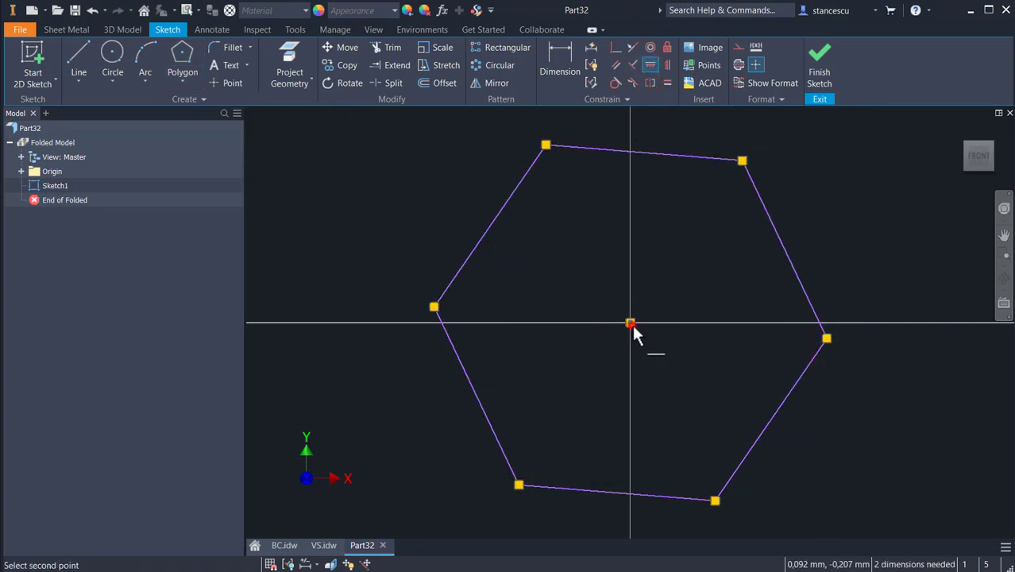
left_click(826, 338)
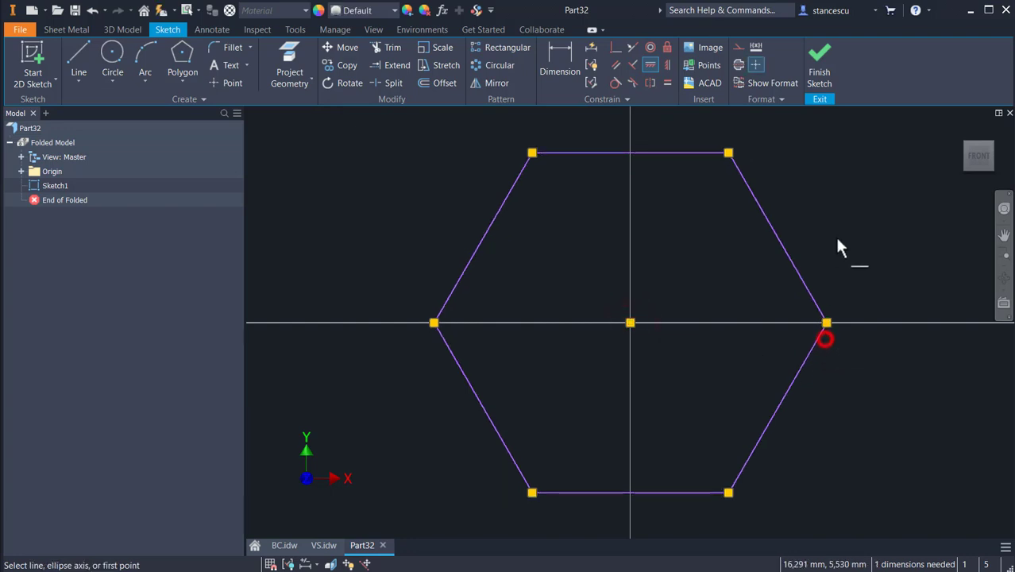
Dimension the distance between the hexagon's two horizontal sides as 500 mm and finish the sketch
left_click(560, 54)
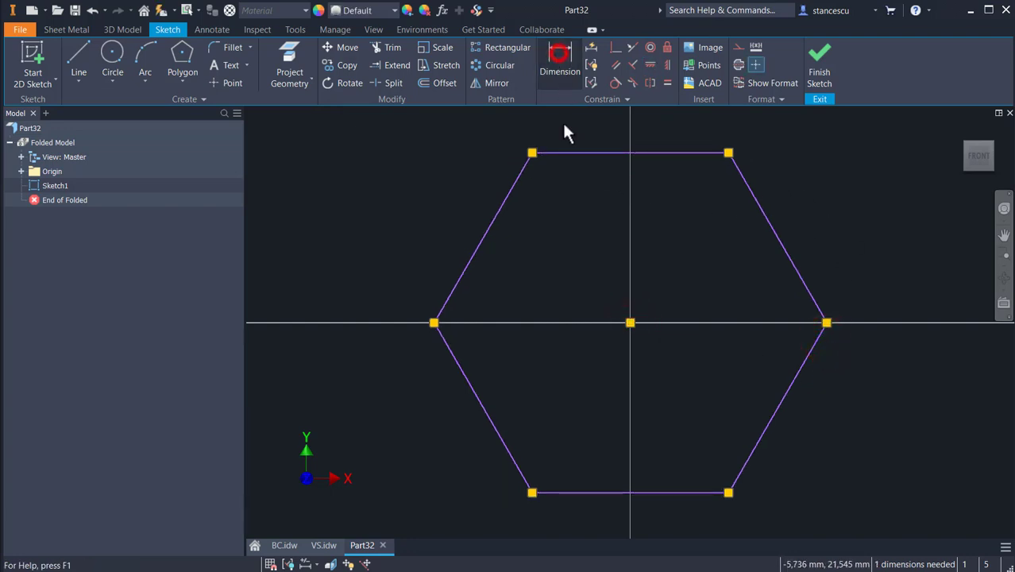
left_click(693, 151)
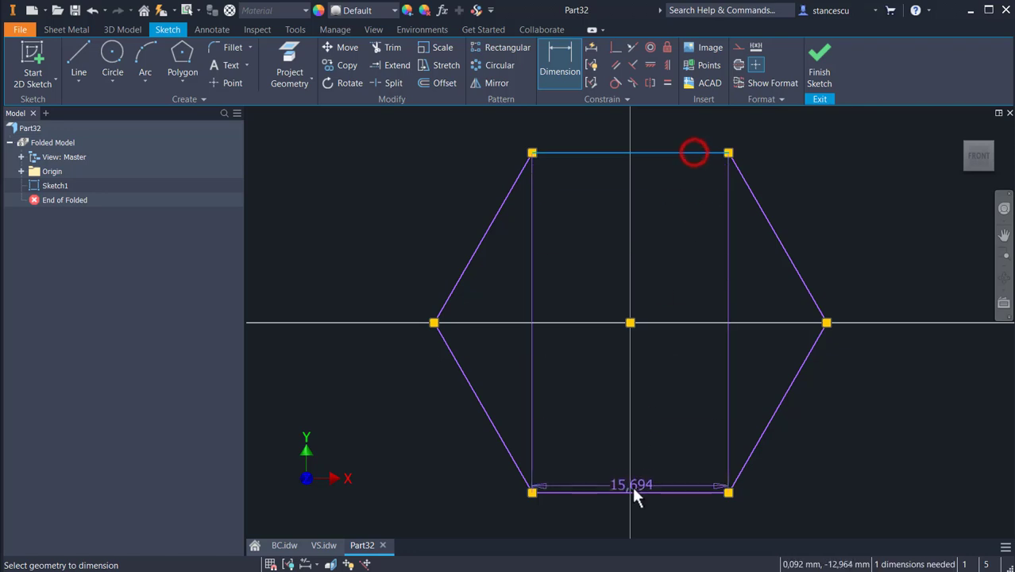
left_click(646, 490)
left_click(888, 385)
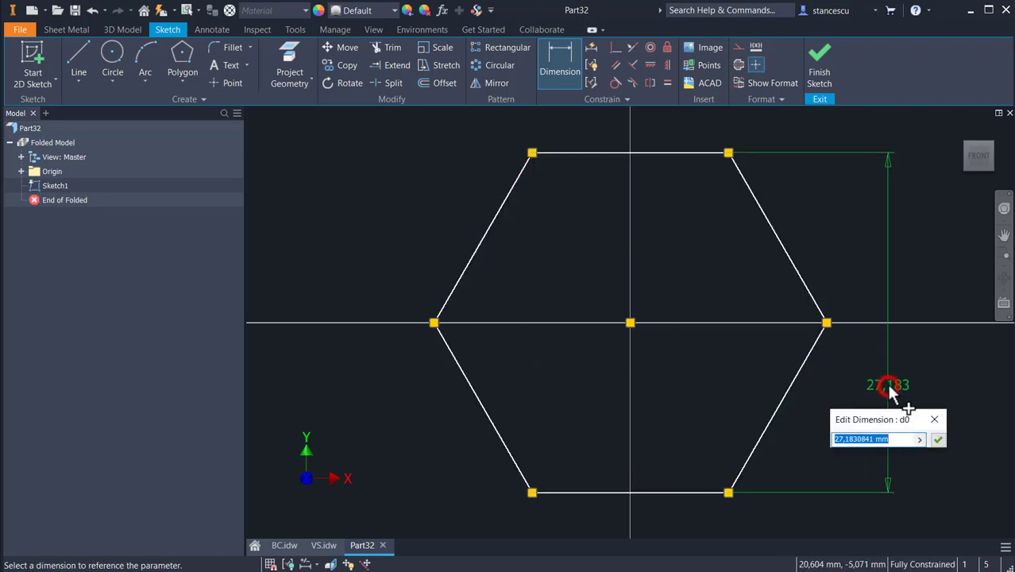
type("300")
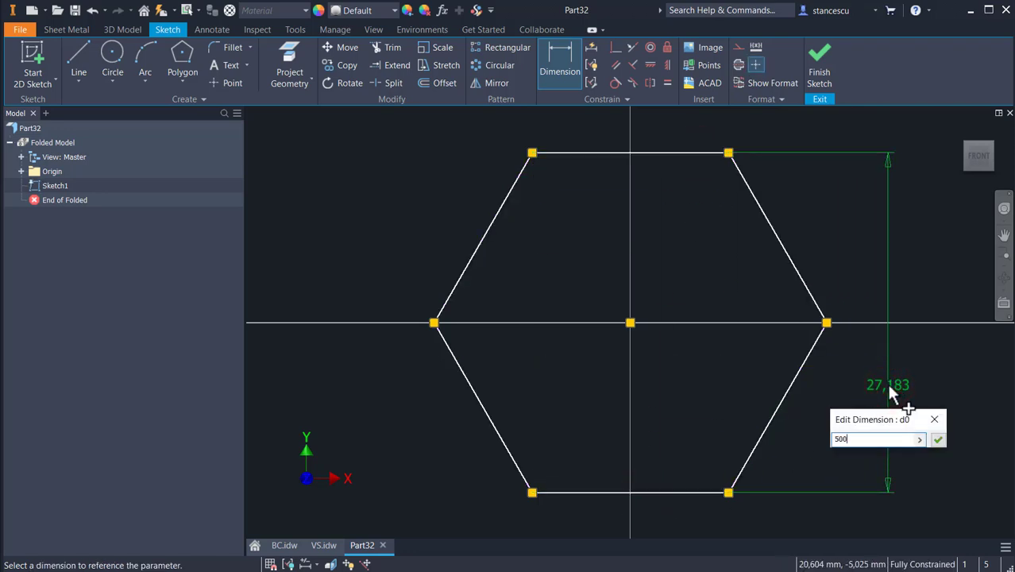
key("Return")
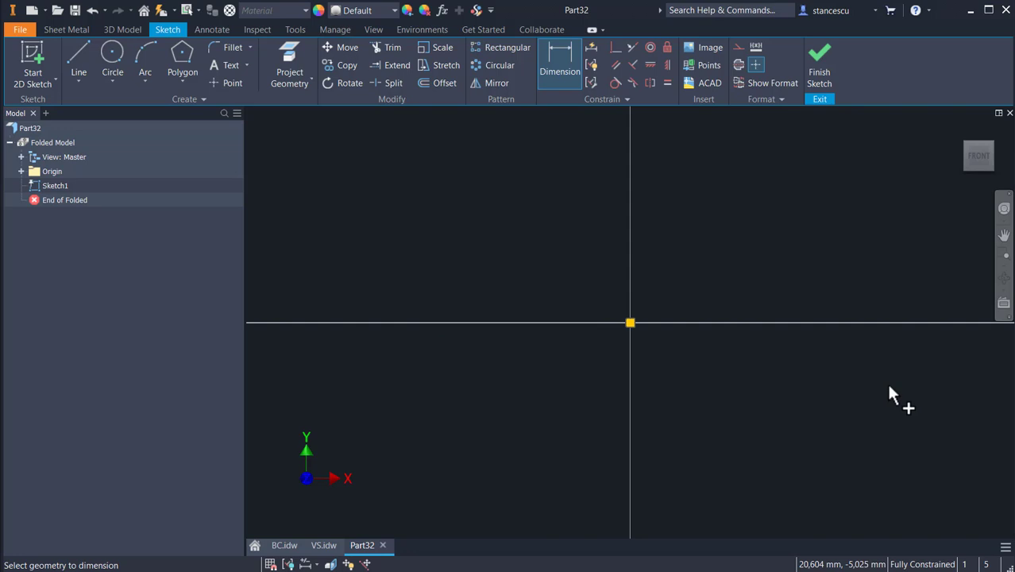
key("Home")
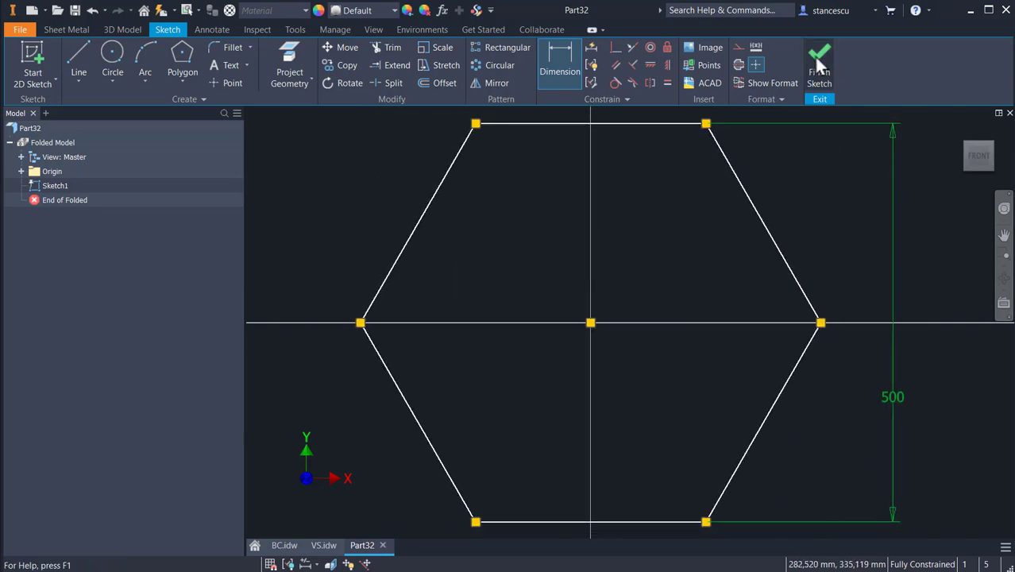
left_click(818, 65)
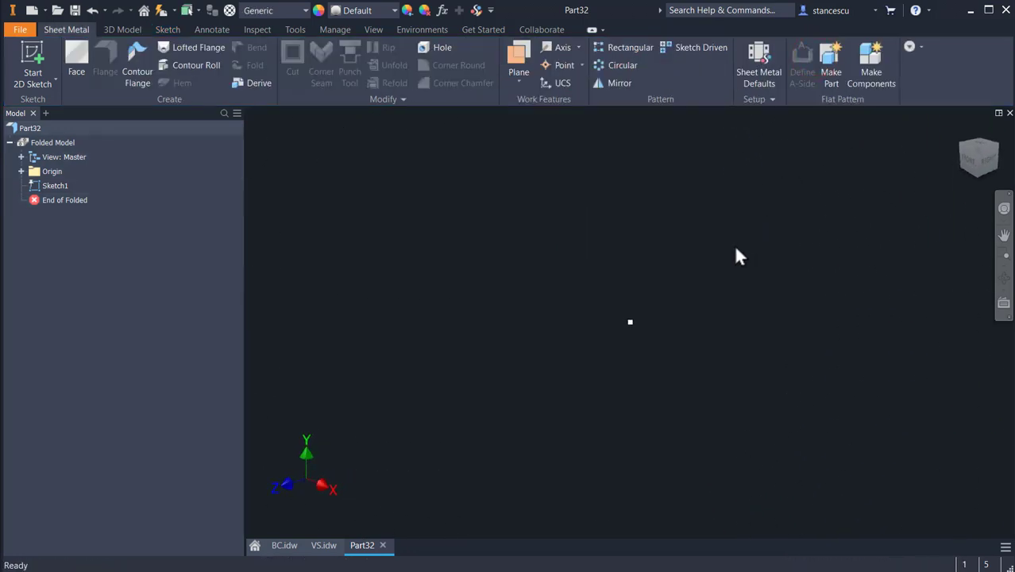
Create a sheet metal face from the hexagon profile with the default offset direction
key("F6")
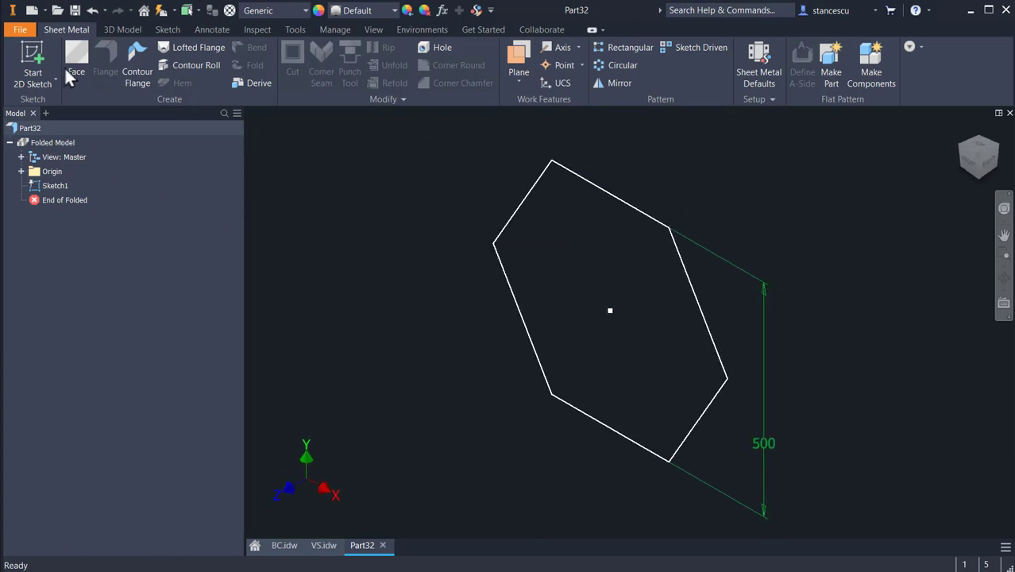
left_click(73, 54)
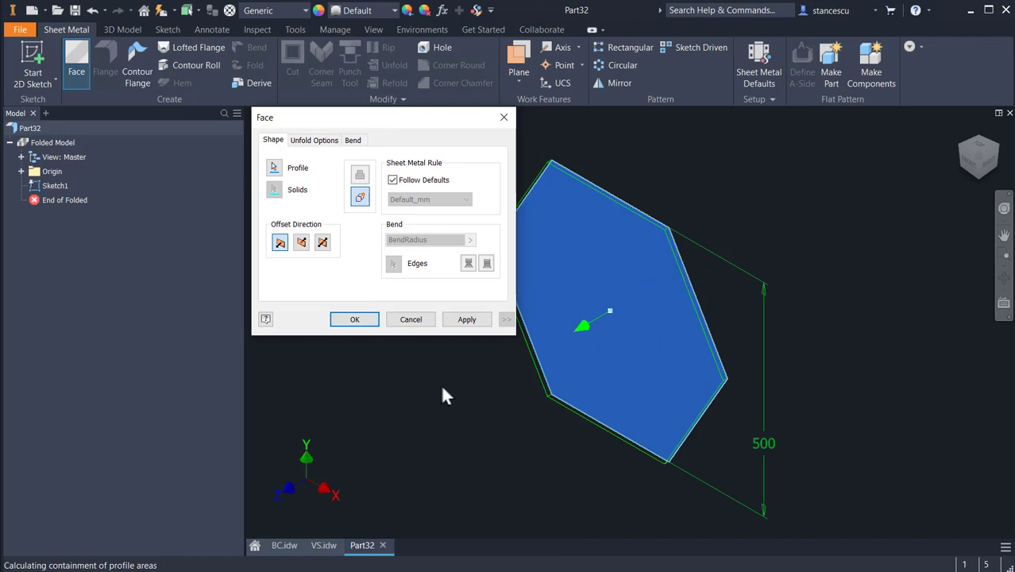
left_click(349, 318)
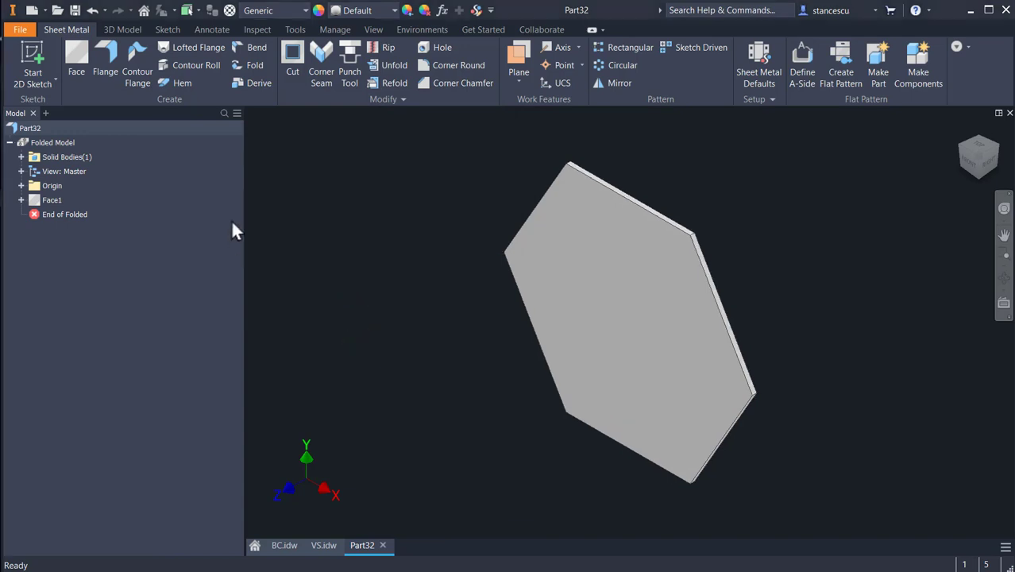
Add a 300 mm flange at 123° on the hexagon's lower negative-X edge, bend tangent to the side face and height measured from the inner faces' intersection
left_click(108, 49)
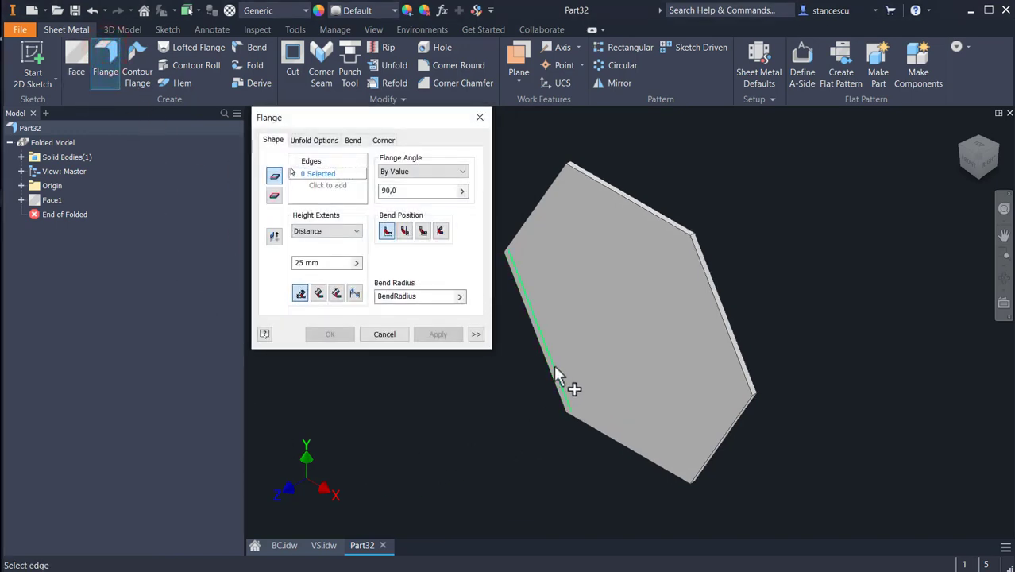
left_click(554, 367)
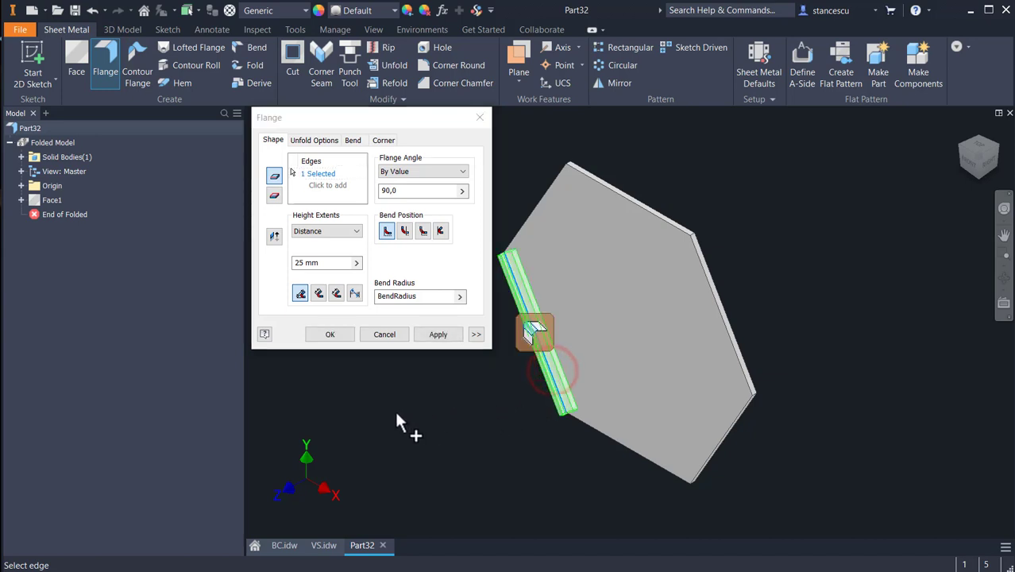
left_click(442, 232)
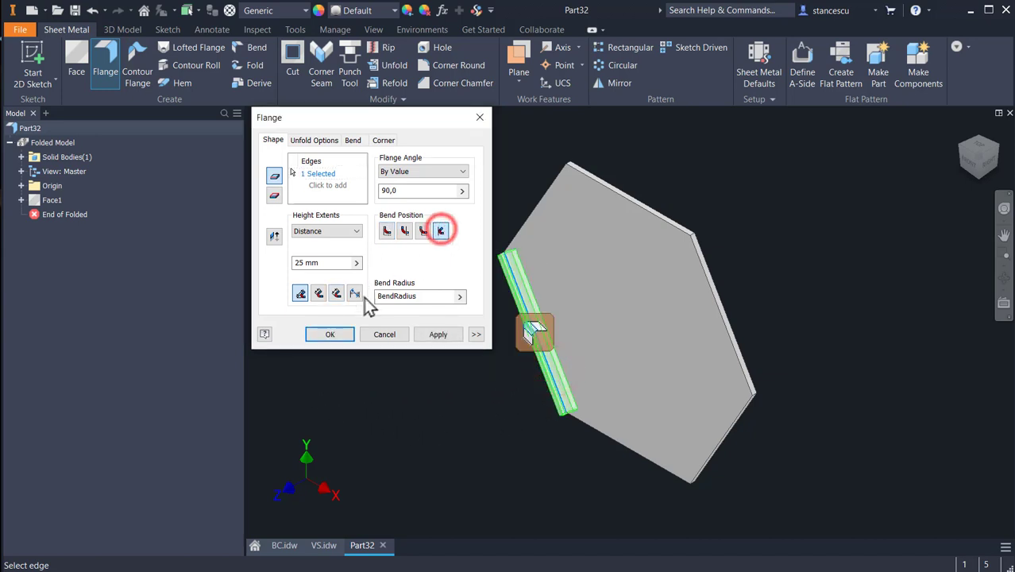
left_click(318, 294)
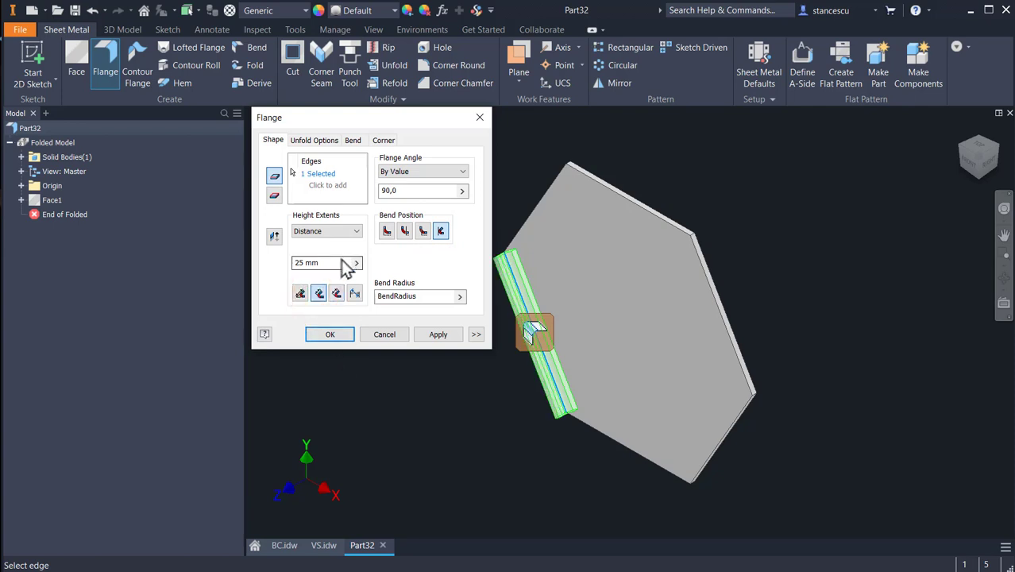
double_click(340, 265)
type("3")
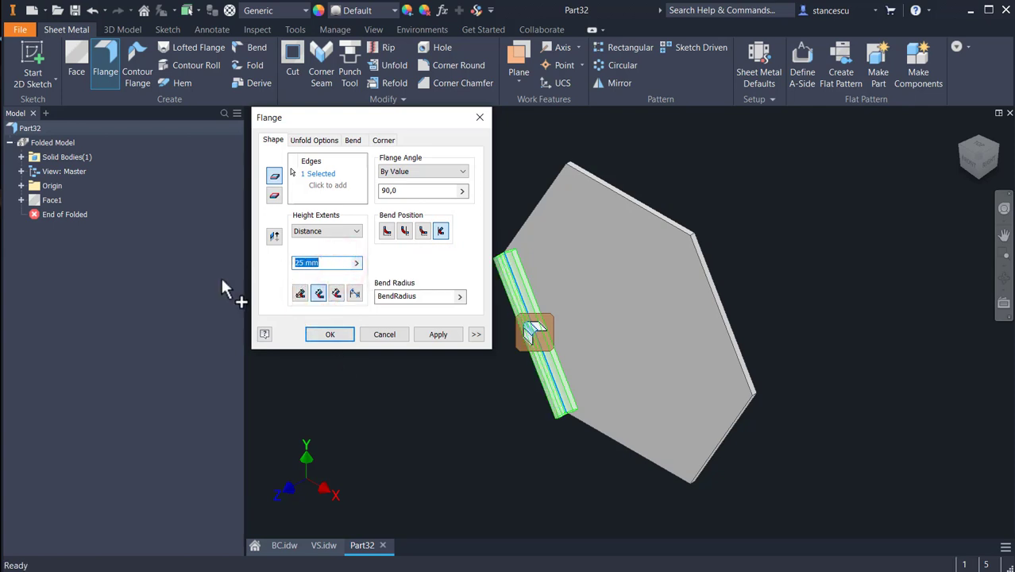
type("00")
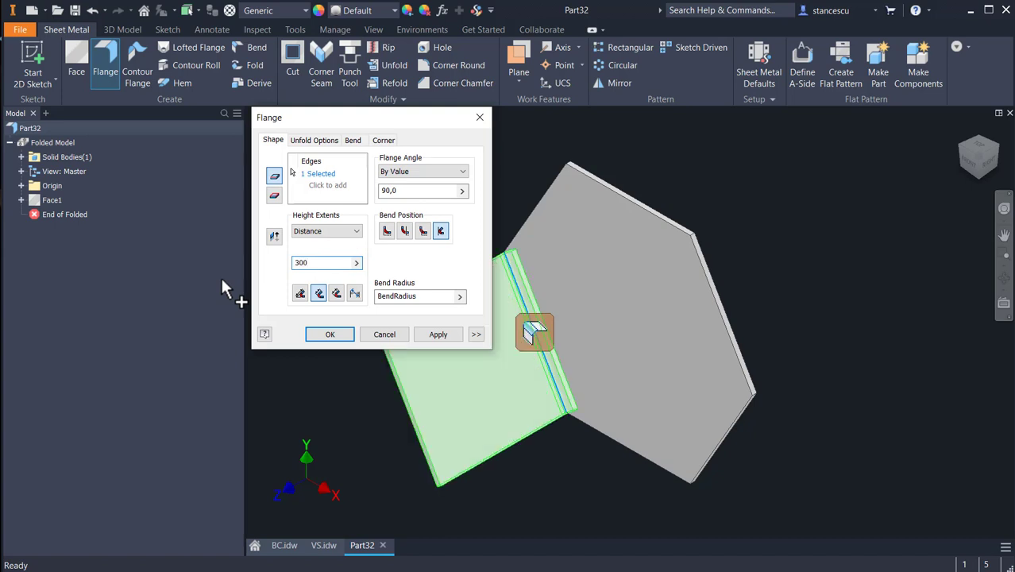
double_click(413, 190)
type("123")
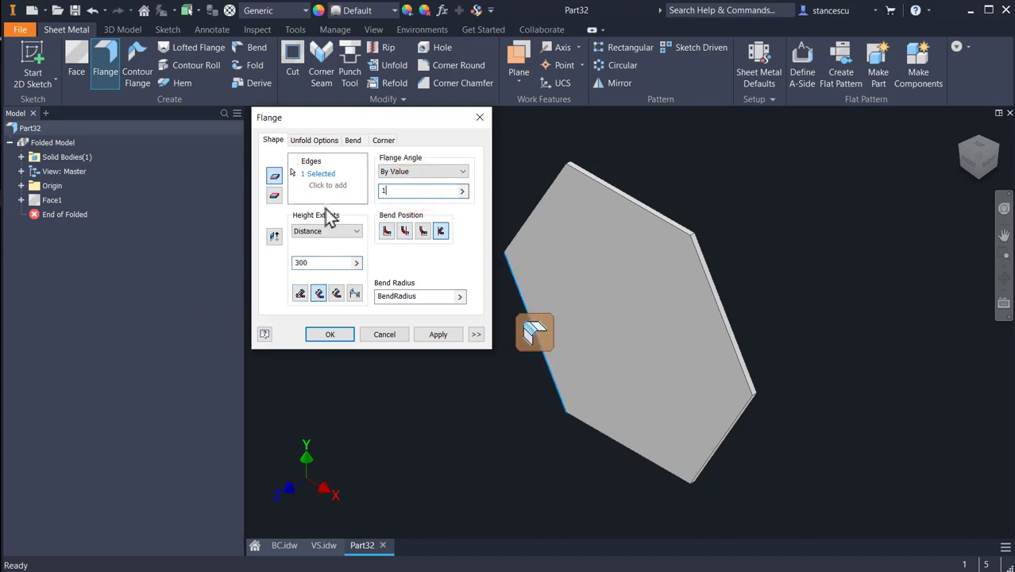
left_click(339, 333)
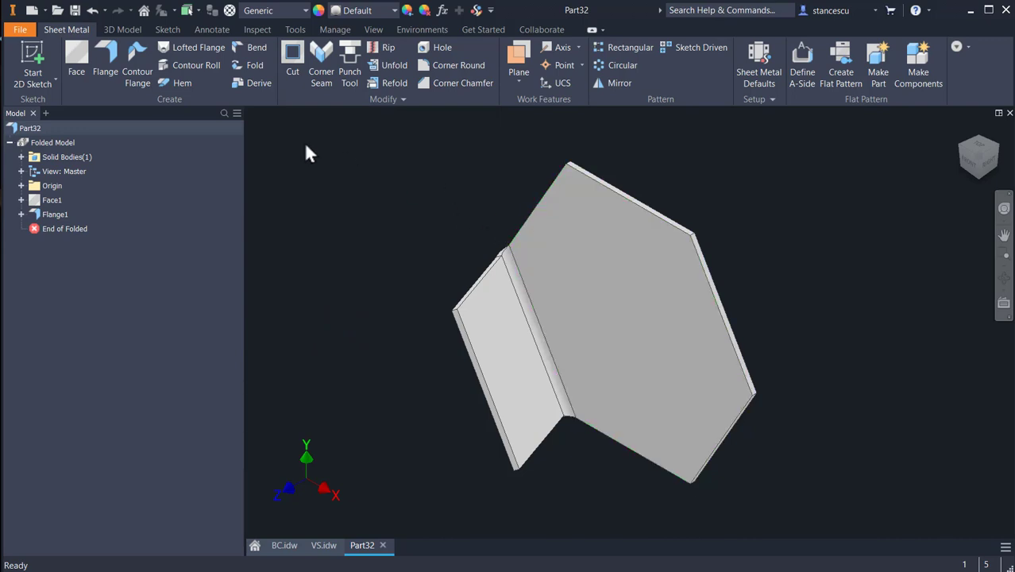
Add a 300 mm flange at 90° on the hexagon's upper edge on the negative X side
left_click(105, 60)
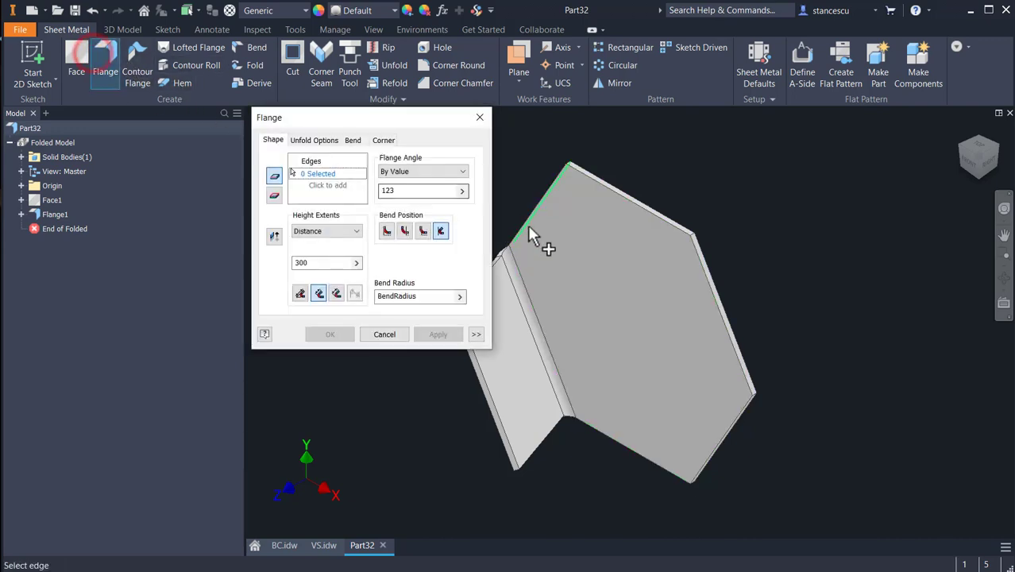
left_click(529, 228)
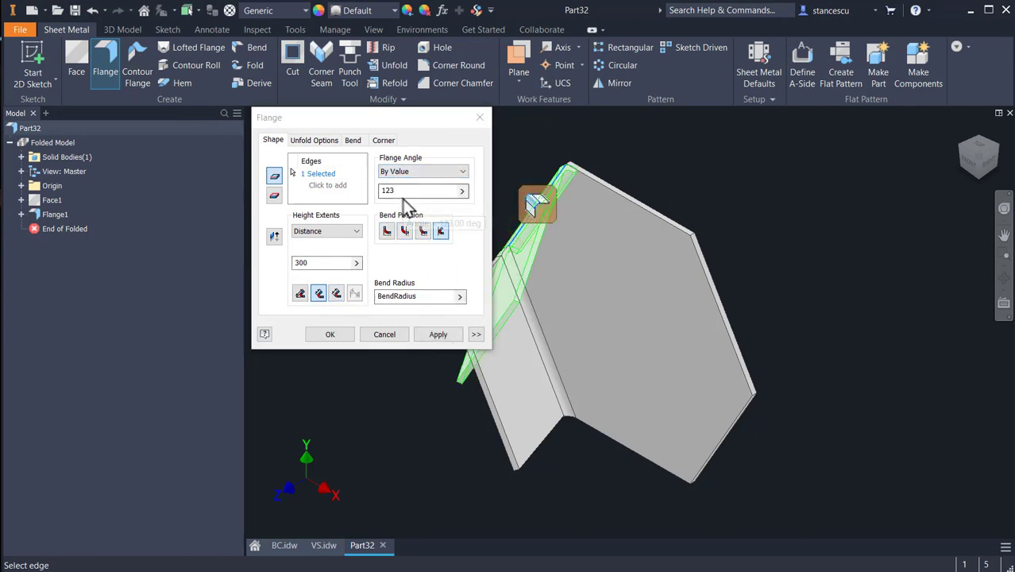
left_click_drag(401, 192, 360, 188)
type("9")
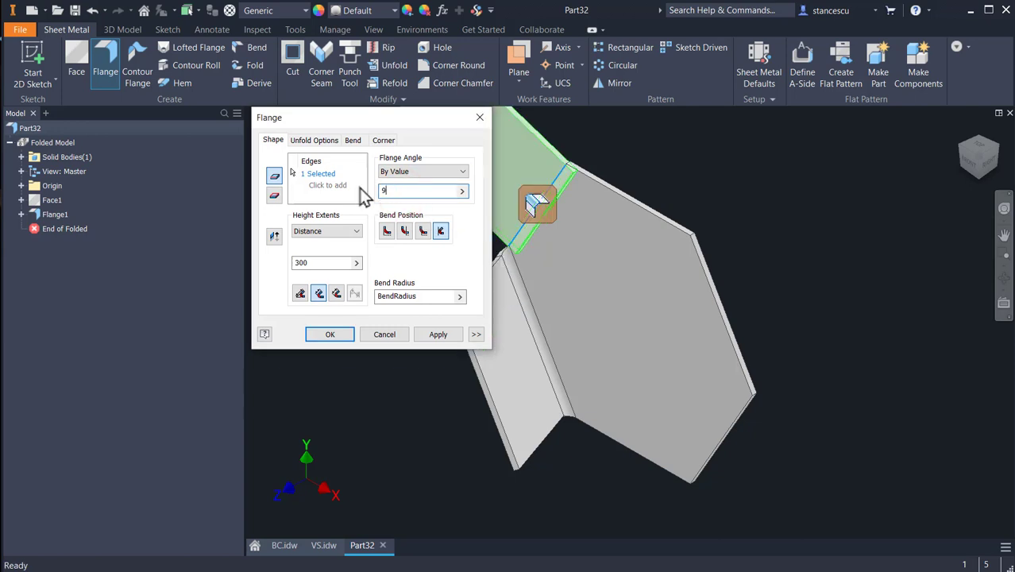
type("0")
left_click(325, 336)
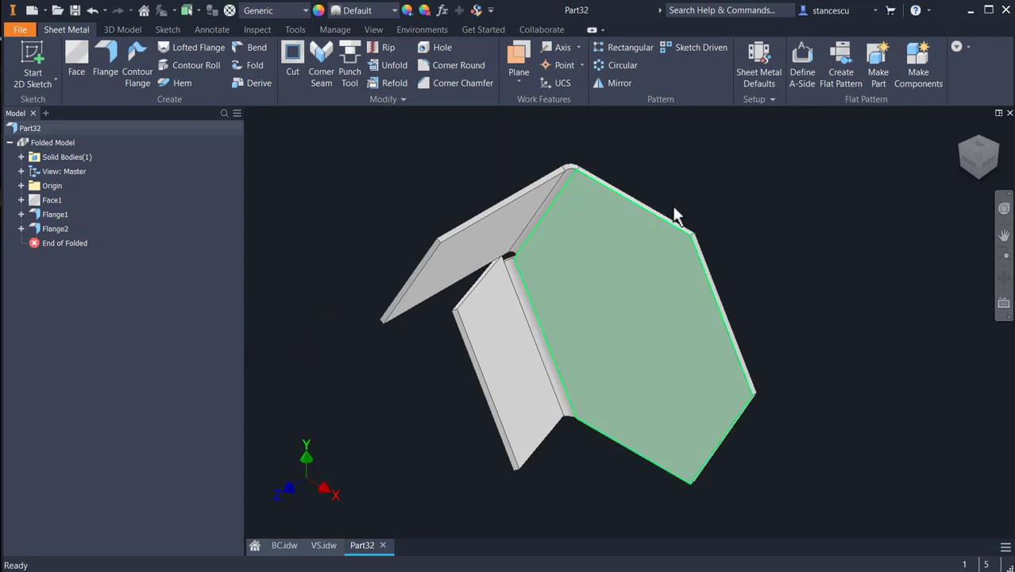
Add a 300 mm flange at 75° on the hexagon's upper edge parallel to the X axis
key("Return")
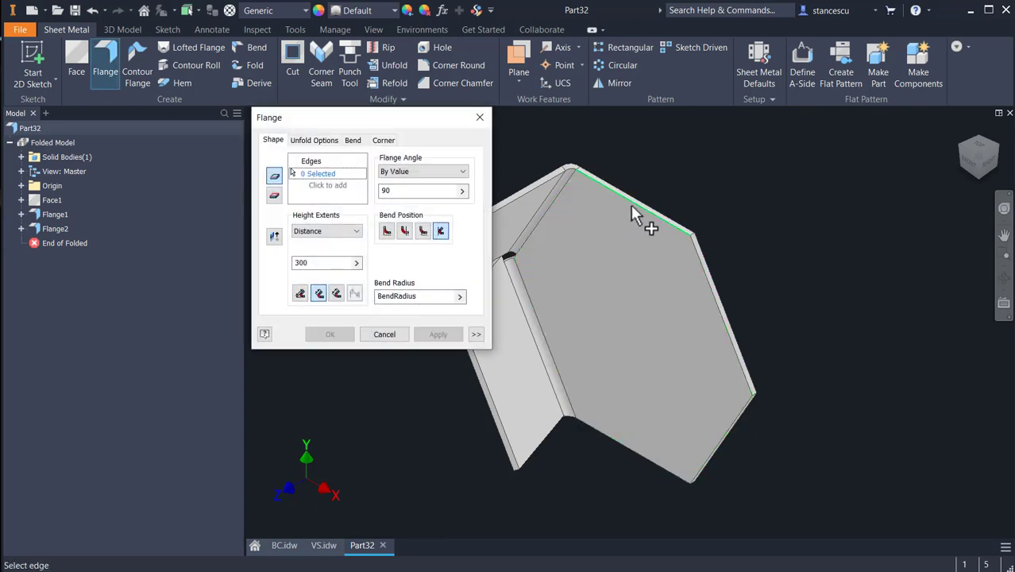
left_click(635, 208)
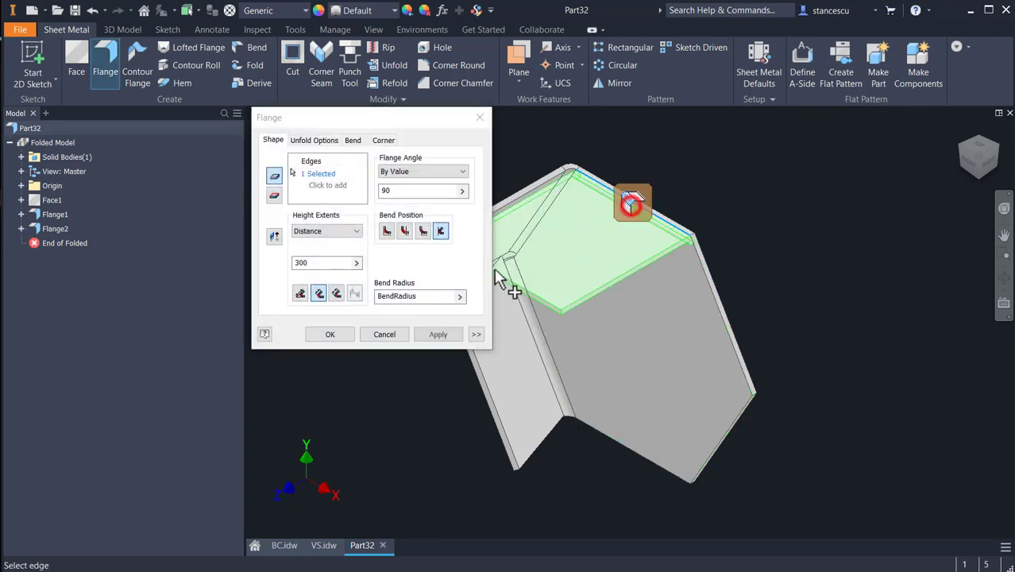
double_click(407, 191)
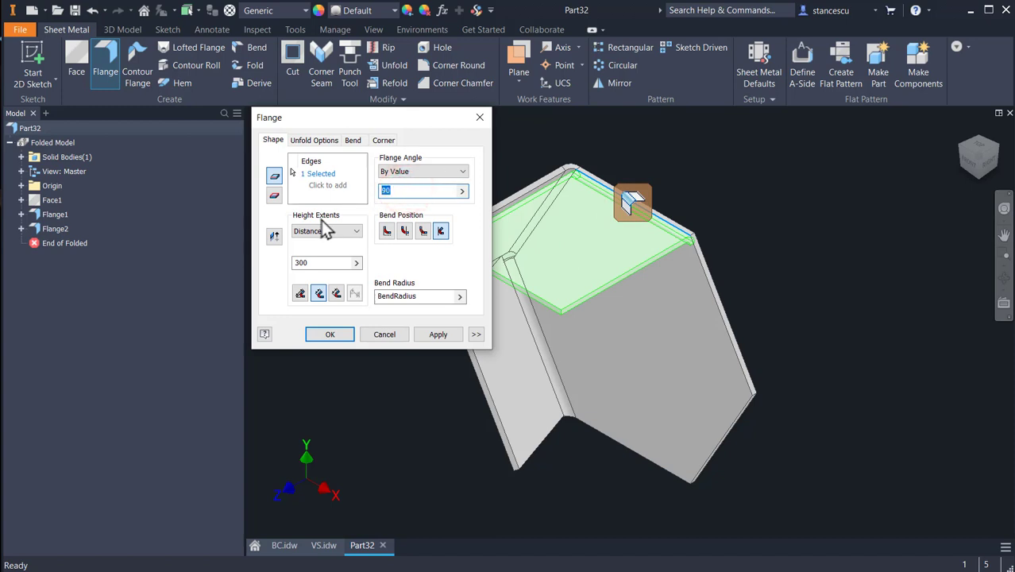
type("75")
left_click(341, 335)
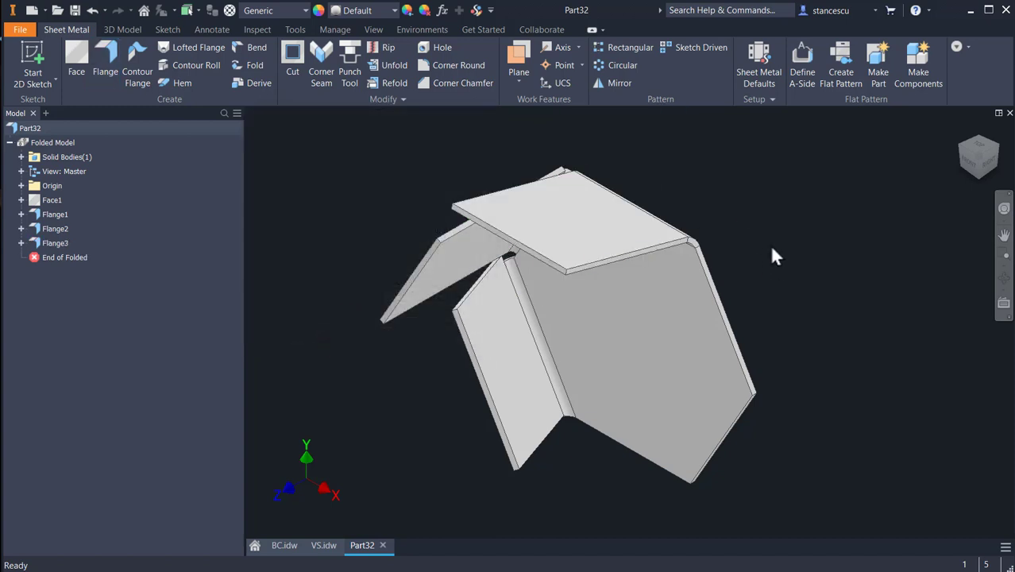
Add a 300 mm flange at 50° on the hexagon's upper edge on the positive X side and end the Flange command
key("Return")
left_click(717, 313)
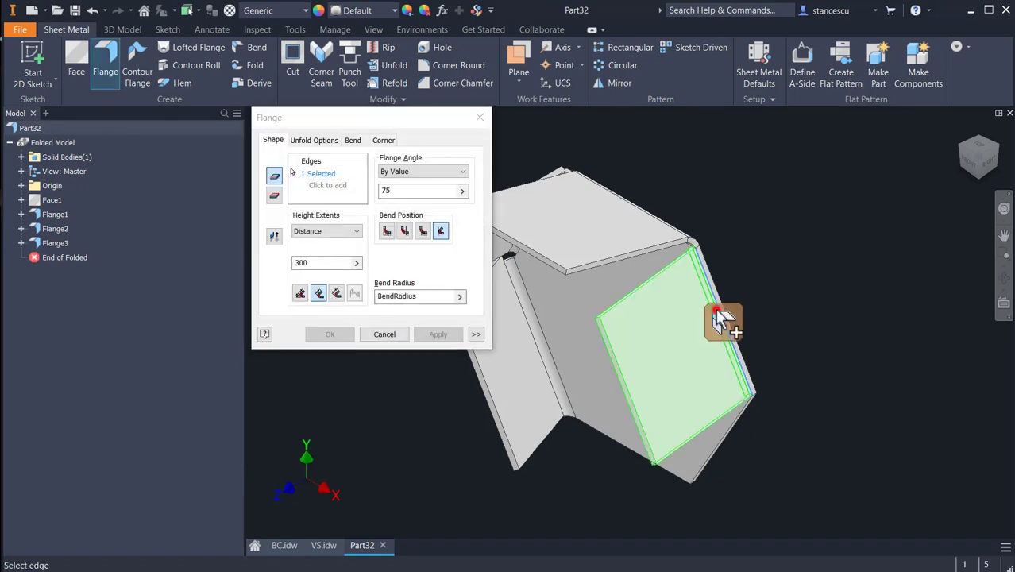
double_click(406, 191)
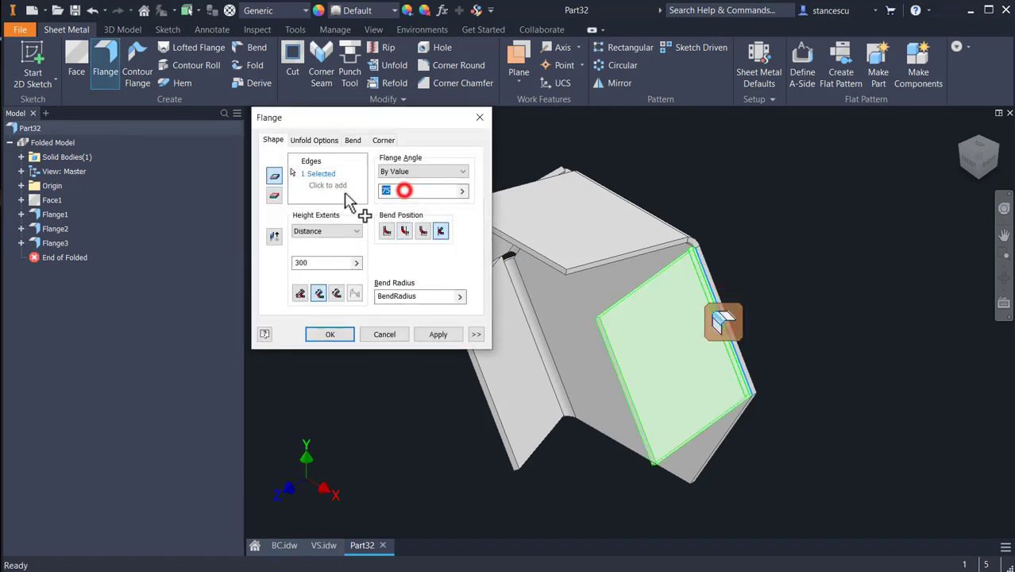
type("50")
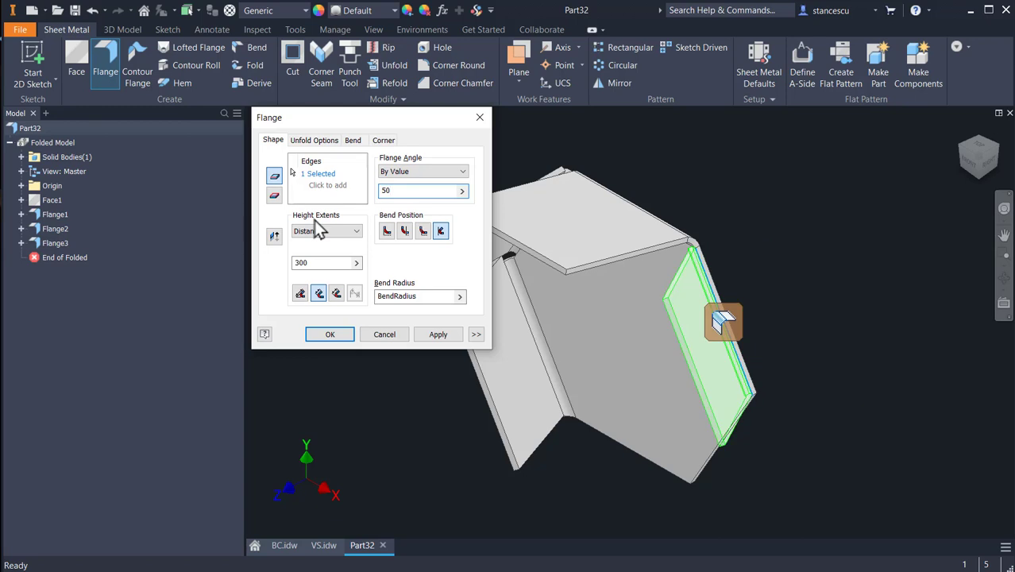
key("Return")
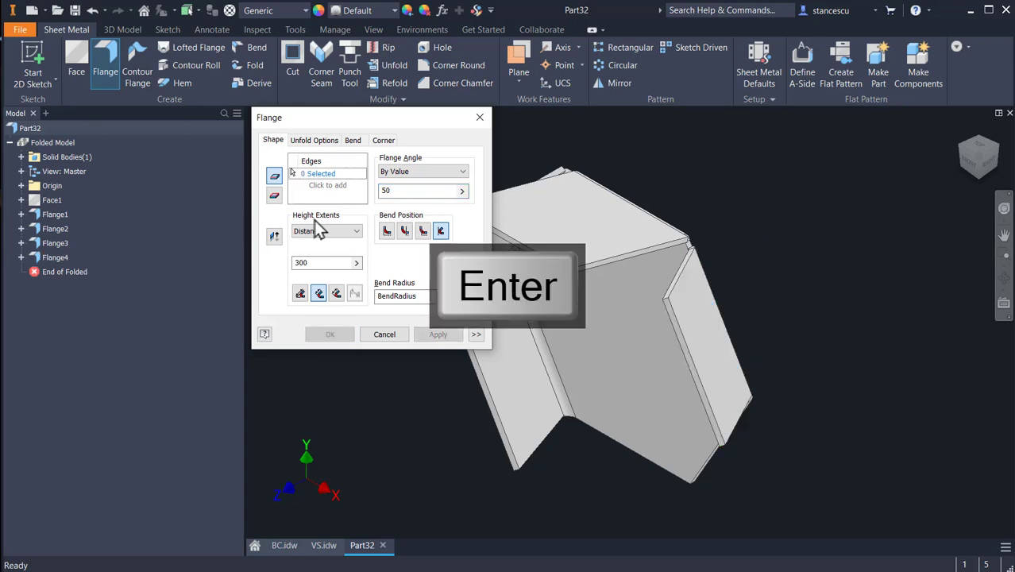
left_click(386, 333)
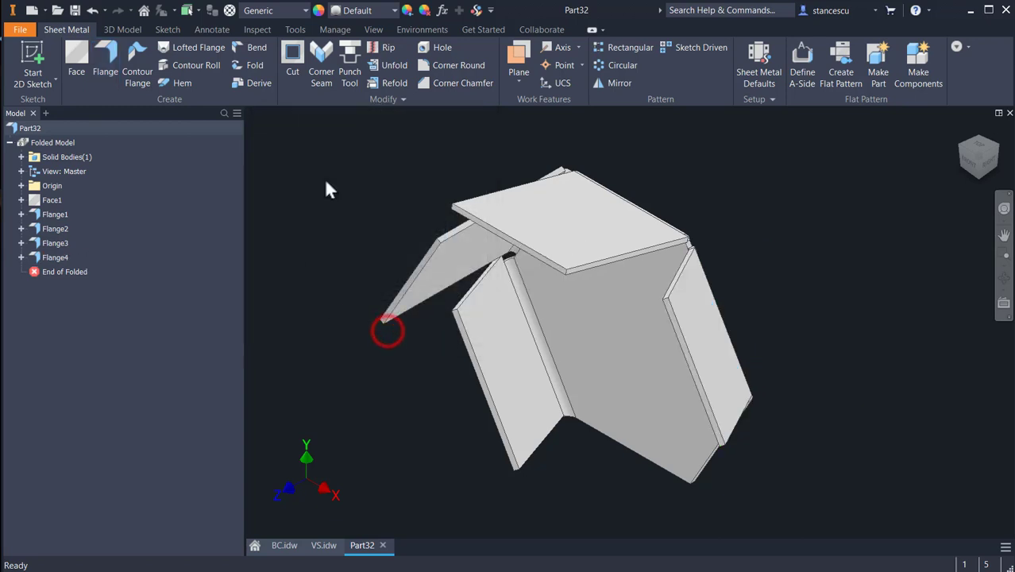
Assign the Steel material from the Inventor Material Library to the part
left_click(278, 11)
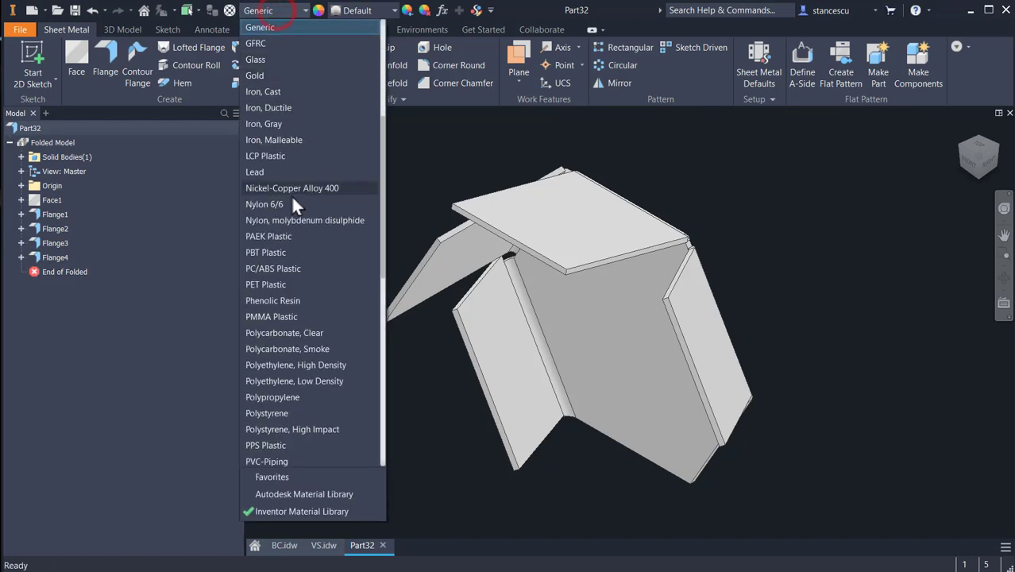
scroll(292, 284, "down", 7)
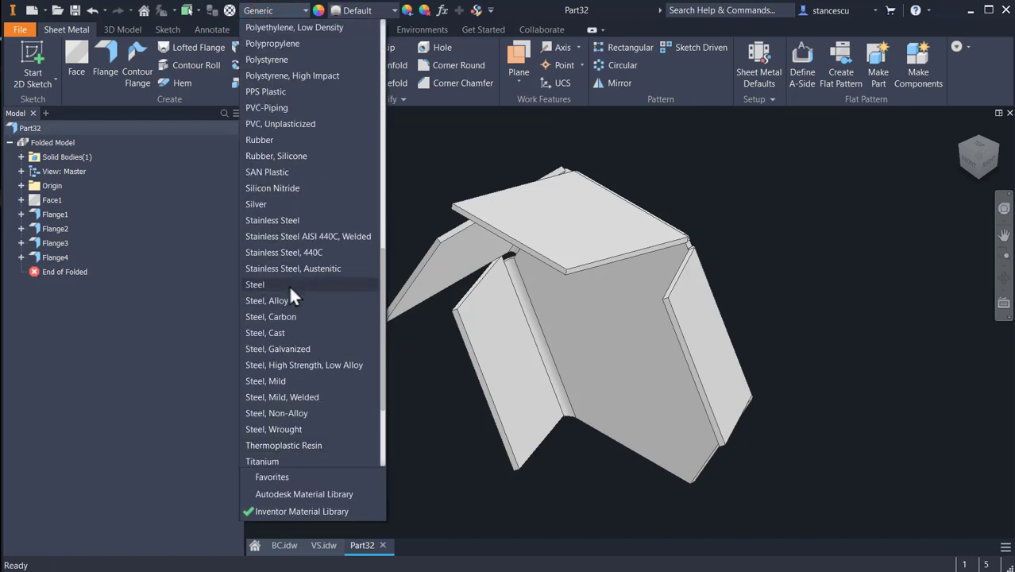
left_click(288, 285)
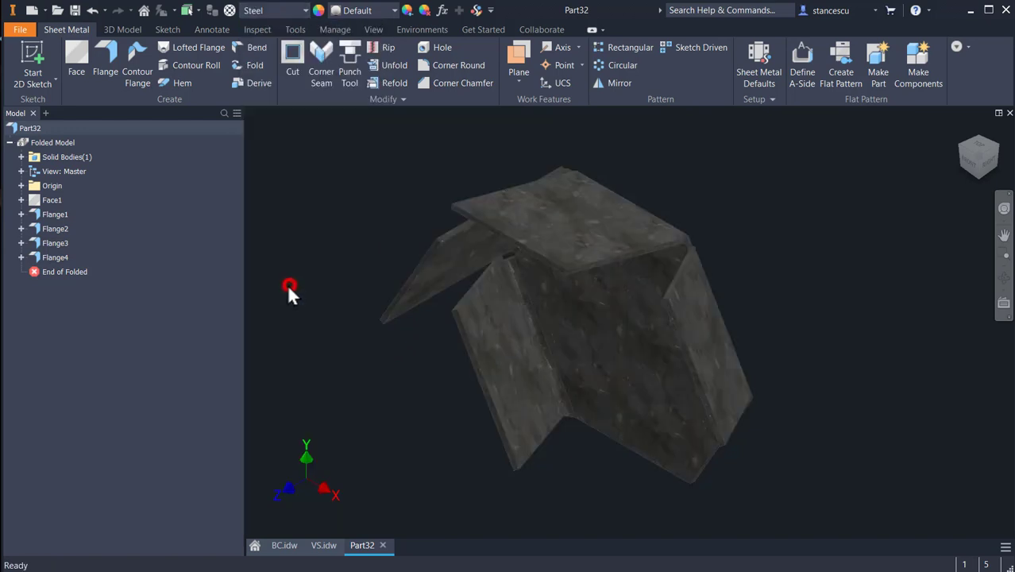
Change the part's appearance to Clear - Green 1 and clear the selection
left_click(361, 10)
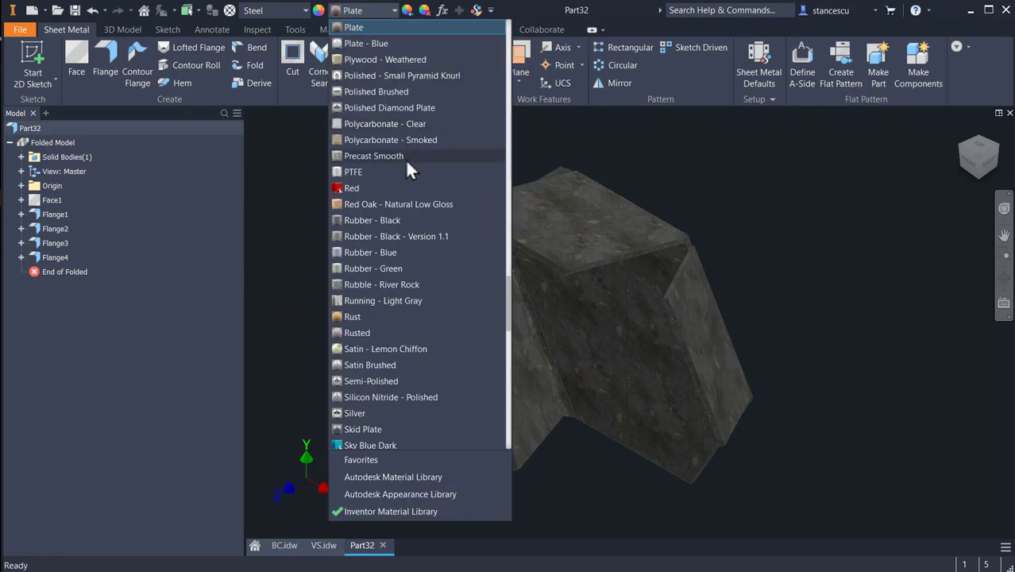
scroll(405, 159, "up", 8)
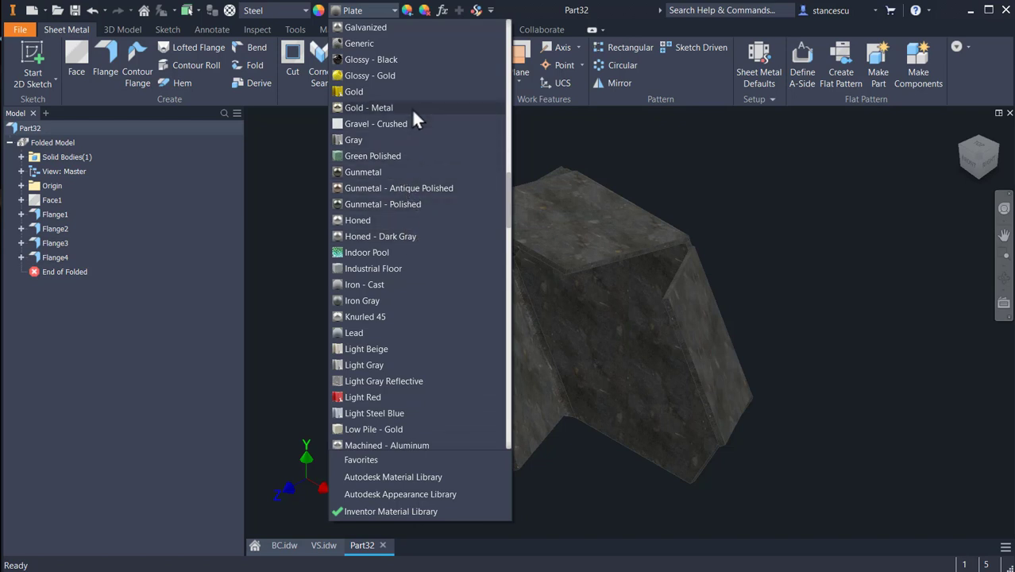
scroll(412, 108, "up", 1)
scroll(411, 107, "up", 10)
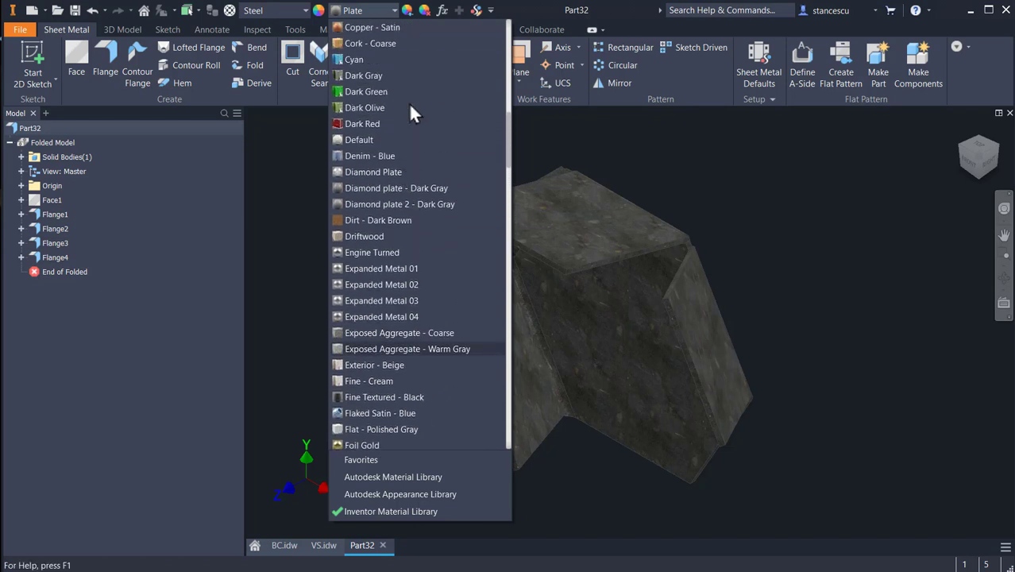
scroll(409, 103, "up", 2)
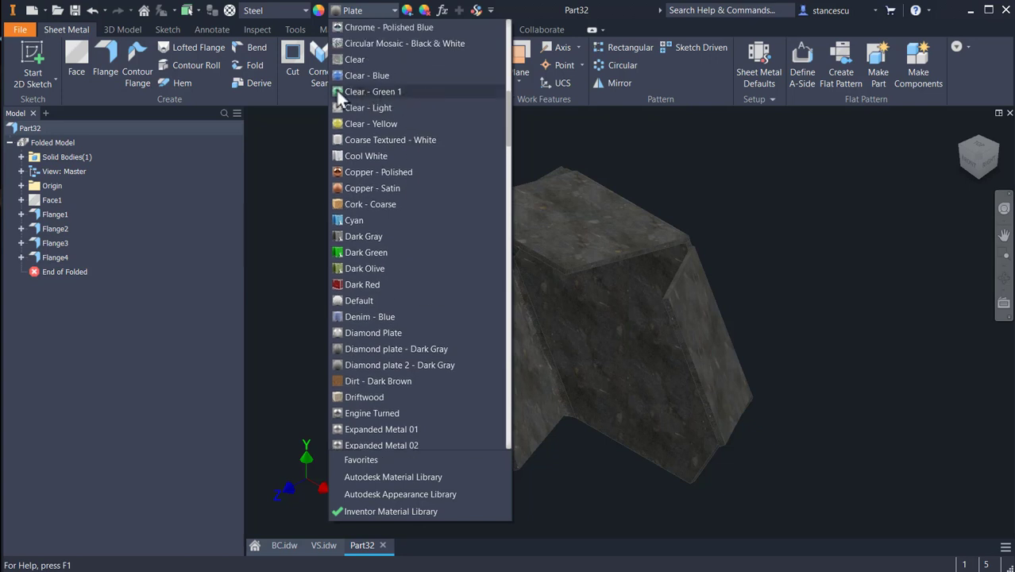
left_click(362, 93)
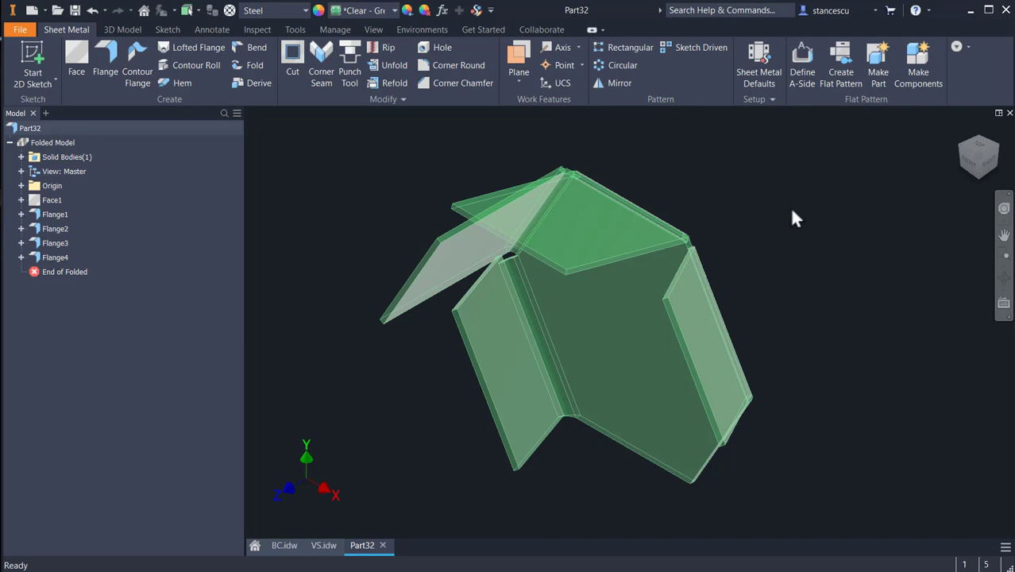
left_click(778, 253)
Save the part as BASE COMPONENT in the Tutorial Inventor - 144 iPart and iFactory folder, then close it
left_click(74, 9)
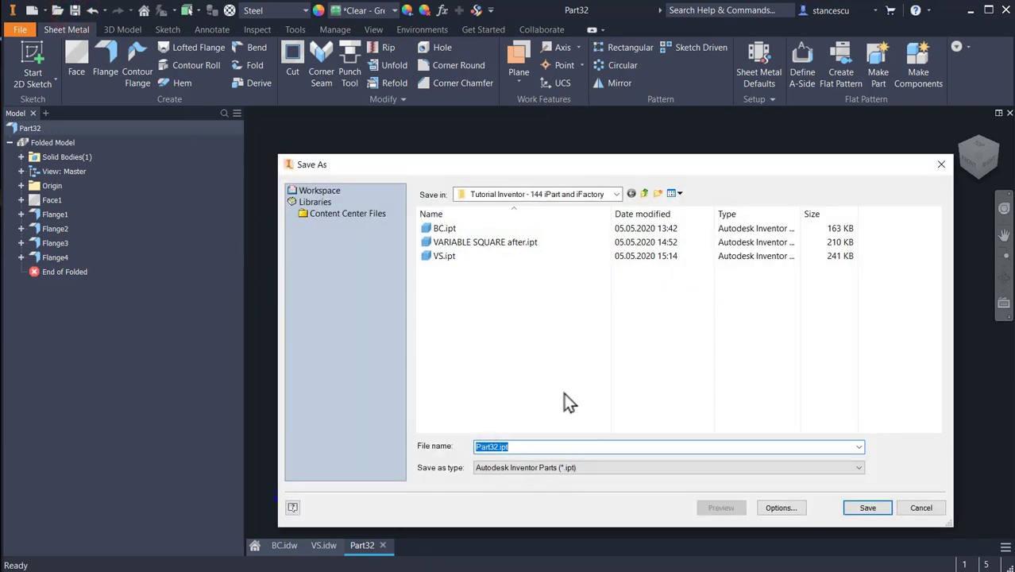
type("BASE COMPONENT")
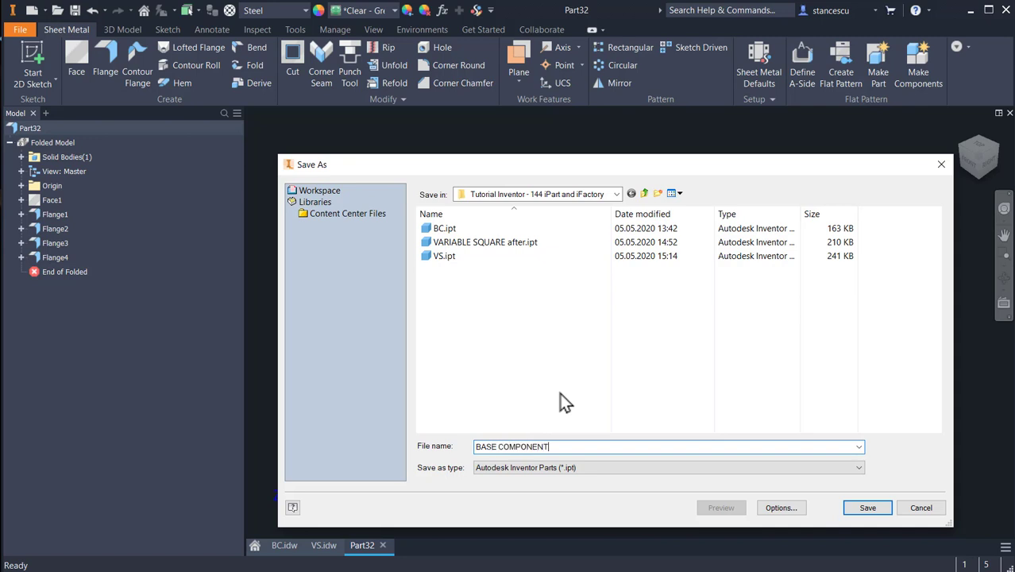
left_click(874, 512)
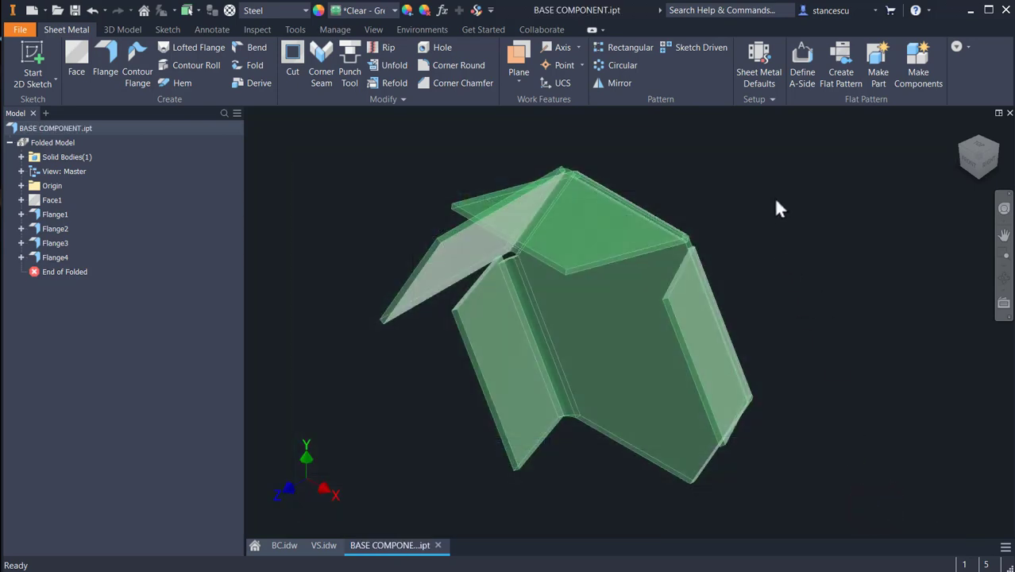
left_click(1010, 114)
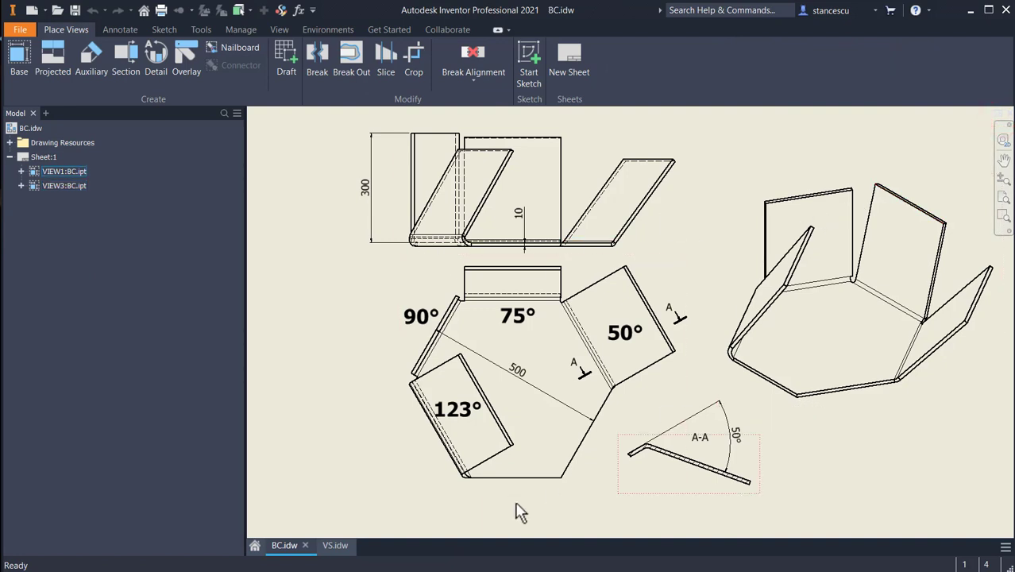
Switch to the VS.idw drawing and examine the bracket's shaded isometric view
left_click(333, 546)
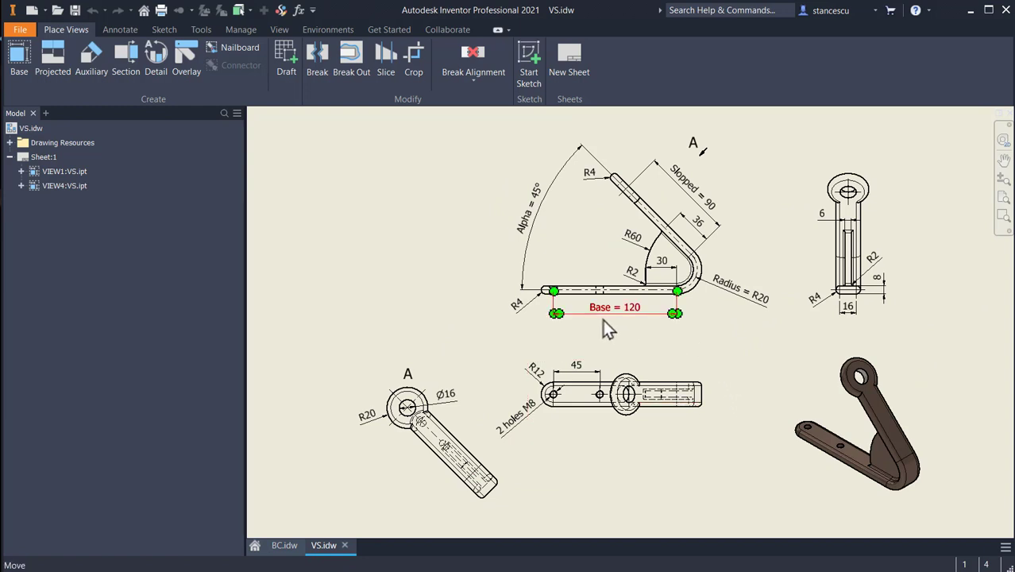
scroll(821, 420, "up", 3)
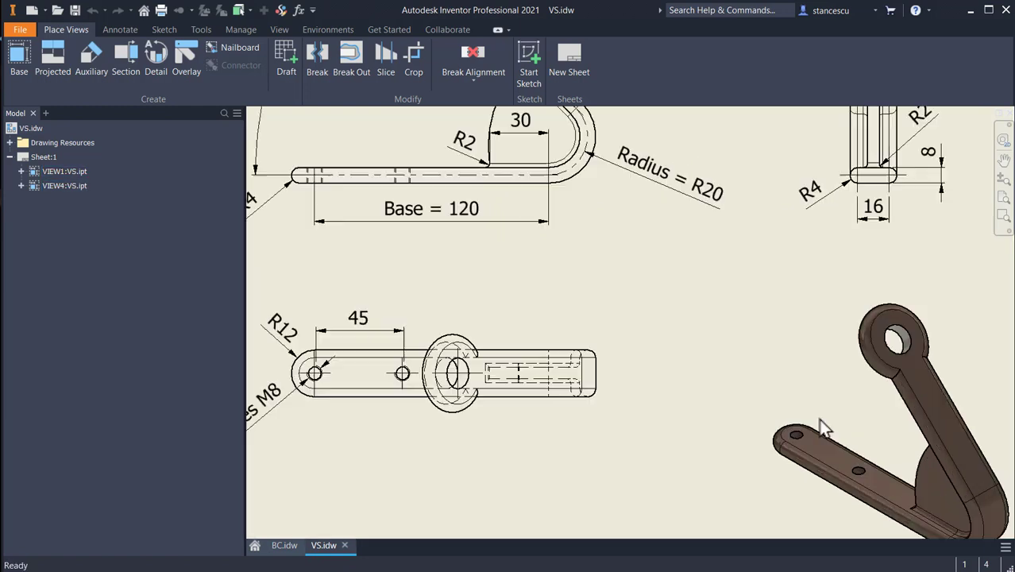
middle_click_drag(816, 413, 653, 298)
scroll(648, 318, "up", 3)
middle_click_drag(639, 369, 487, 317)
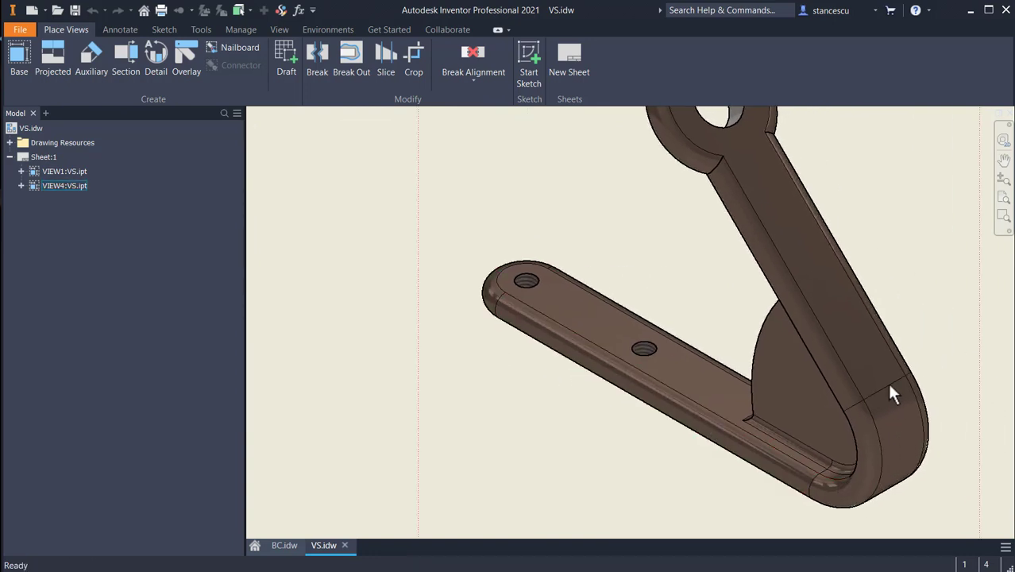
scroll(692, 258, "down", 3)
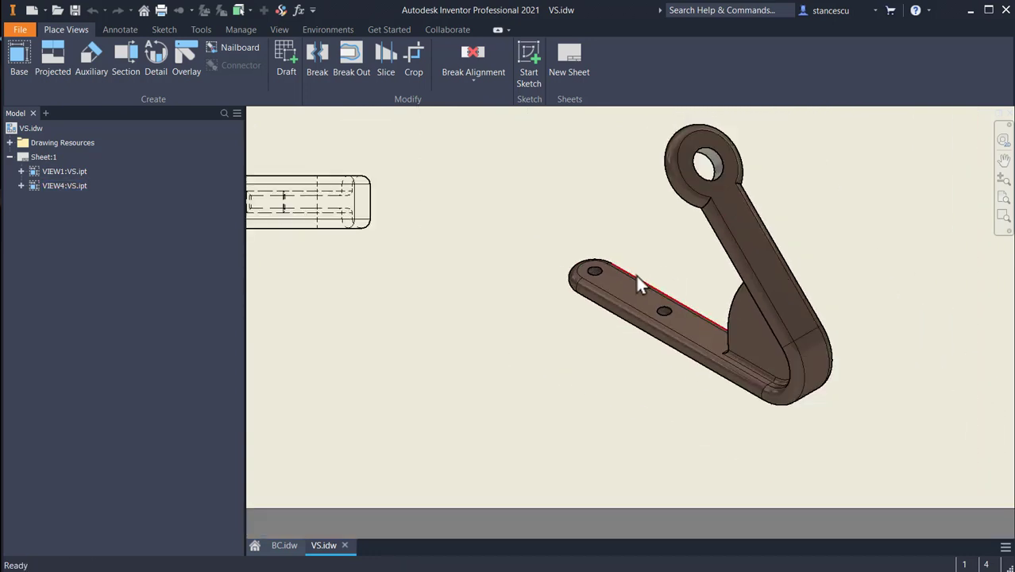
middle_click_drag(642, 277, 802, 316)
scroll(592, 335, "down", 3)
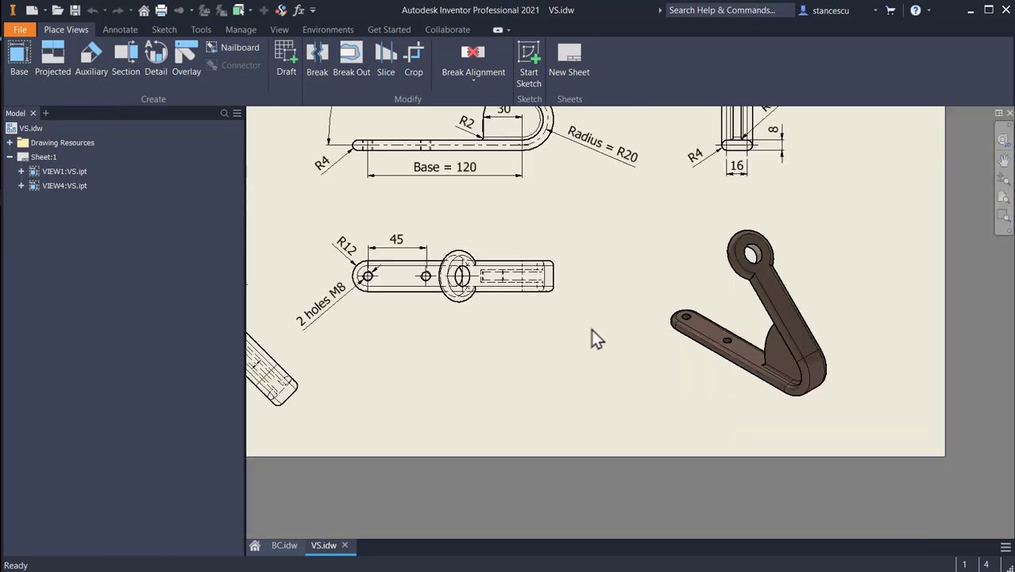
middle_click_drag(563, 332, 629, 428)
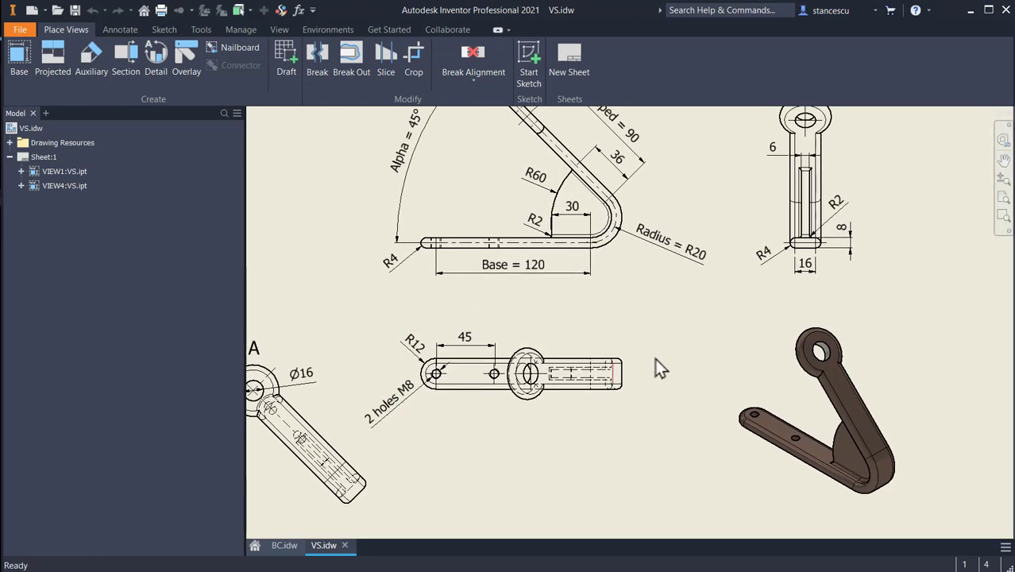
Examine the bracket's orthographic views and the named dimensions in the main bent-profile view of VS.idw
mouse_move(647, 326)
middle_mouse_down()
mouse_move(675, 380)
mouse_move(698, 325)
mouse_move(655, 332)
middle_mouse_up()
scroll(810, 238, "up", 12)
scroll(781, 328, "down", 12)
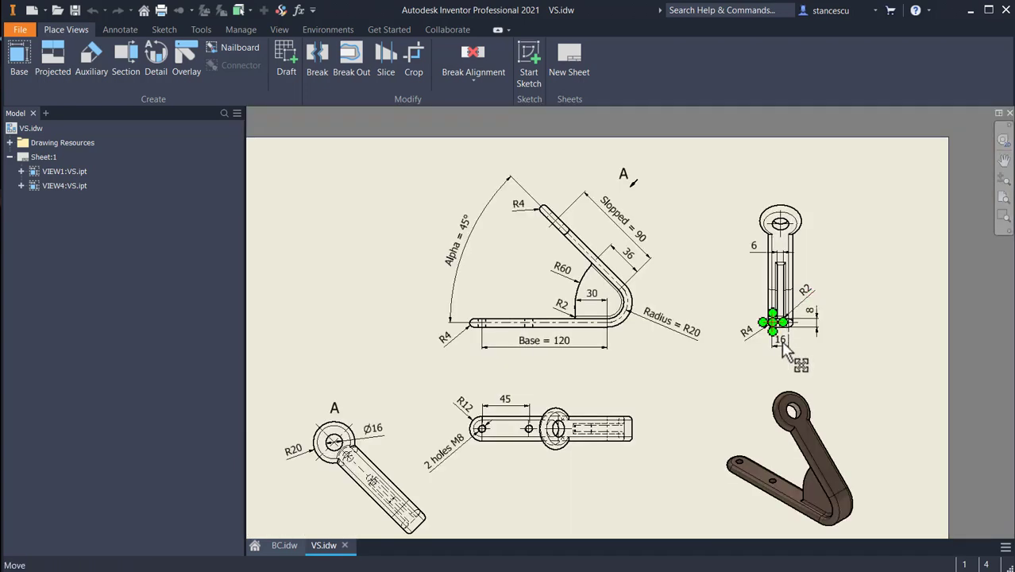
scroll(766, 342, "up", 3)
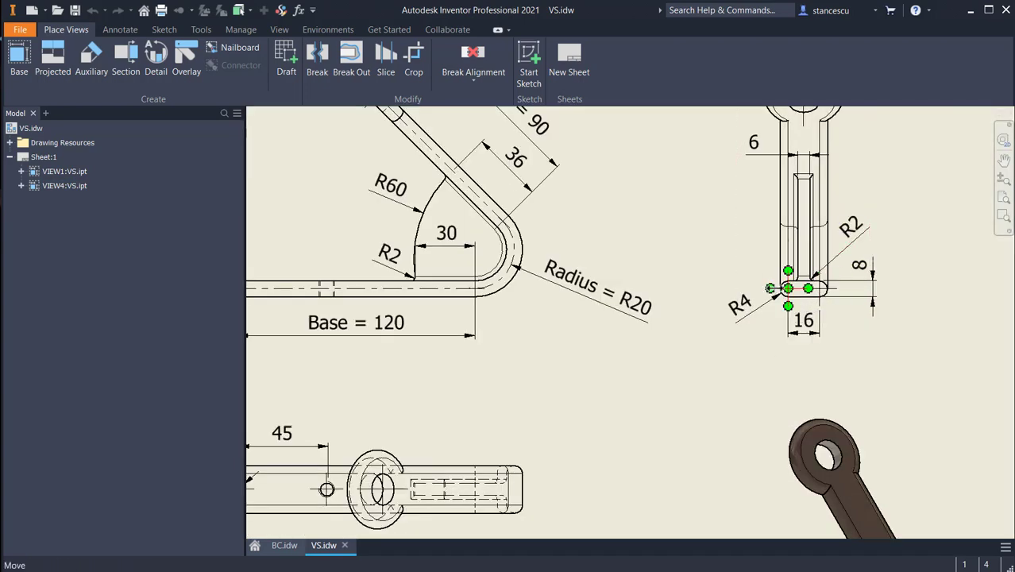
middle_click_drag(559, 340, 758, 410)
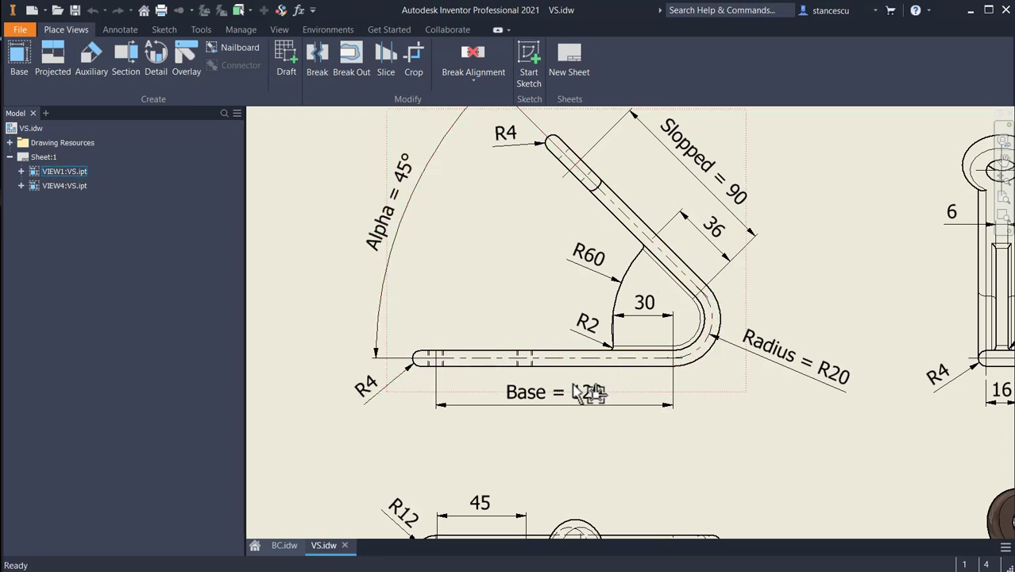
scroll(506, 409, "down", 2)
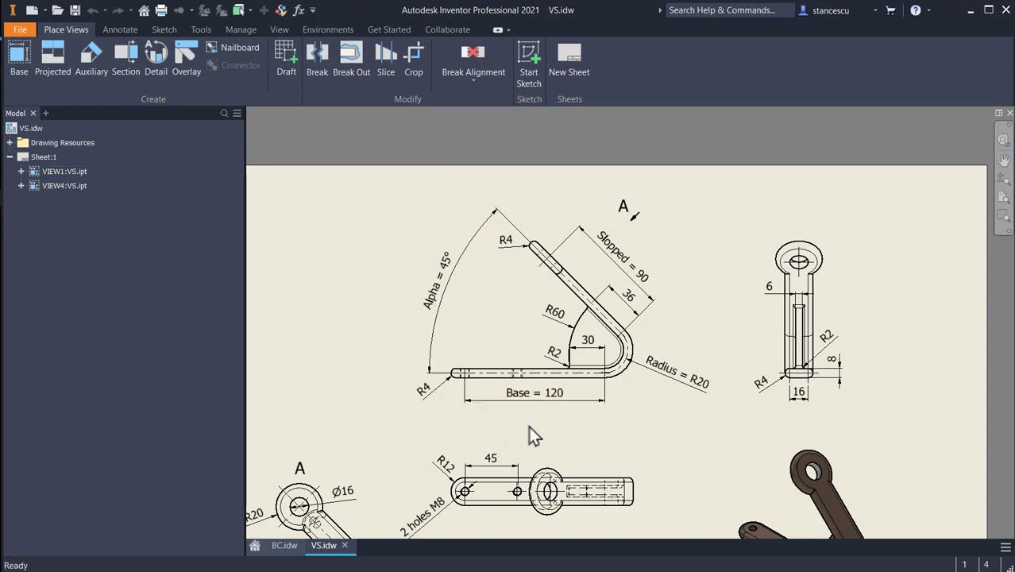
scroll(529, 423, "up", 3)
middle_click_drag(542, 396, 552, 499)
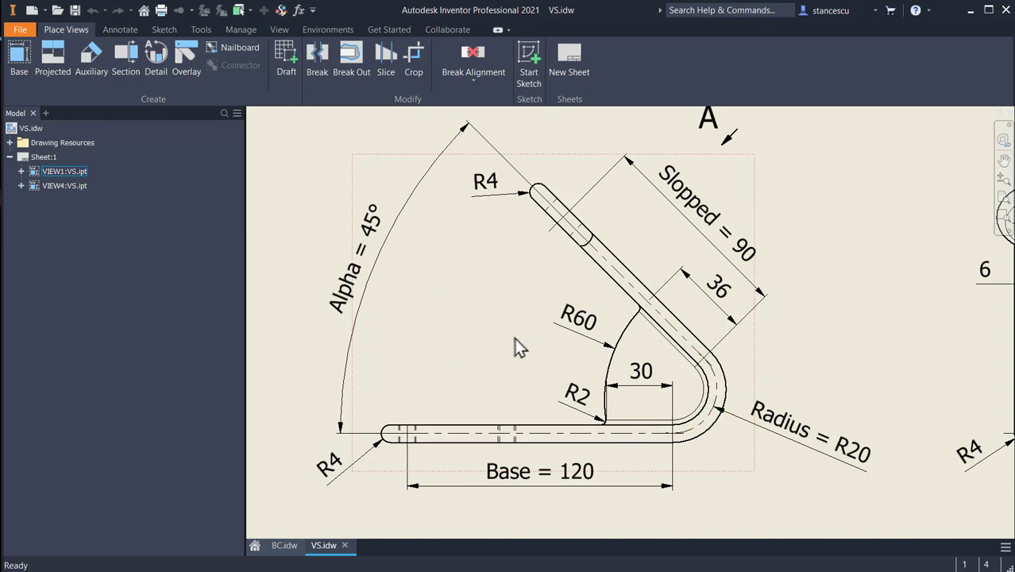
Create a new metric part from the Standard (mm).ipt template and start a 2D sketch on the XY plane
left_click(31, 11)
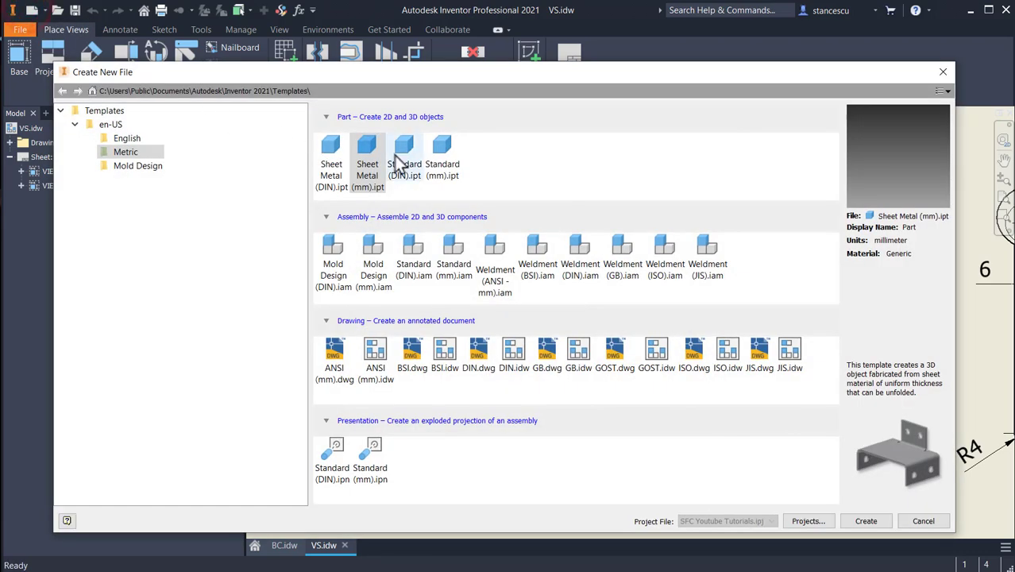
left_click(442, 146)
double_click(442, 146)
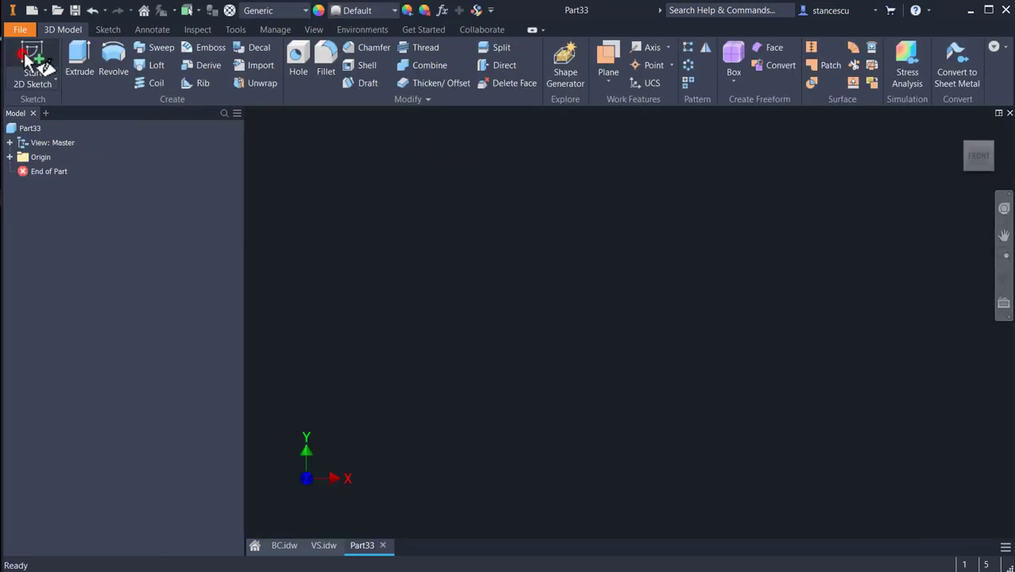
left_click(35, 59)
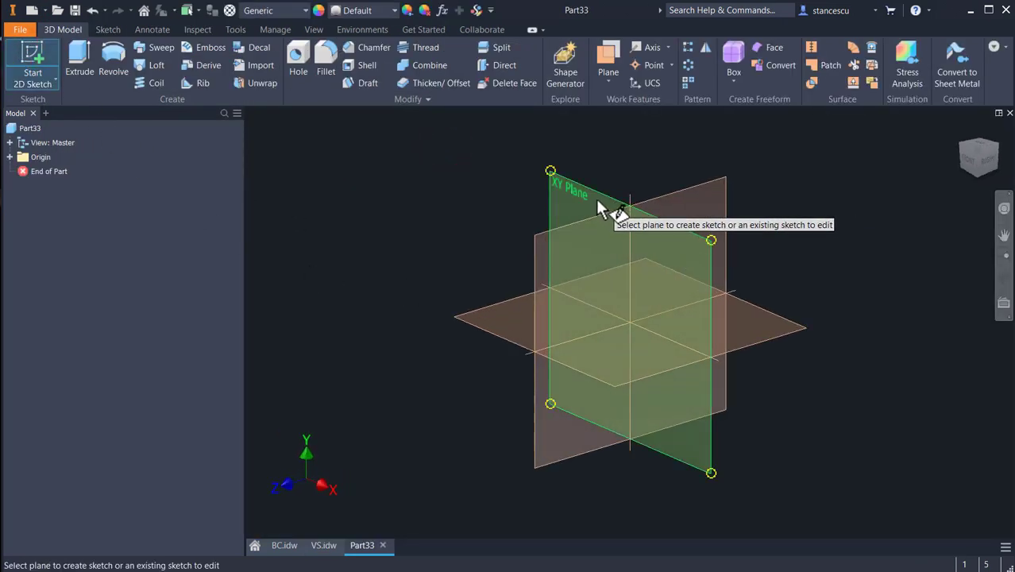
left_click(596, 199)
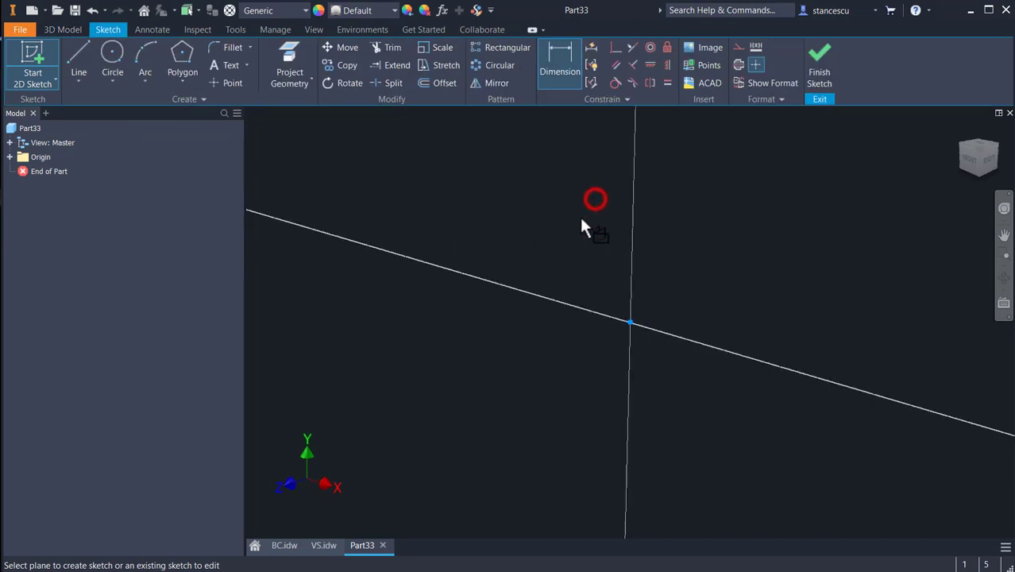
Sketch a horizontal line about 16 mm long from the origin, a tangent arc of about 2.4 mm radius and a tangent line about 9.4 mm back up
left_click(78, 58)
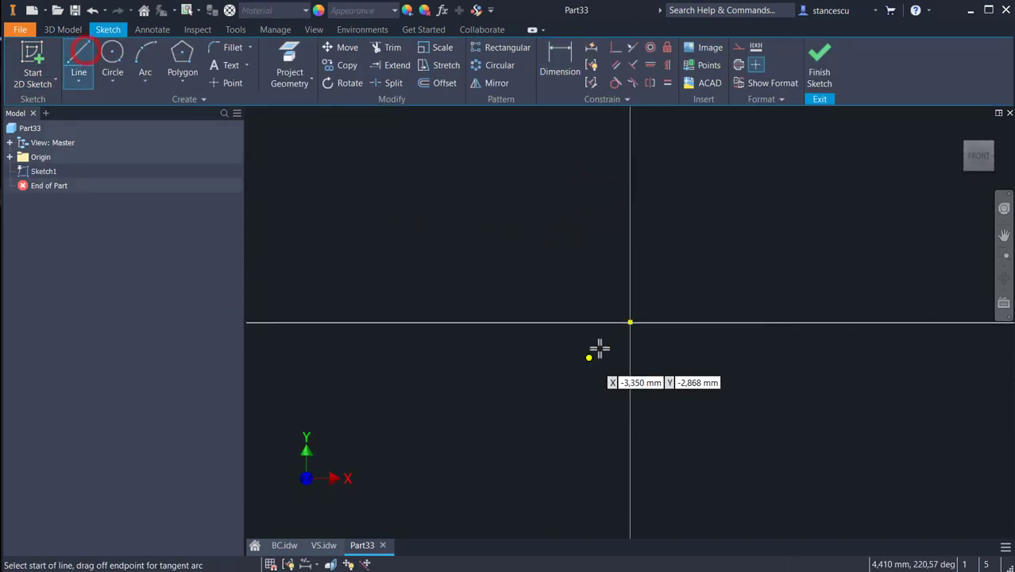
left_click(631, 322)
left_click(831, 321)
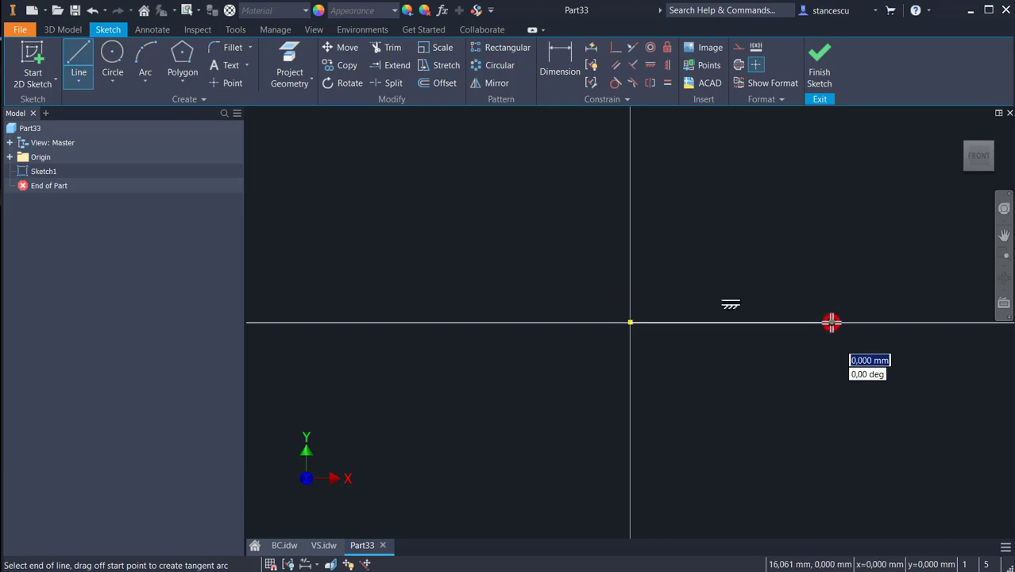
left_click_drag(832, 322, 848, 268)
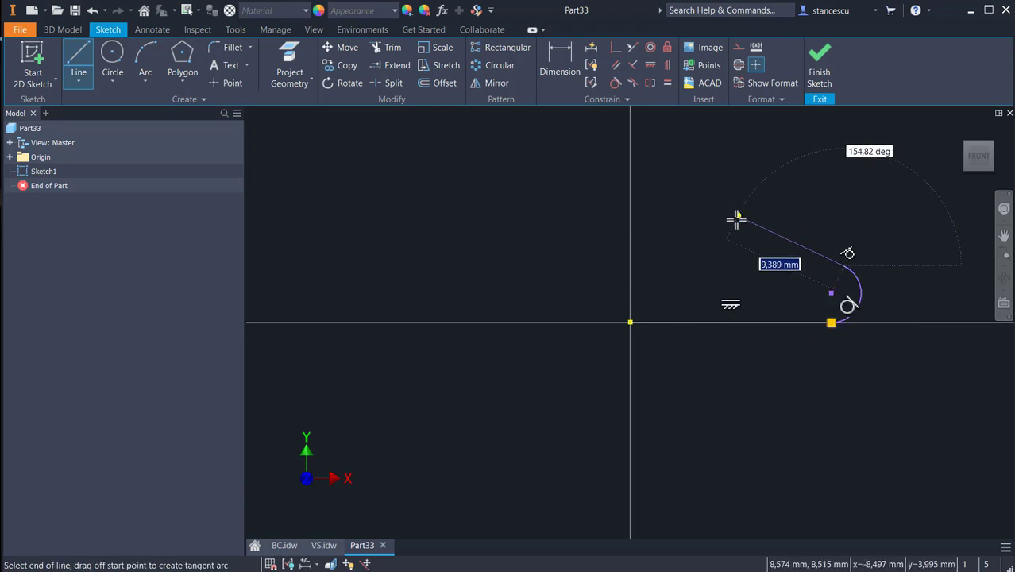
left_click(737, 219)
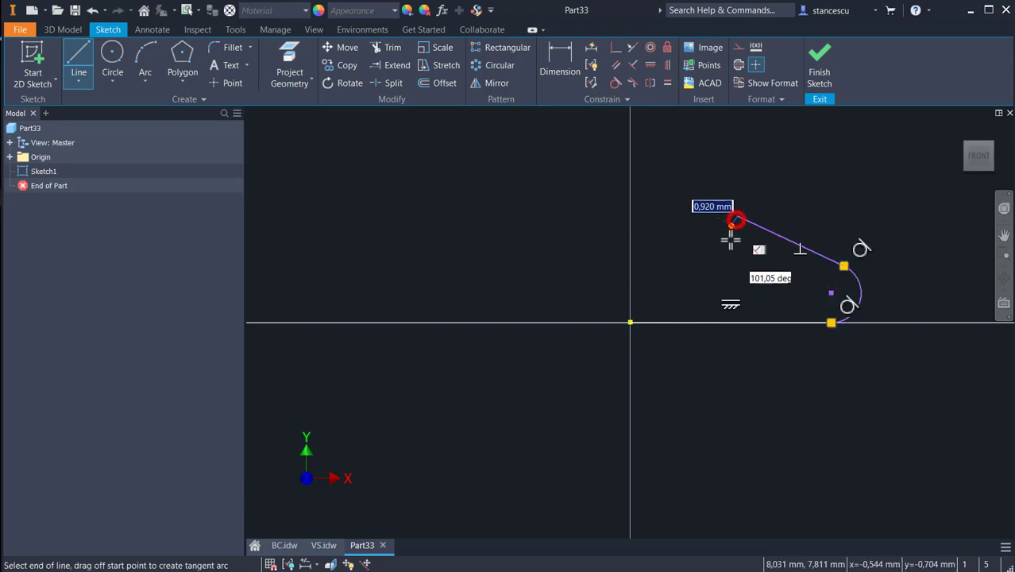
key("Escape")
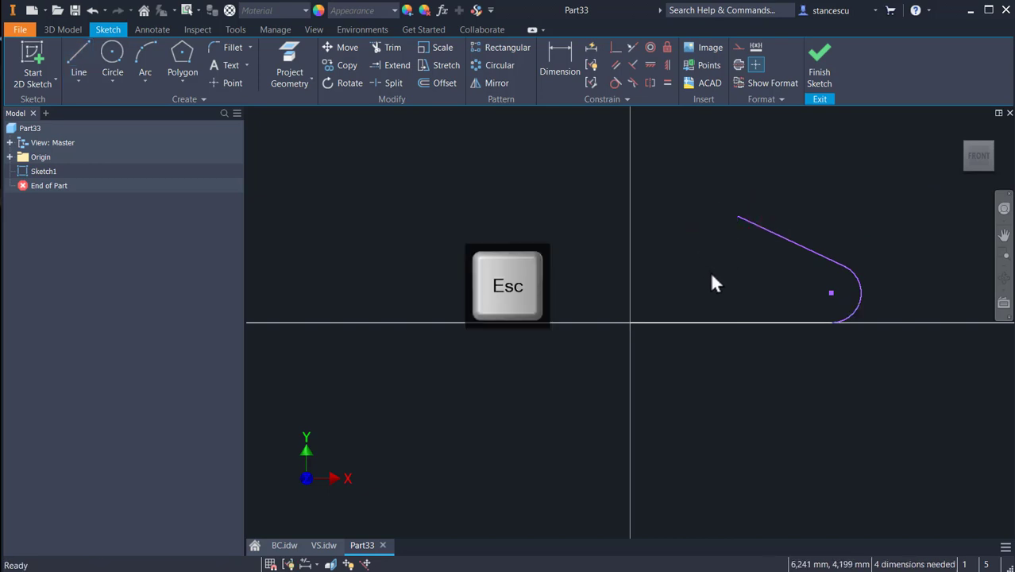
Dimension the horizontal line with the named parameter Base=120 and display the sketch dimensions as expressions
left_click(554, 61)
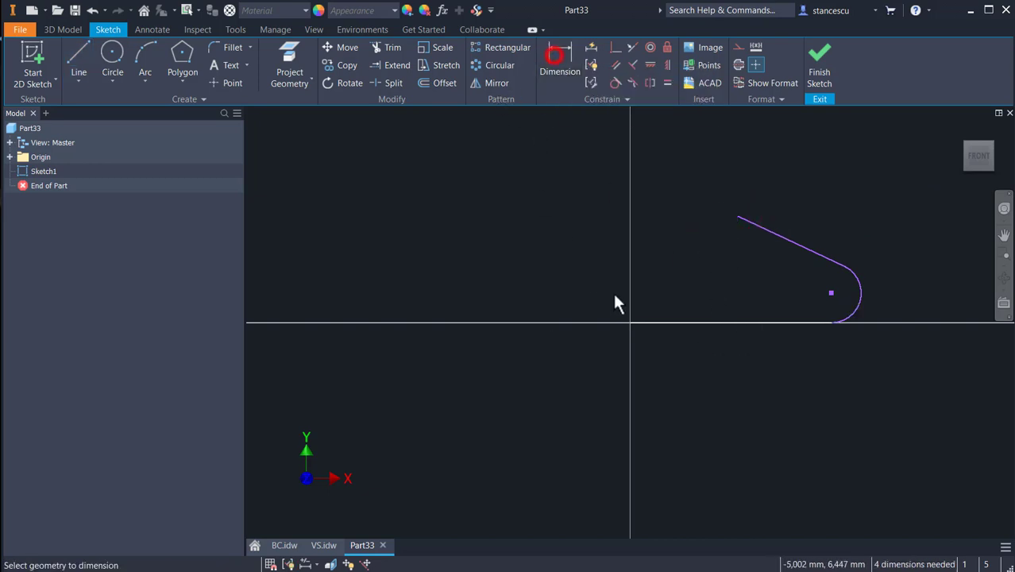
left_click(739, 323)
left_click(741, 372)
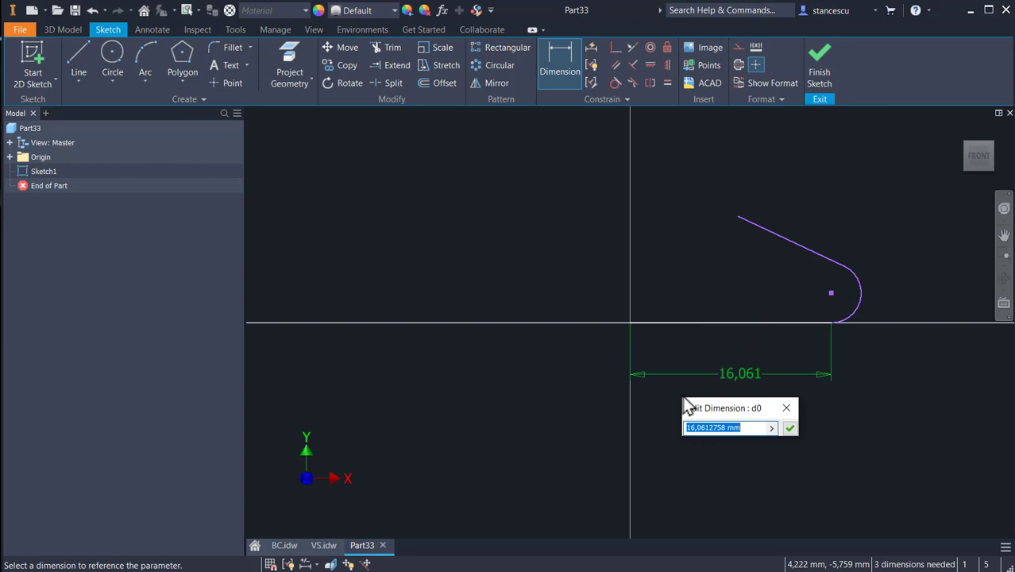
type("Base=120")
key("Return")
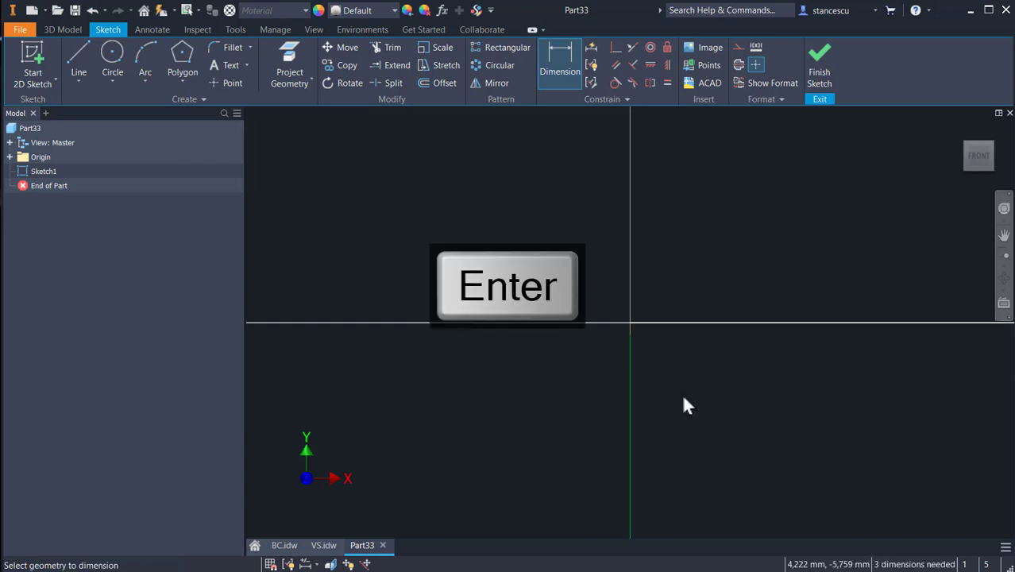
key("Home")
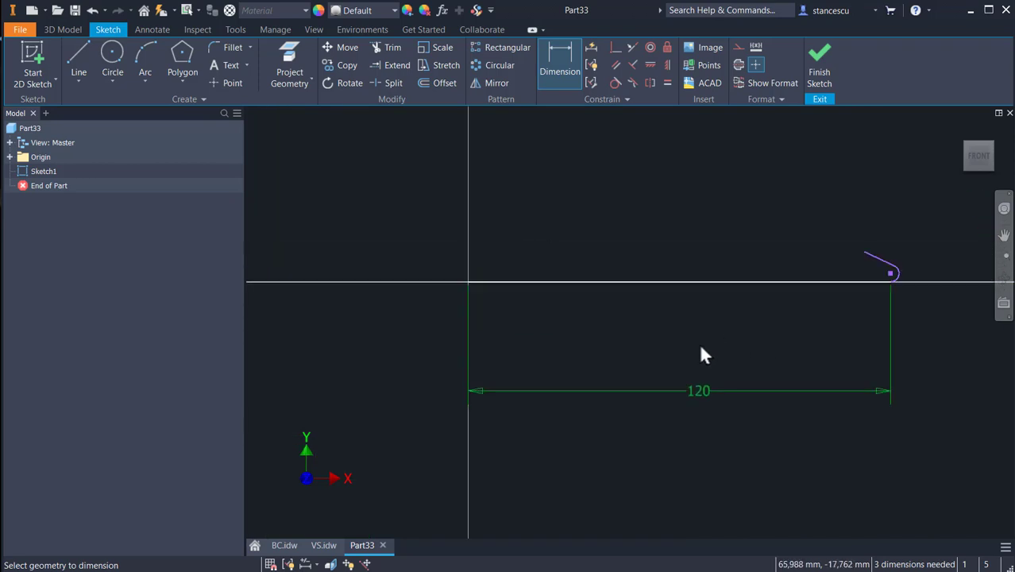
left_click(305, 564)
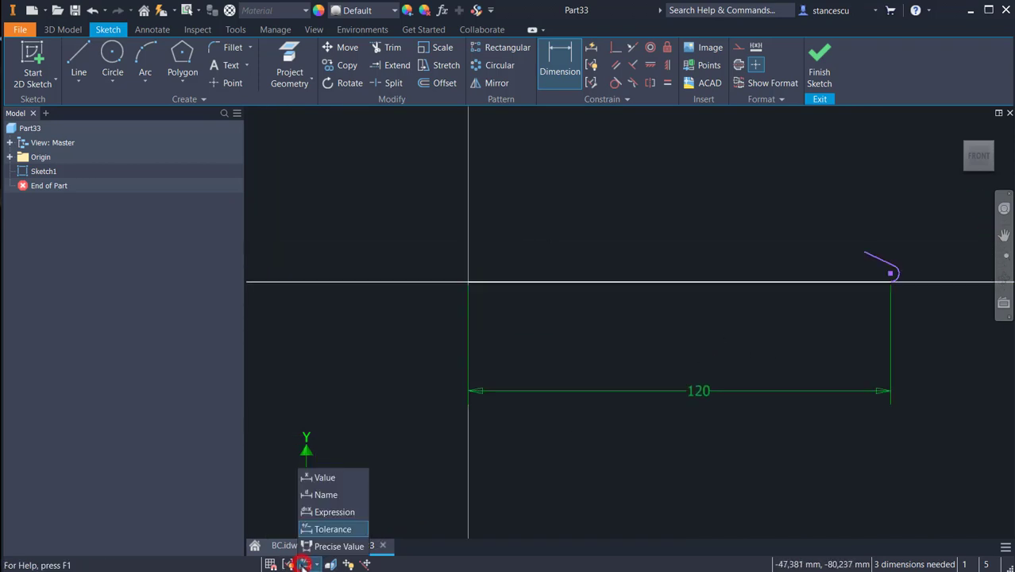
left_click(328, 512)
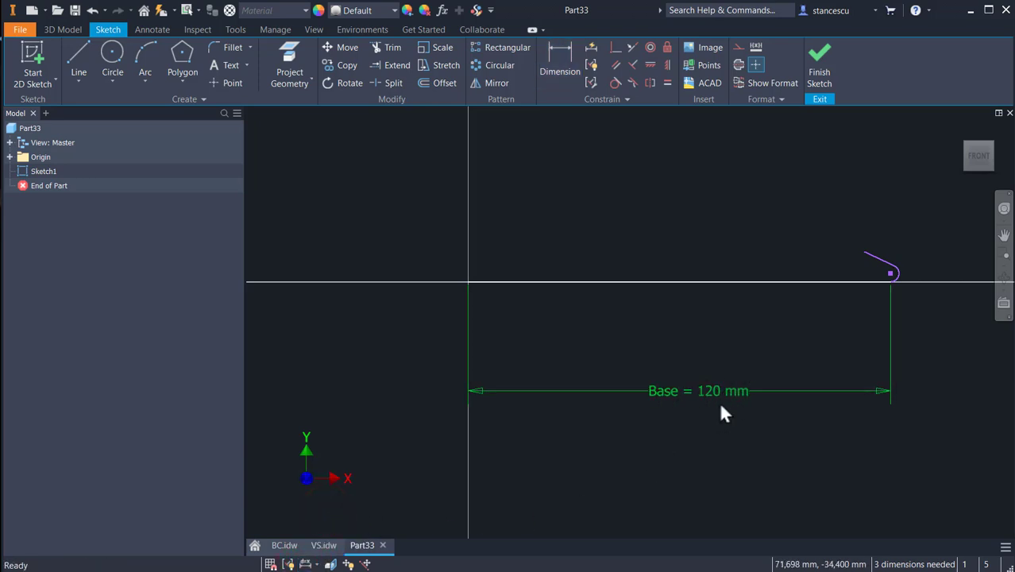
Add an aligned dimension to the sloped line with the named parameter Slopped=90
middle_click_drag(719, 401, 649, 458)
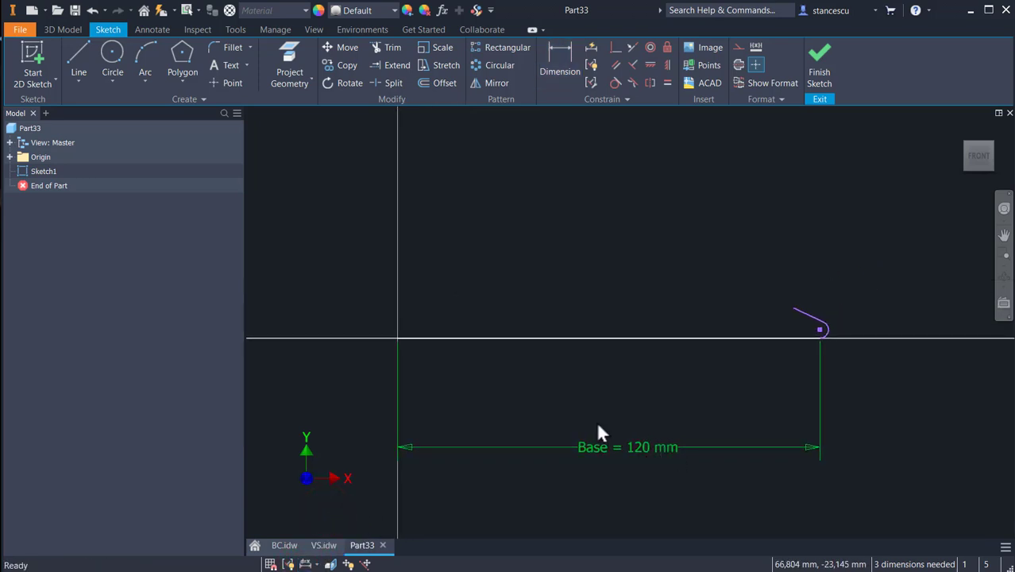
middle_click(706, 350)
middle_click(706, 349)
left_click(538, 54)
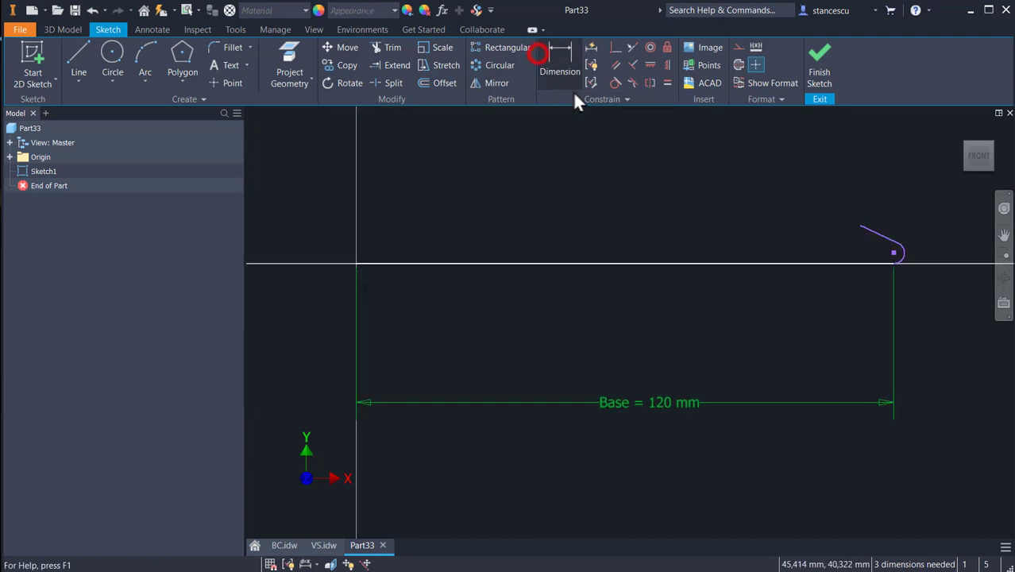
left_click(868, 228)
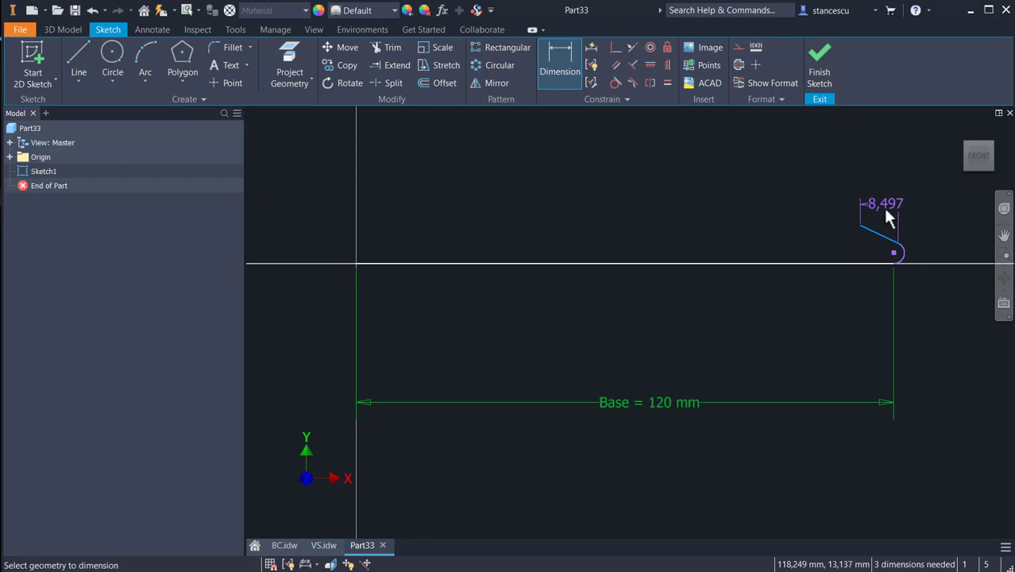
right_click(881, 216)
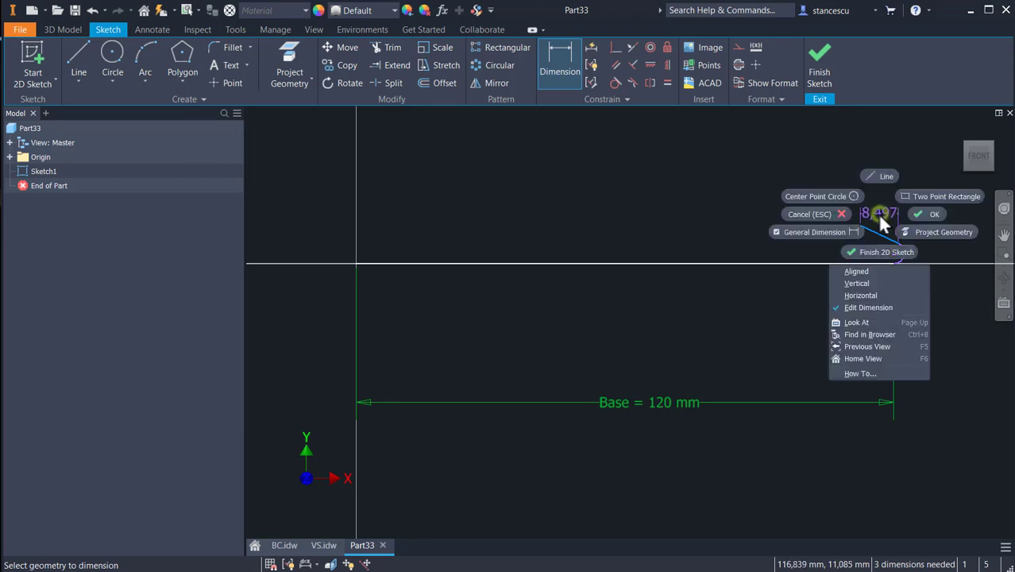
left_click(863, 271)
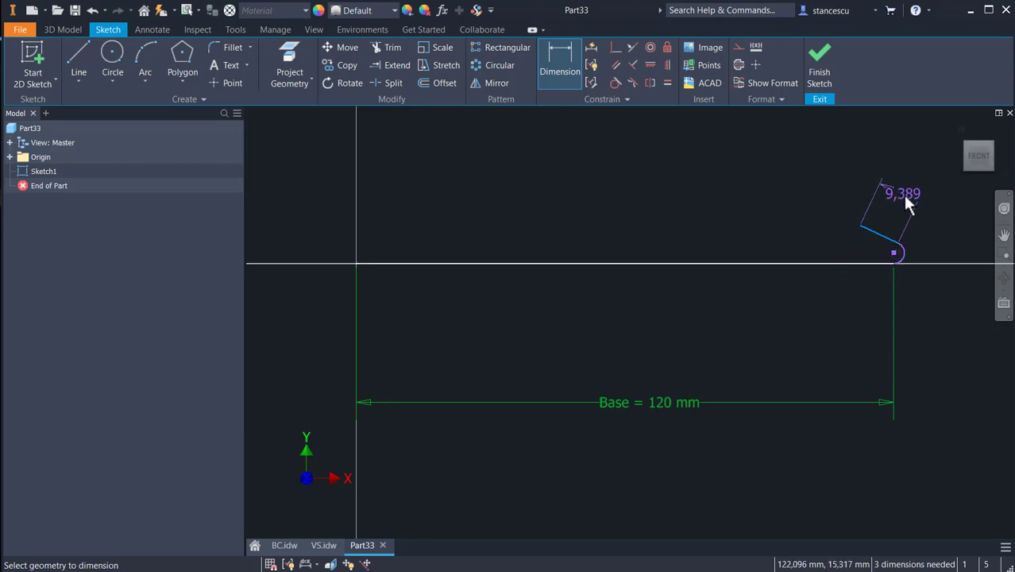
left_click(902, 194)
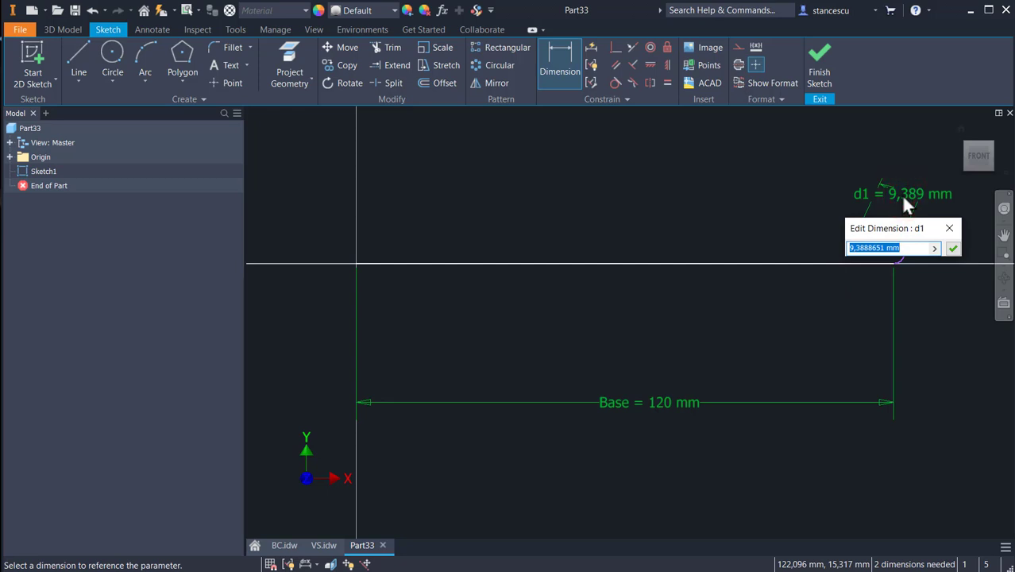
type("Slopped=90")
key("Return")
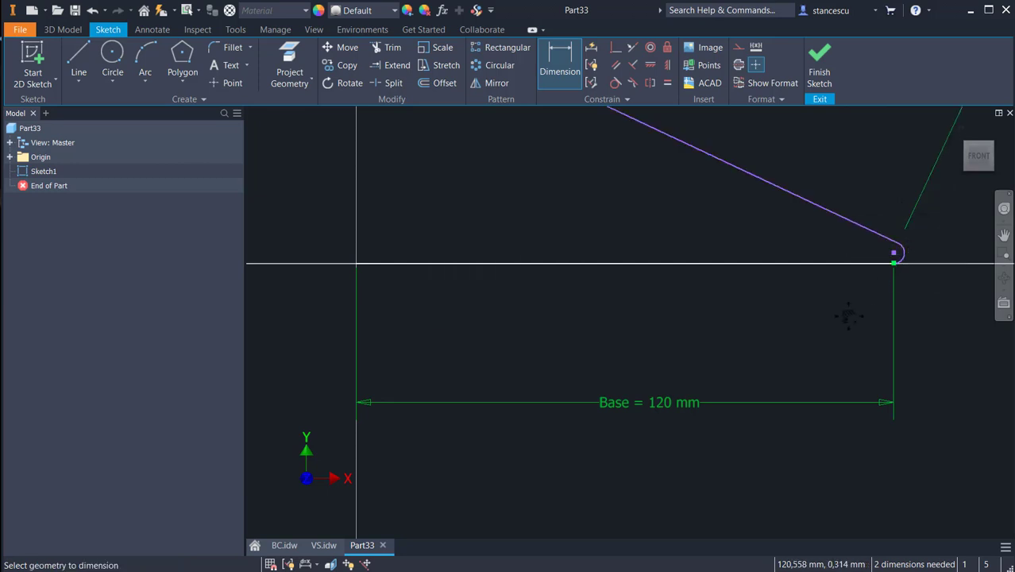
Dimension the arc's radius with the named parameter Radius=20
scroll(845, 313, "up", 3)
left_click(766, 381)
left_click(821, 427)
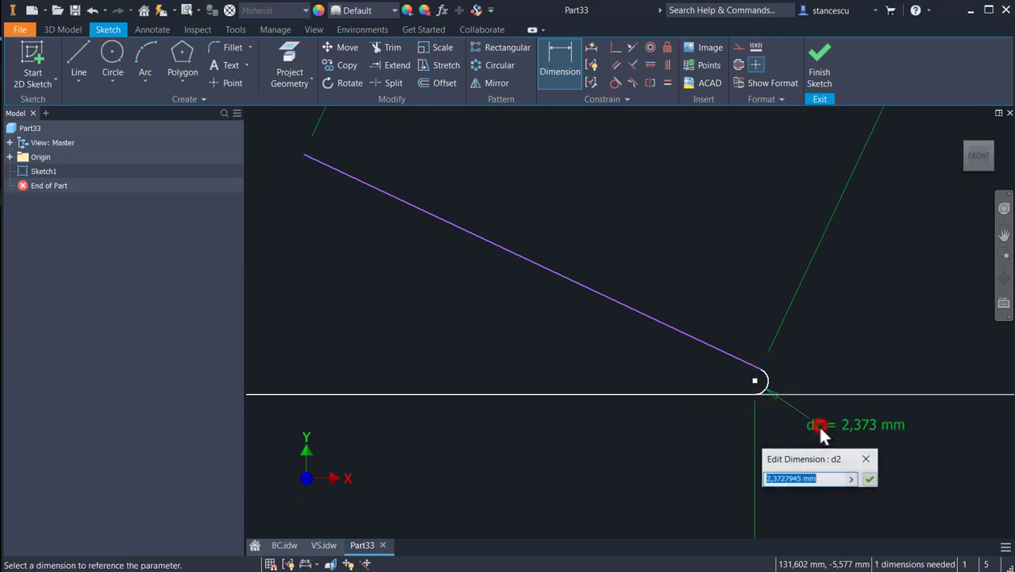
type("Radius=")
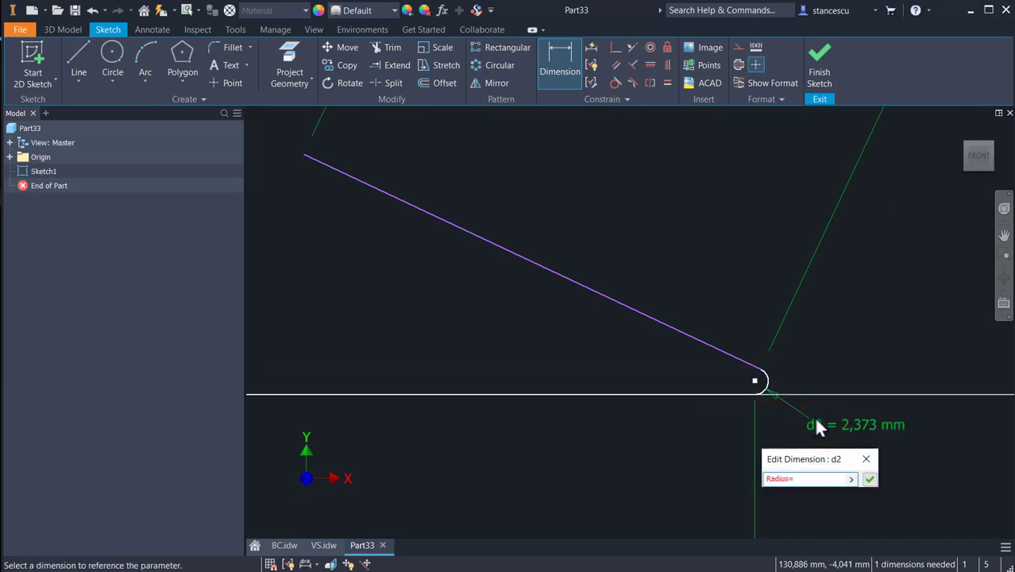
type("20")
key("Return")
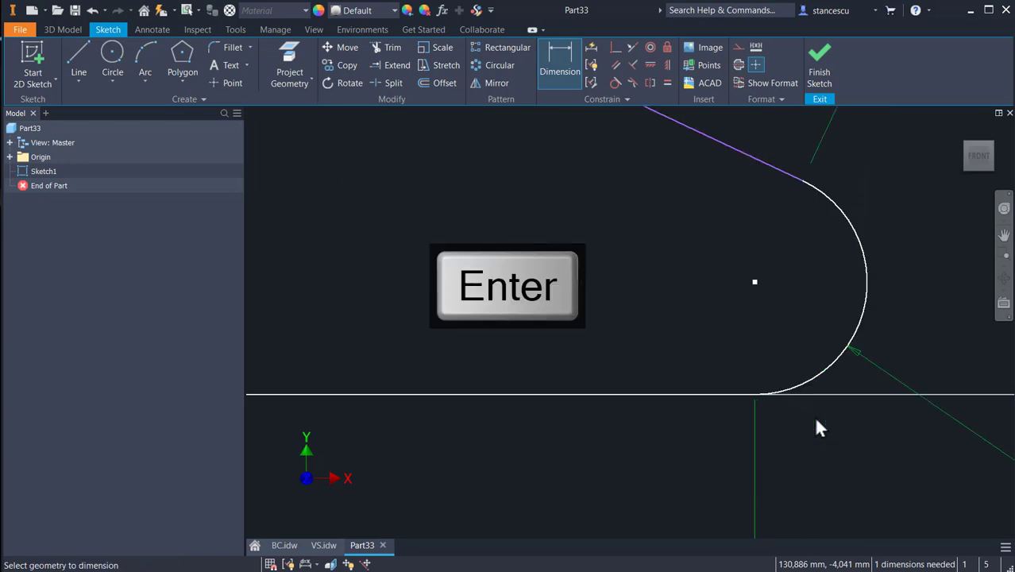
key("Home")
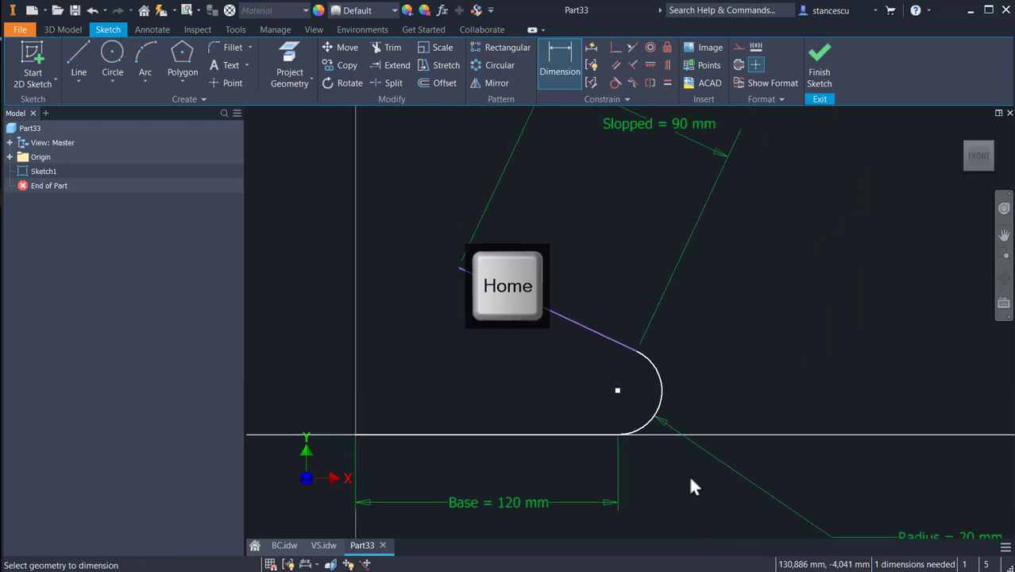
Add an angular dimension between the sloped line and the horizontal line with the named parameter Alpha=45
left_click(559, 63)
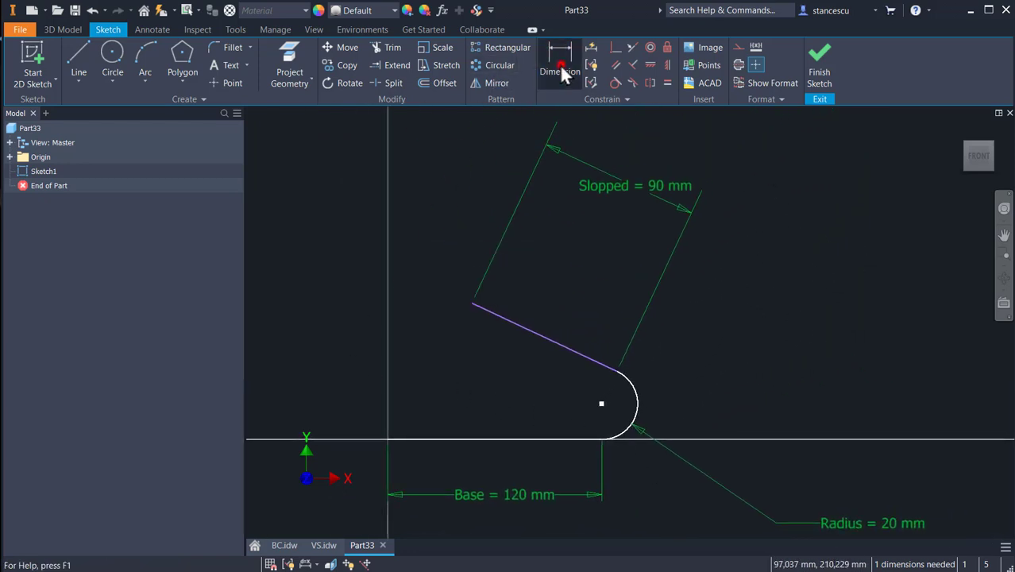
left_click(533, 327)
left_click(493, 439)
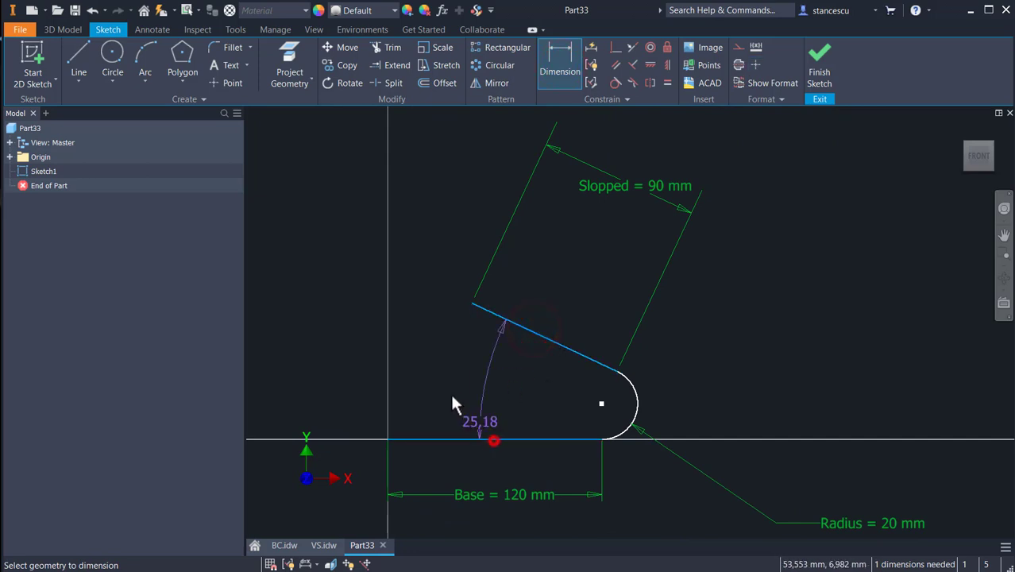
left_click(413, 363)
type("A")
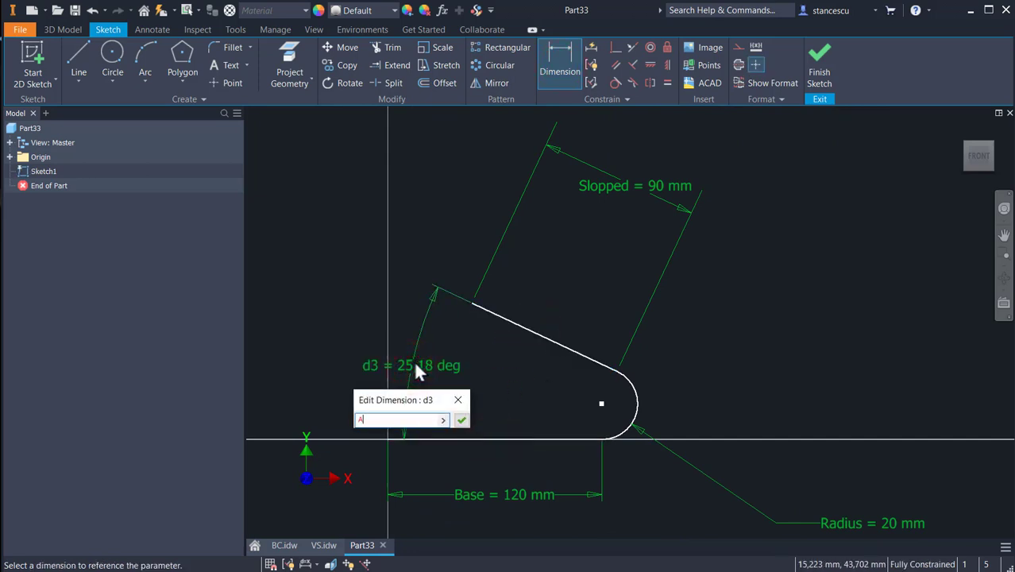
type("lpha=45")
key("Return")
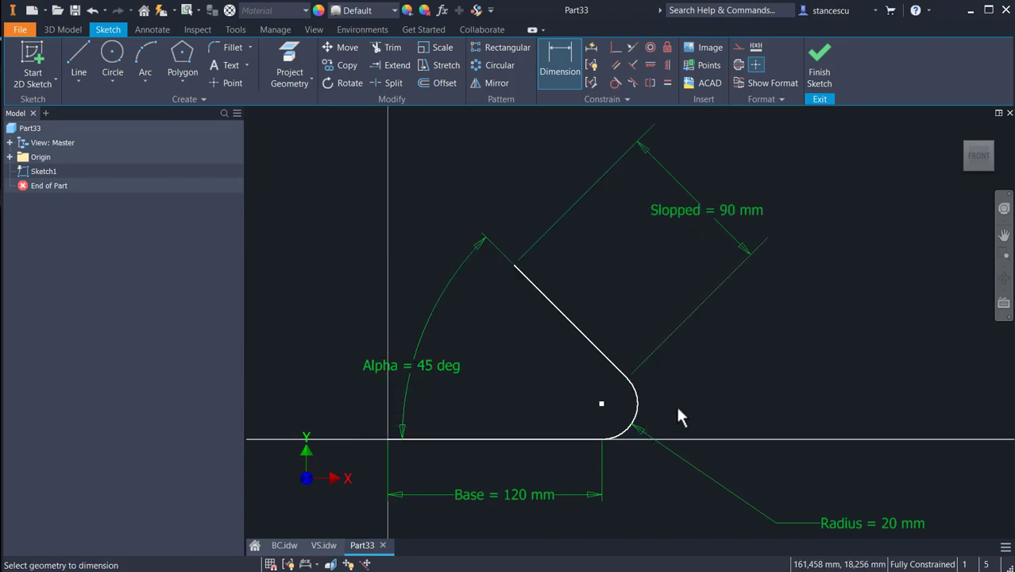
scroll(697, 381, "down", 2)
key("Escape")
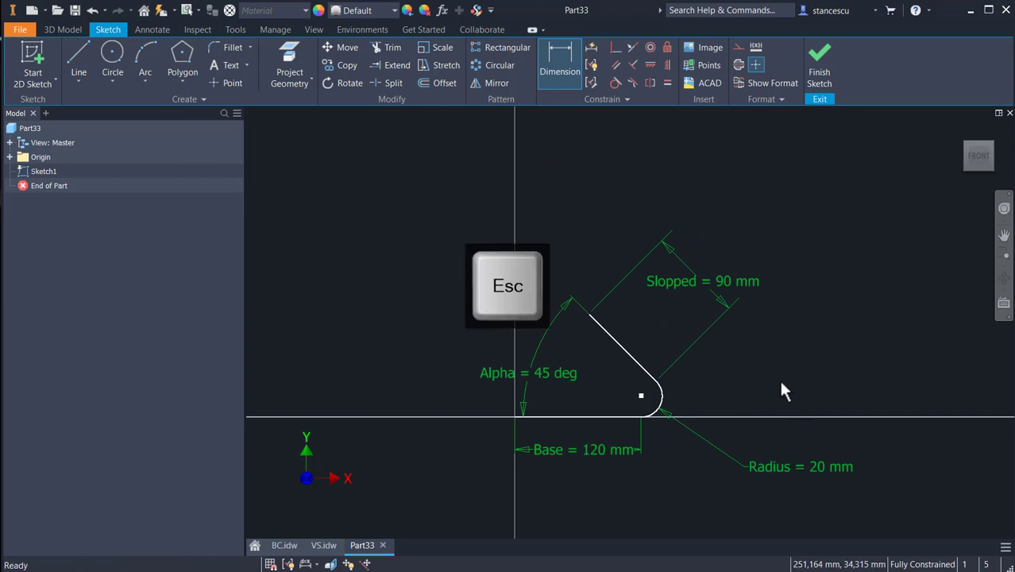
Move the Radius dimension label closer to the arc and review the named model parameters in the parameter table
left_click_drag(776, 462, 690, 446)
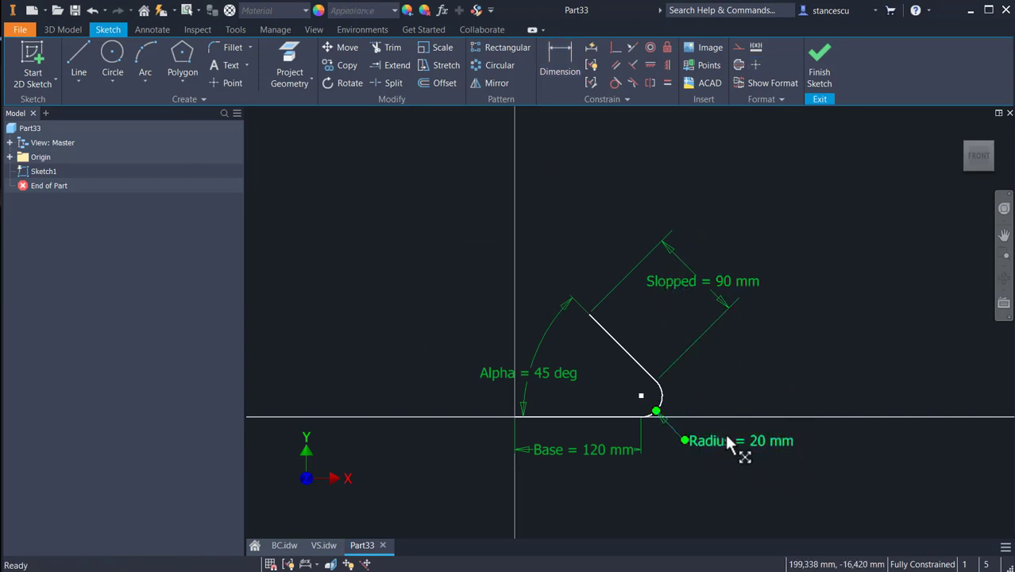
left_click(425, 319)
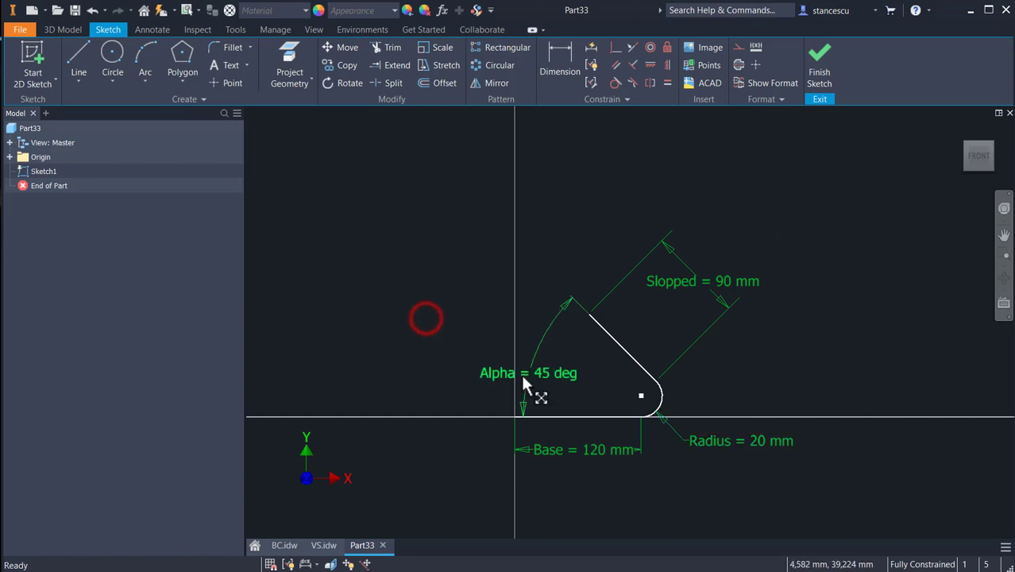
left_click(451, 273)
left_click(442, 10)
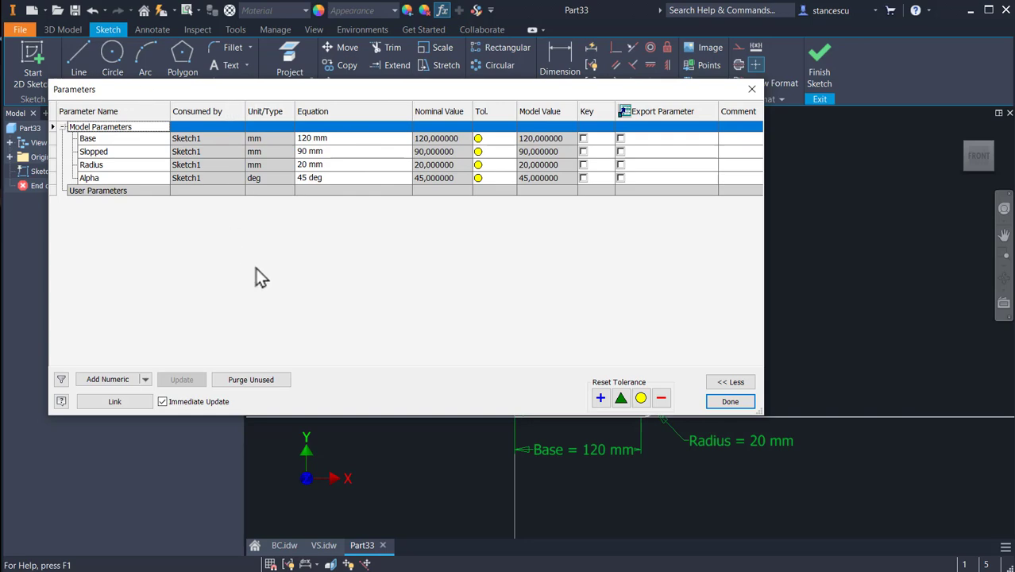
left_click(730, 402)
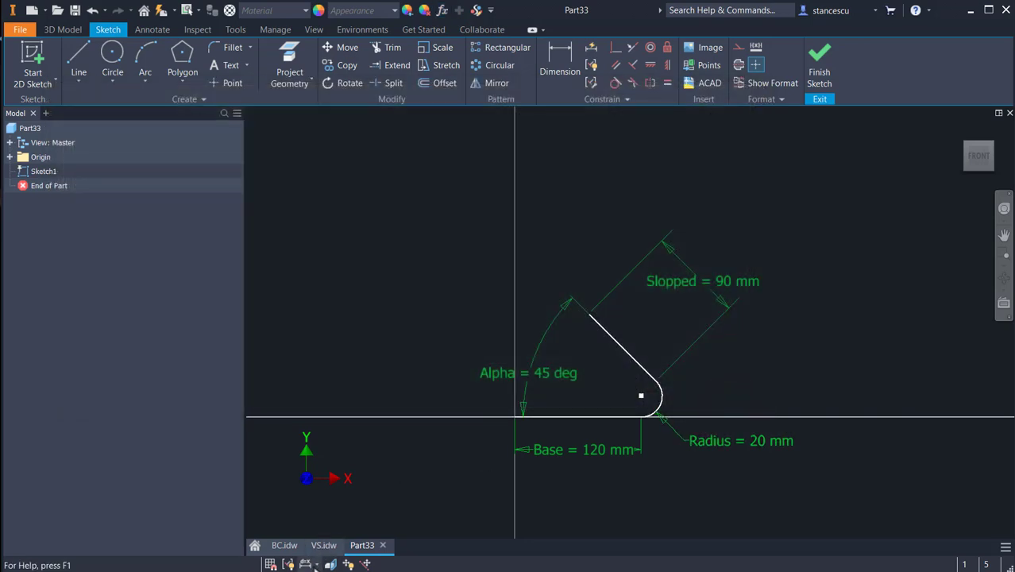
Display the sketch dimensions as plain values and finish the path sketch
left_click(305, 564)
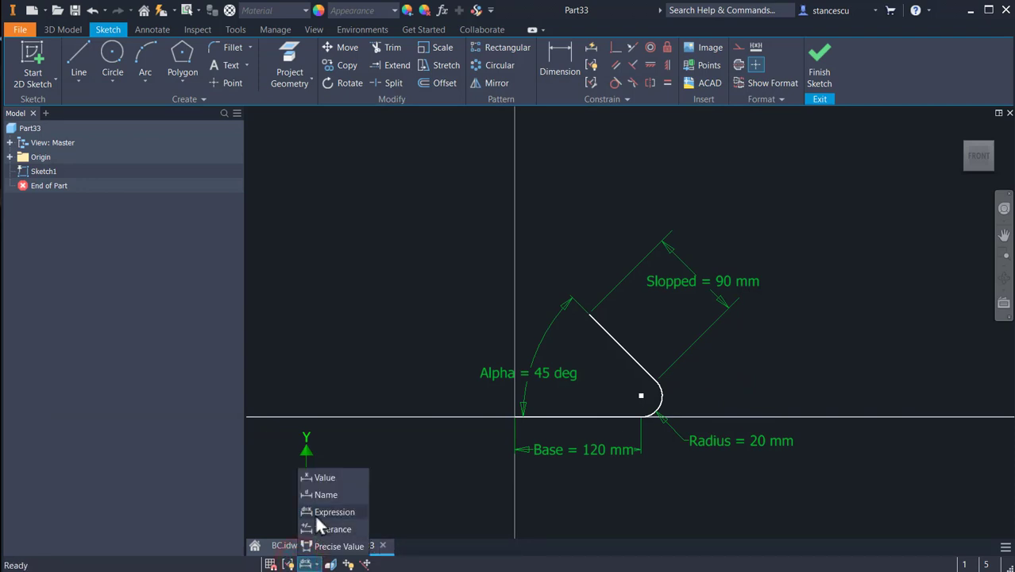
left_click(330, 477)
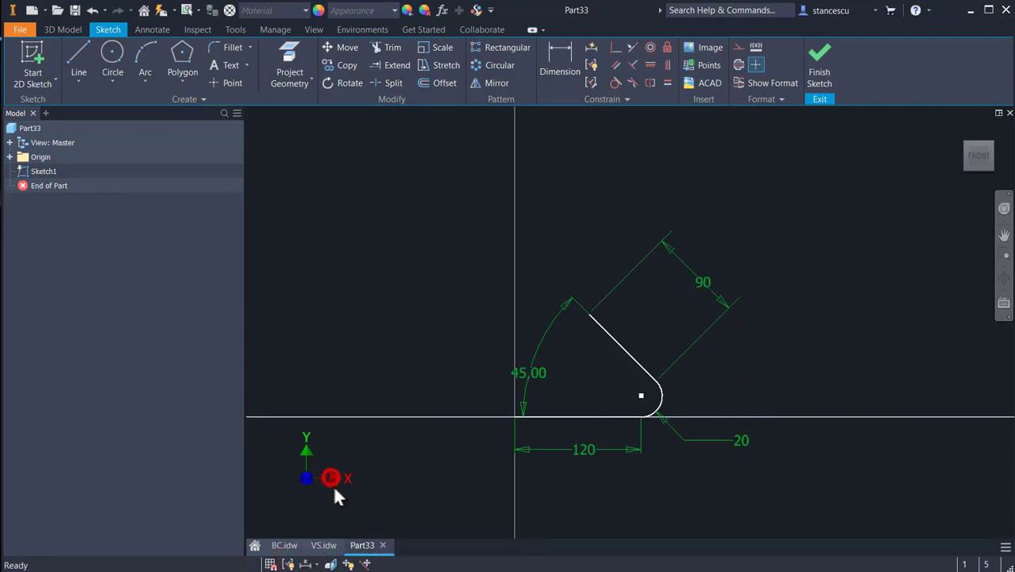
left_click(826, 69)
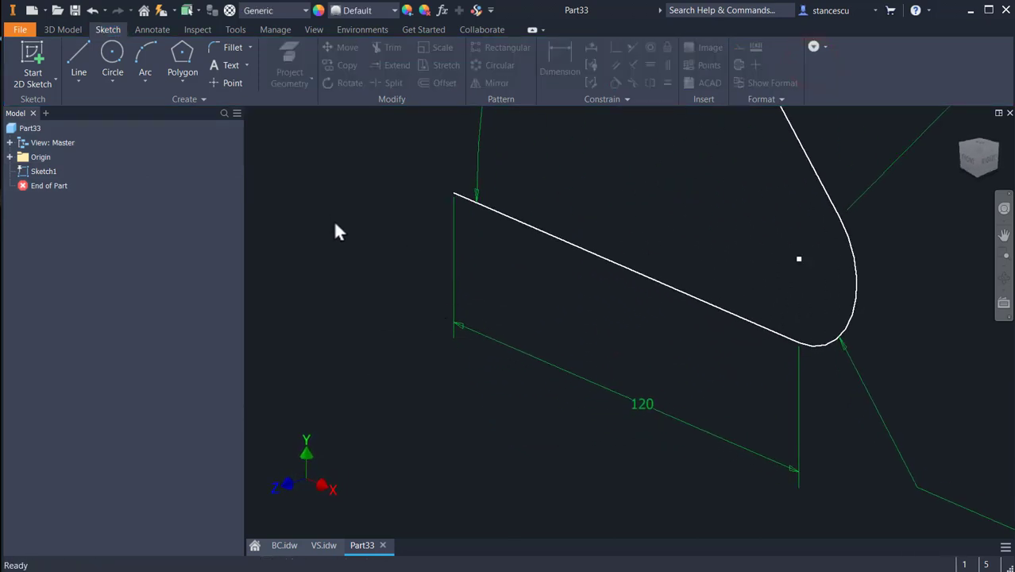
Start a new 2D sketch on the YZ plane and project the horizontal line's start point at the origin into it
left_click(9, 157)
left_click(54, 171)
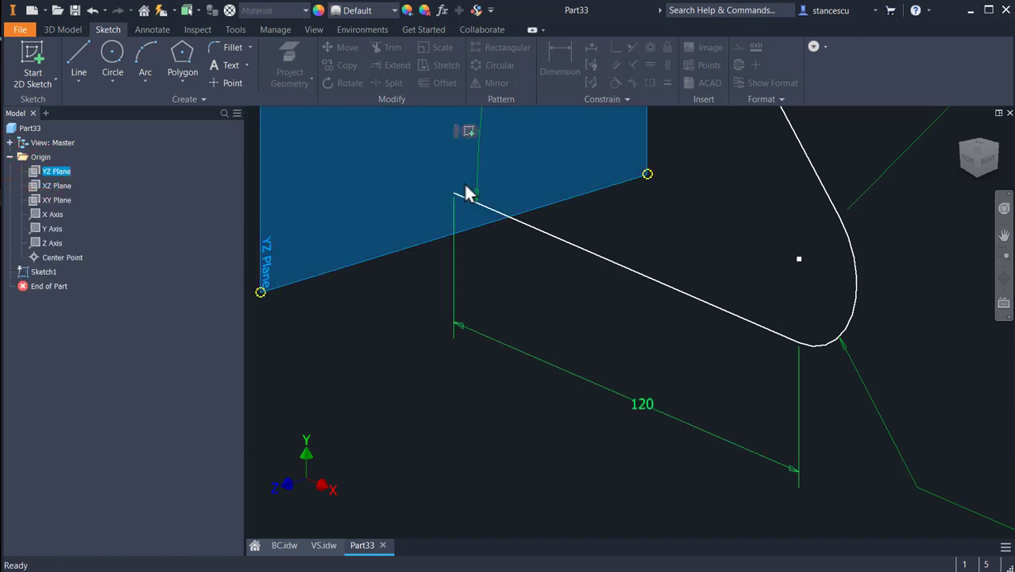
left_click(469, 127)
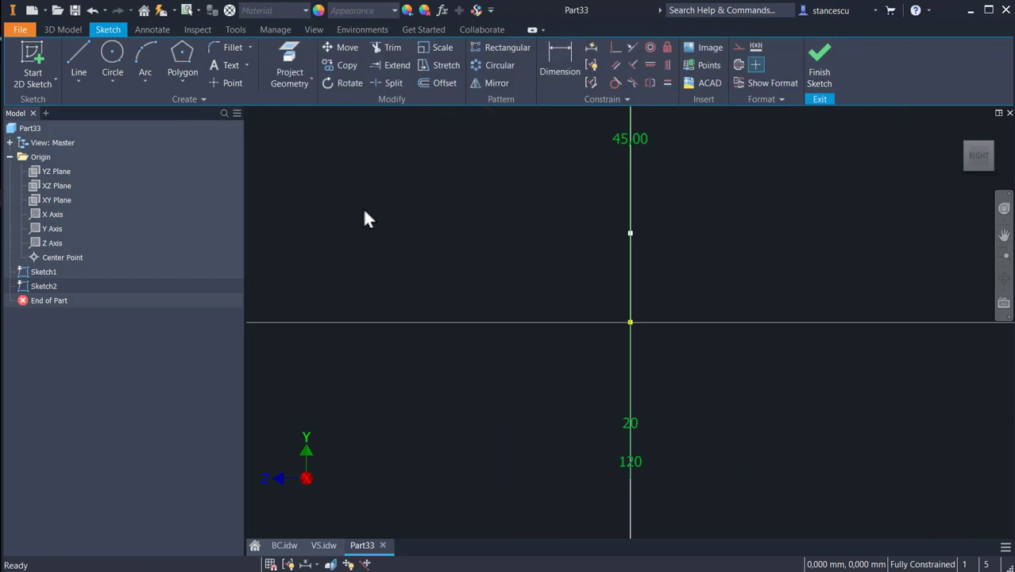
key("F6")
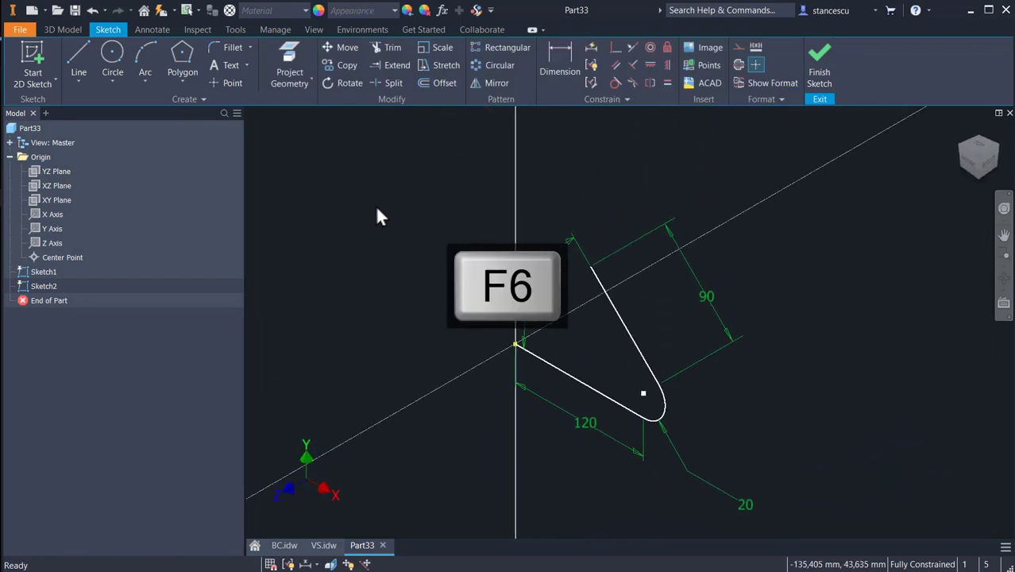
left_click(287, 54)
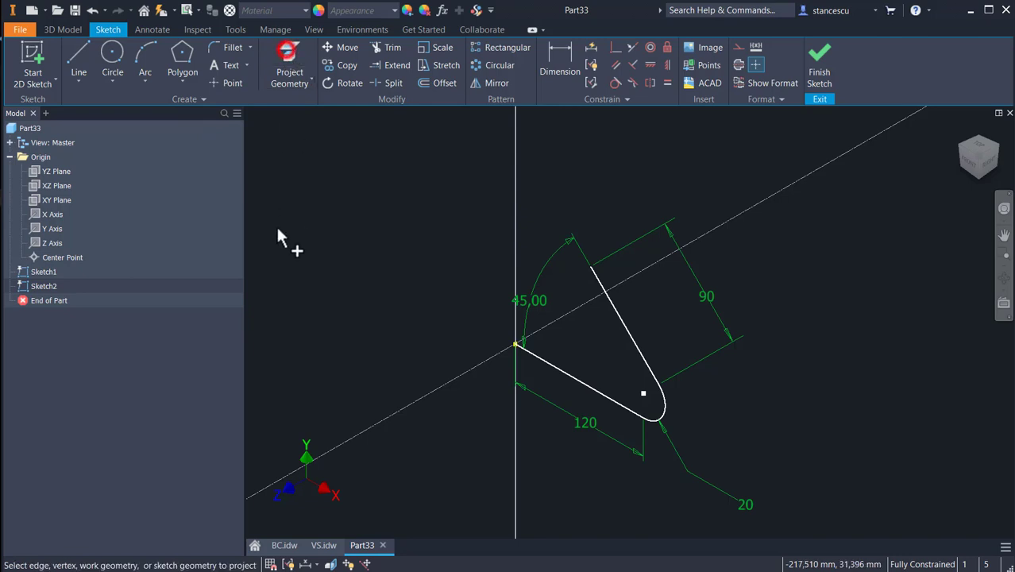
left_click(514, 344)
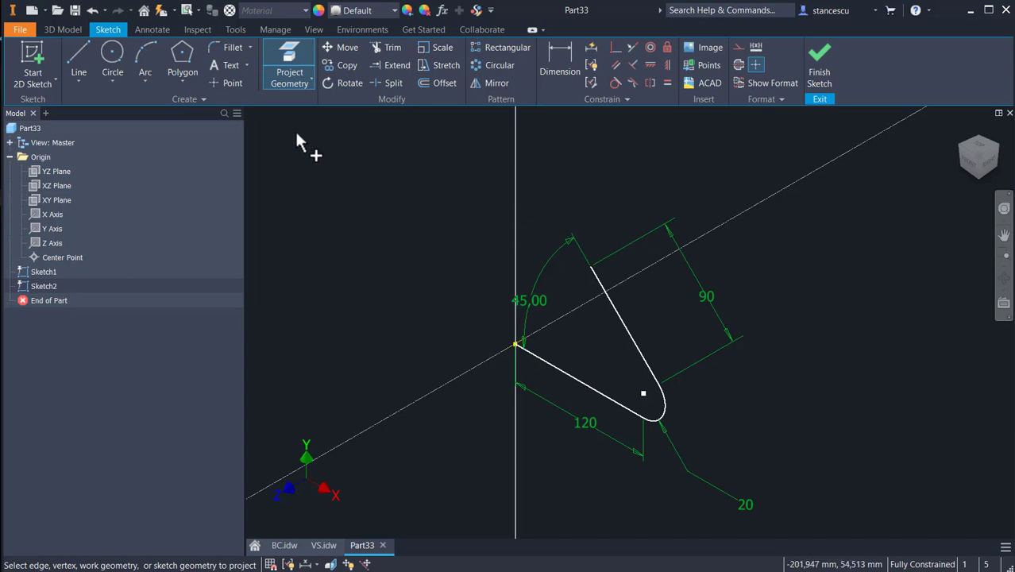
Sketch a center-to-center slot parallel to the Z axis, clear of the origin, with 16 mm between centers and a width of 4*2 mm
left_click(184, 80)
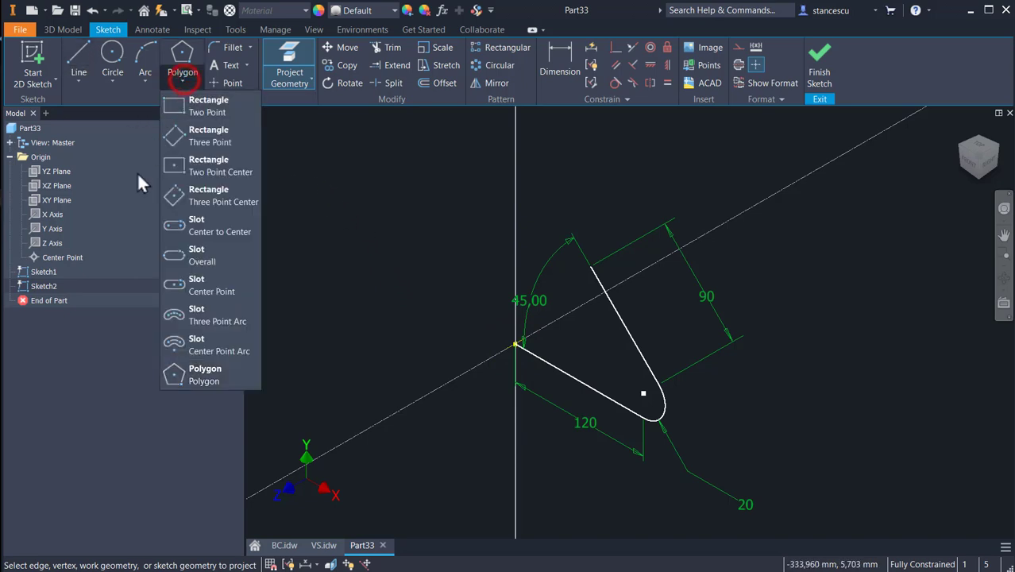
left_click(193, 226)
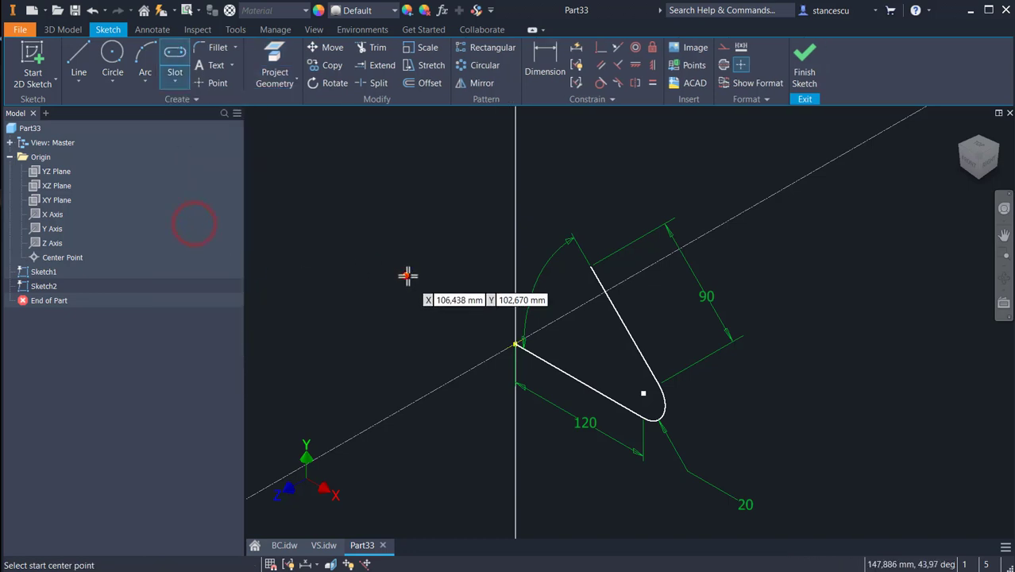
left_click(405, 276)
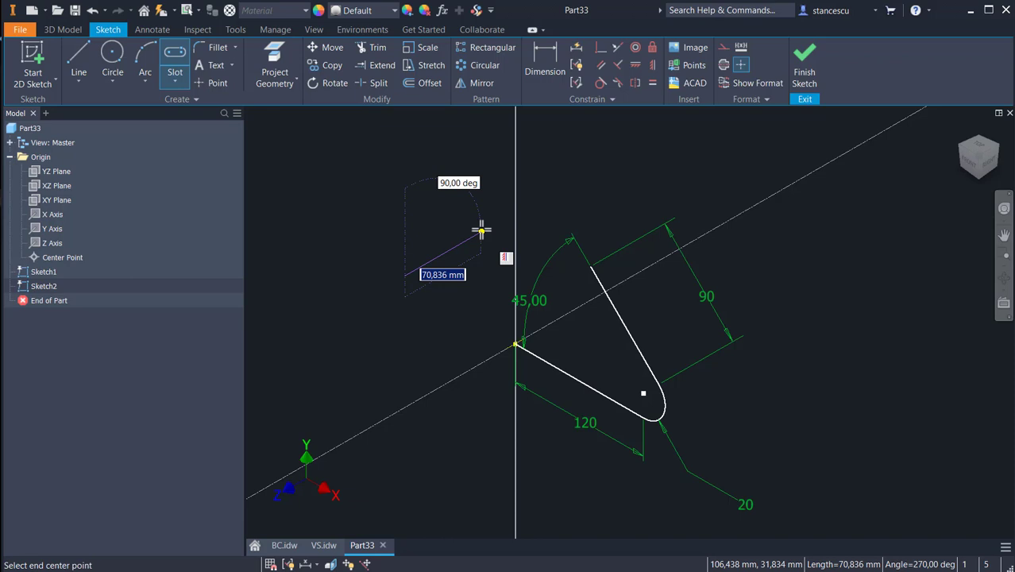
type("16")
key("Return")
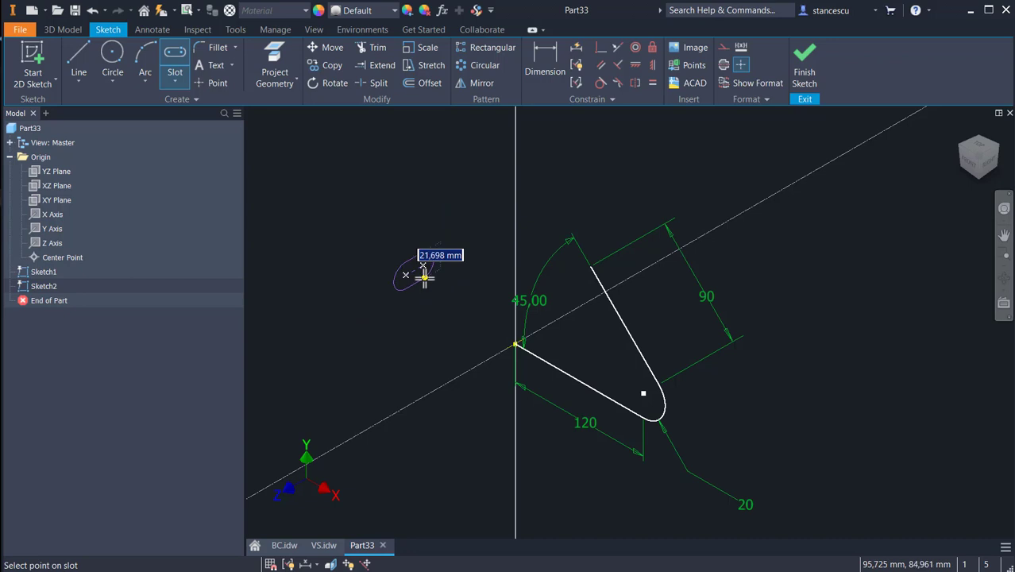
type("4*2")
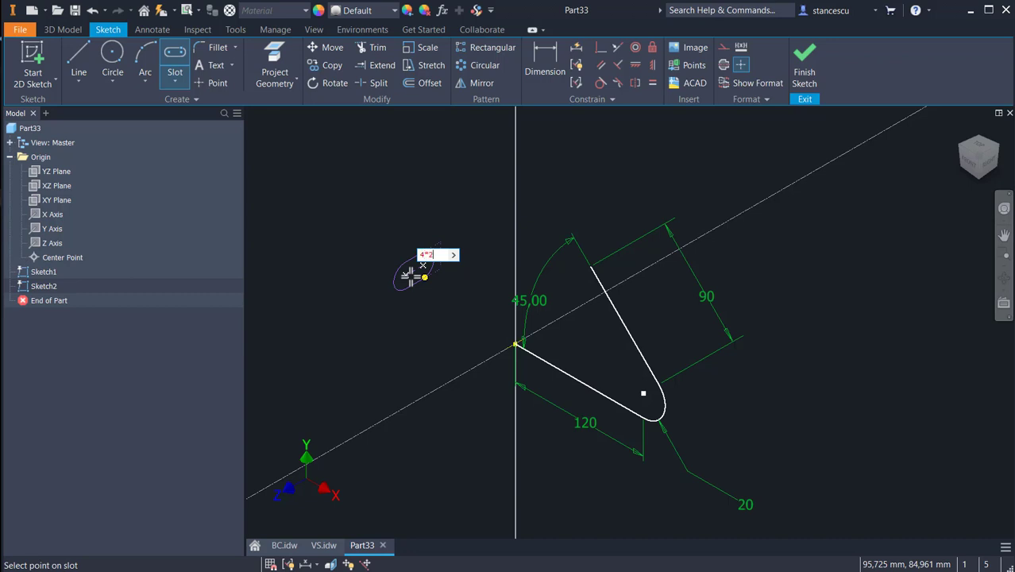
key("Return")
scroll(439, 273, "up", 2)
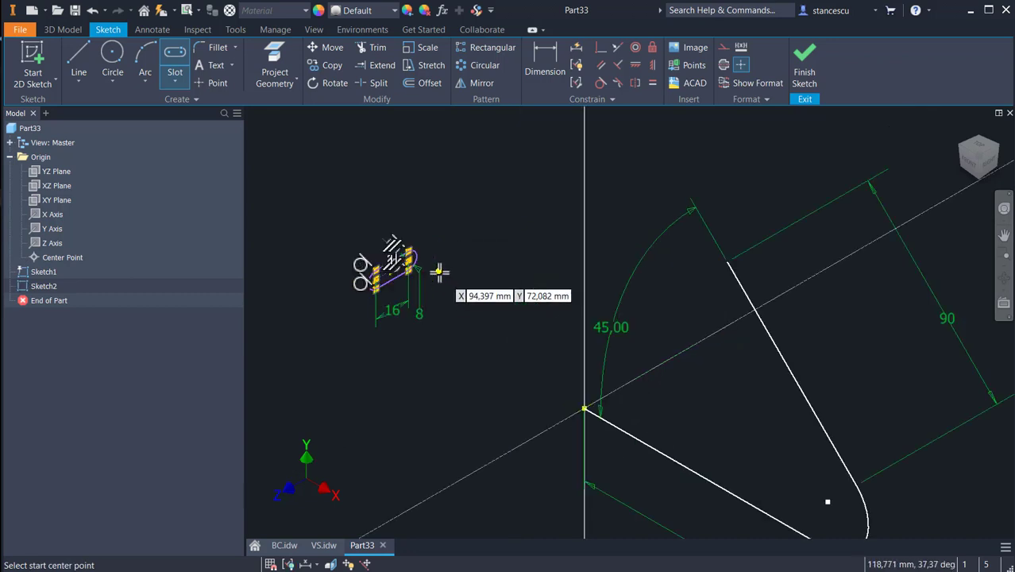
scroll(440, 272, "up", 2)
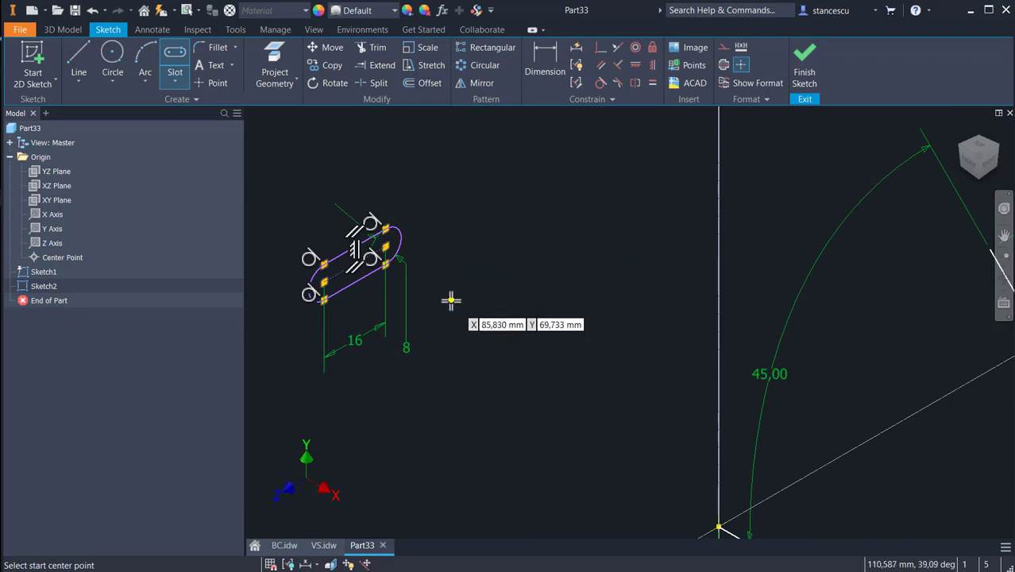
key("Escape")
Make the slot's center point coincident with the projected origin point and finish the profile sketch
middle_click_drag(476, 345, 454, 227)
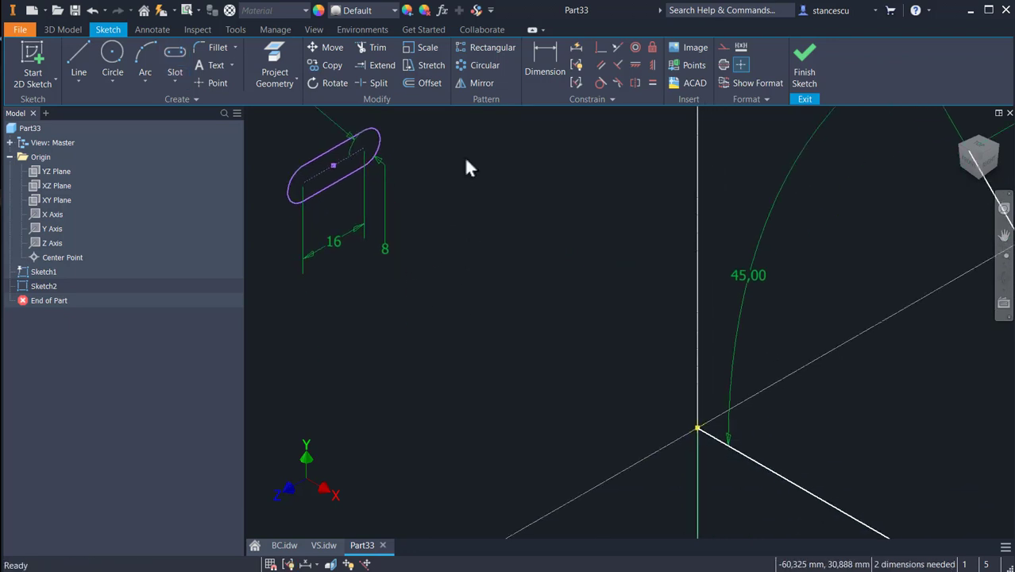
middle_click_drag(494, 181, 533, 285)
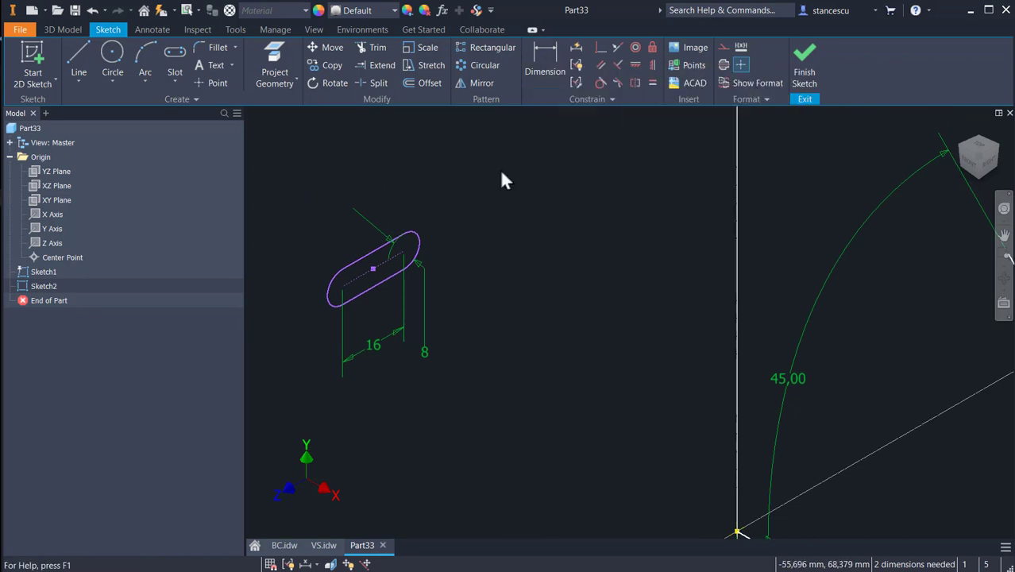
left_click(602, 46)
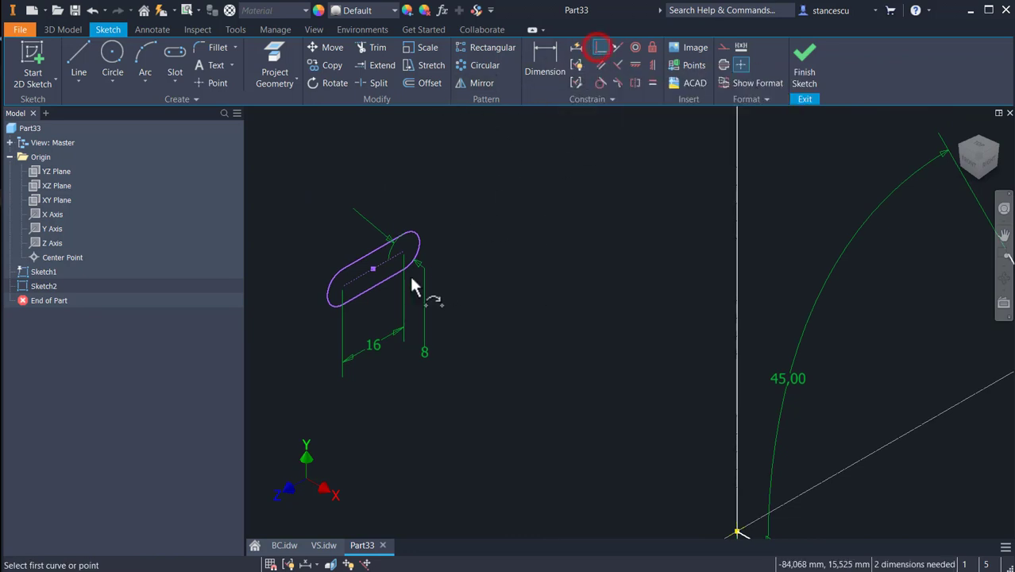
left_click(373, 275)
middle_click_drag(556, 382, 543, 295)
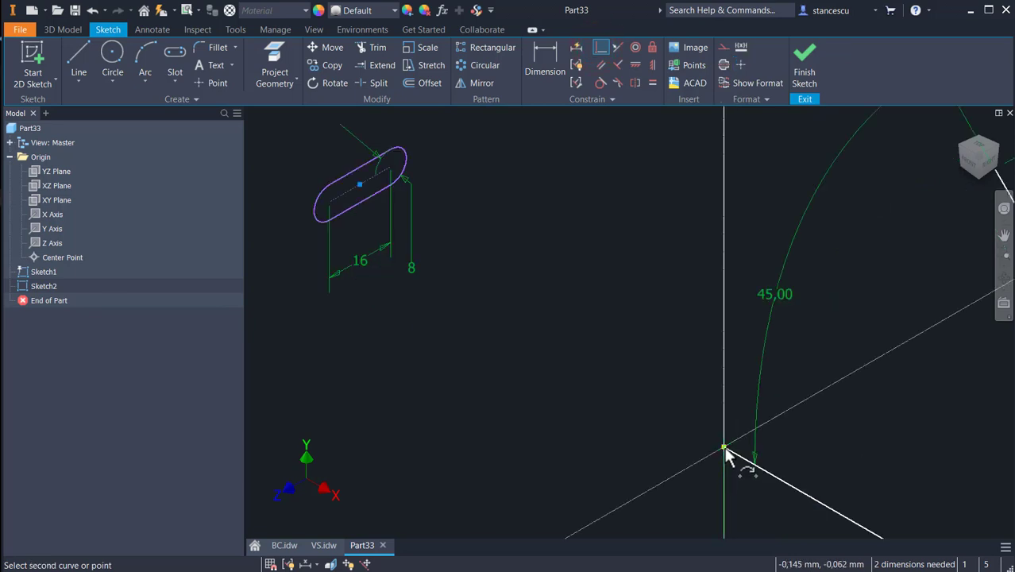
left_click(724, 450)
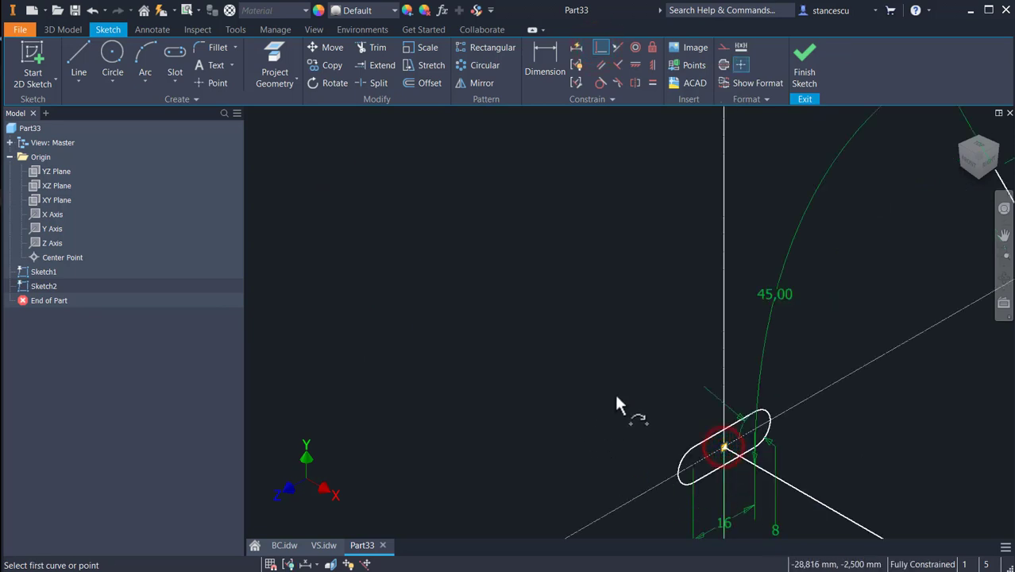
mouse_move(619, 403)
middle_mouse_down()
mouse_move(526, 263)
mouse_move(469, 232)
middle_mouse_up()
scroll(476, 358, "up", 5)
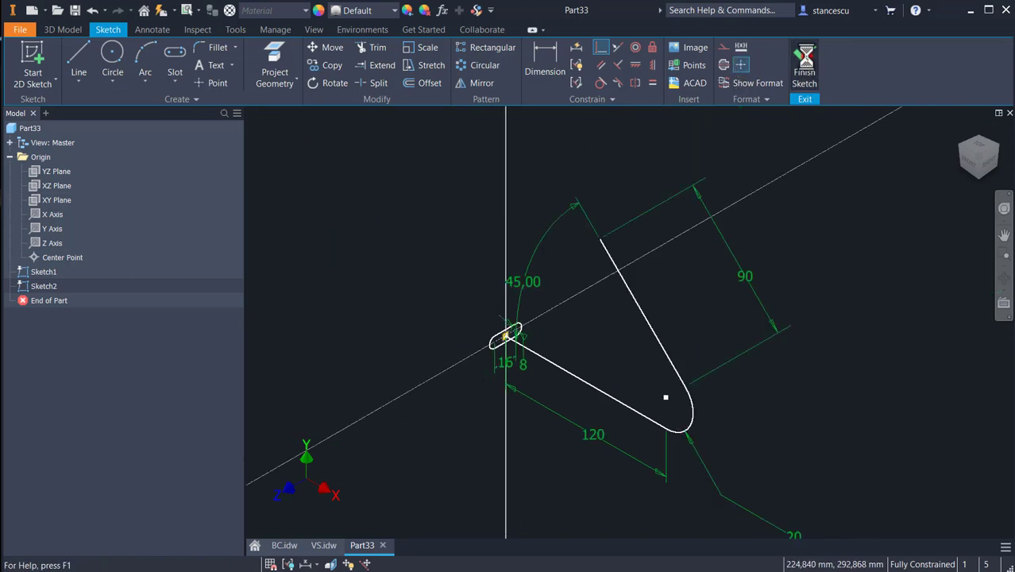
left_click(804, 64)
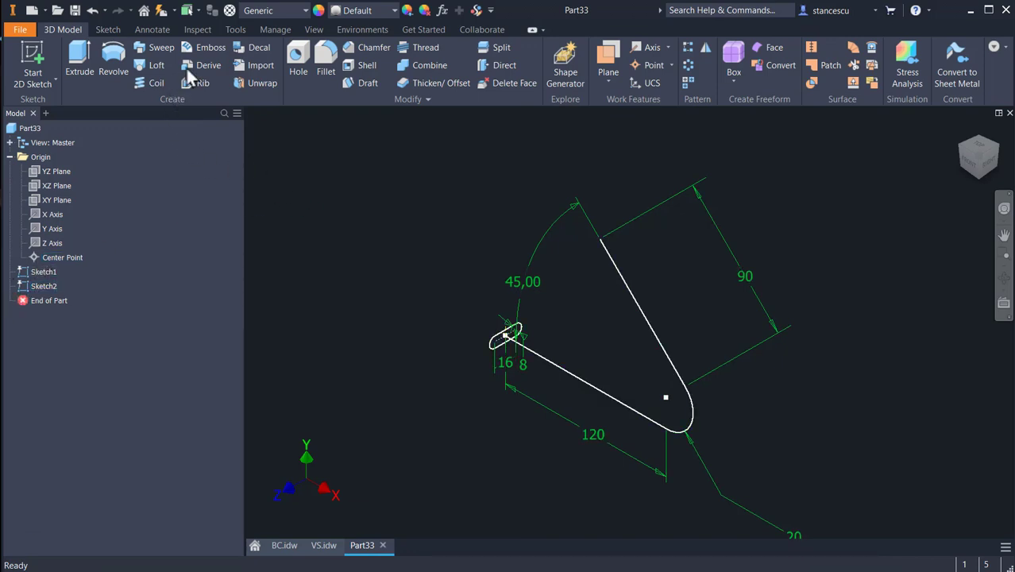
Sweep the slot profile along the V-shaped path sketch to form the bent bracket body
left_click(157, 48)
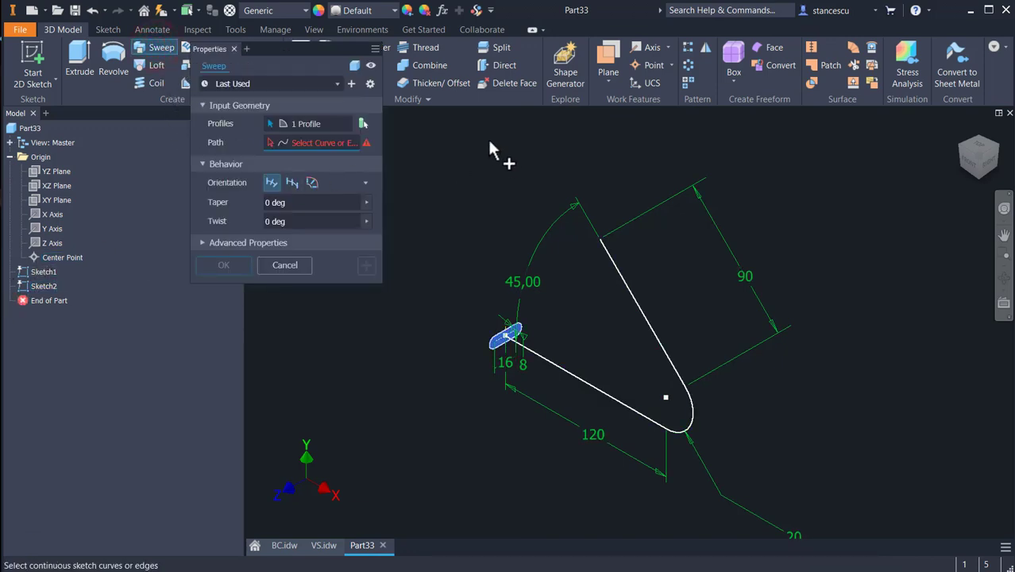
left_click(554, 358)
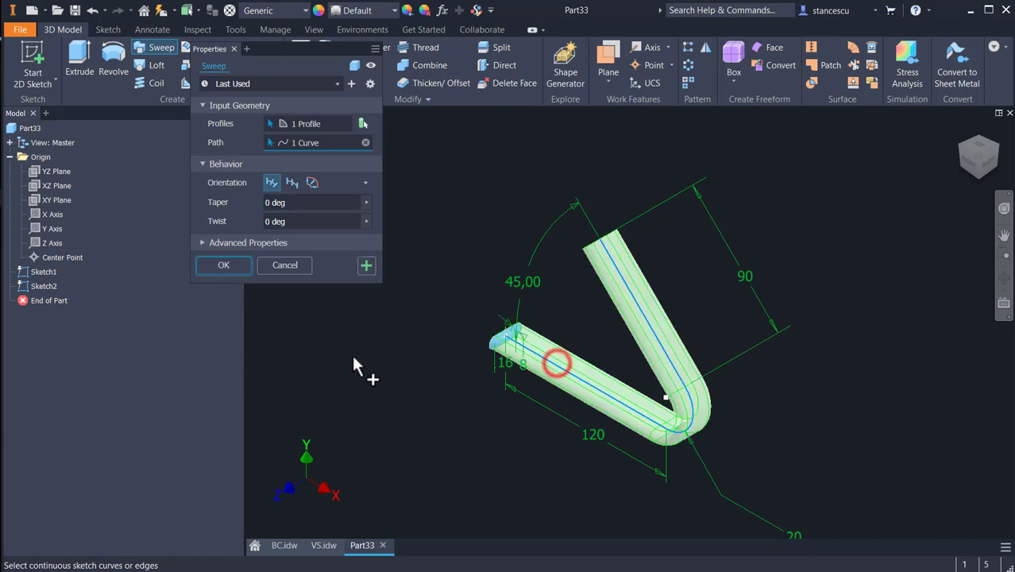
left_click(223, 266)
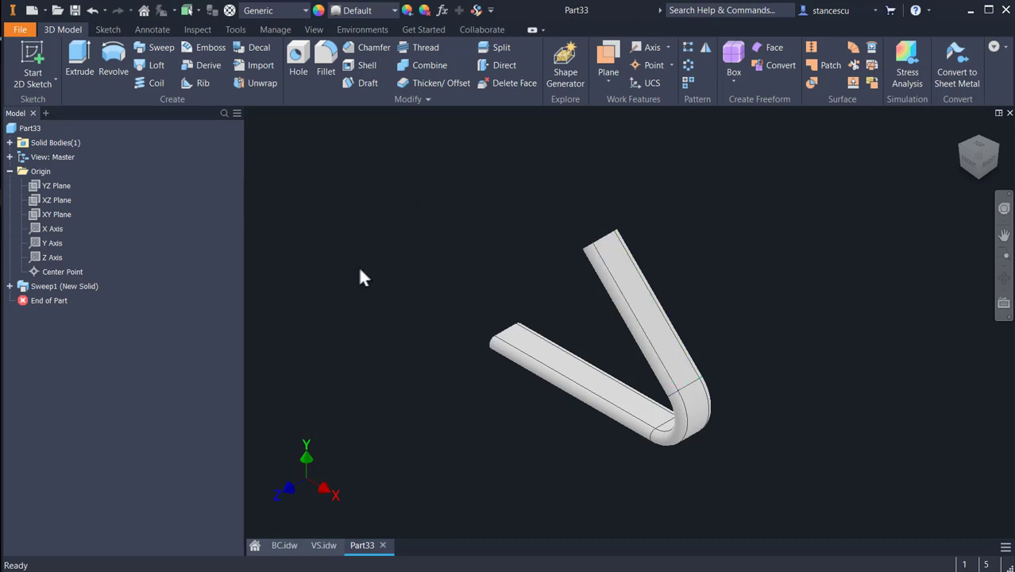
Examine the rib's shape and dimensions between the two legs in the VS.idw drawing
left_click(322, 545)
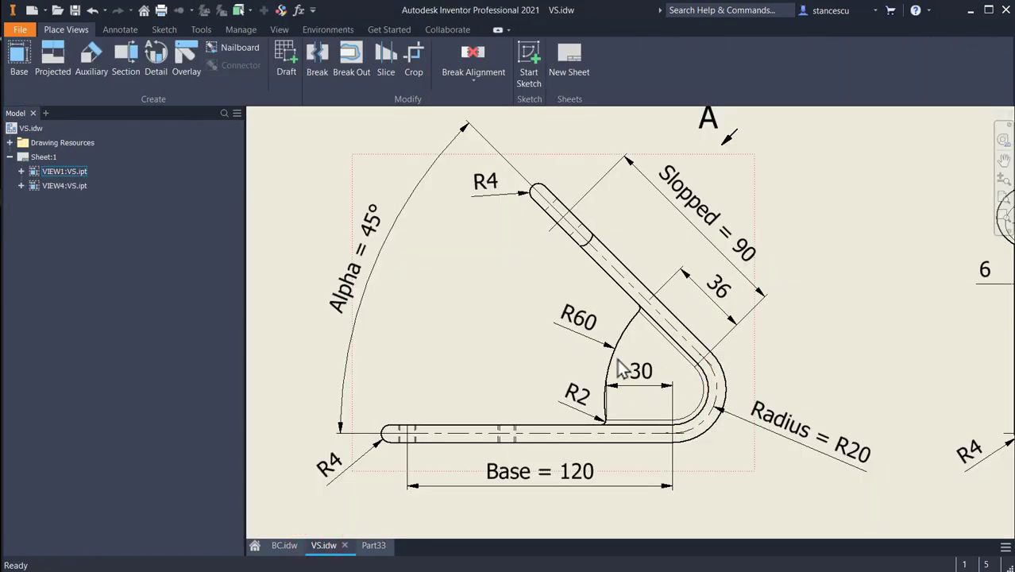
scroll(675, 369, "down", 3)
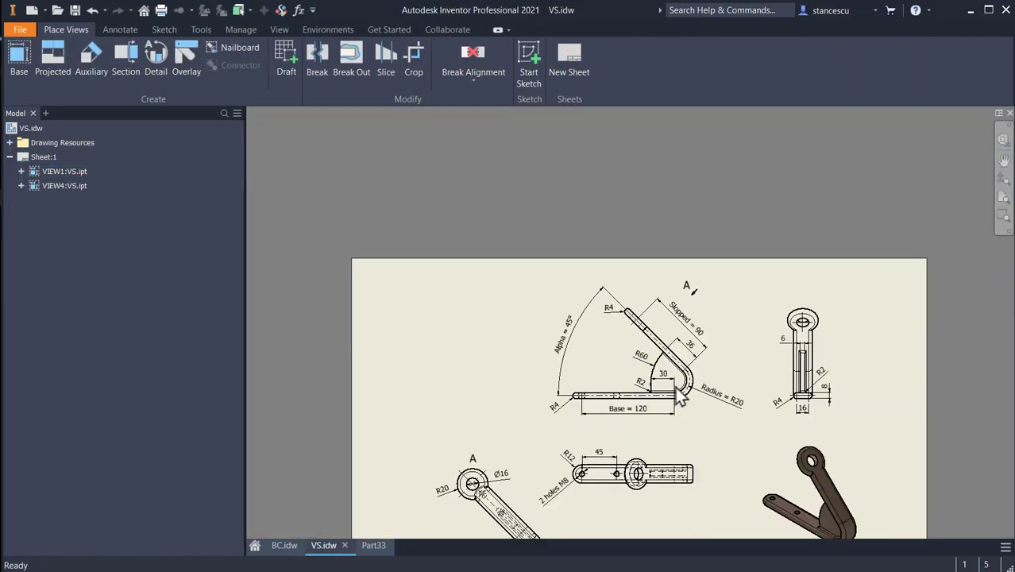
middle_click_drag(766, 528, 721, 380)
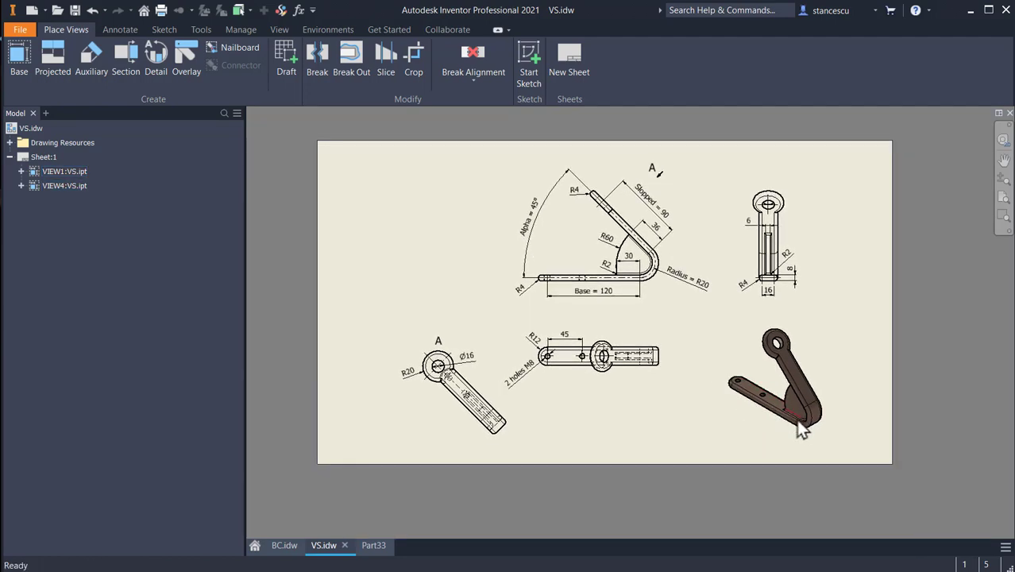
scroll(789, 412, "up", 3)
mouse_move(663, 323)
middle_mouse_down()
mouse_move(689, 345)
mouse_move(742, 453)
middle_mouse_up()
middle_click_drag(531, 363, 545, 383)
scroll(545, 383, "down", 2)
left_click(572, 334)
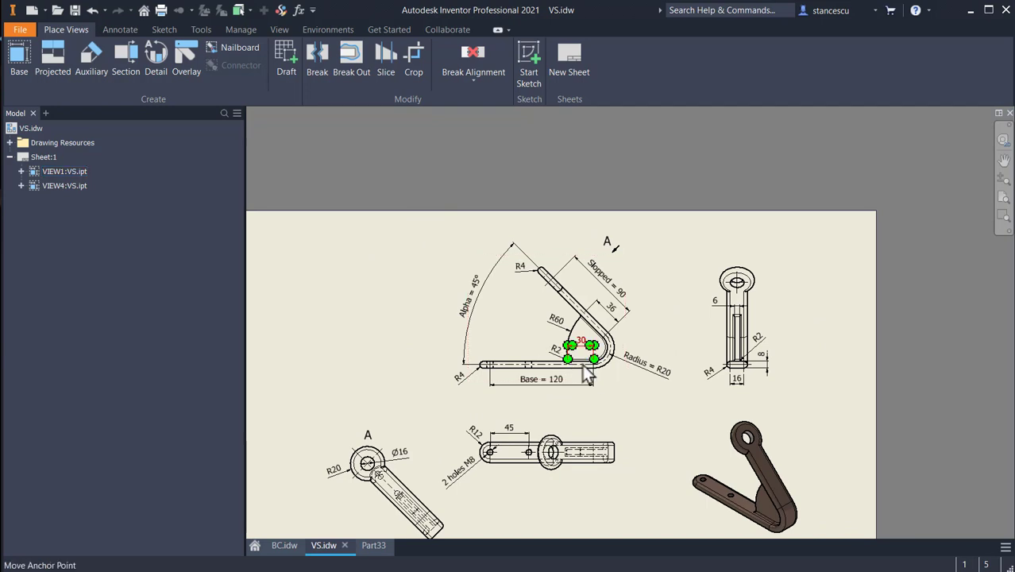
scroll(580, 337, "up", 2)
left_click(578, 343)
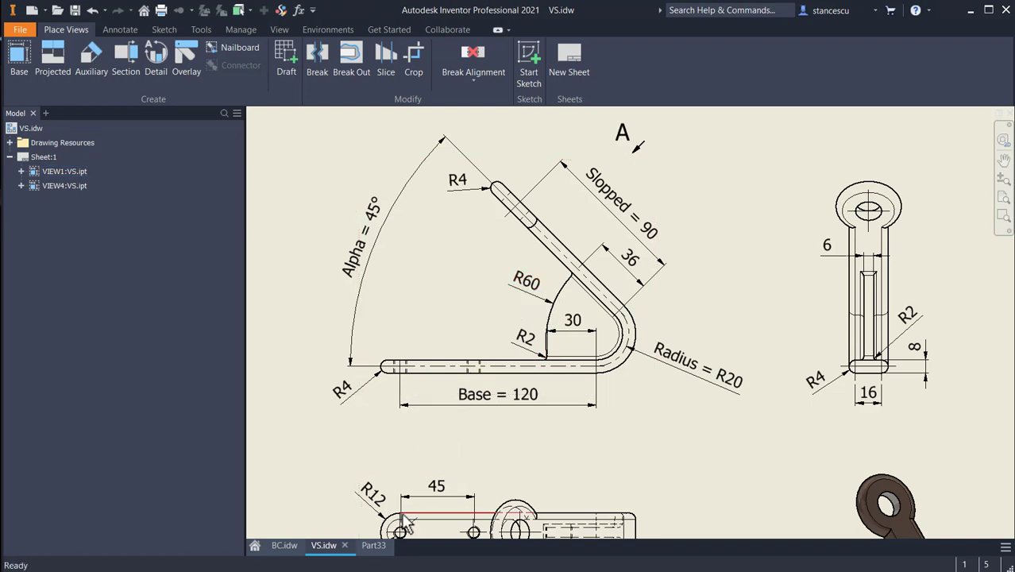
In Part33, start a sliced-view sketch on the XY plane and project both legs' inner straight edges as construction geometry
left_click(375, 546)
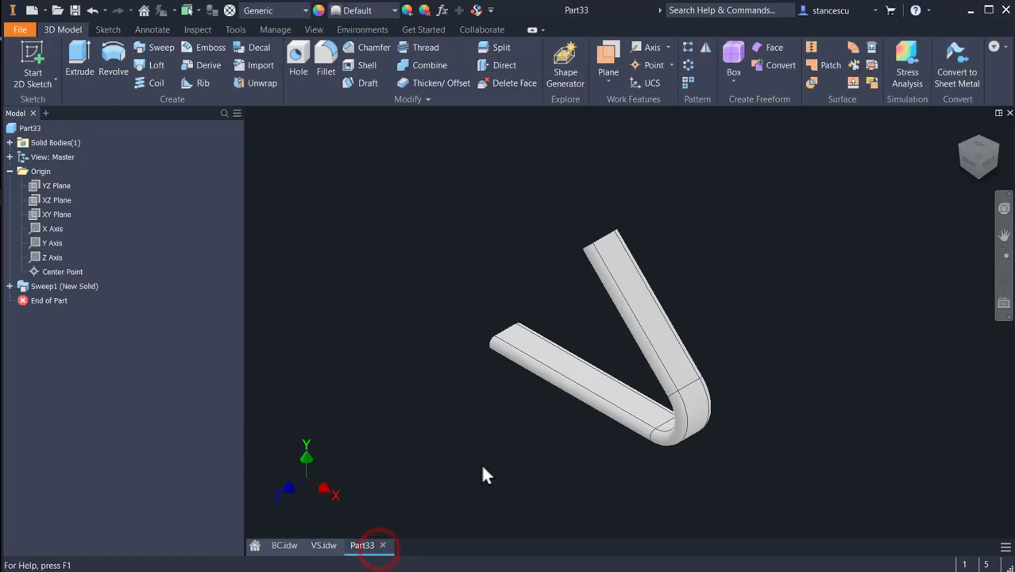
left_click(52, 215)
left_click(614, 309)
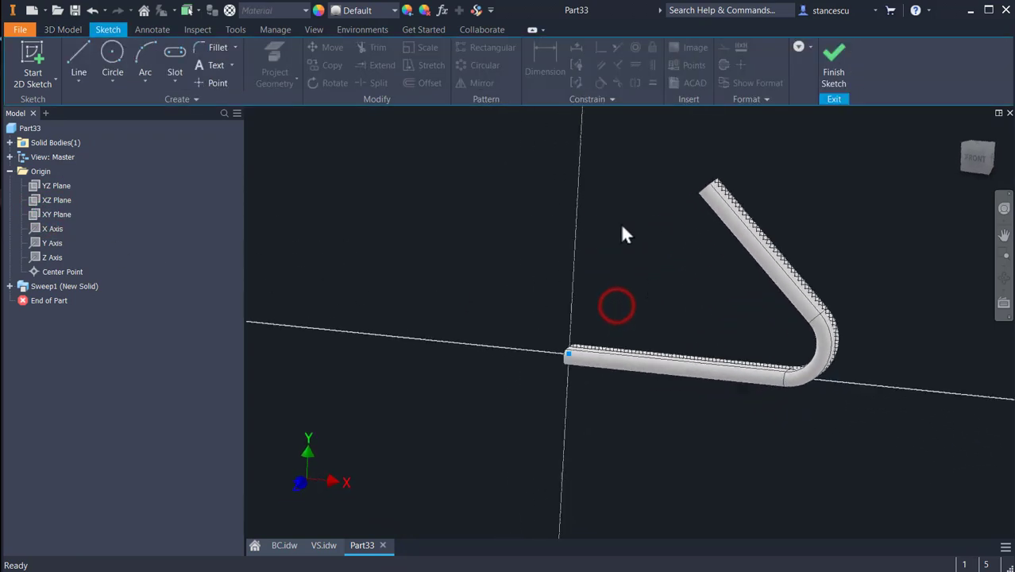
key("F7")
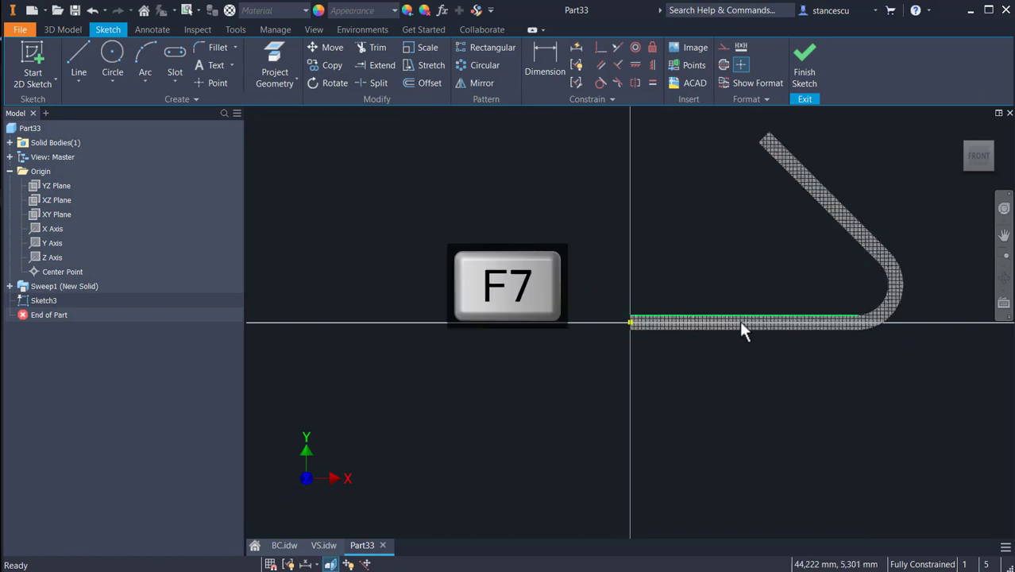
scroll(742, 327, "down", 3)
mouse_move(798, 336)
middle_mouse_down()
mouse_move(717, 392)
mouse_move(660, 481)
middle_mouse_up()
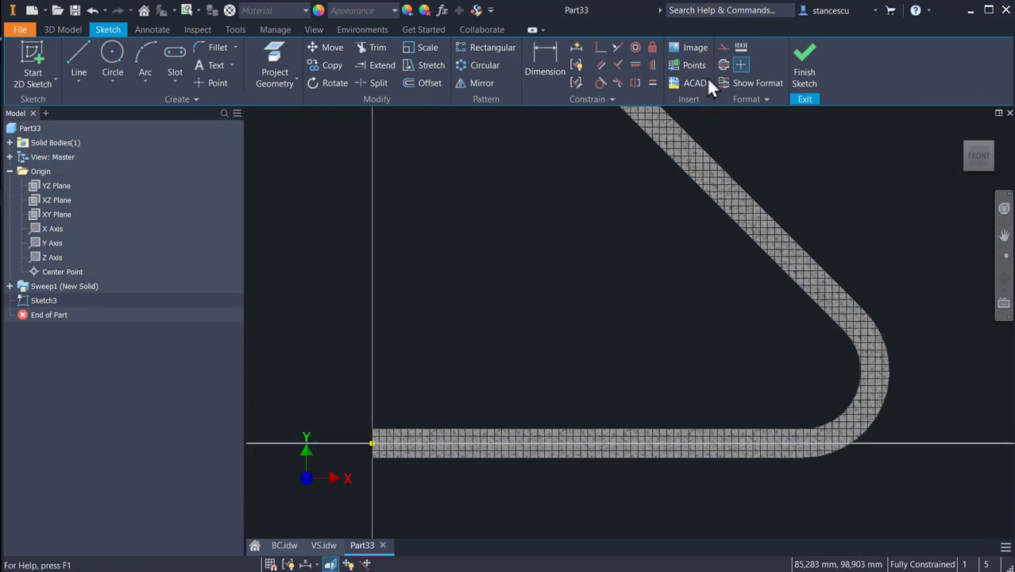
left_click(274, 59)
left_click(742, 230)
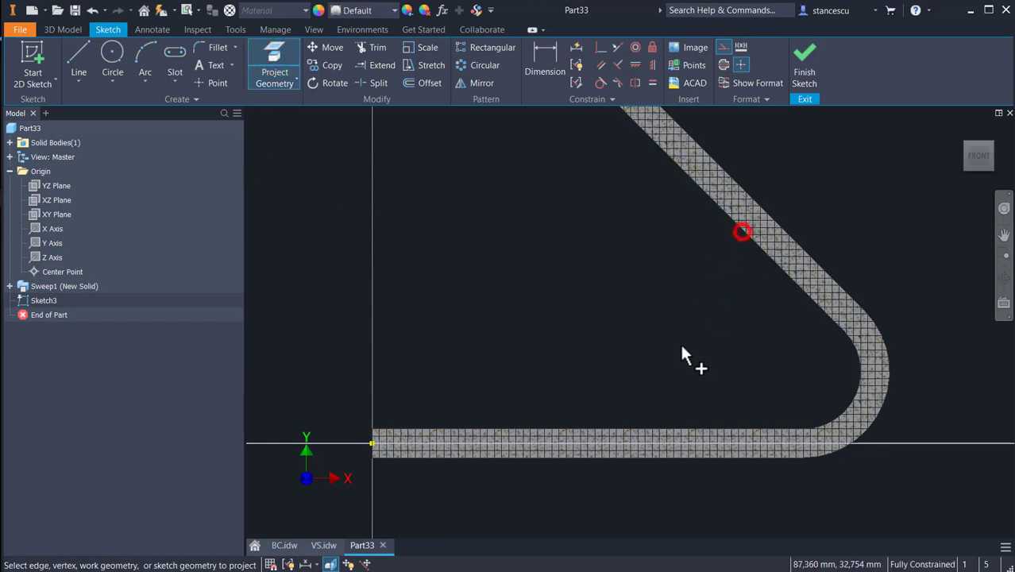
left_click(675, 437)
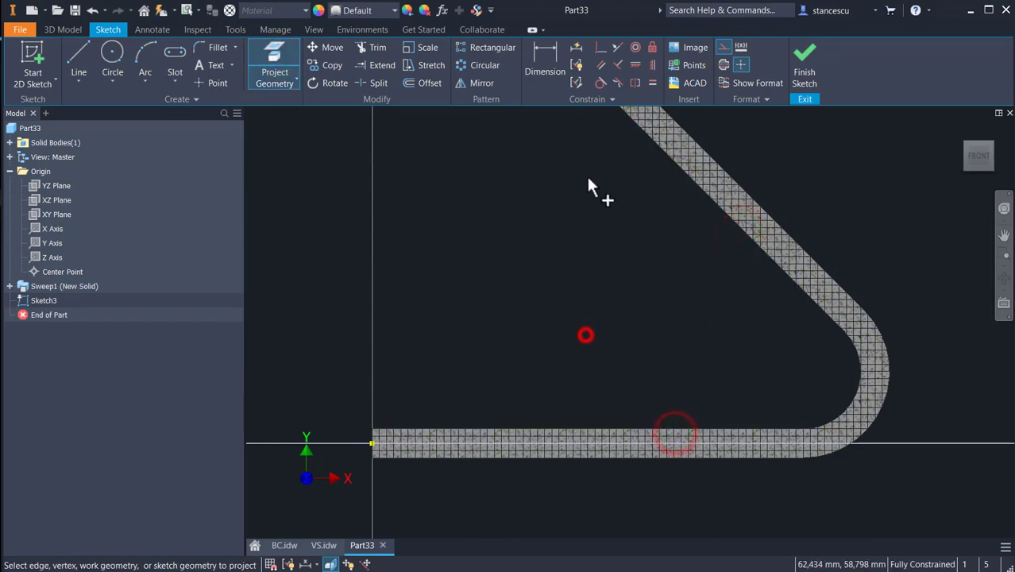
left_click(740, 64)
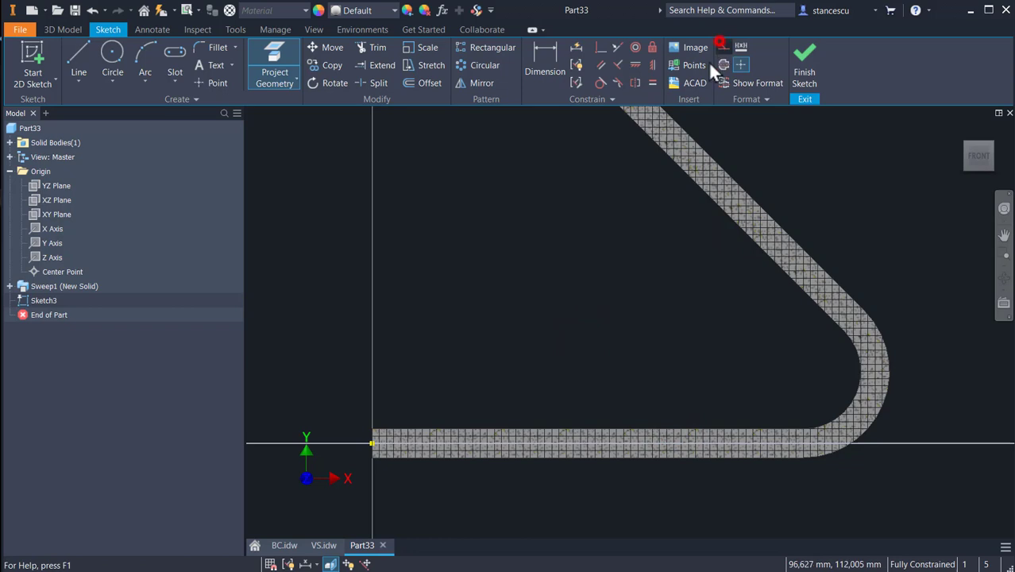
Draw a three-point arc of radius 50 mm from the sloped leg's inner edge to the base leg's inner edge
left_click(146, 70)
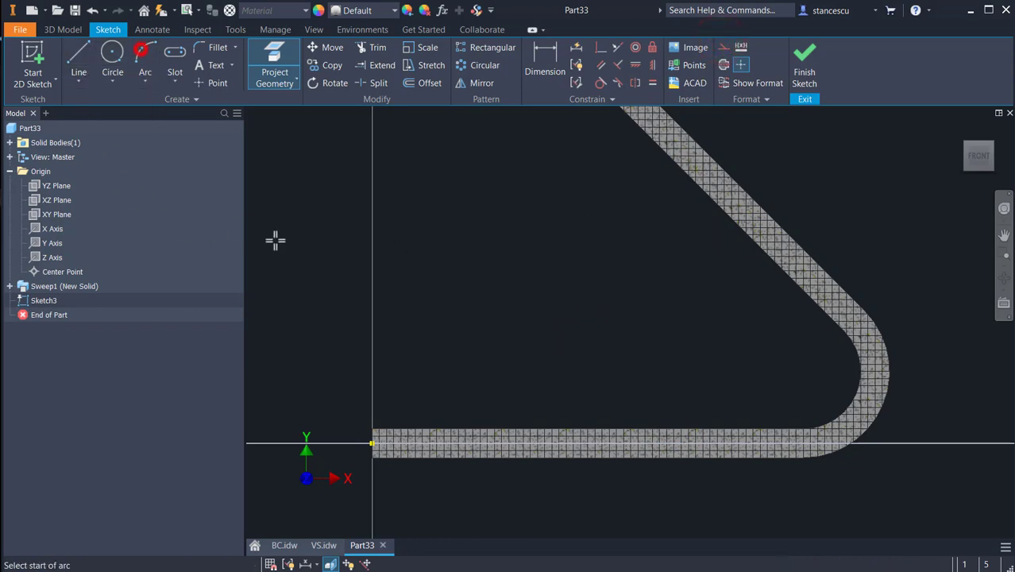
left_click(758, 247)
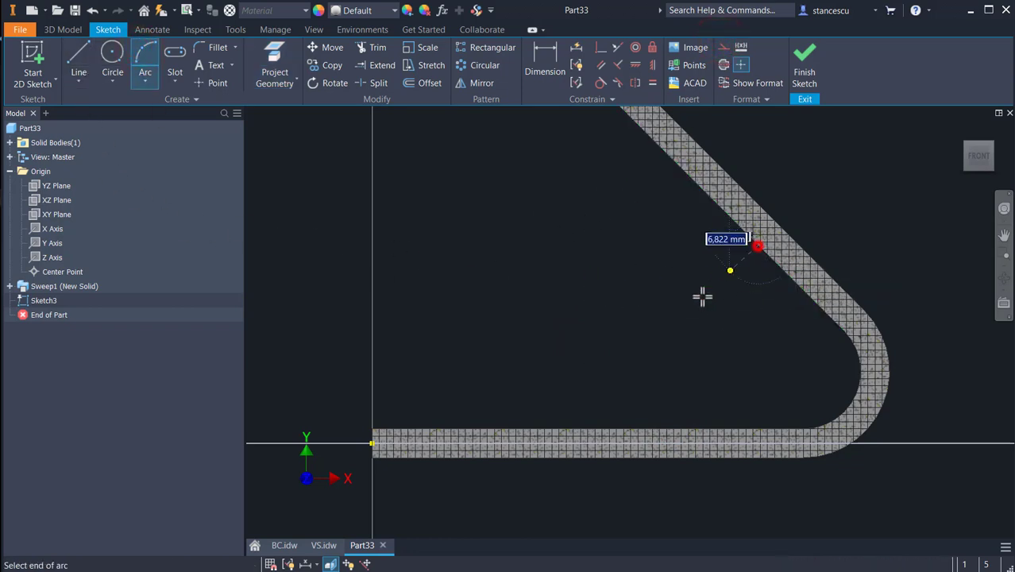
left_click(652, 428)
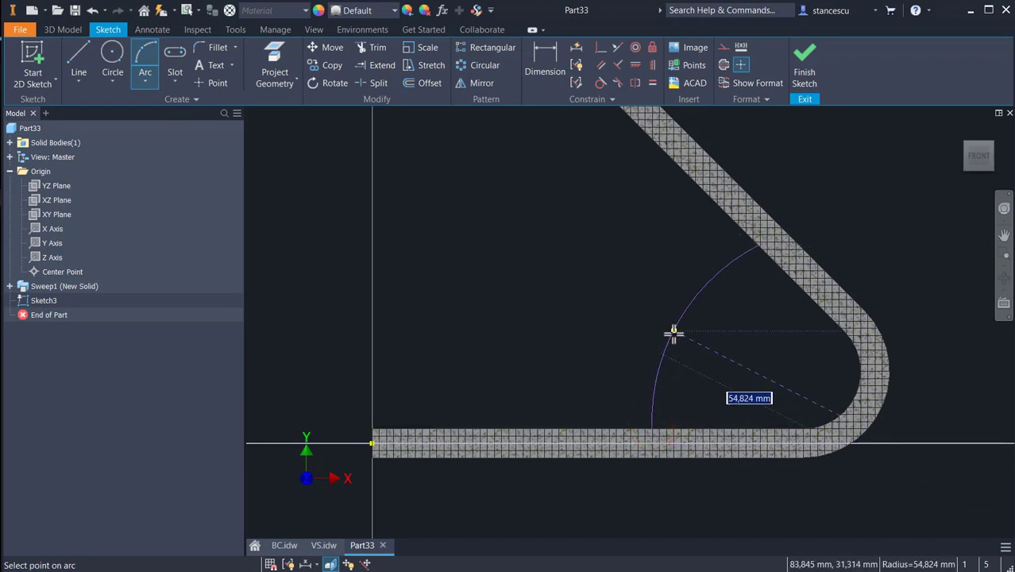
type("50")
key("Return")
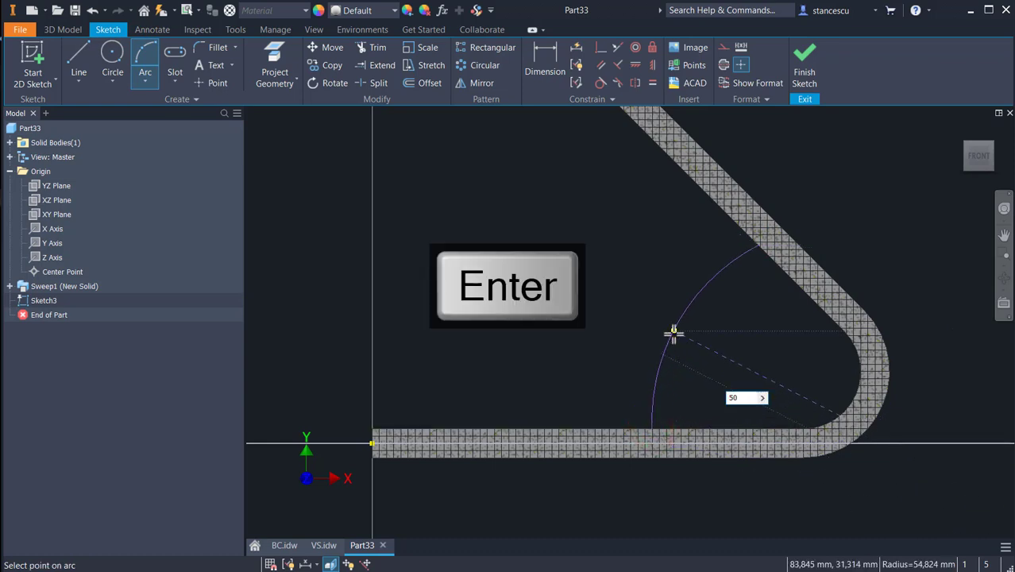
left_click(674, 333)
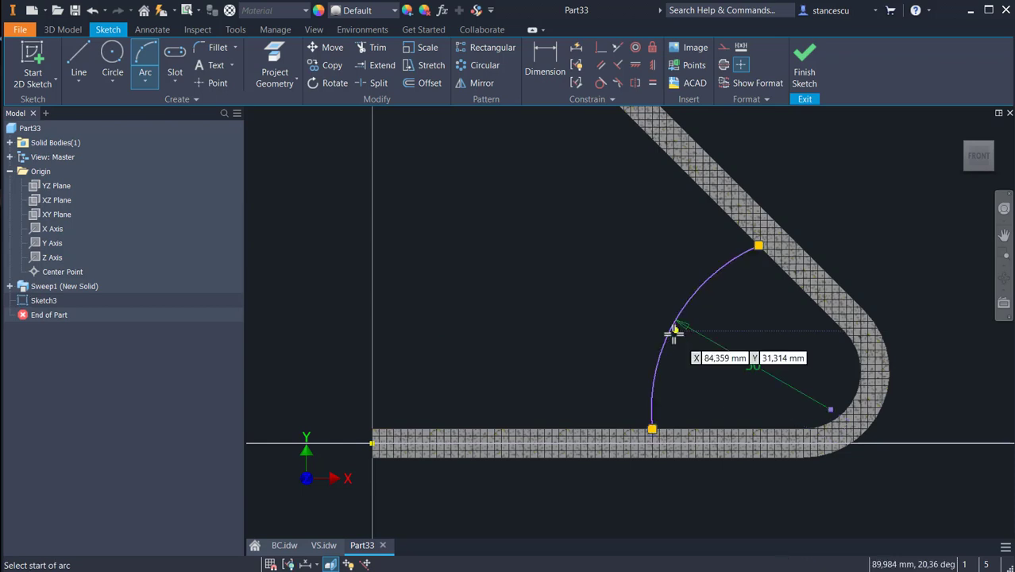
Dimension the horizontal distance from the arc's lower end to the base end of the bend as 30 mm
left_click(552, 53)
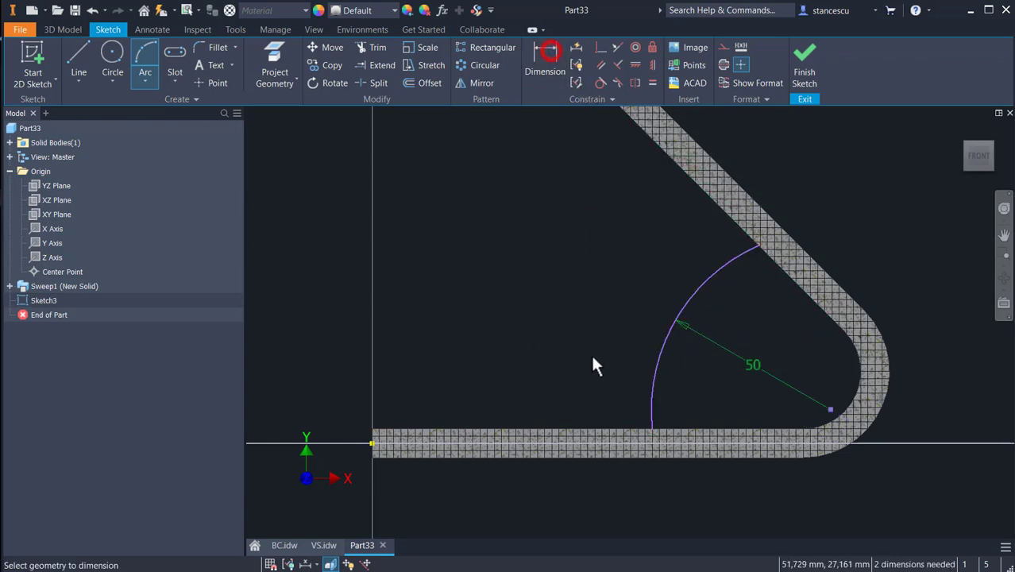
left_click(652, 430)
left_click(801, 429)
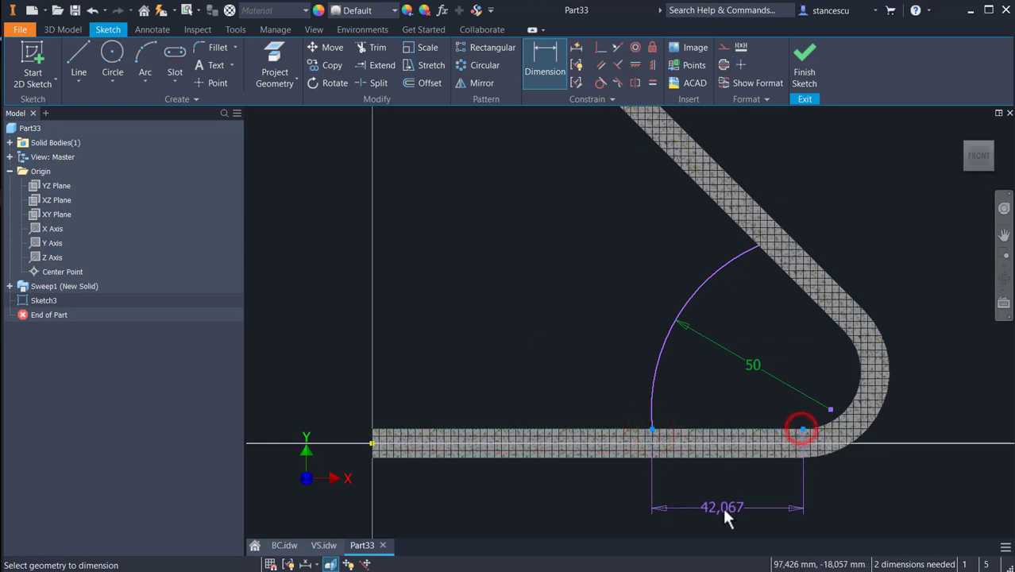
left_click(723, 511)
type("3")
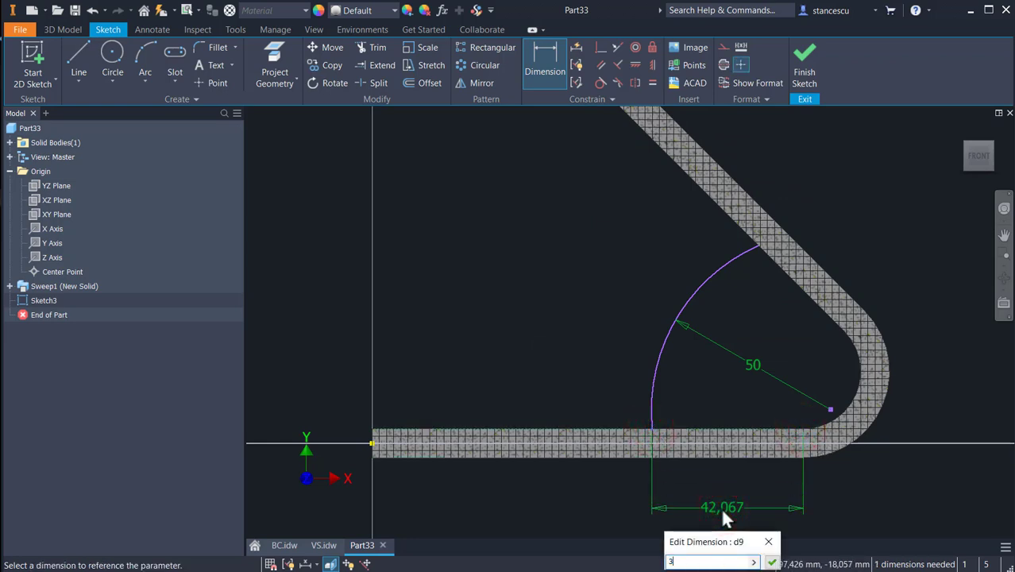
type("0")
key("Return")
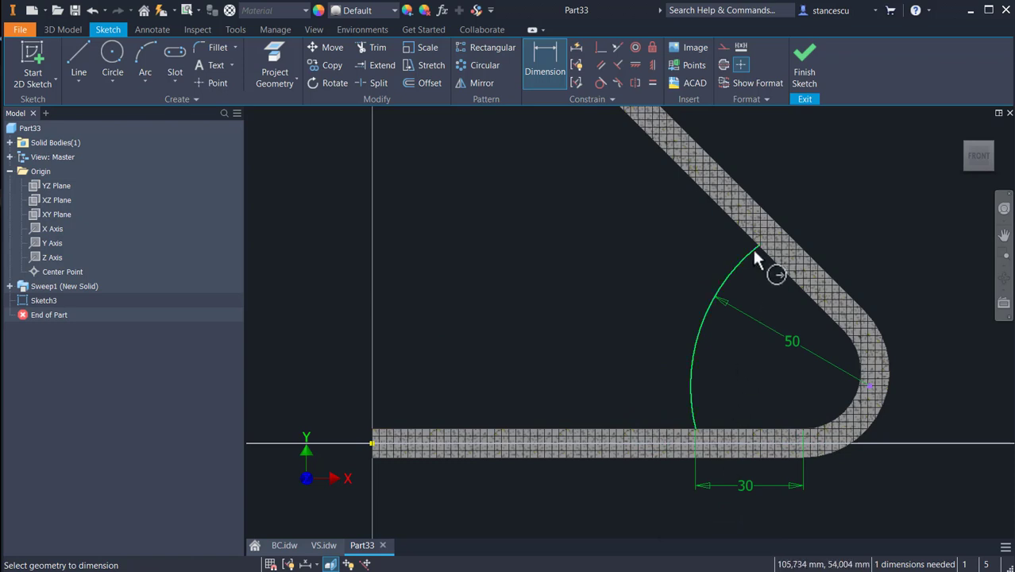
Dimension the arc's upper end 36 mm from the bend along the sloped leg and finish the sketch
left_click(757, 245)
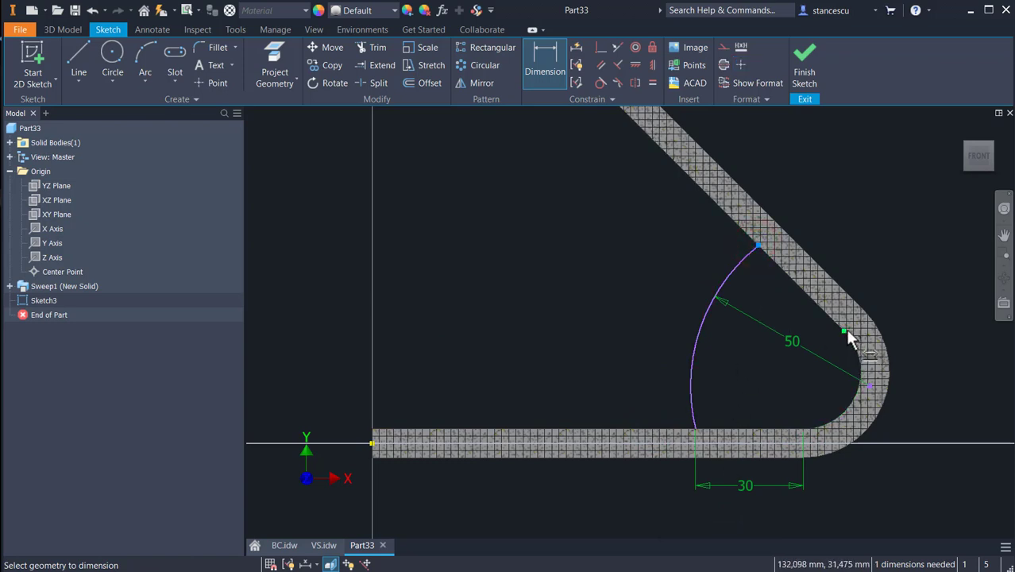
left_click(847, 330)
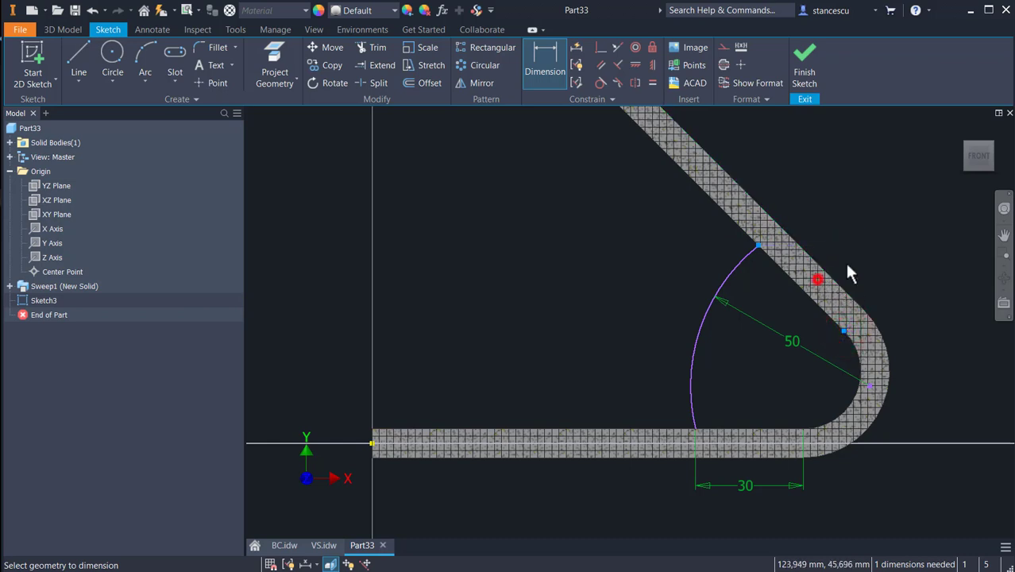
left_click(861, 235)
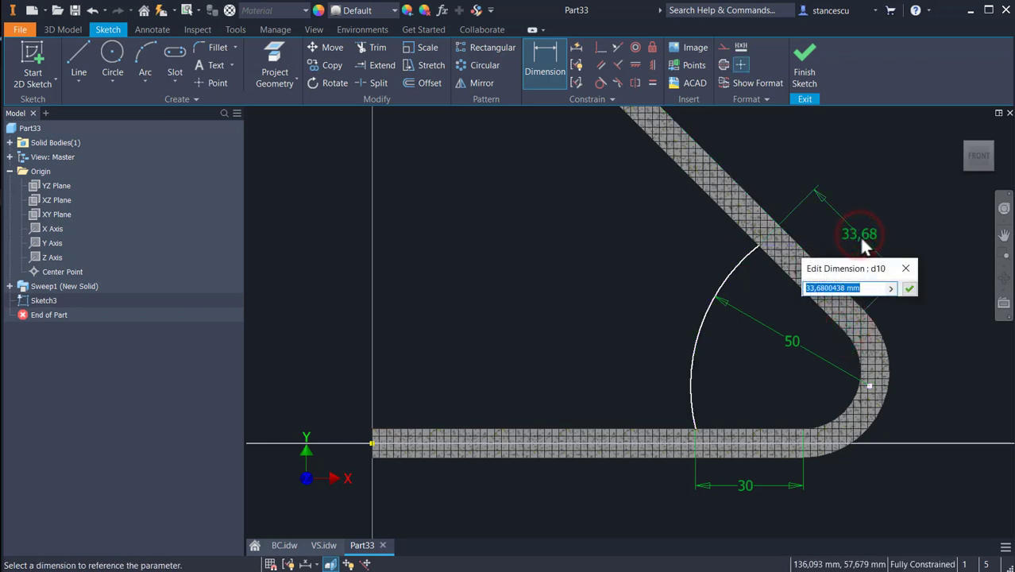
type("36")
key("Return")
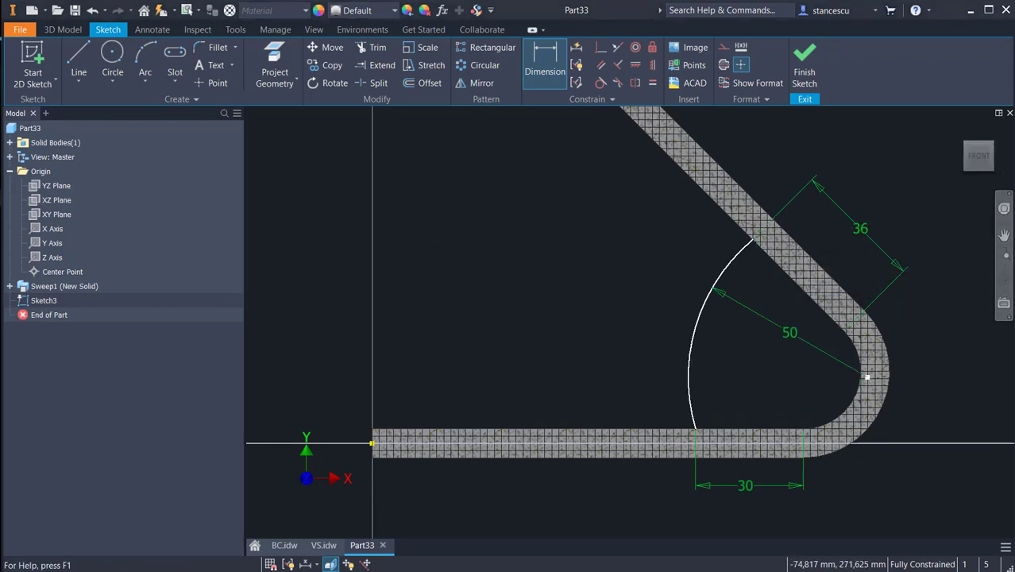
left_click(799, 68)
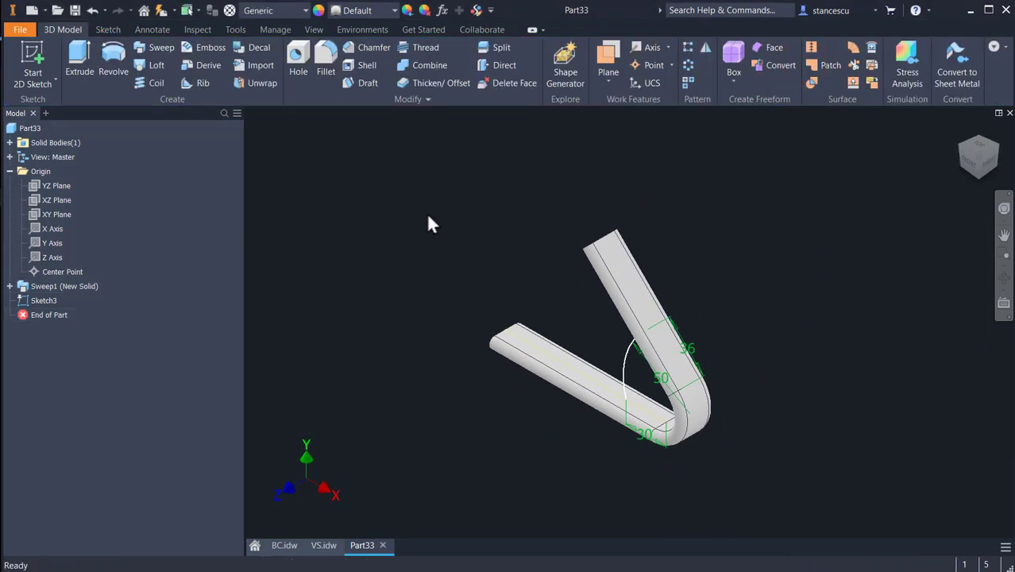
Create a rib from the arc, parallel to the sketch plane and symmetric, 6 mm thick, checking the thickness in VS.idw
left_click(196, 82)
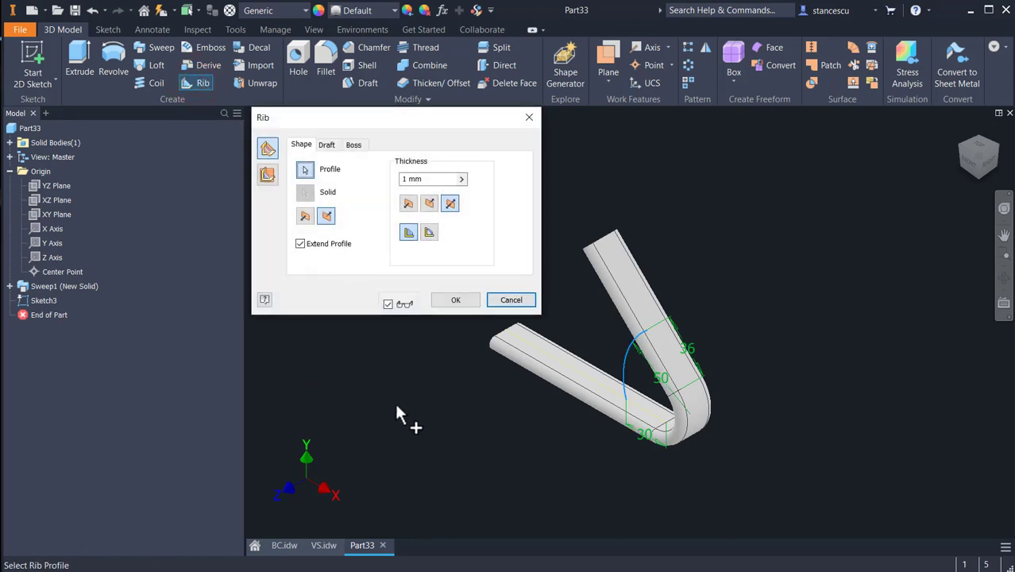
left_click(325, 545)
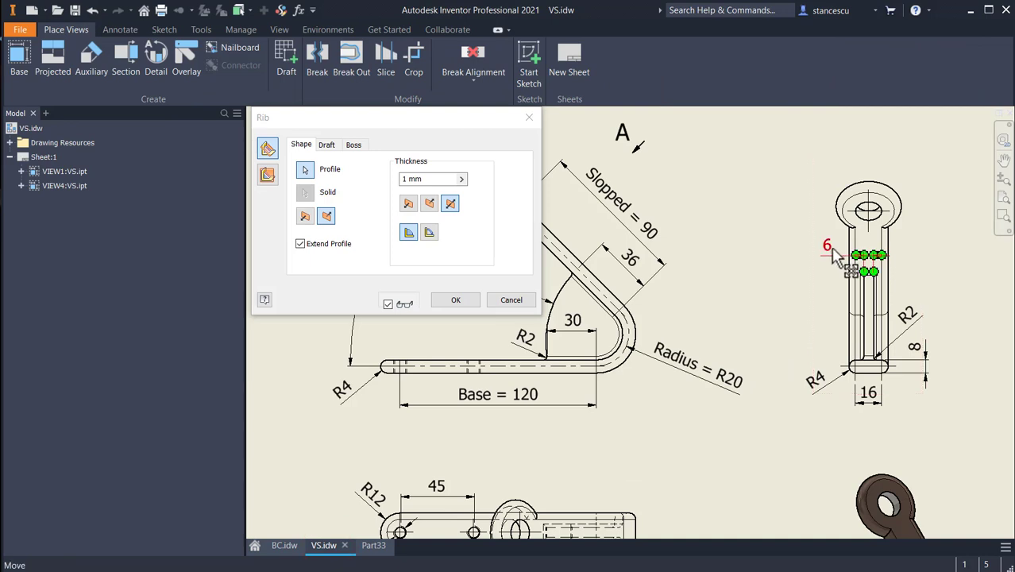
left_click(372, 546)
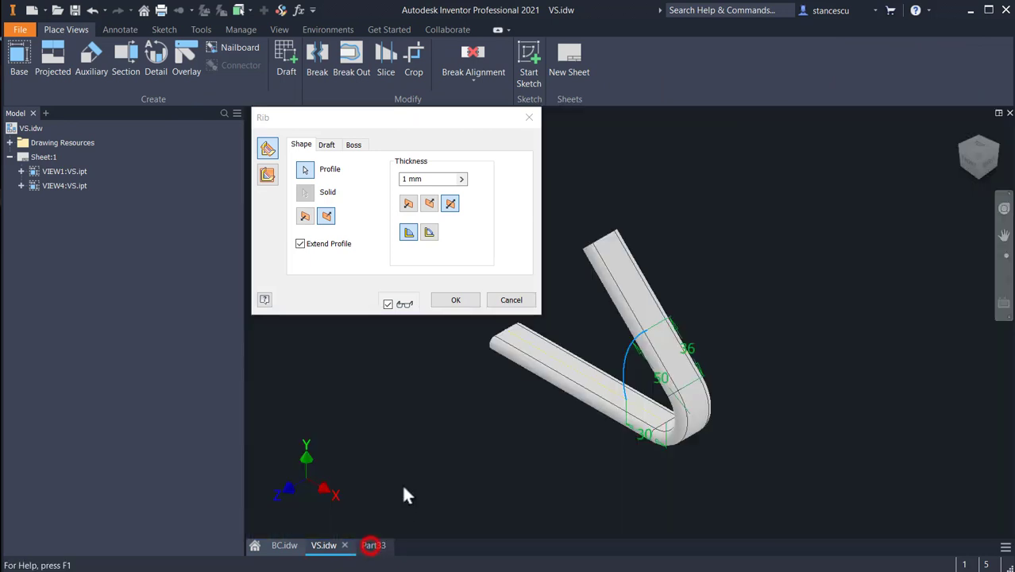
left_click(266, 176)
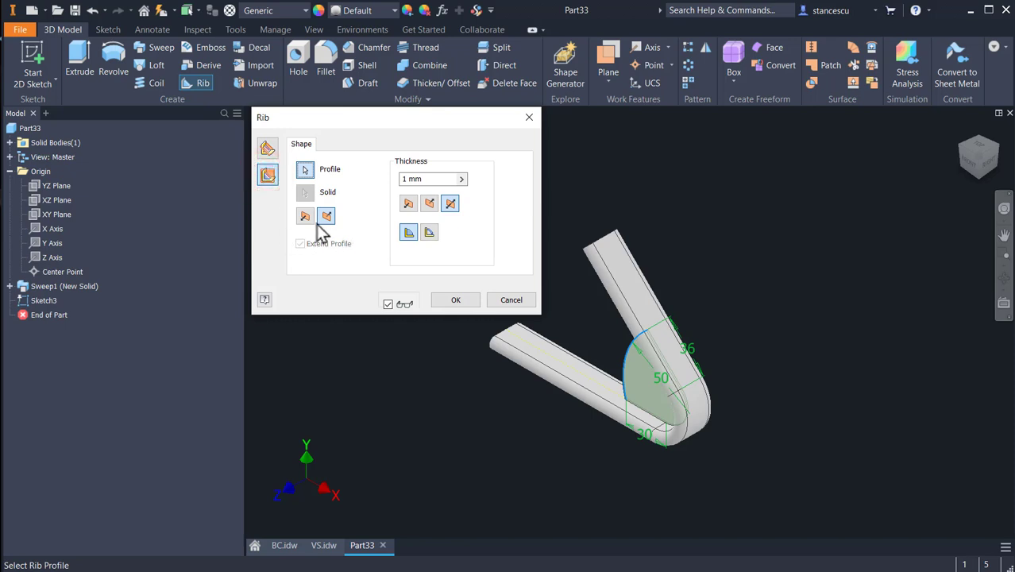
left_click(421, 180)
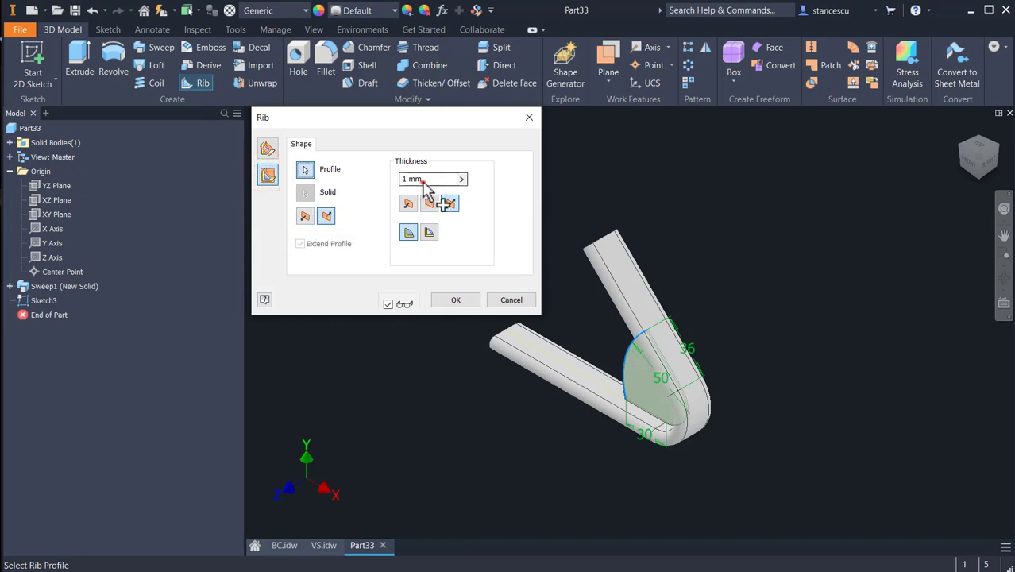
type("6")
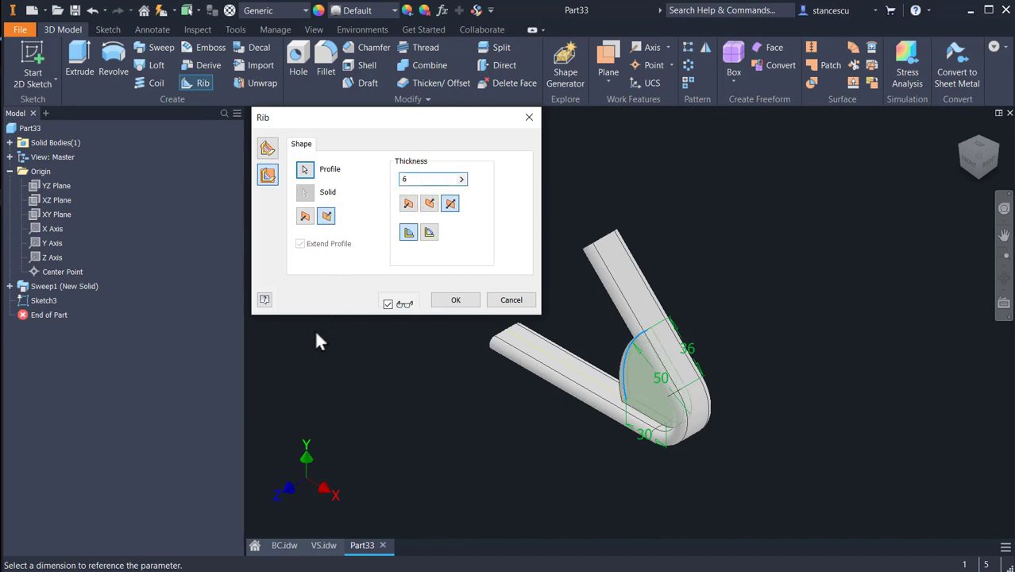
left_click(453, 299)
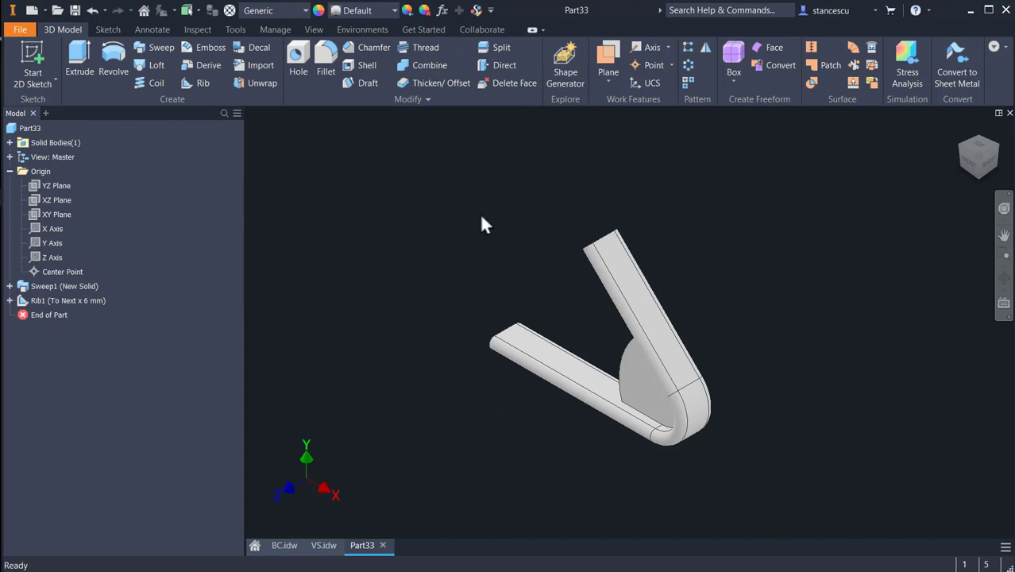
Start a sketch on the base leg's slot-shaped end face and draw a line joining the midpoints of its two straight edges
middle_click_drag(517, 324, 635, 362, "shift")
scroll(546, 344, "up", 4)
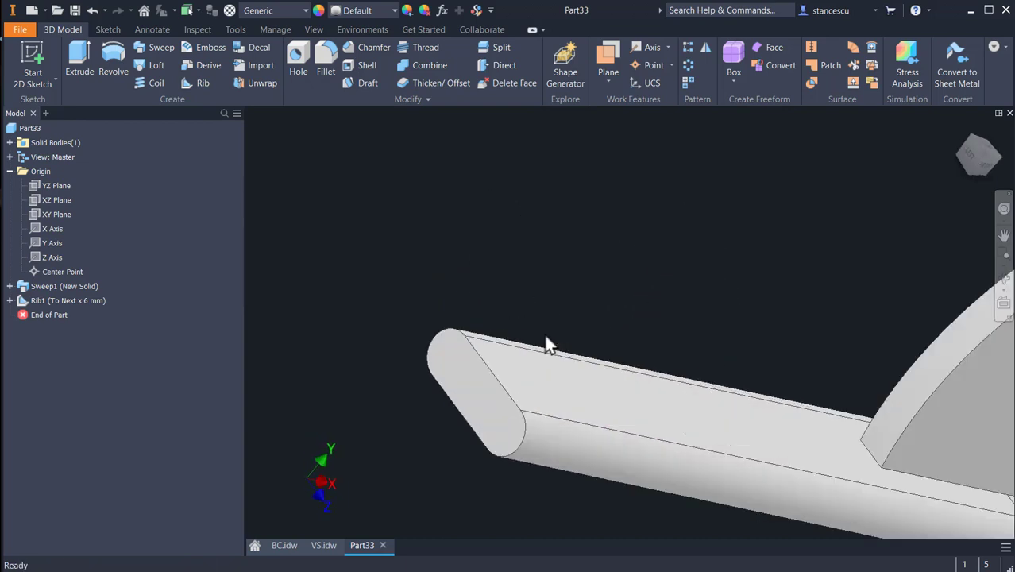
left_click(475, 398)
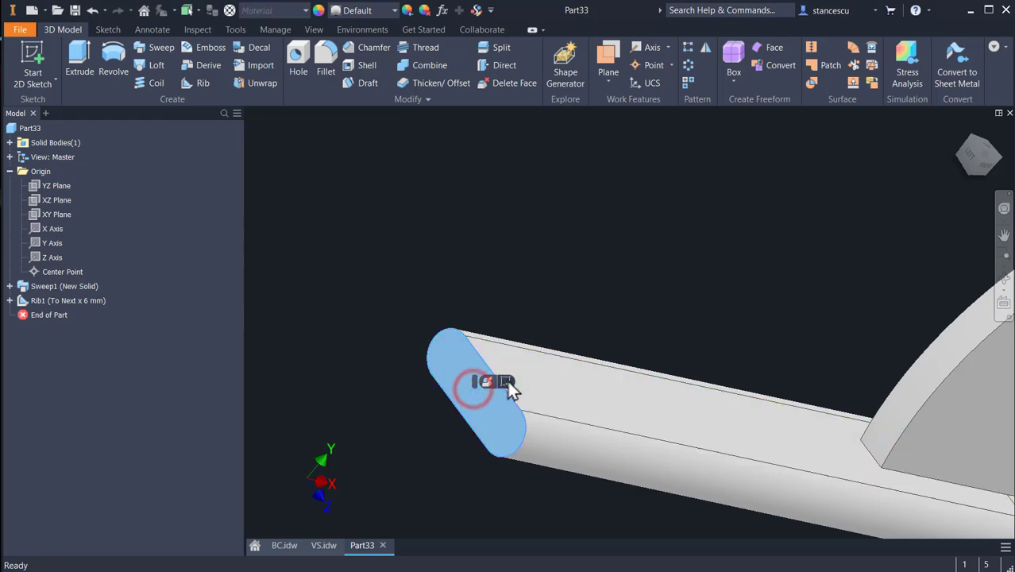
left_click(506, 382)
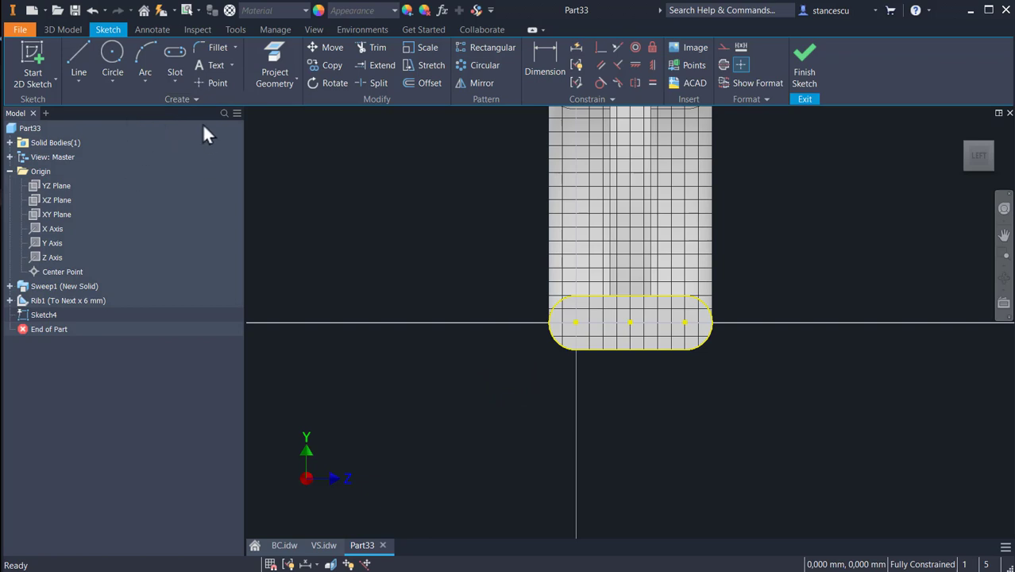
left_click(77, 54)
scroll(604, 357, "up", 3)
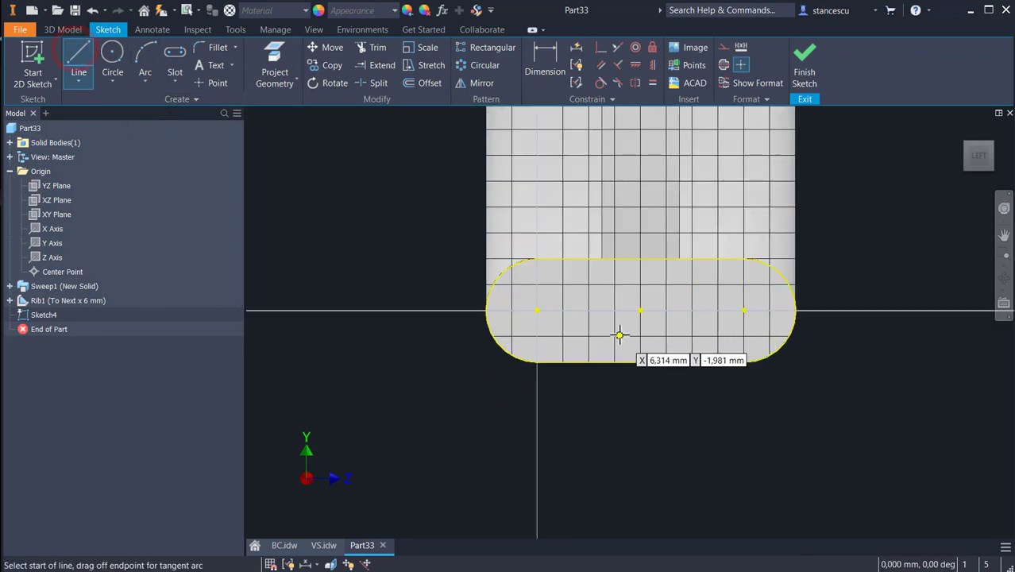
left_click(641, 259)
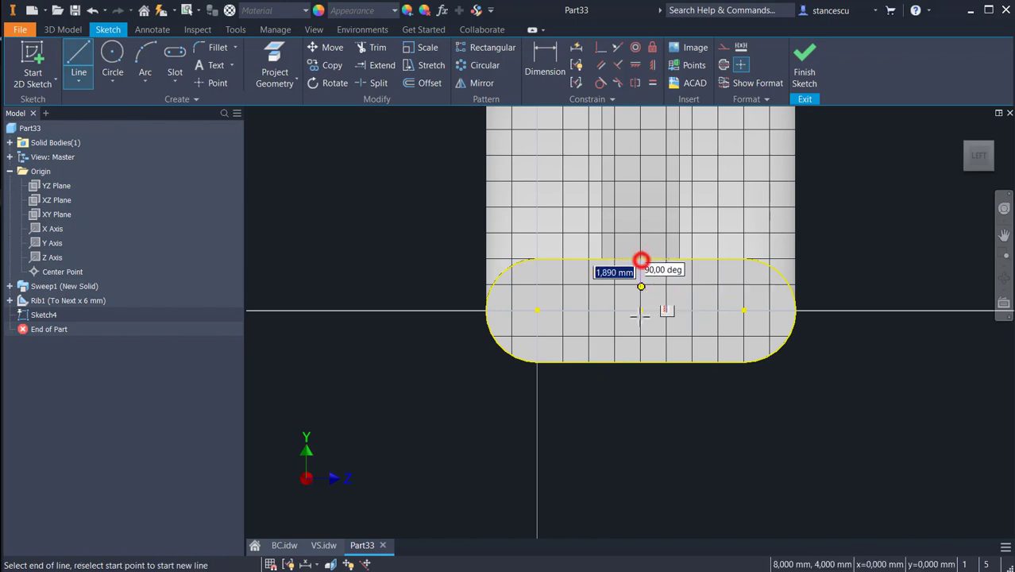
double_click(640, 362)
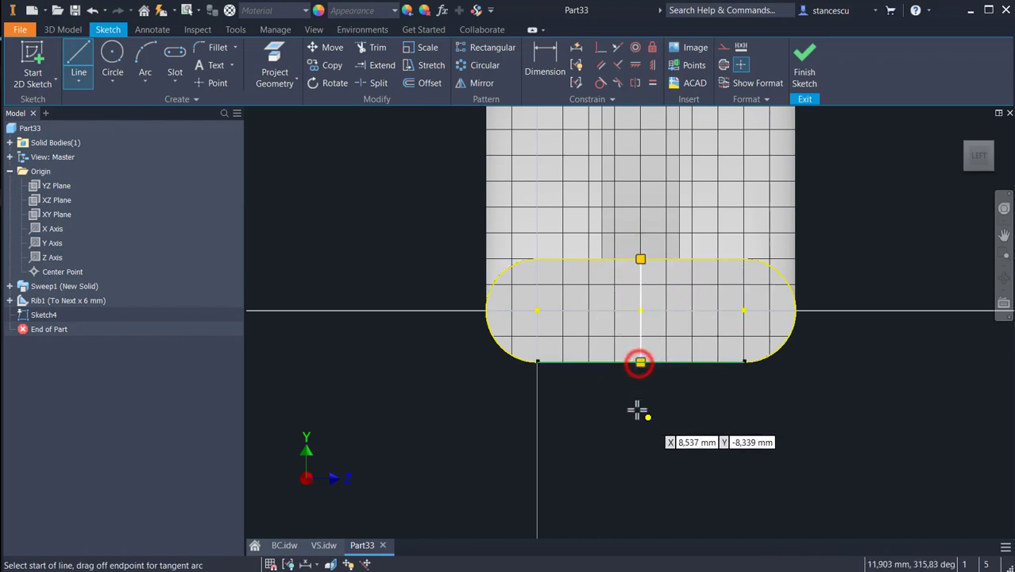
key("Escape")
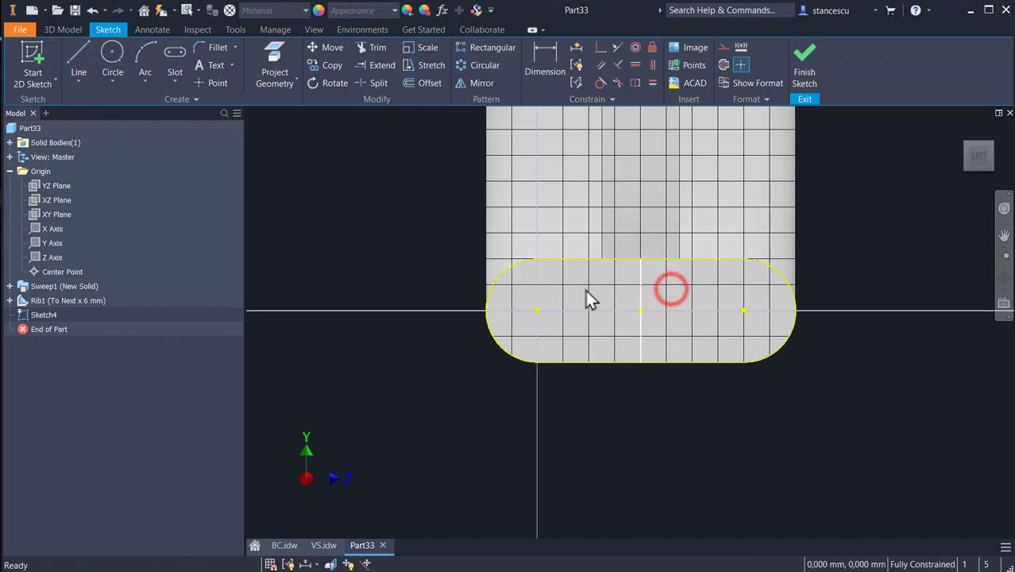
Convert the line across the base leg's end face to a centerline and finish the sketch
left_click(641, 274)
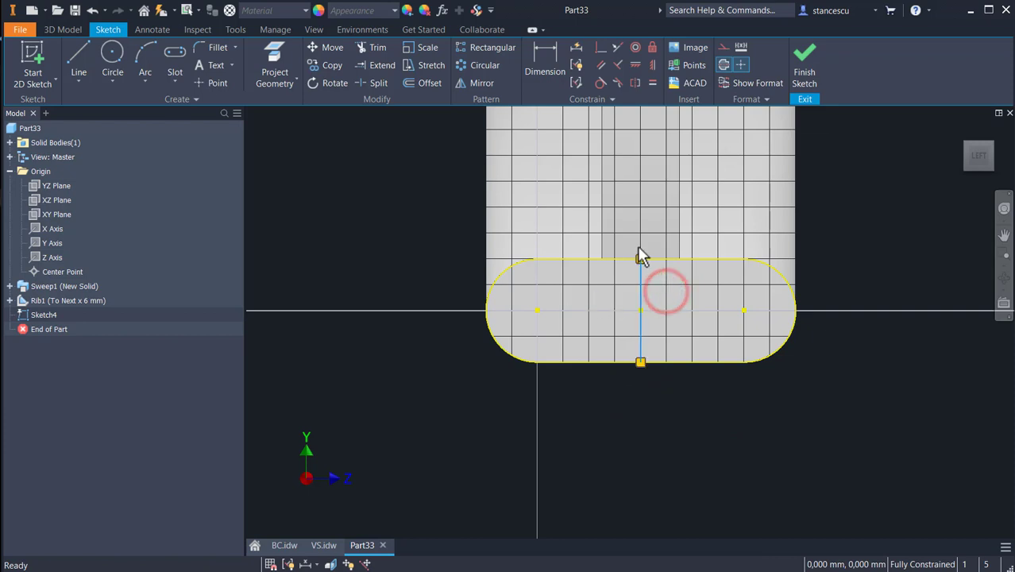
left_click(723, 67)
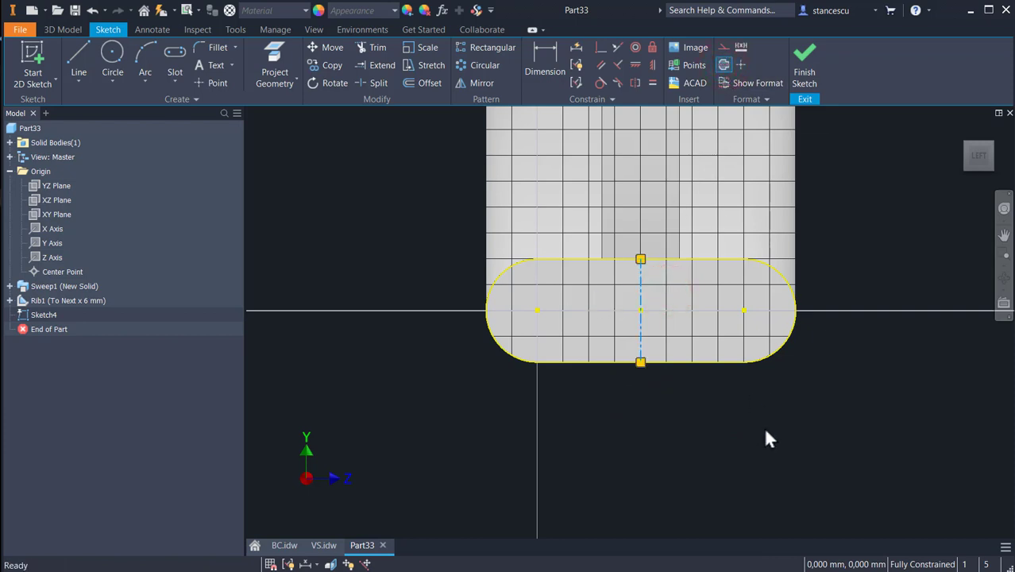
key("Escape")
left_click(805, 57)
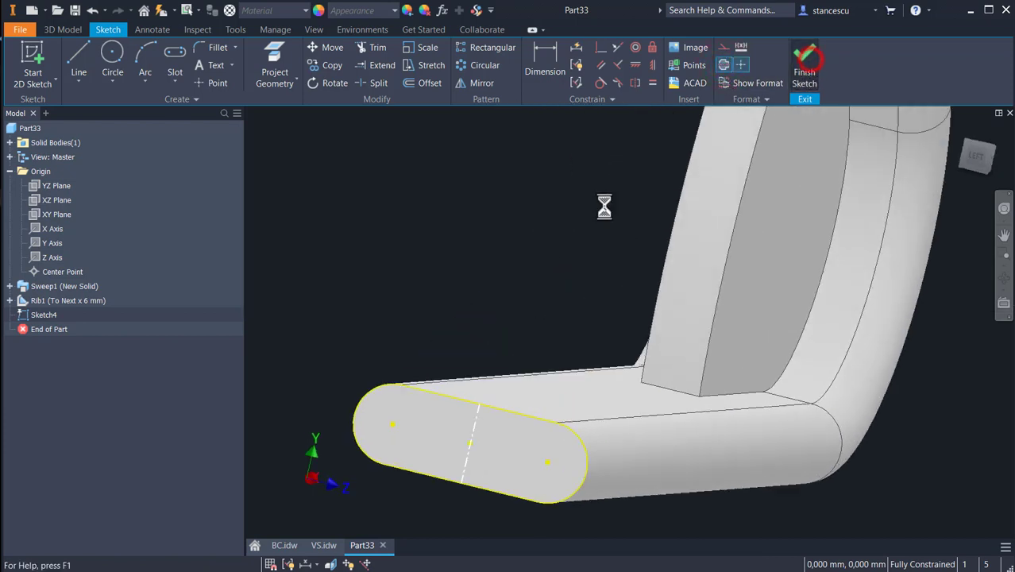
Revolve one half of the slot profile a full 360 degrees about the centerline, joined to the base leg
left_click(102, 53)
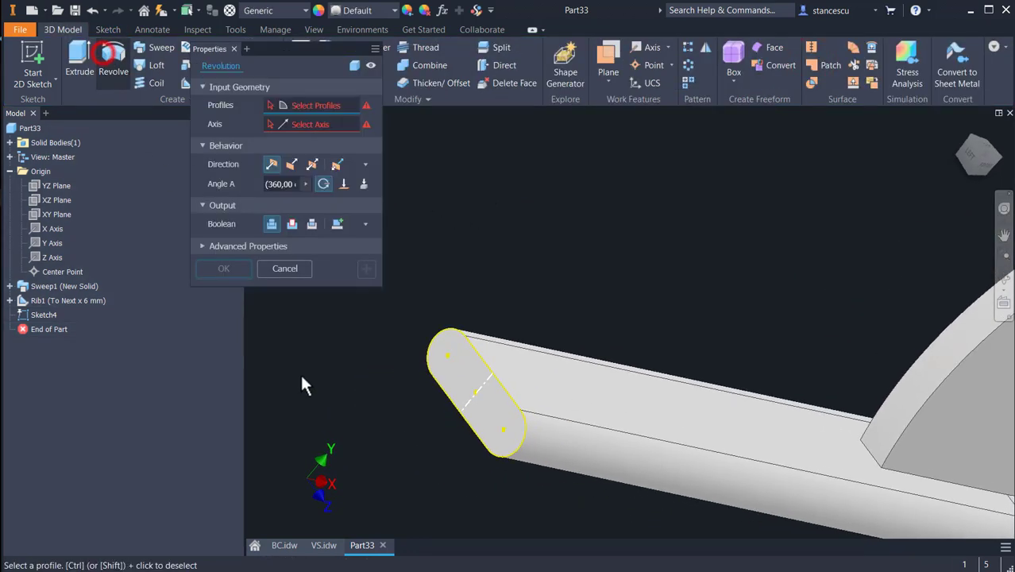
left_click(493, 409)
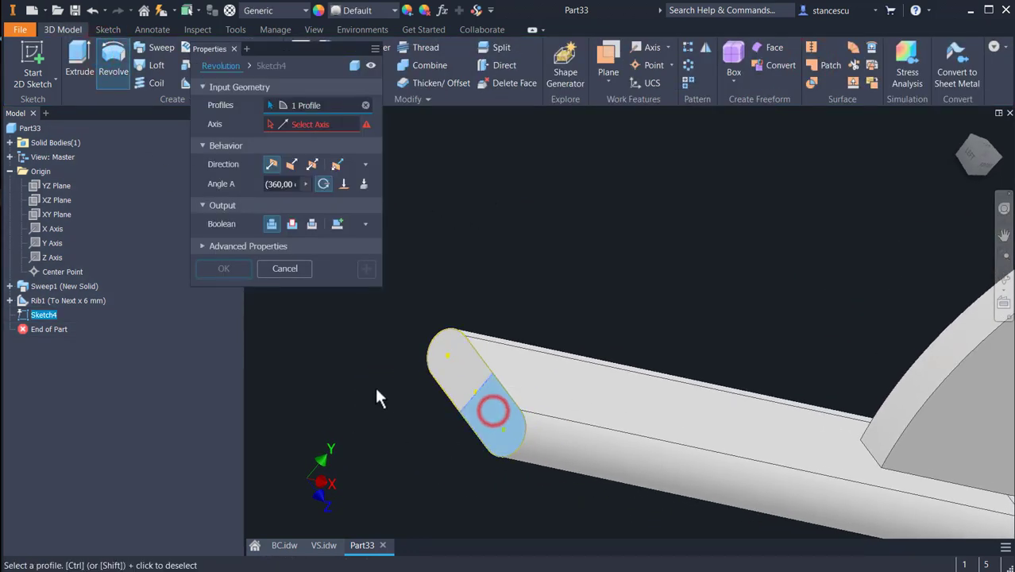
left_click(320, 123)
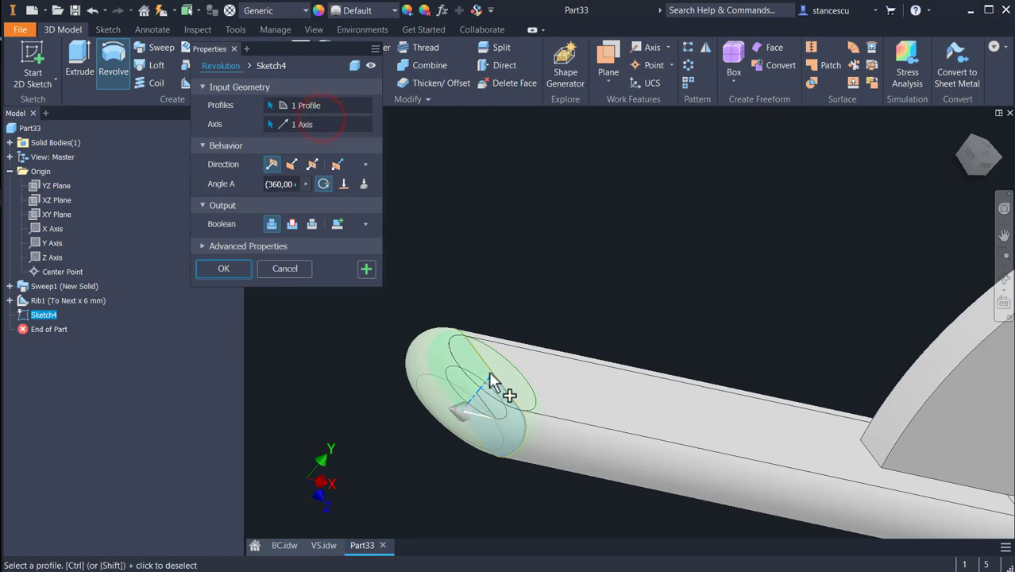
left_click(225, 269)
Sketch a circle of diameter 2*20 mm on the sloped leg's outer flat face, centred on the midpoint of its free end edge
scroll(635, 271, "down", 3)
middle_click_drag(666, 284, 489, 397)
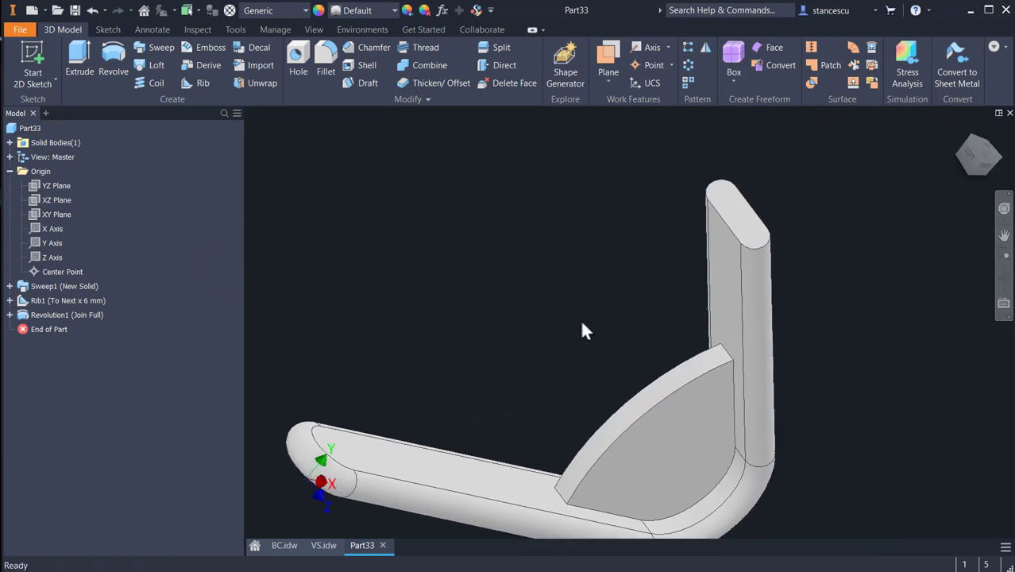
middle_click_drag(580, 324, 477, 322, "shift")
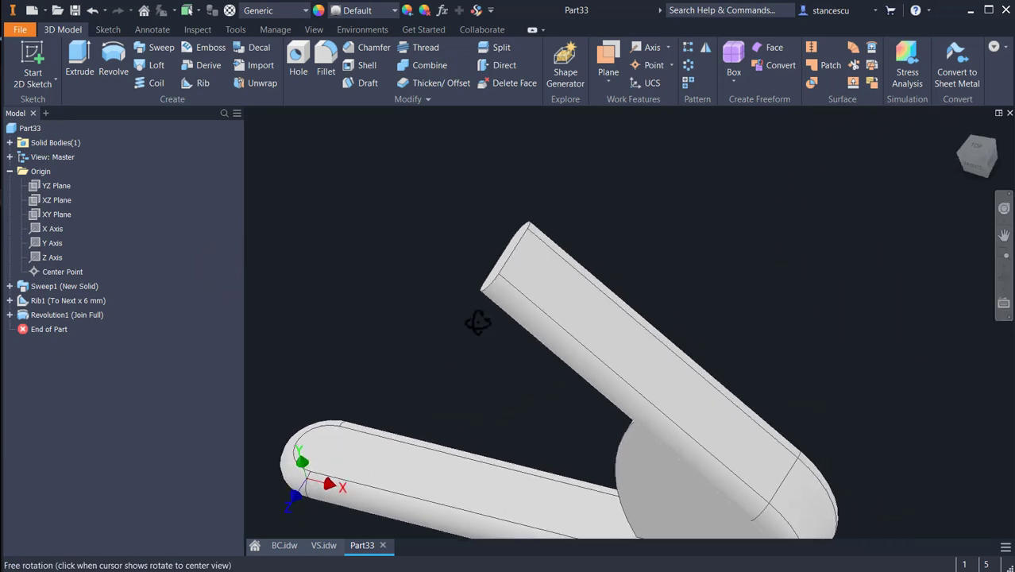
left_click(546, 282)
left_click(578, 276)
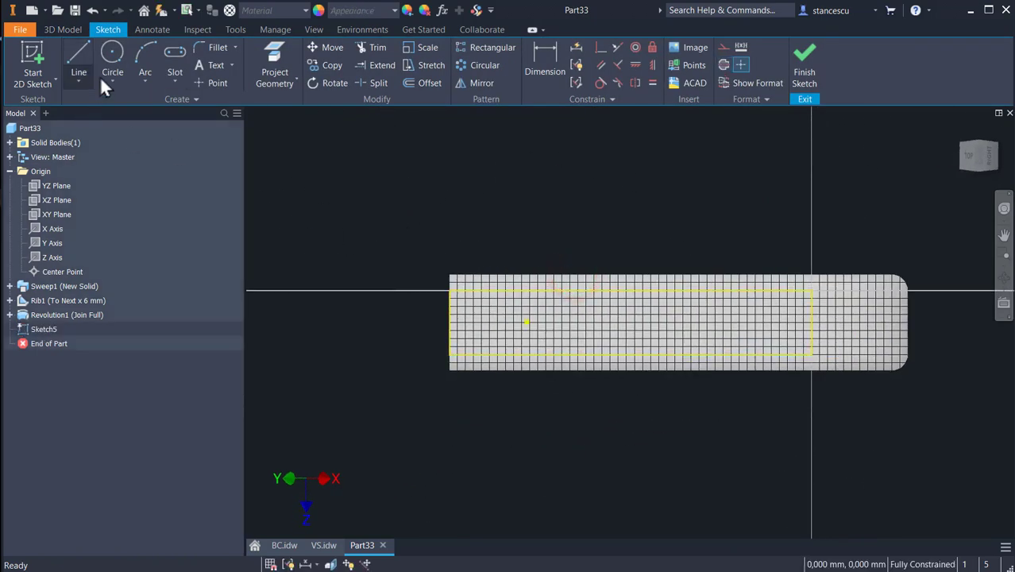
left_click(110, 62)
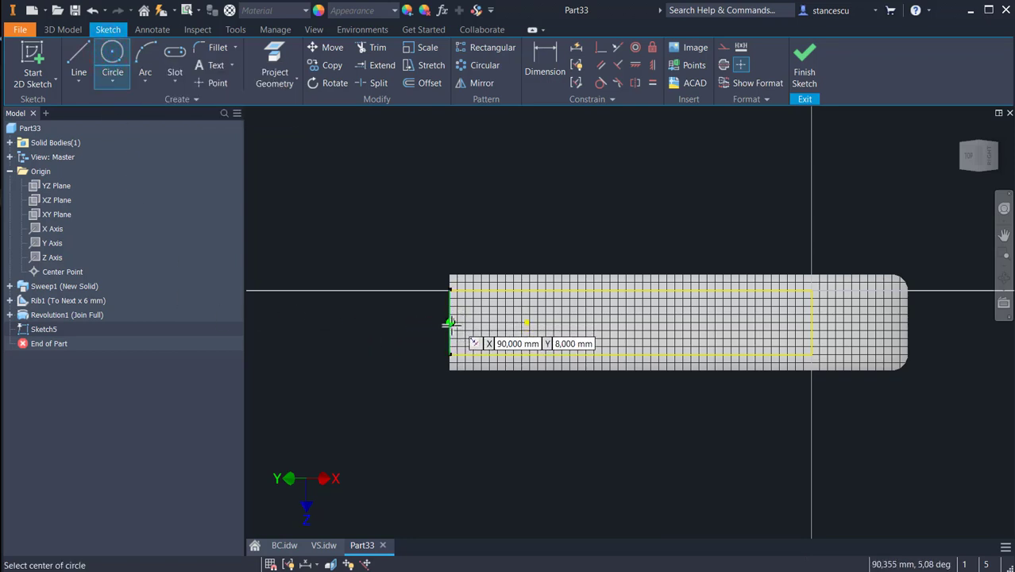
left_click(449, 323)
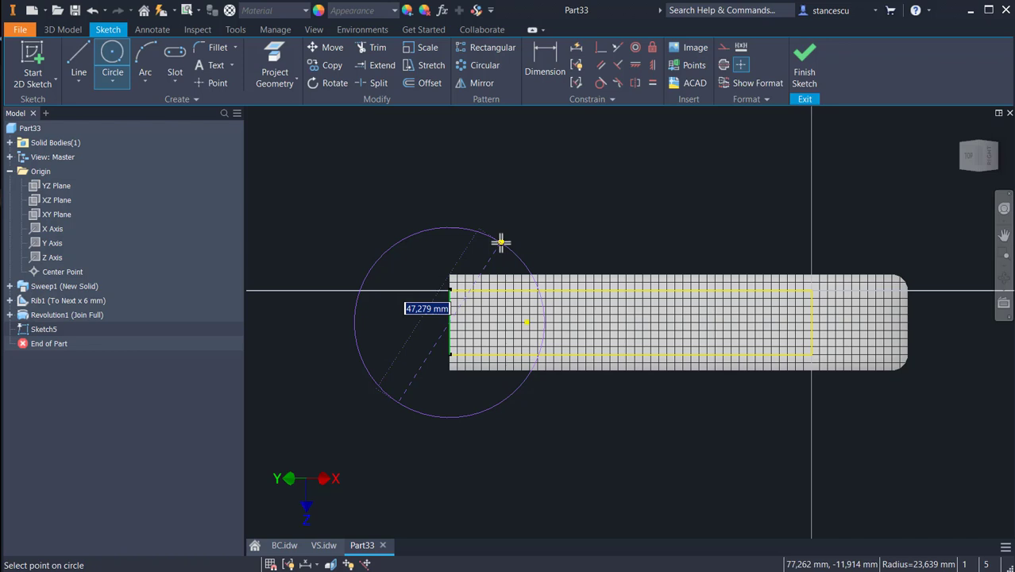
type("2")
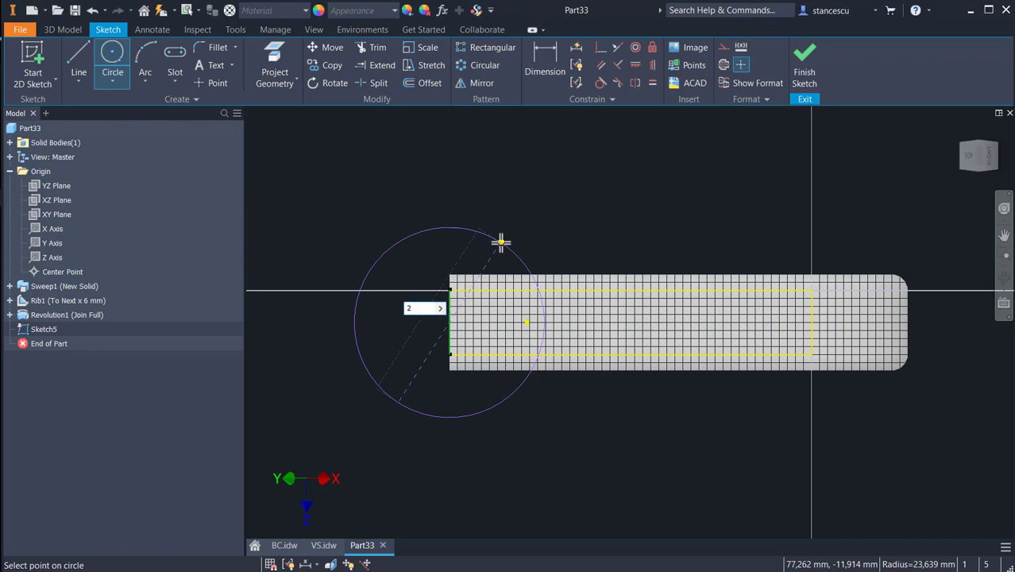
key("BackSpace")
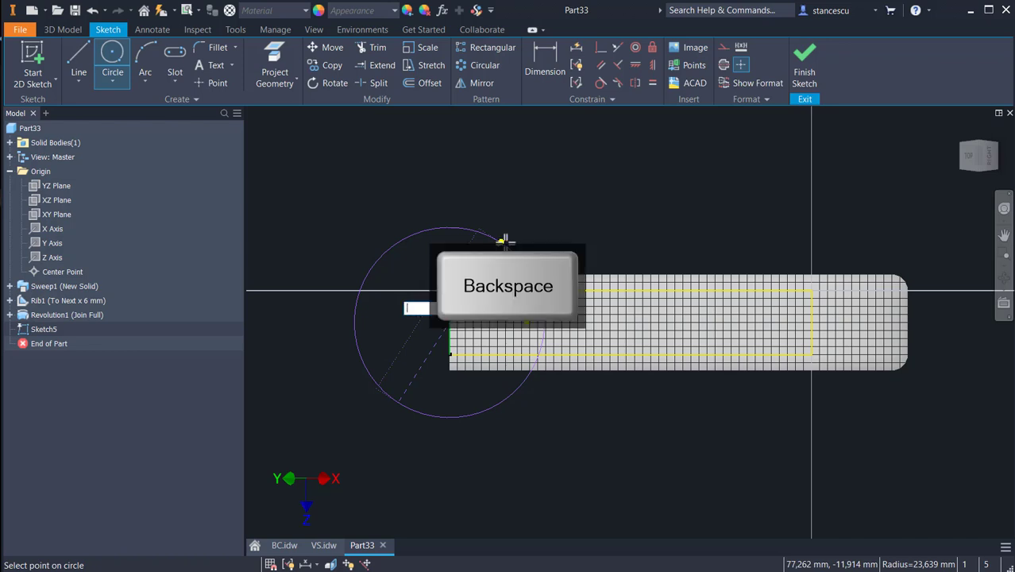
type("2*20")
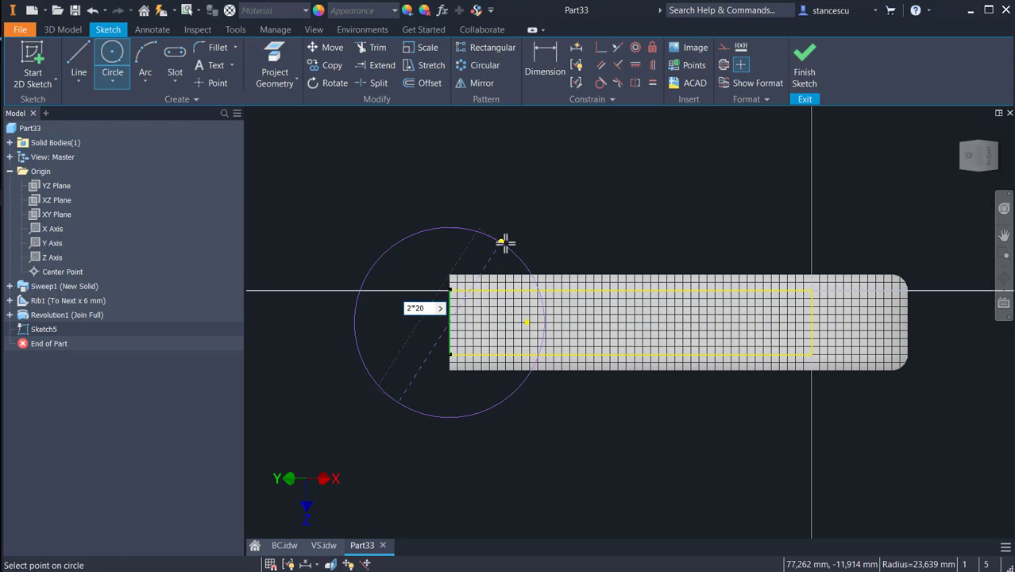
key("Return")
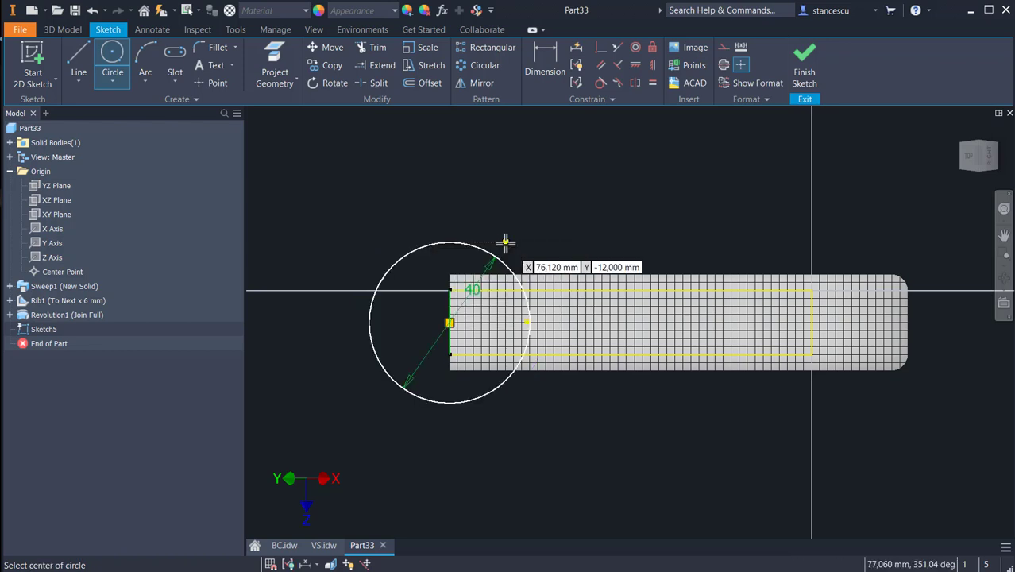
Check the eye's outer radius in view A of VS.idw, return to Part33 and finish the circle sketch
left_click(292, 546)
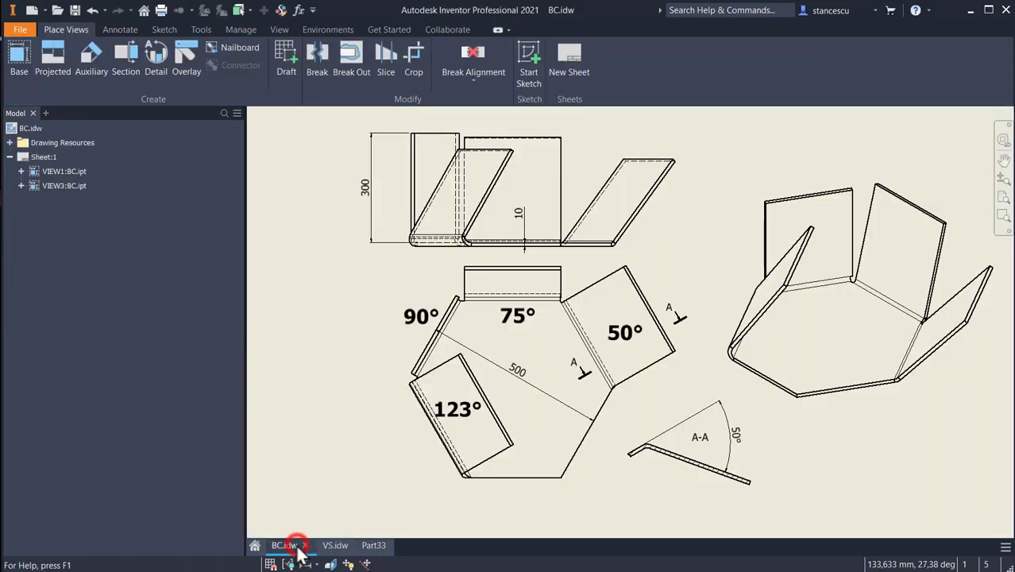
left_click(333, 546)
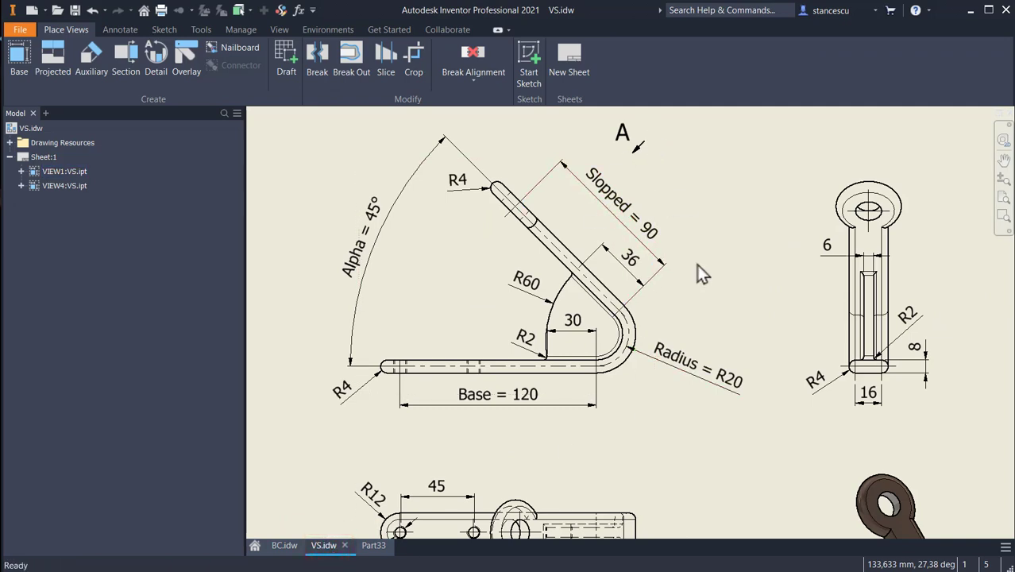
middle_click_drag(583, 402, 615, 195)
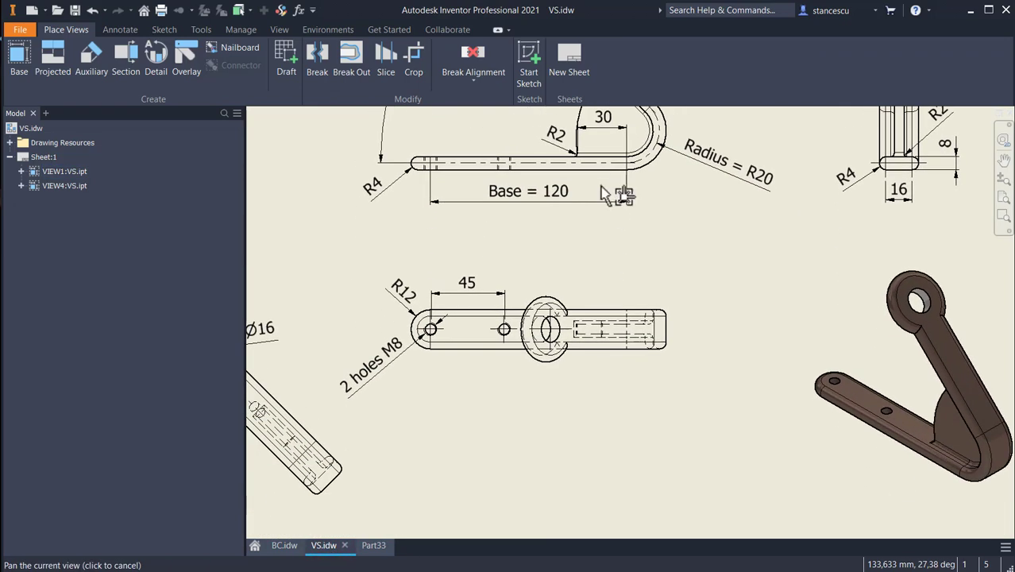
middle_click_drag(477, 403, 717, 413)
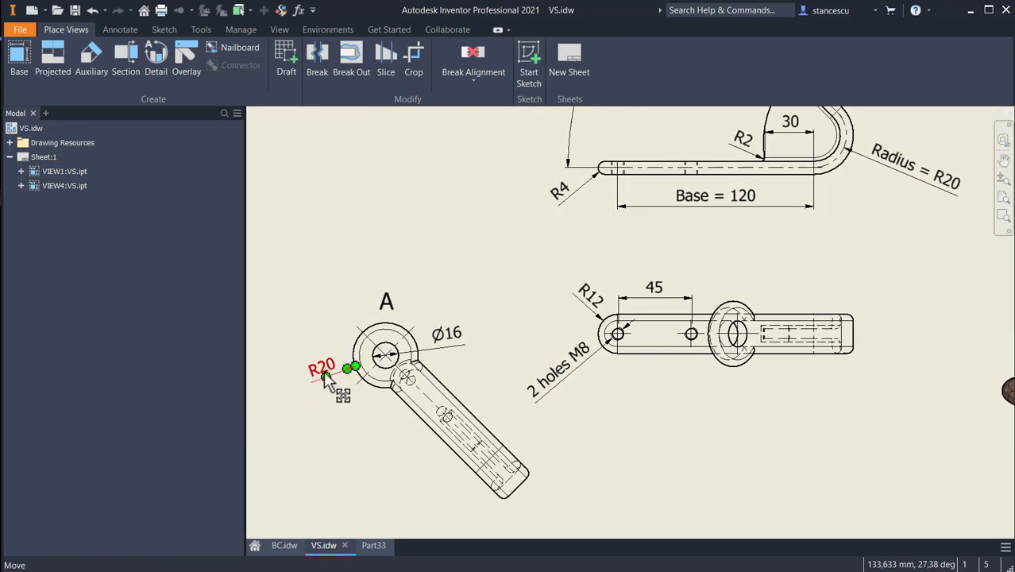
scroll(560, 274, "down", 3)
left_click(373, 545)
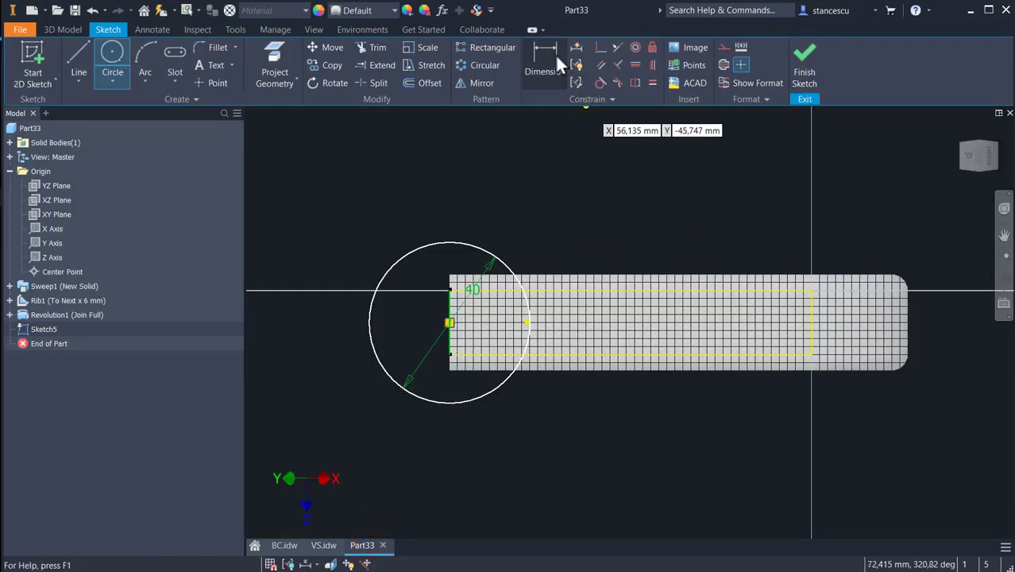
left_click(807, 61)
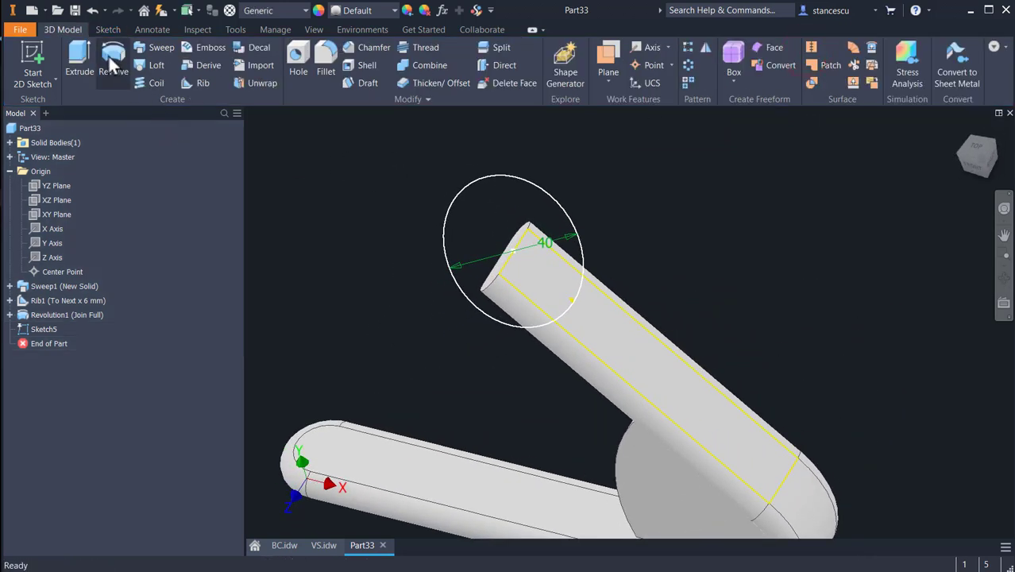
Extrude both regions of the 40 mm circle up to the sloped leg's opposite flat face, joined to the body
left_click(79, 60)
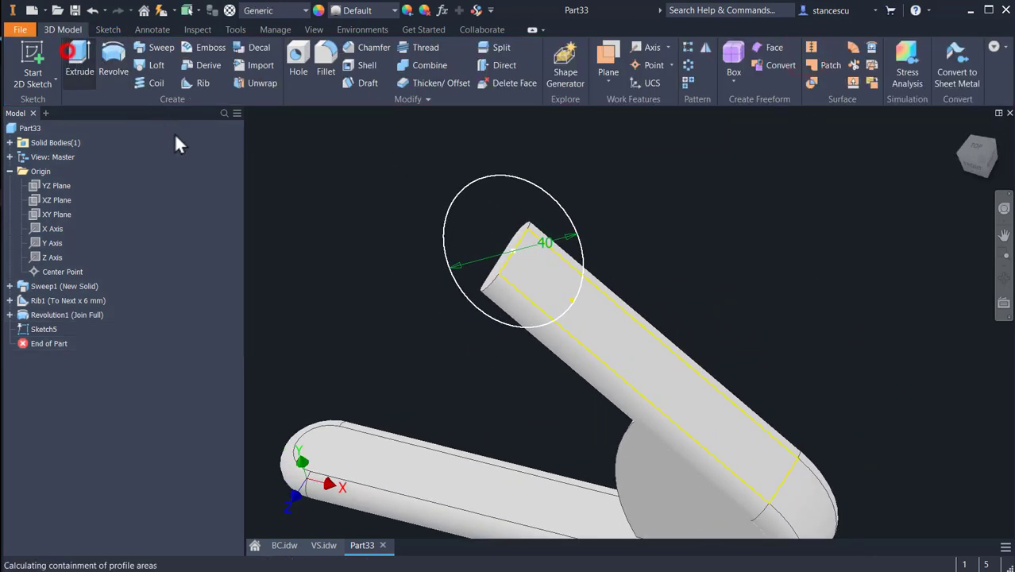
left_click(506, 202)
left_click(544, 269)
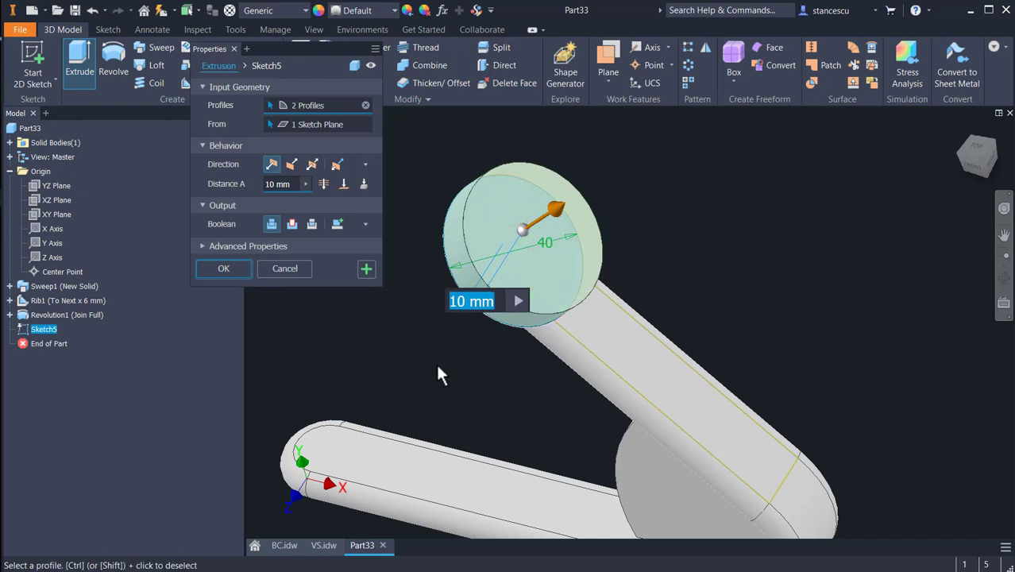
middle_click_drag(443, 373, 502, 331, "shift")
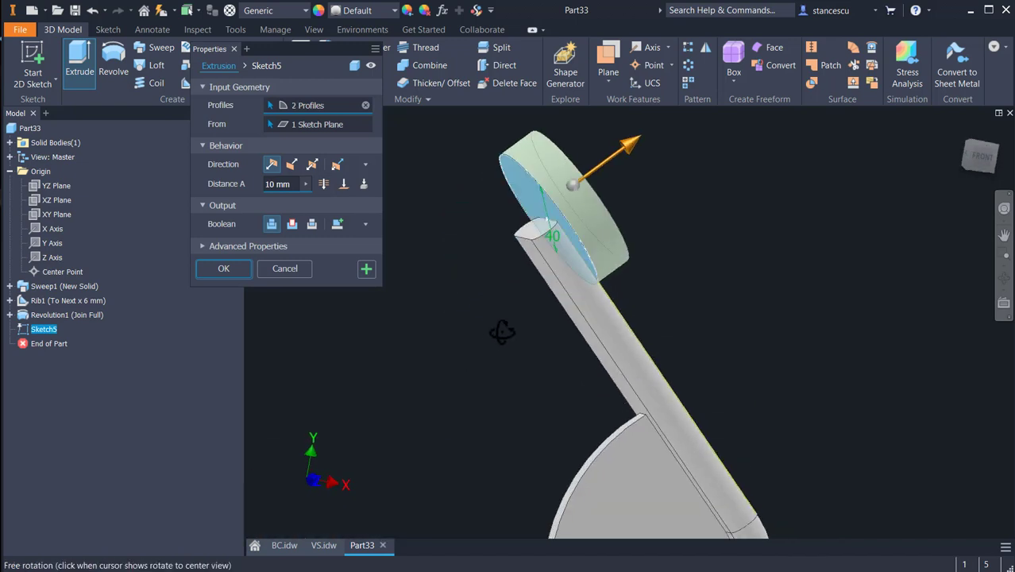
left_click(343, 185)
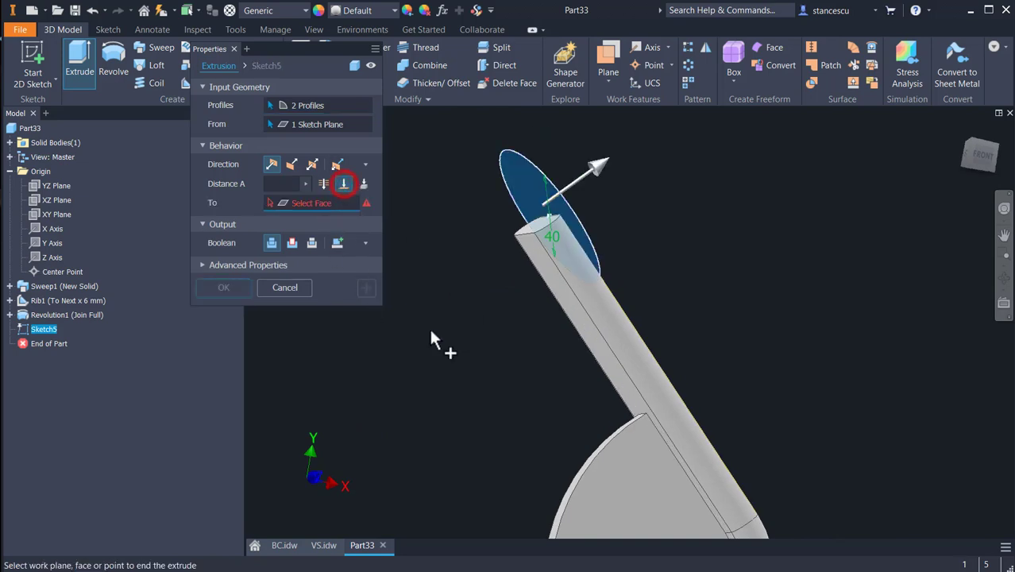
left_click(560, 295)
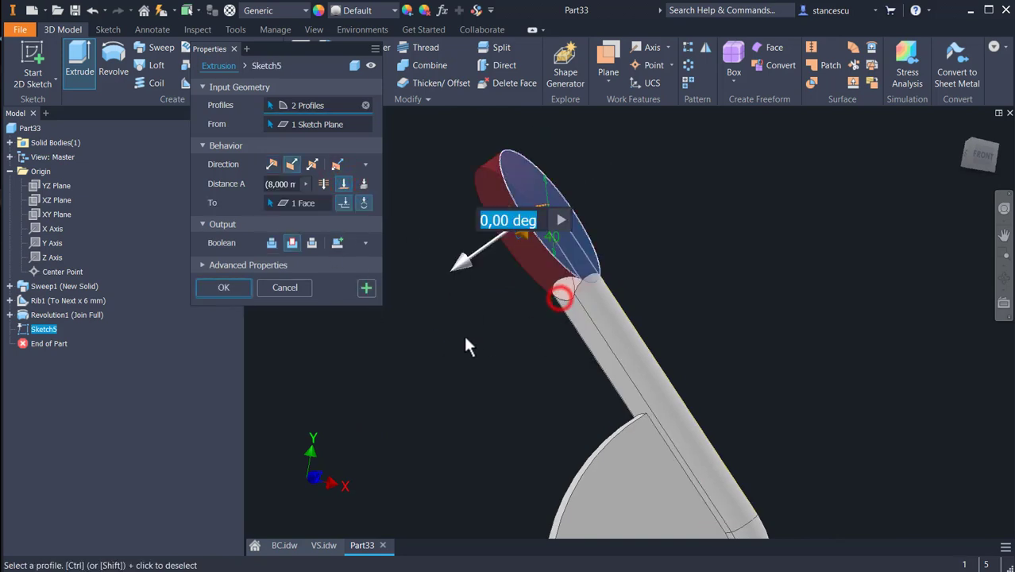
left_click(272, 244)
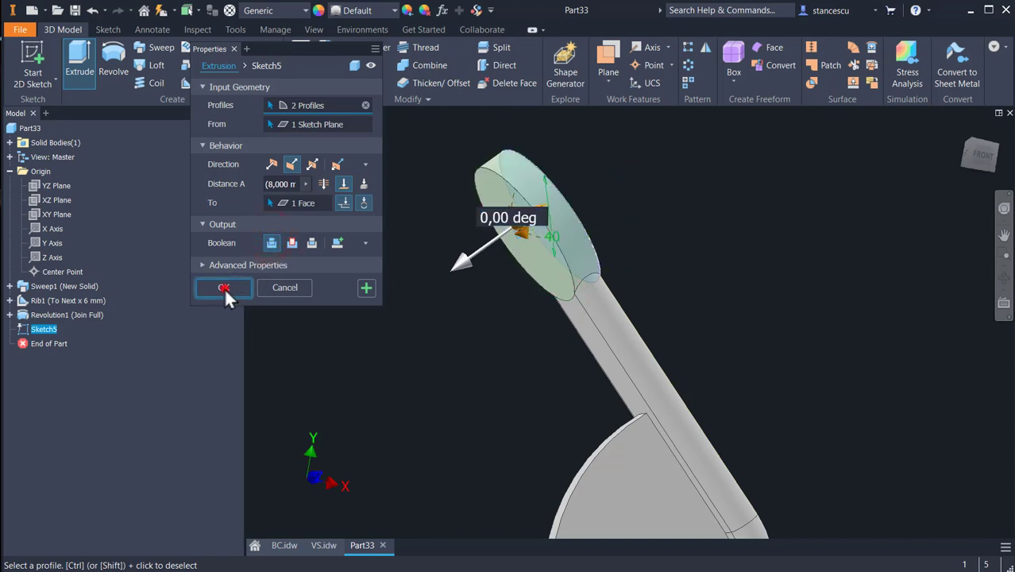
left_click(224, 287)
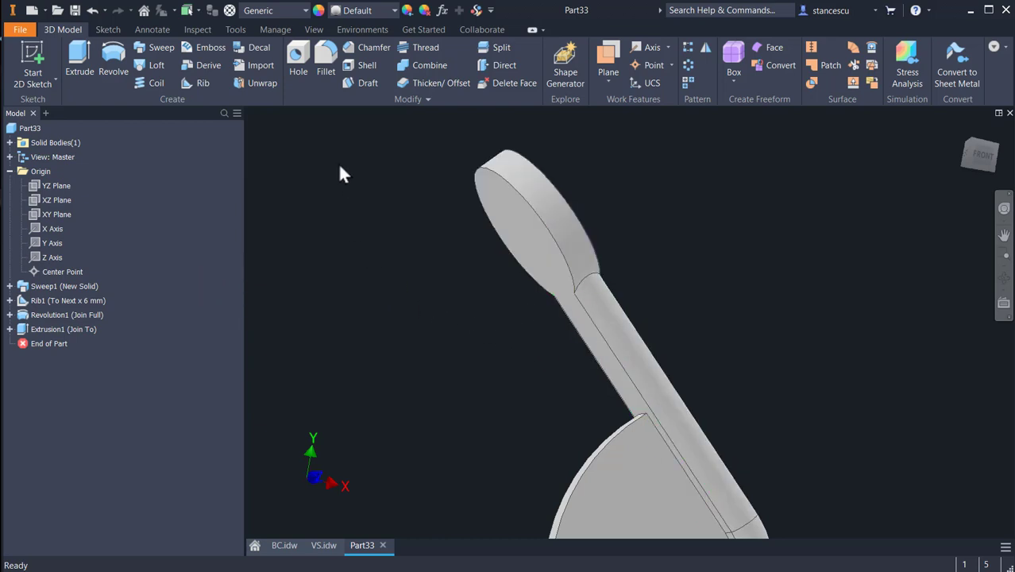
Fillet both circular edges of the eye at the sloped leg's end with a 4 mm radius
left_click(543, 231)
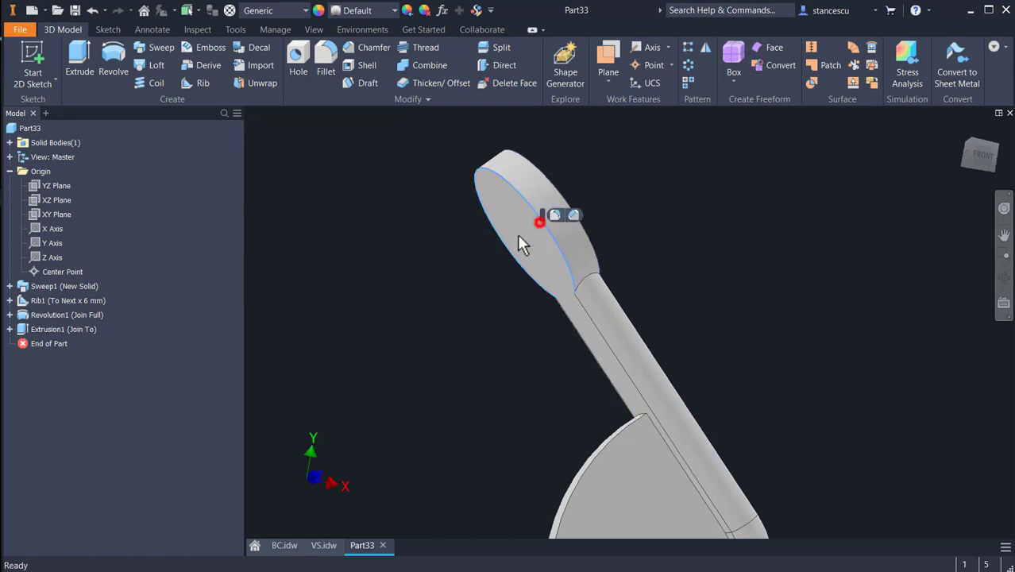
left_click(558, 214)
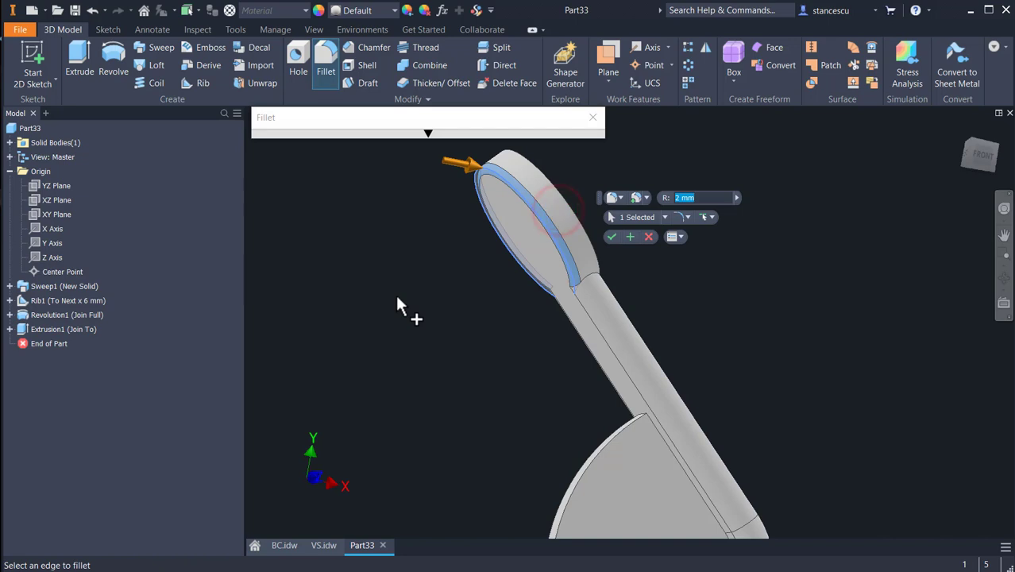
type("4")
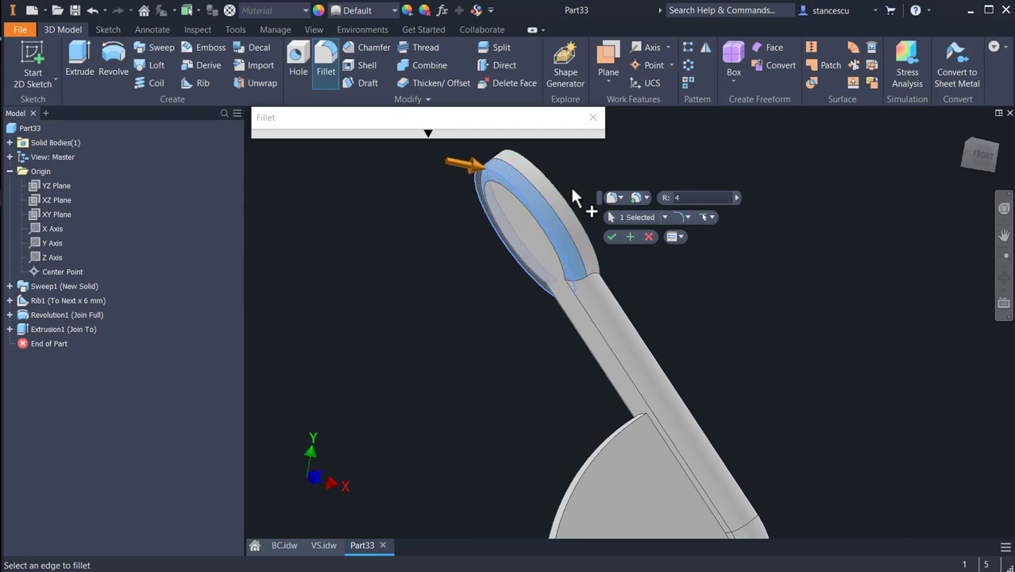
left_click(565, 205)
mouse_move(453, 329)
middle_mouse_down("shift")
mouse_move(425, 317)
mouse_move(380, 319)
mouse_move(448, 313)
middle_mouse_up("shift")
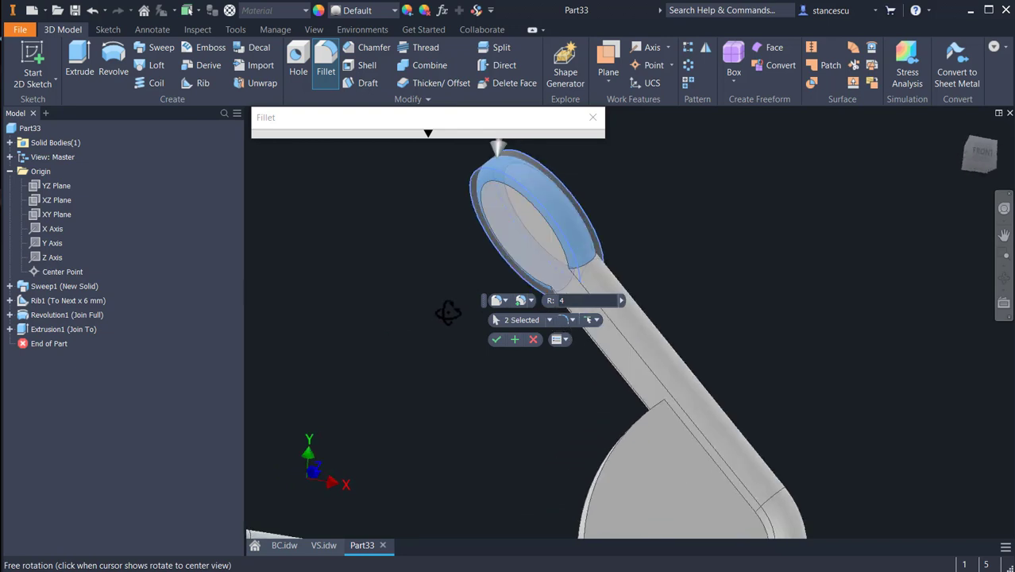
left_click(515, 339)
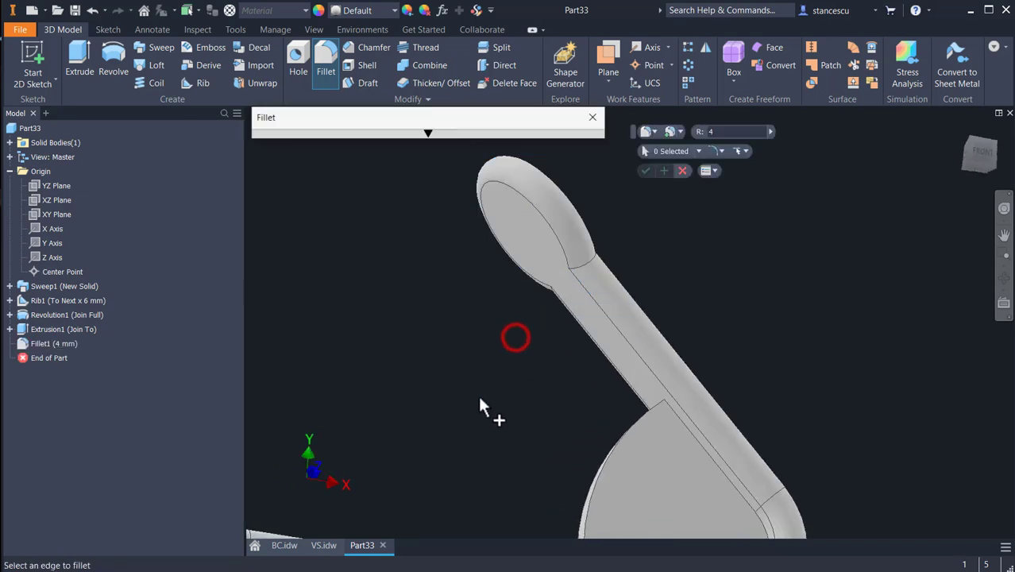
Fillet all edges where the rib meets the bent bracket, on both sides and at both rib ends, with a 2 mm radius
left_click(693, 435)
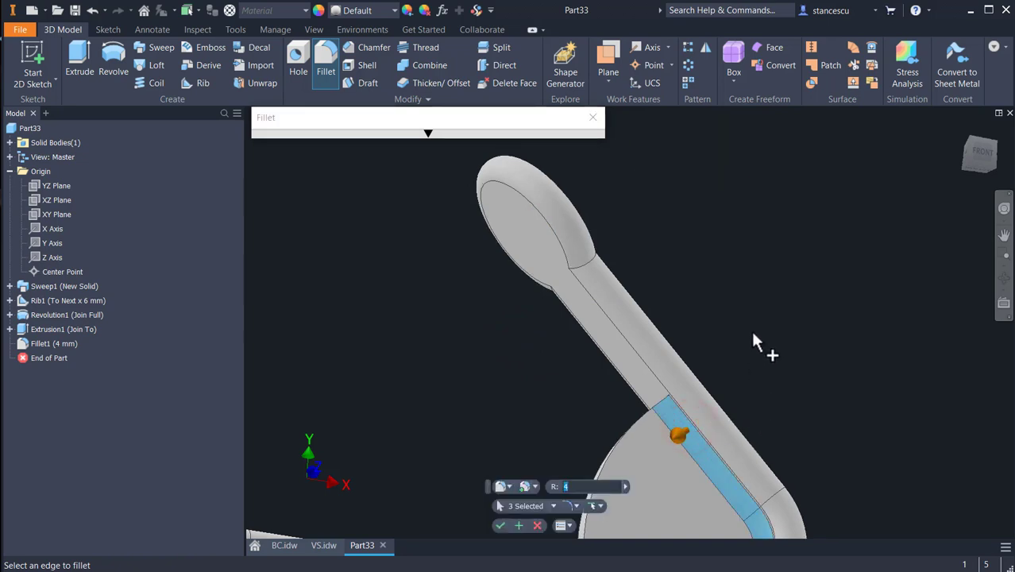
type("2")
middle_click_drag(738, 338, 730, 173)
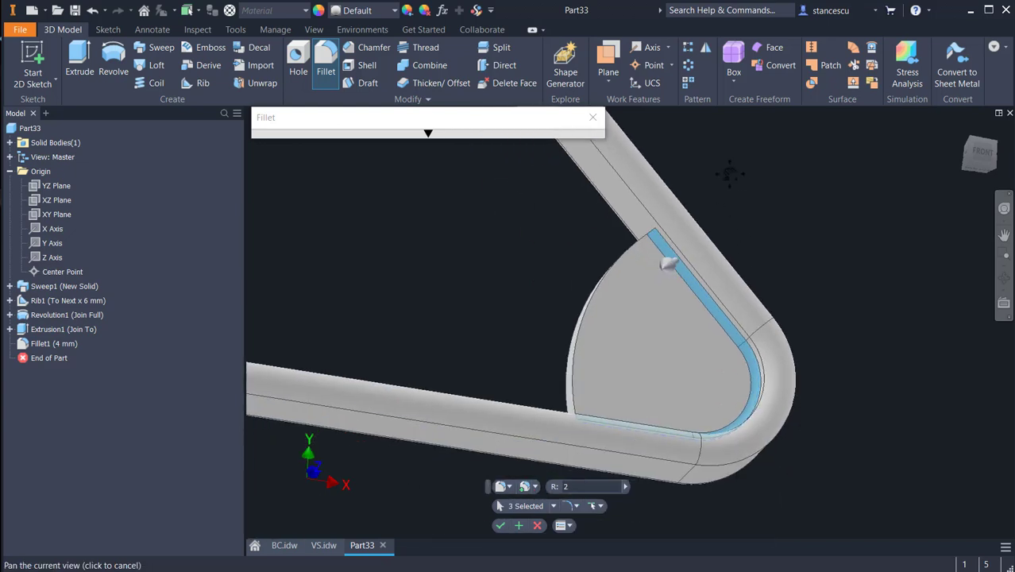
middle_click_drag(684, 340, 699, 372, "shift")
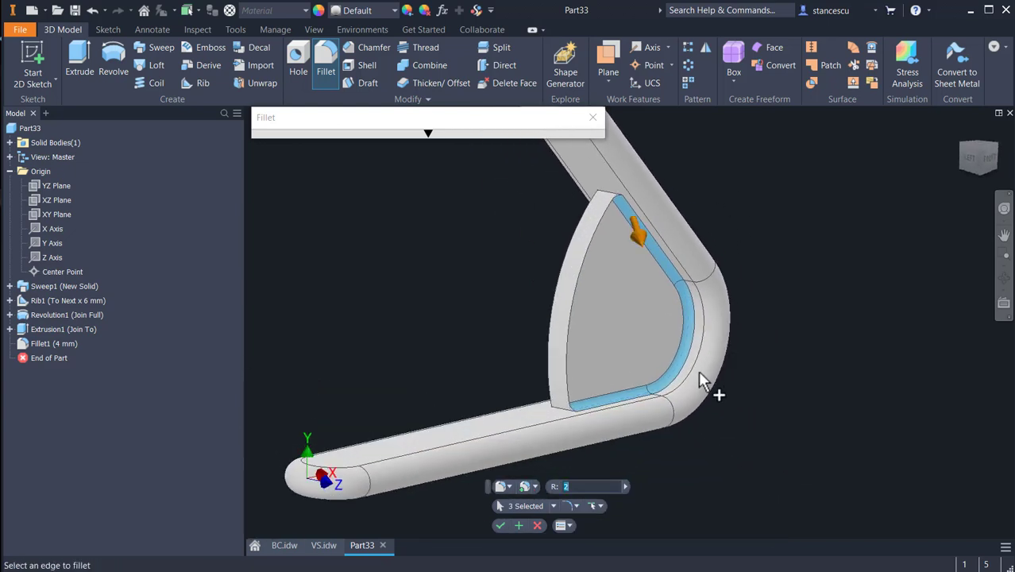
left_click(559, 410)
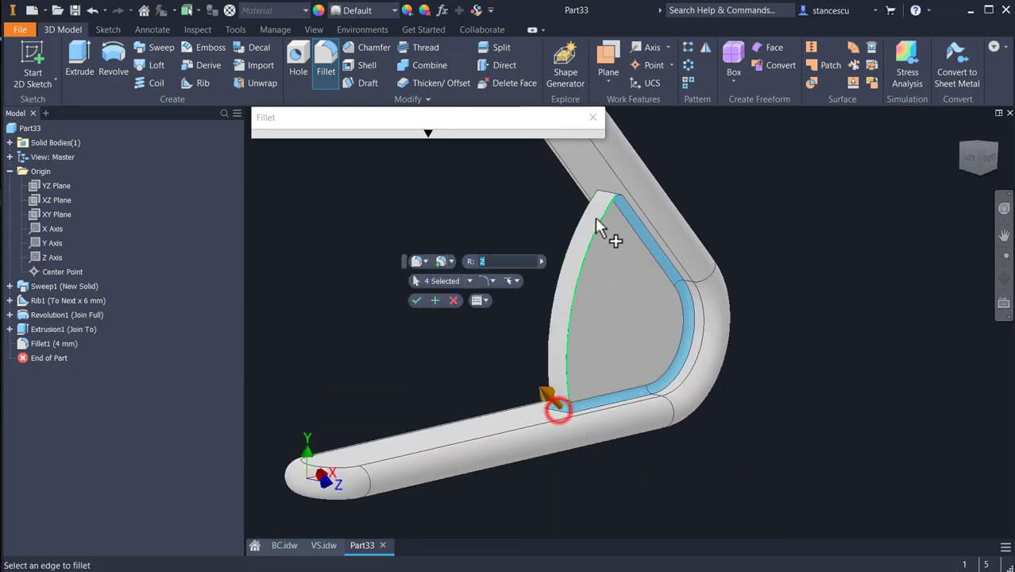
left_click(605, 196)
middle_click_drag(593, 321, 653, 340, "shift")
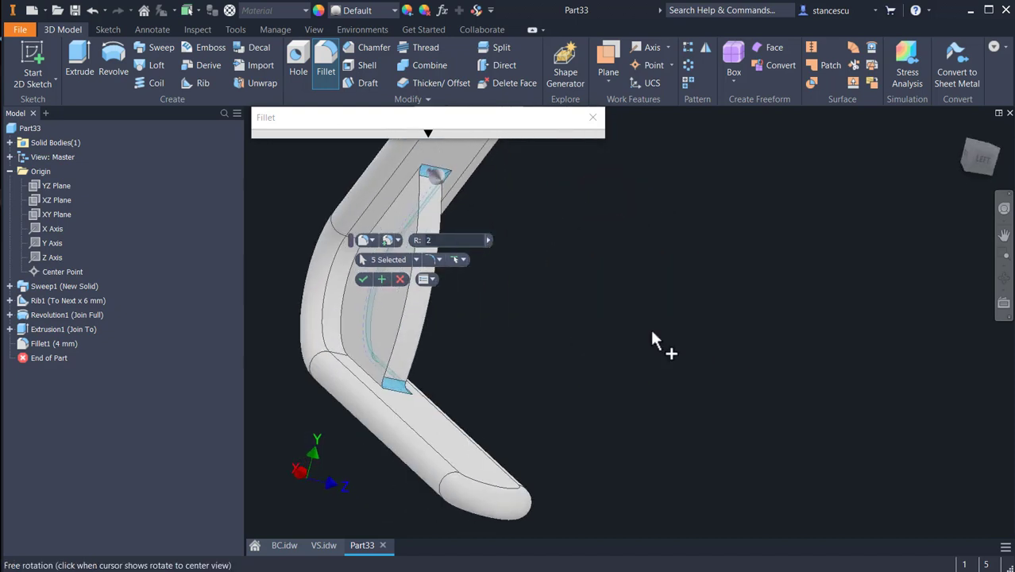
left_click(347, 334)
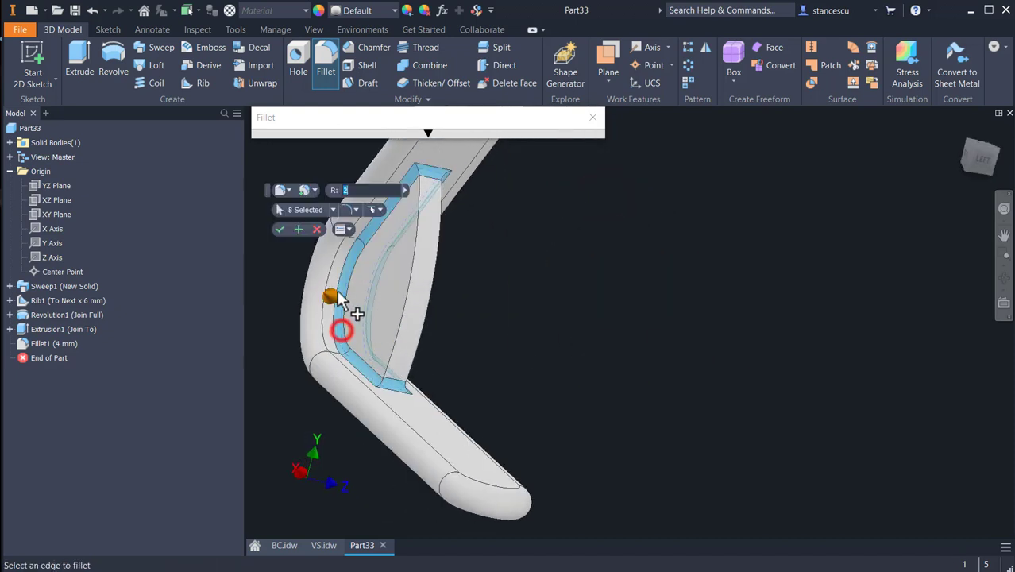
left_click(279, 229)
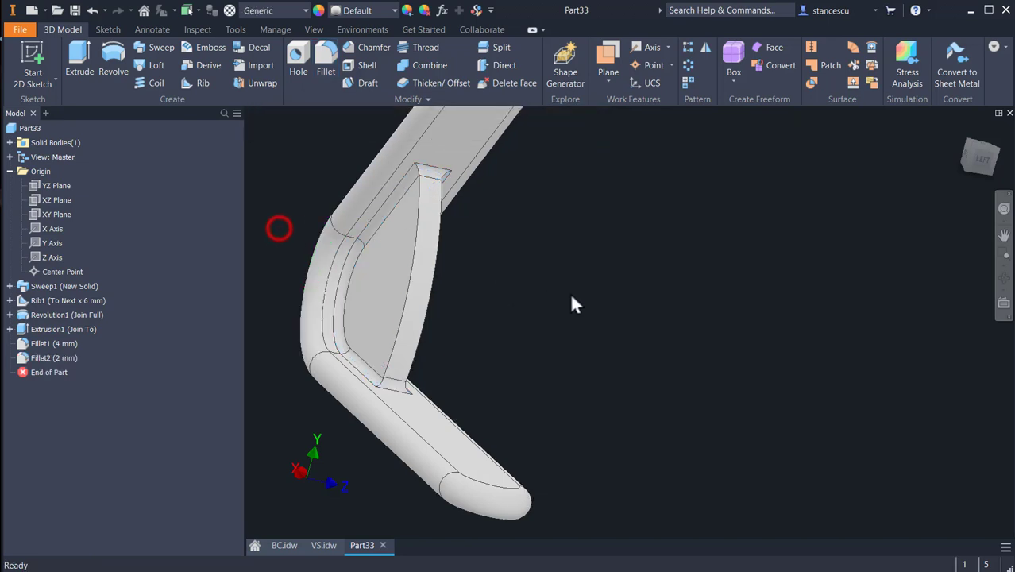
Check the eye's hole diameter in view A of VS.idw and return to Part33
key("F6")
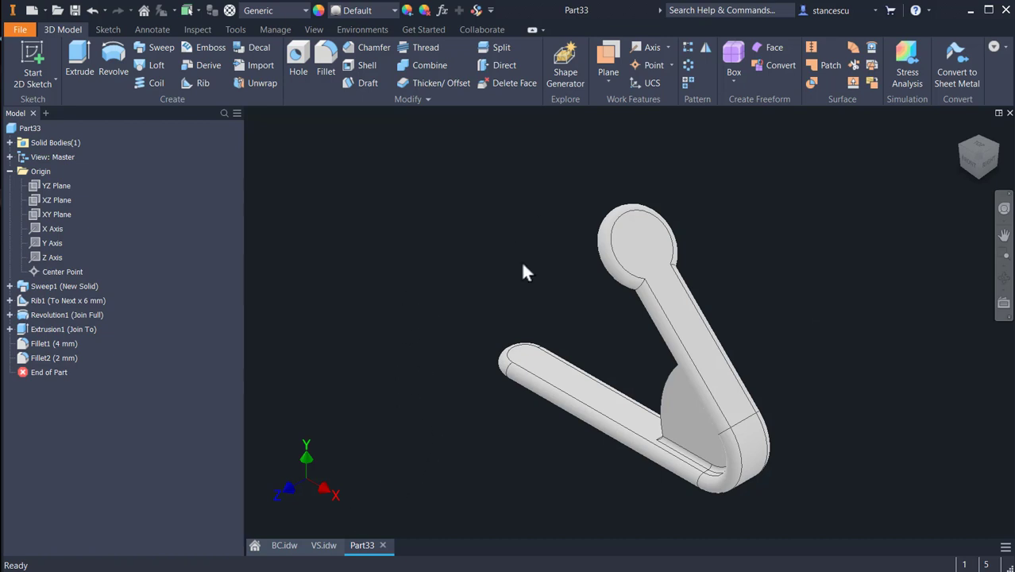
left_click(319, 545)
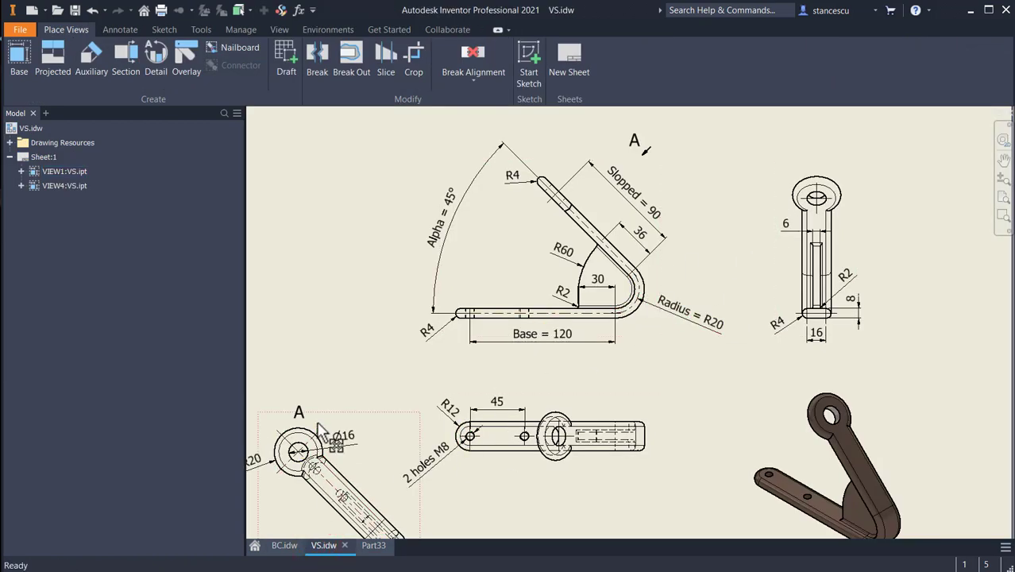
middle_click_drag(393, 362, 437, 279)
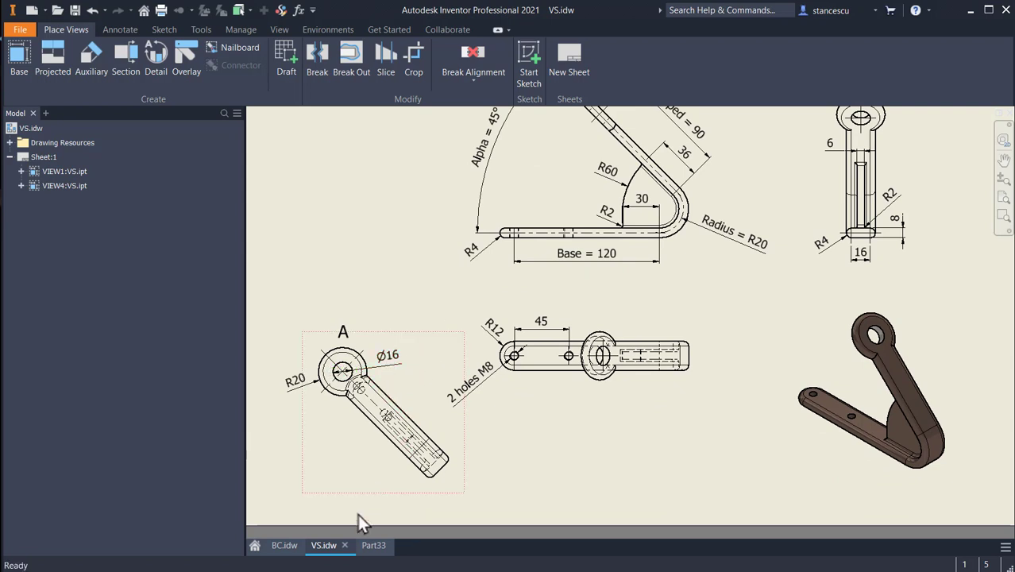
left_click(373, 545)
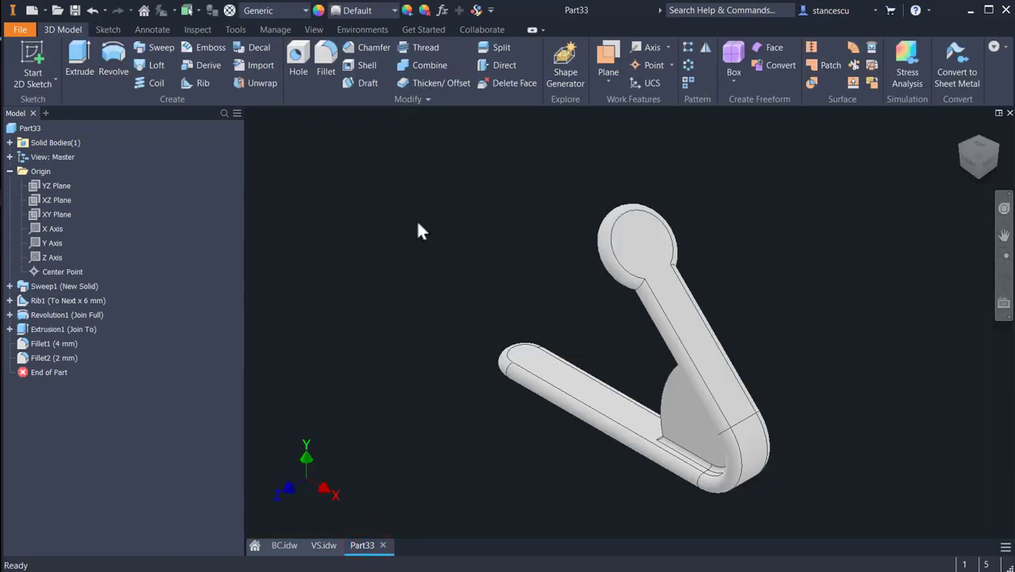
Cut a simple 16 mm hole through the eye, concentric with its circular edge and ending at the opposite flat face
left_click(297, 57)
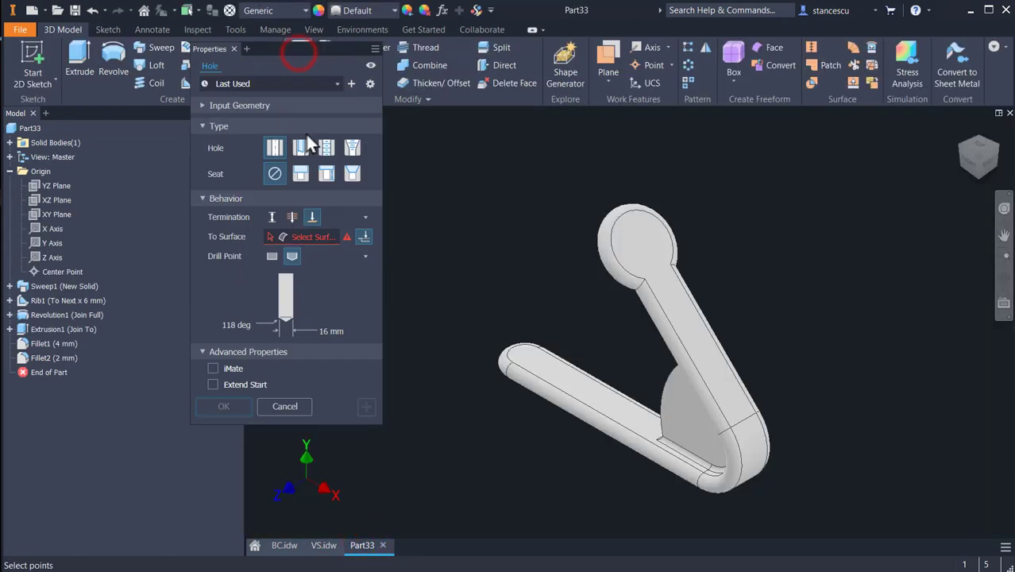
left_click(655, 256)
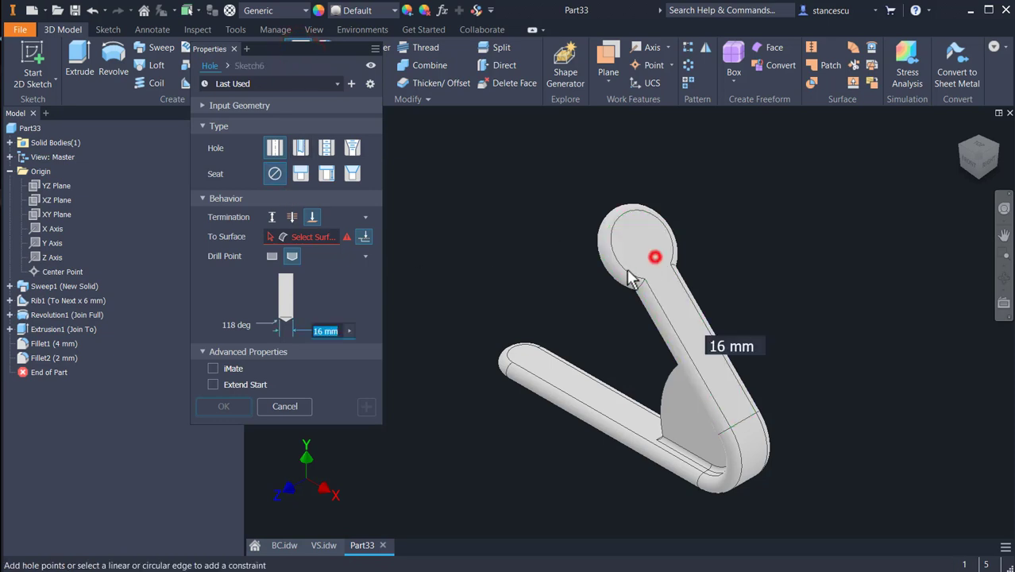
left_click(623, 216)
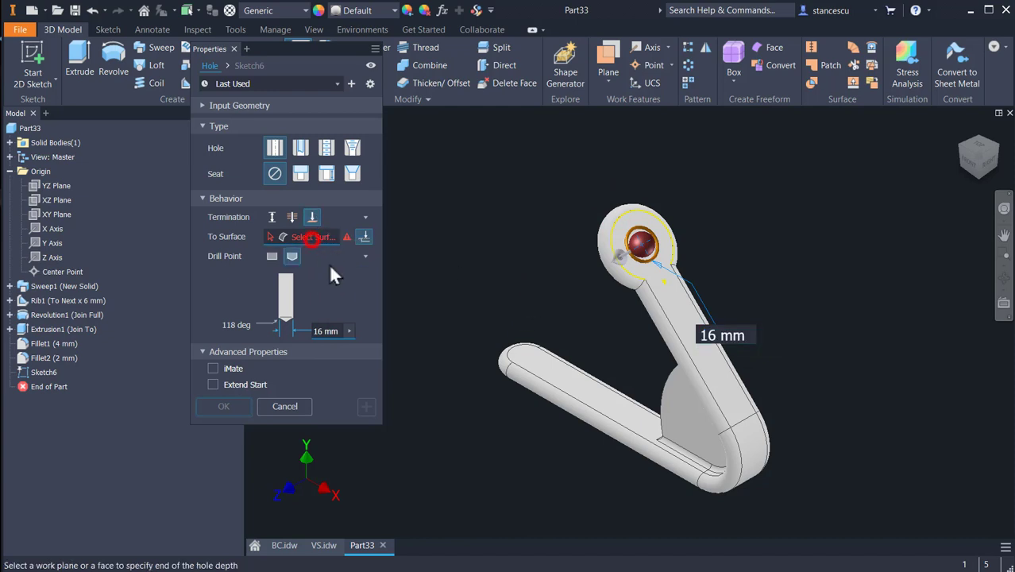
middle_click_drag(508, 295, 612, 279, "shift")
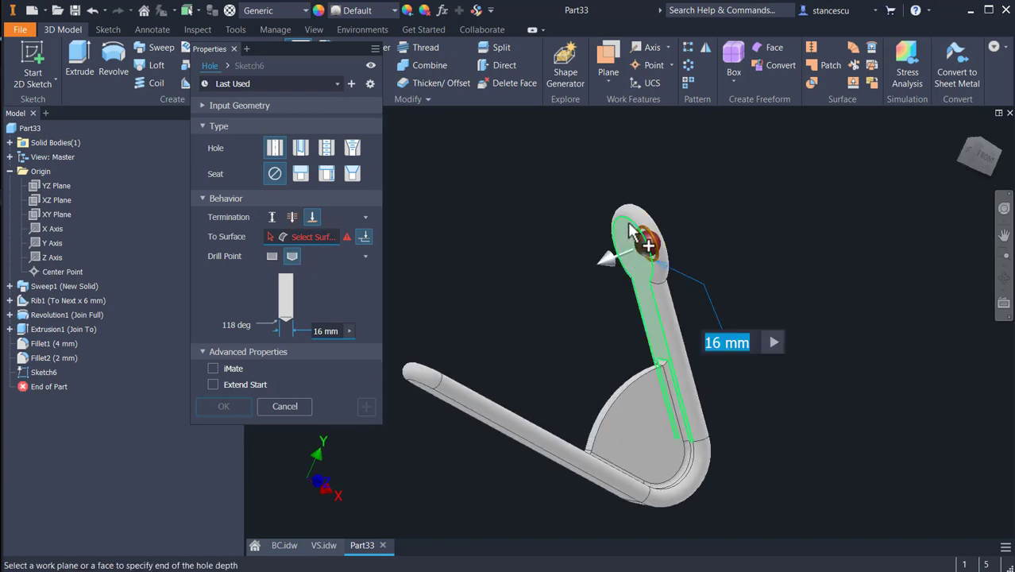
left_click(601, 230)
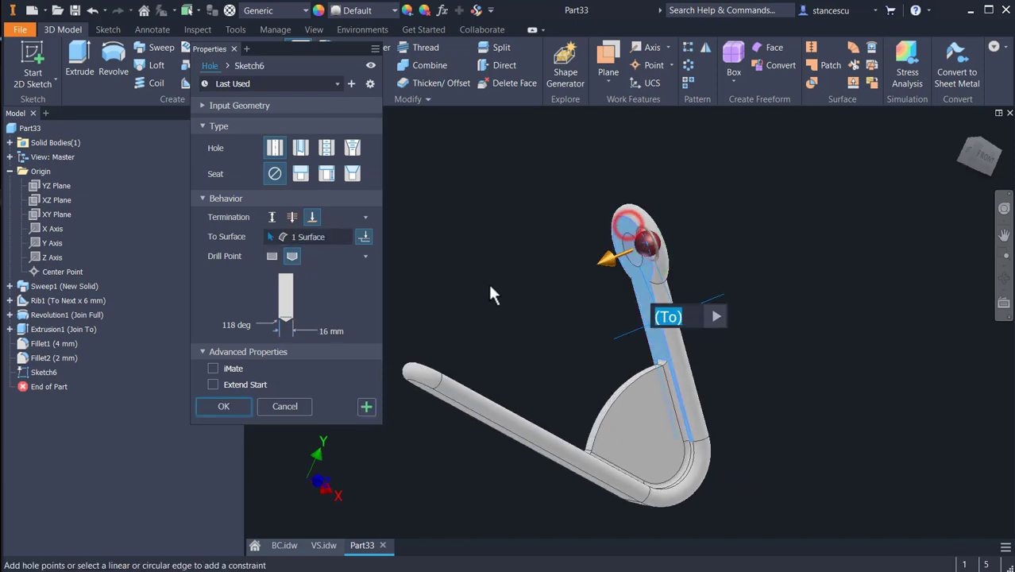
left_click(227, 403)
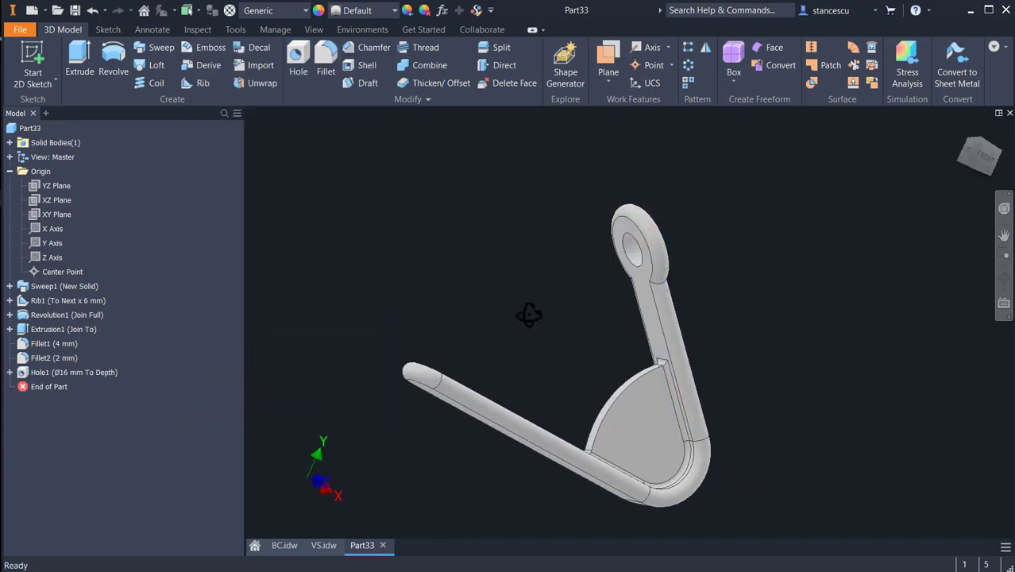
middle_click_drag(529, 315, 458, 331, "shift")
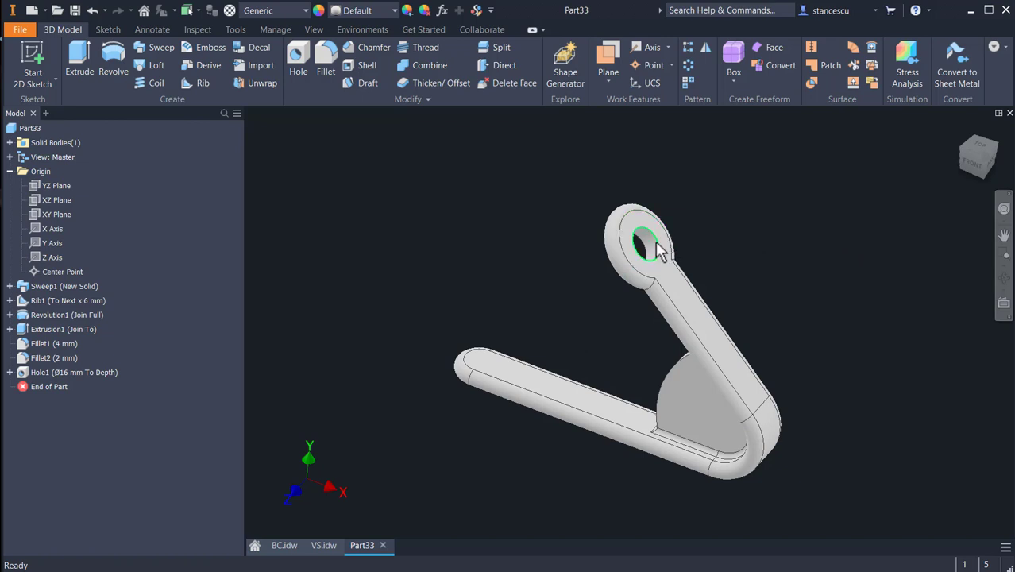
middle_click_drag(759, 356, 703, 362, "shift")
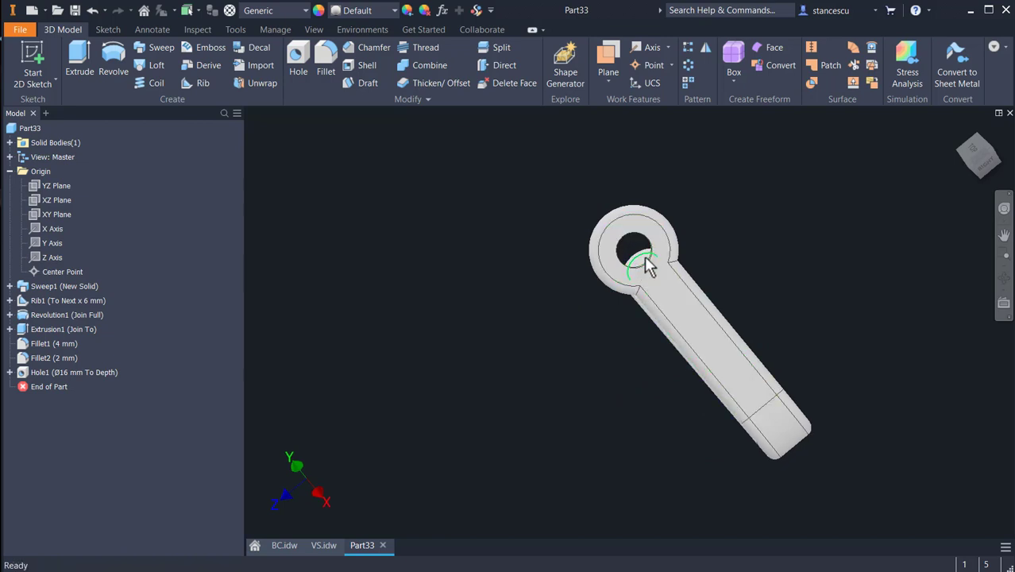
mouse_move(593, 370)
middle_mouse_down("shift")
mouse_move(630, 345)
mouse_move(599, 360)
middle_mouse_up("shift")
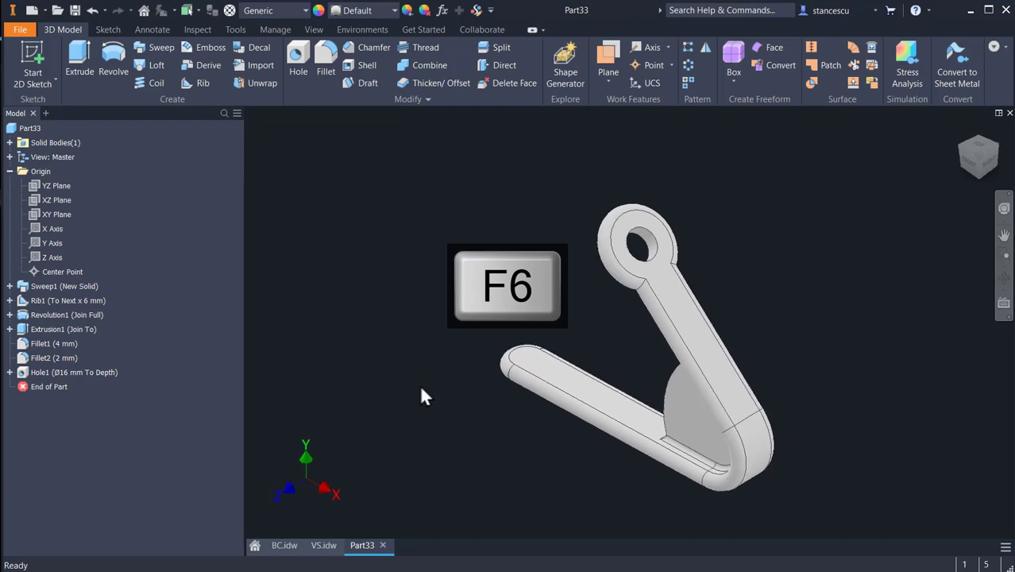
Check the callout and spacing of the base leg's holes in the plan view of VS.idw
left_click(584, 384)
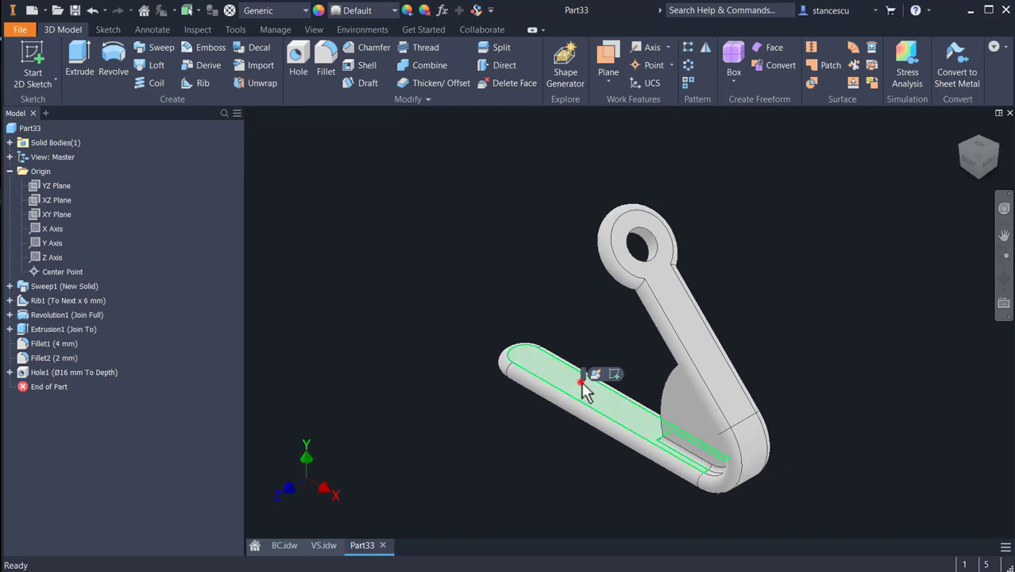
left_click(321, 545)
scroll(533, 358, "down", 3)
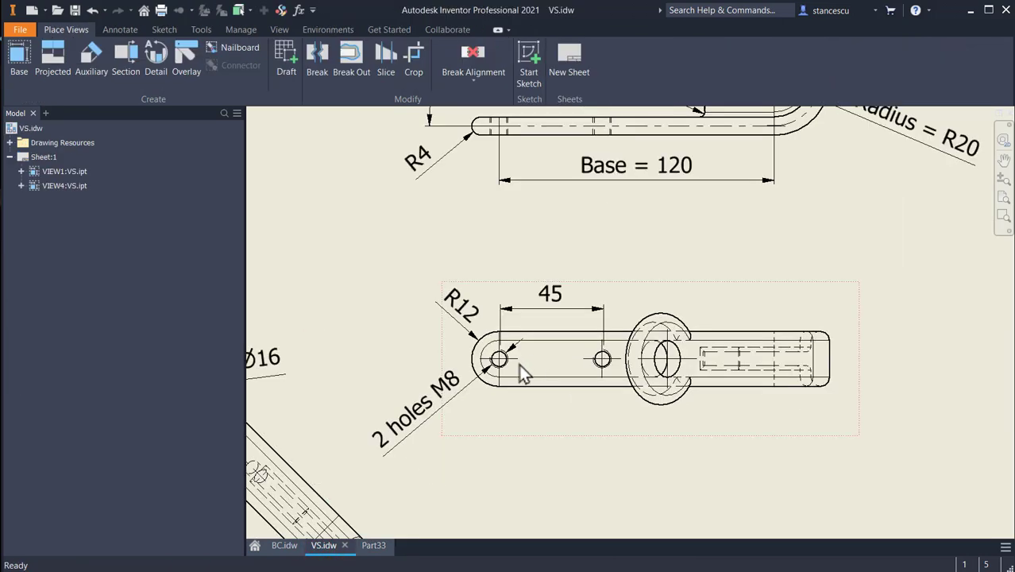
left_click(491, 369)
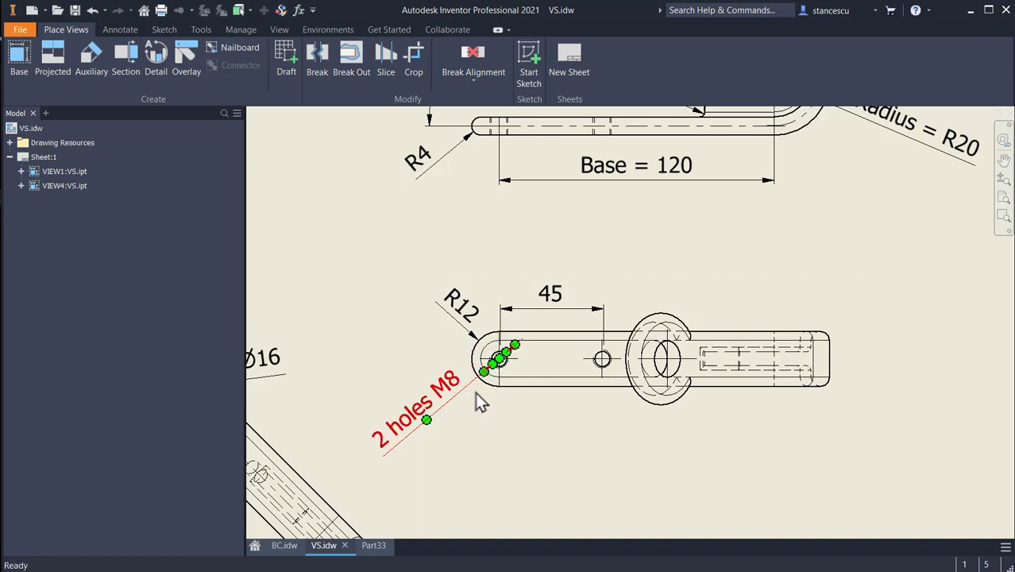
In Part33, sketch on the base leg's inner flat face and place a point level with the rounded end's centre using a horizontal constraint
left_click(378, 545)
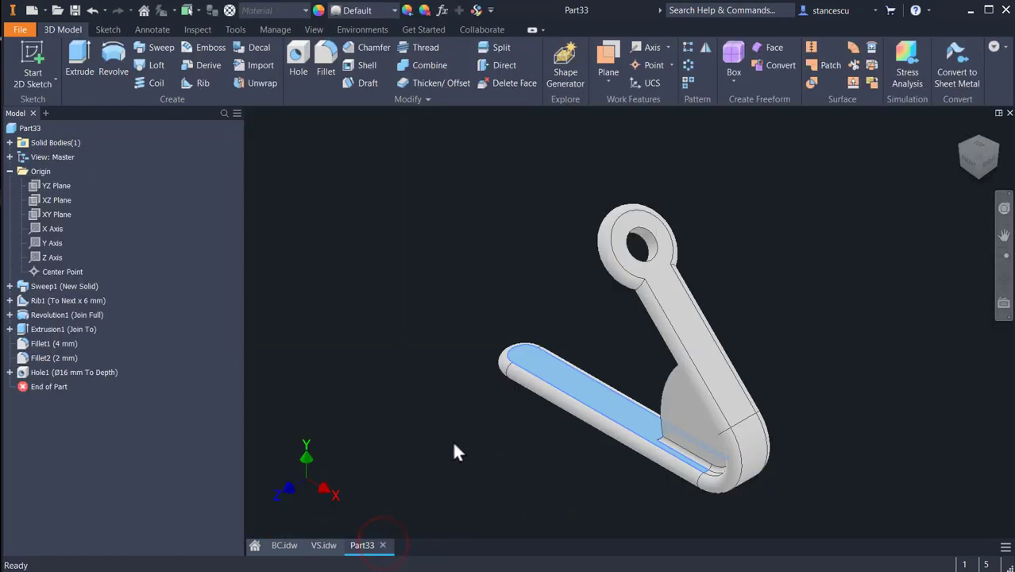
left_click(559, 378)
left_click(573, 370)
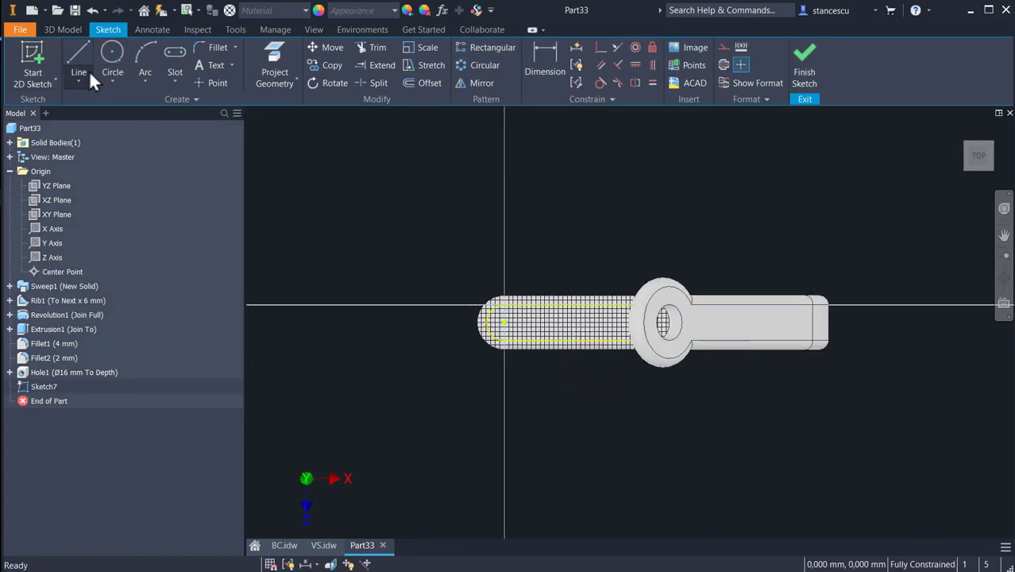
left_click(211, 83)
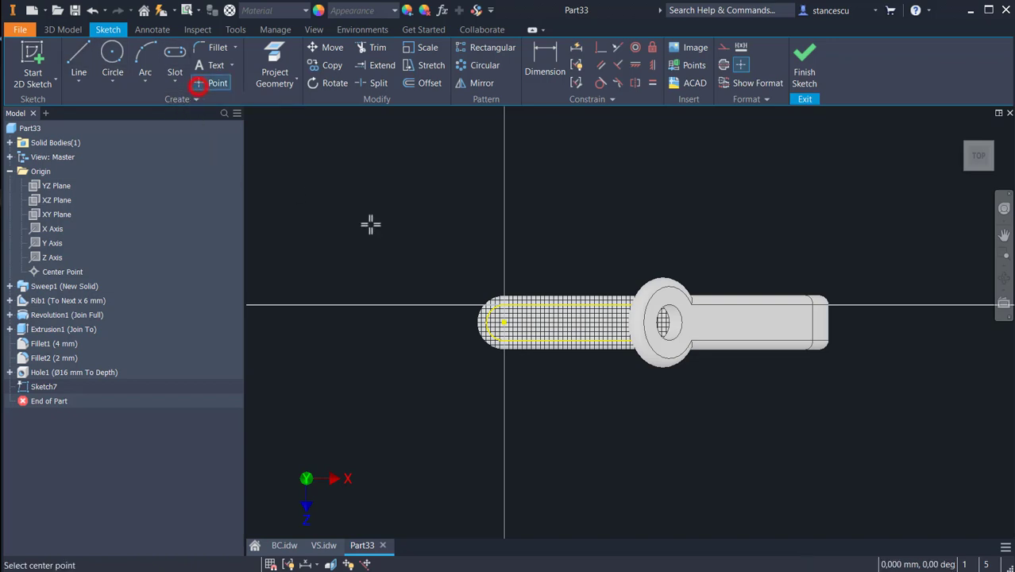
left_click(572, 320)
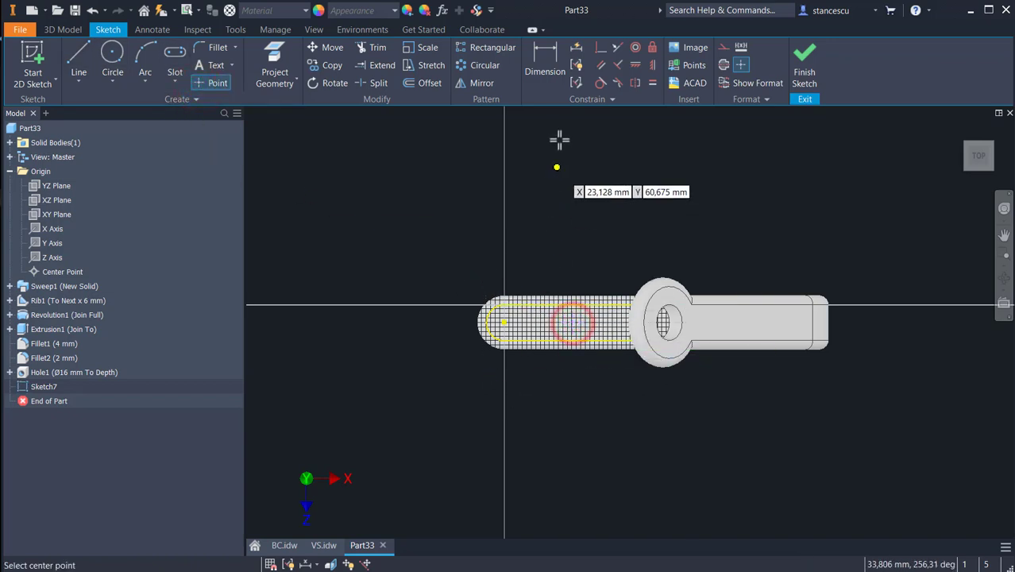
left_click(637, 63)
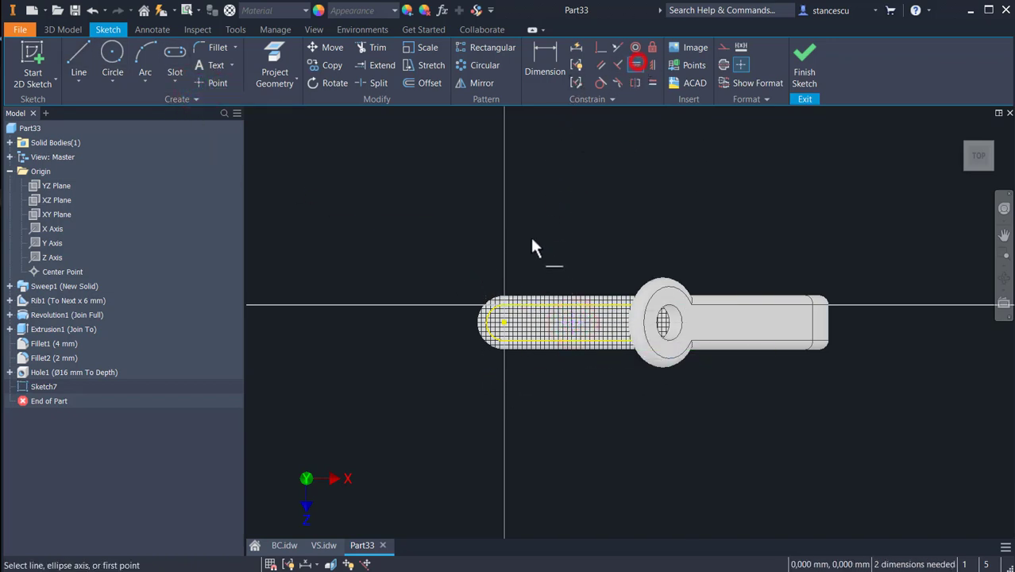
left_click(569, 328)
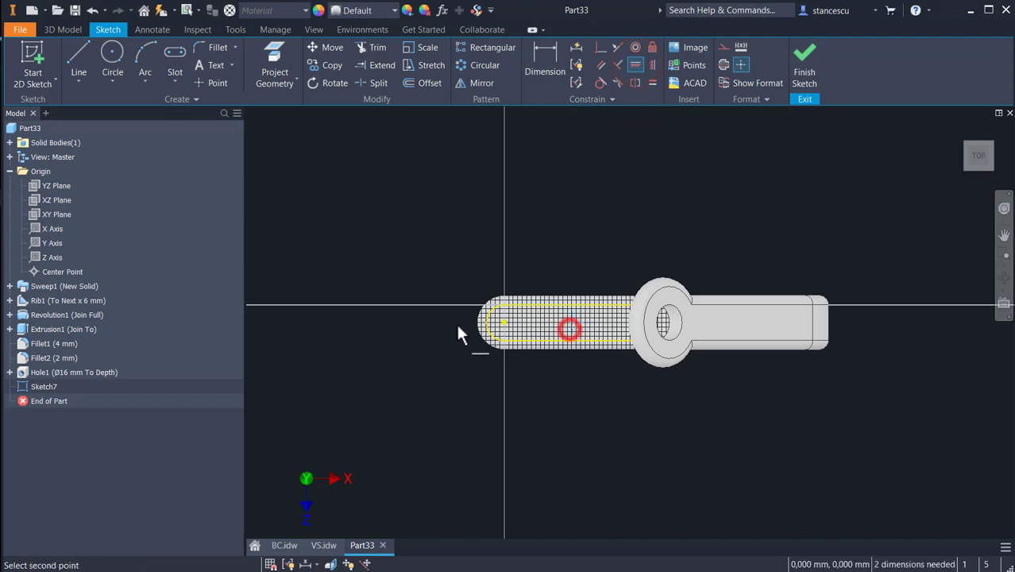
left_click(506, 321)
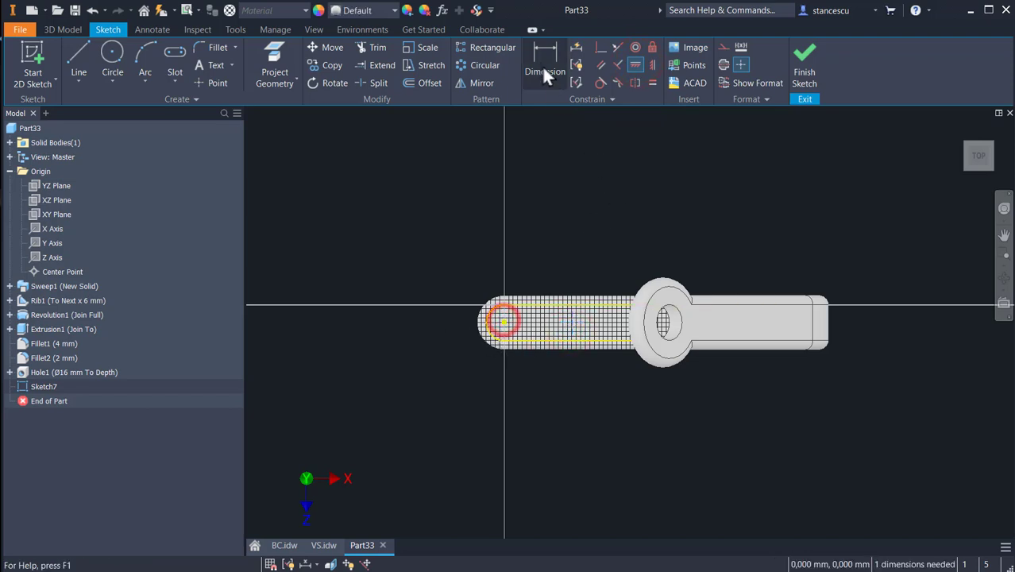
Dimension the sketch point 45 mm from the rounded end's centre and finish the sketch
left_click(542, 63)
left_click(505, 323)
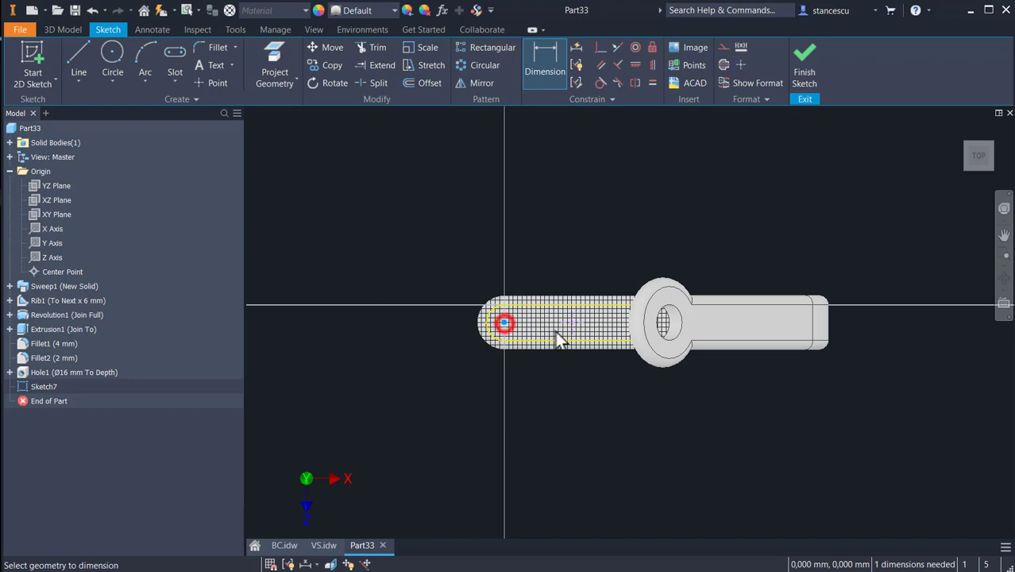
left_click(570, 328)
left_click(538, 246)
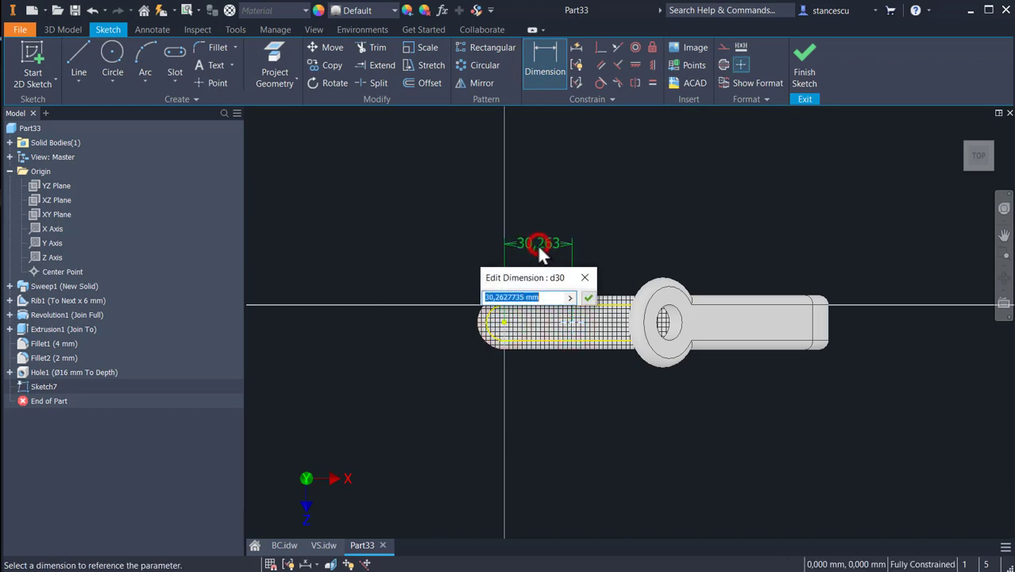
type("45")
key("Return")
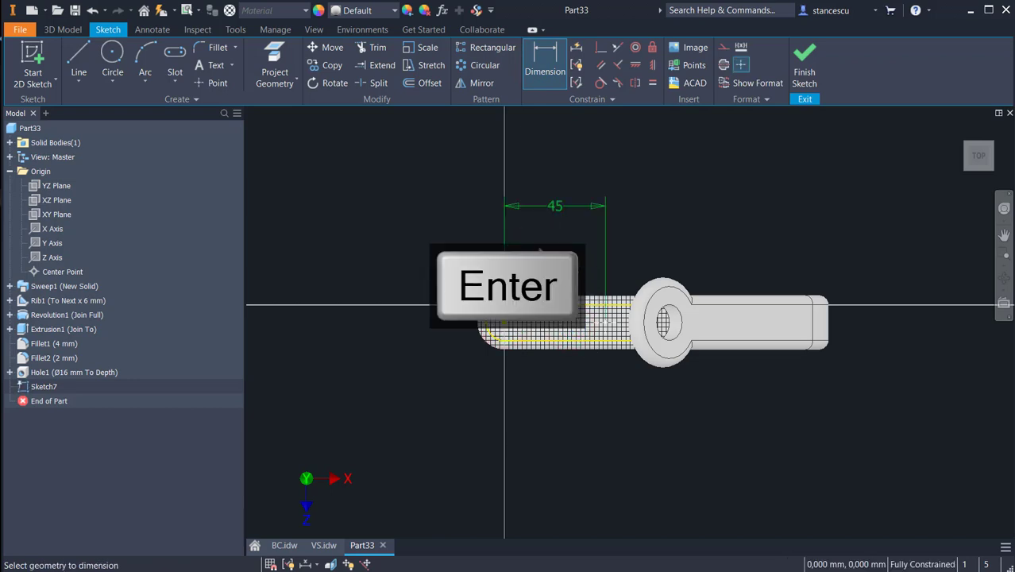
left_click(807, 66)
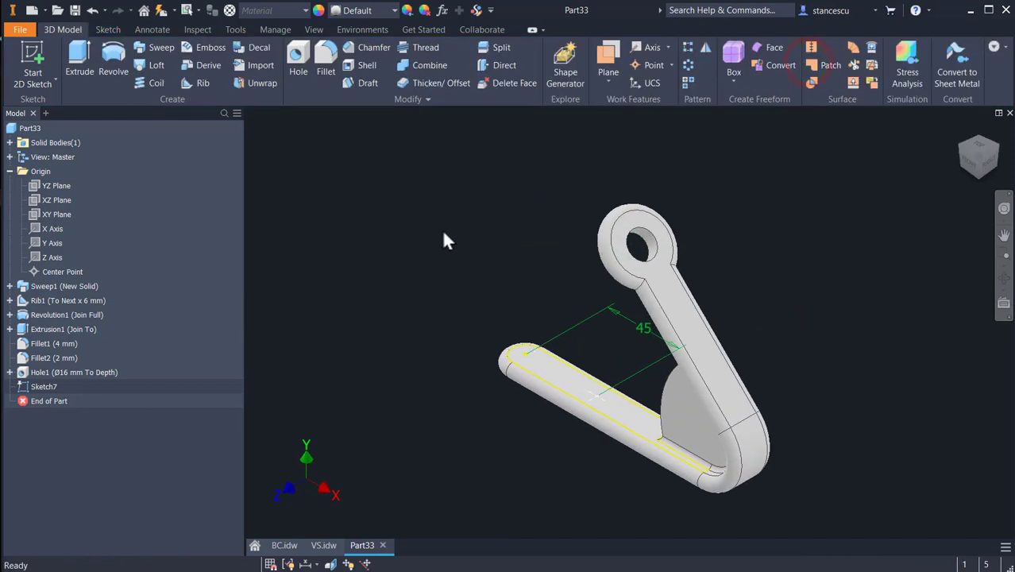
Define a tapped hole at the base leg's sketch point with ISO Metric profile threads of size 8
left_click(298, 57)
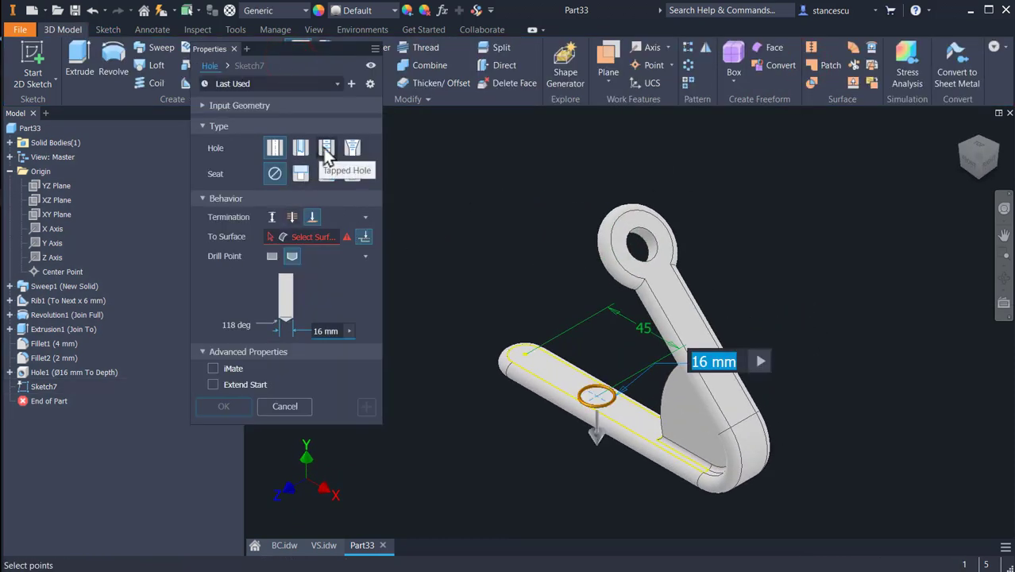
left_click(326, 149)
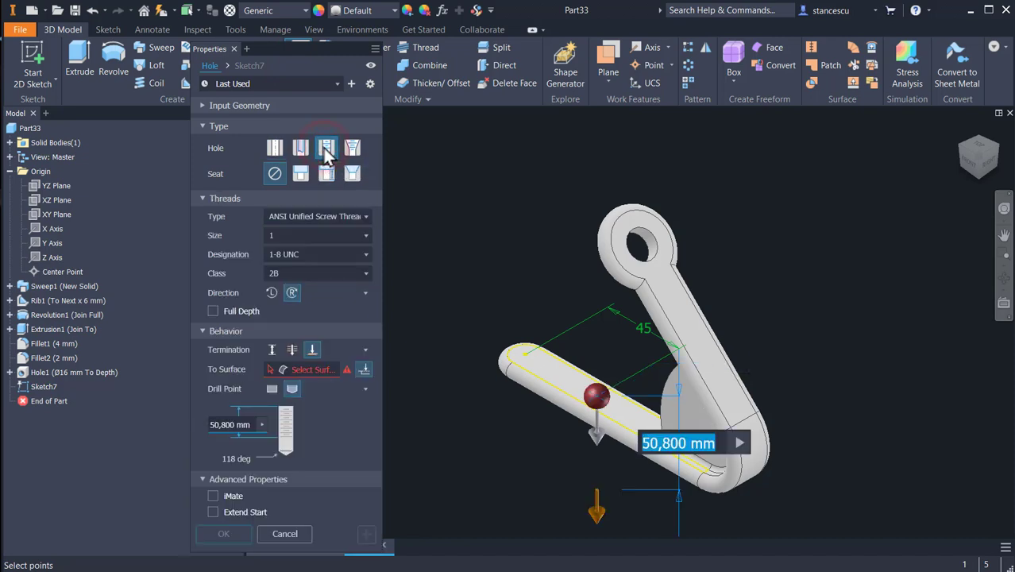
left_click(324, 215)
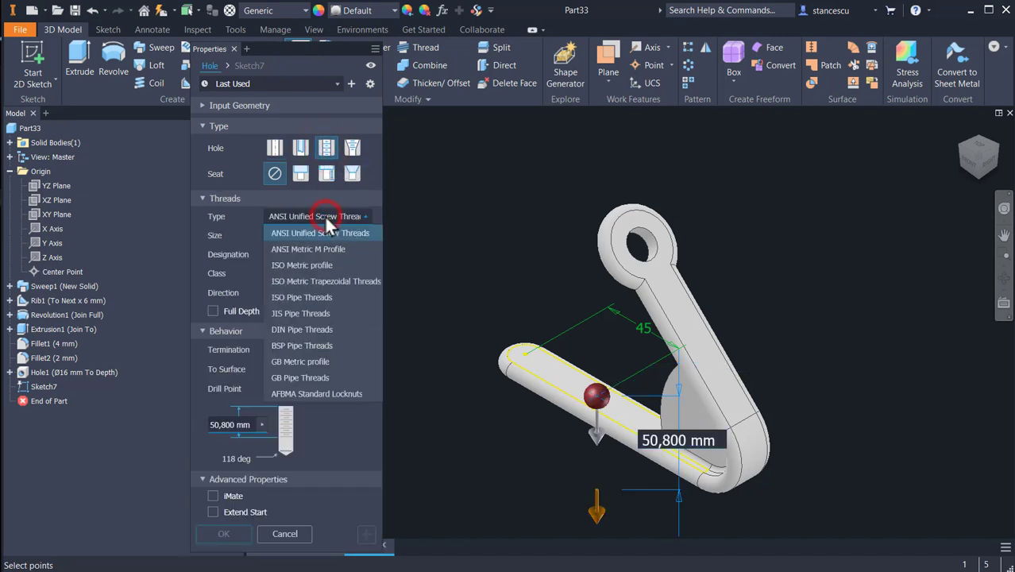
left_click(301, 266)
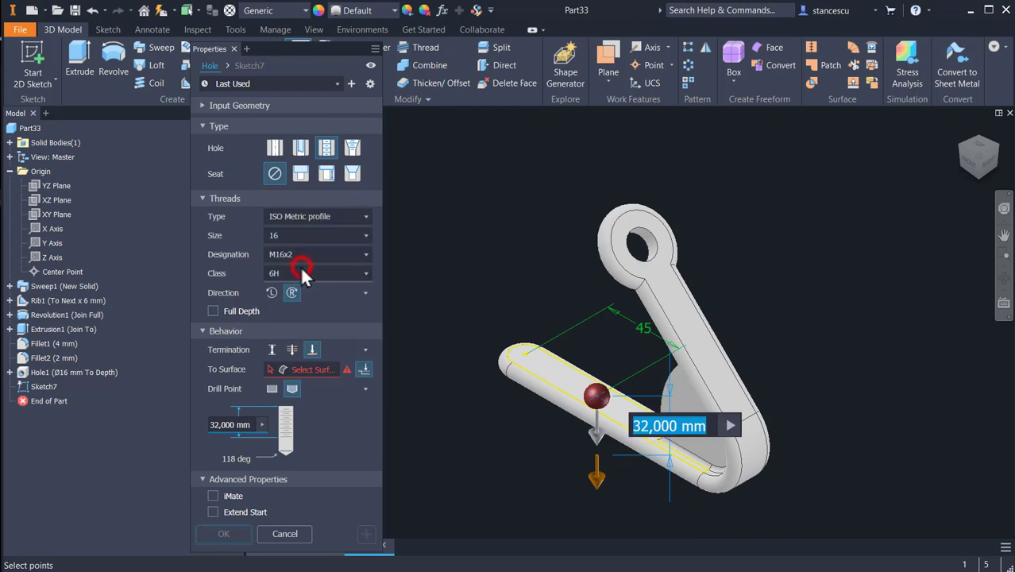
left_click(306, 234)
scroll(308, 261, "up", 2)
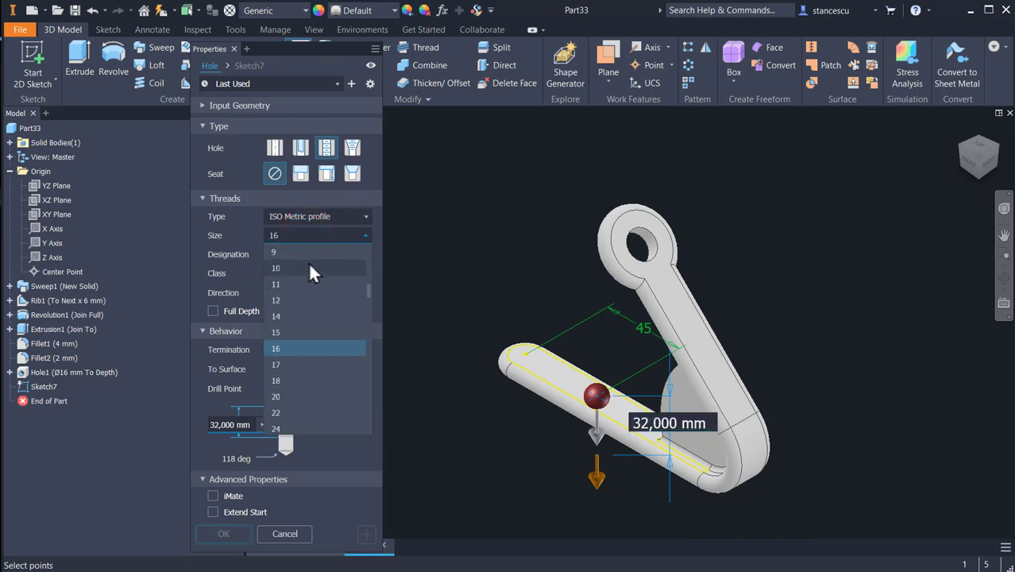
scroll(301, 255, "up", 1)
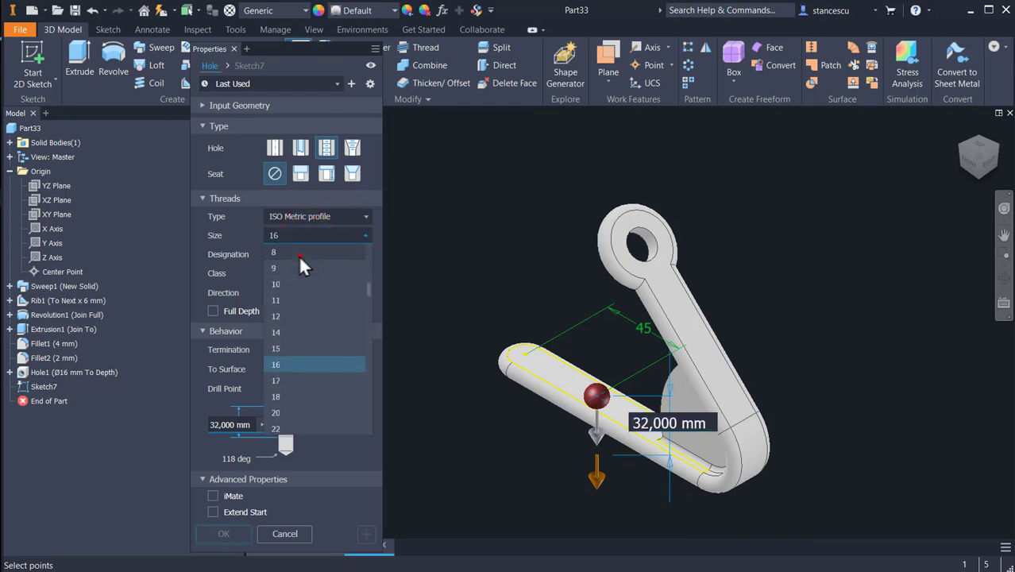
left_click(299, 253)
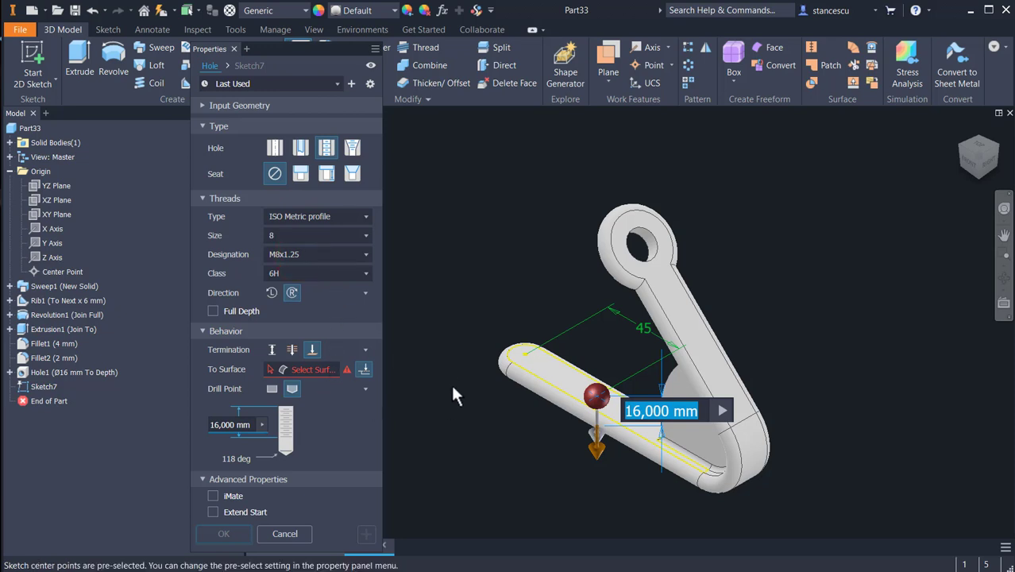
Make the M8 hole through all with full-depth thread, add the rounded end's centre as a second location, and create both holes
left_click(292, 350)
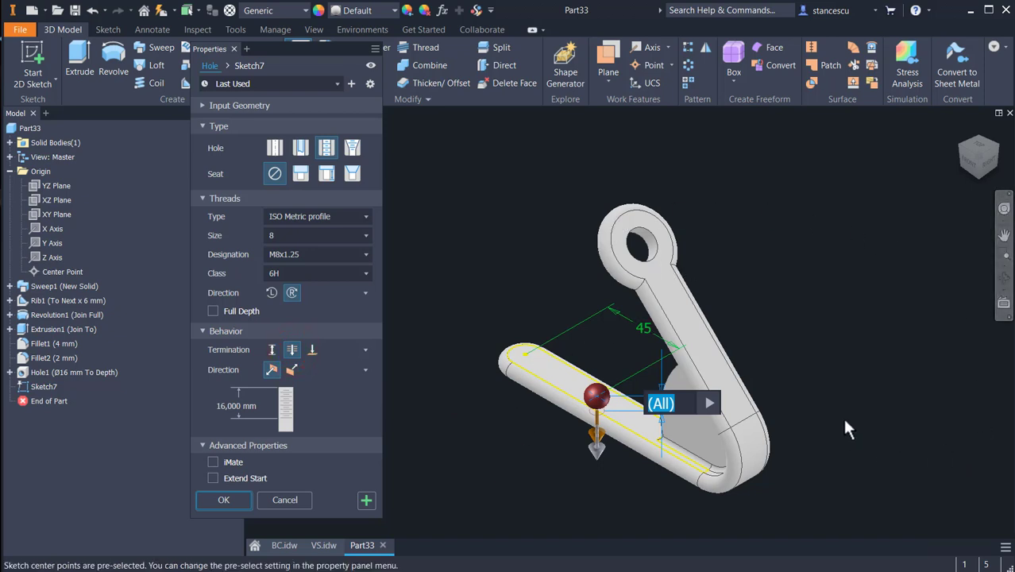
middle_click_drag(844, 428, 816, 348)
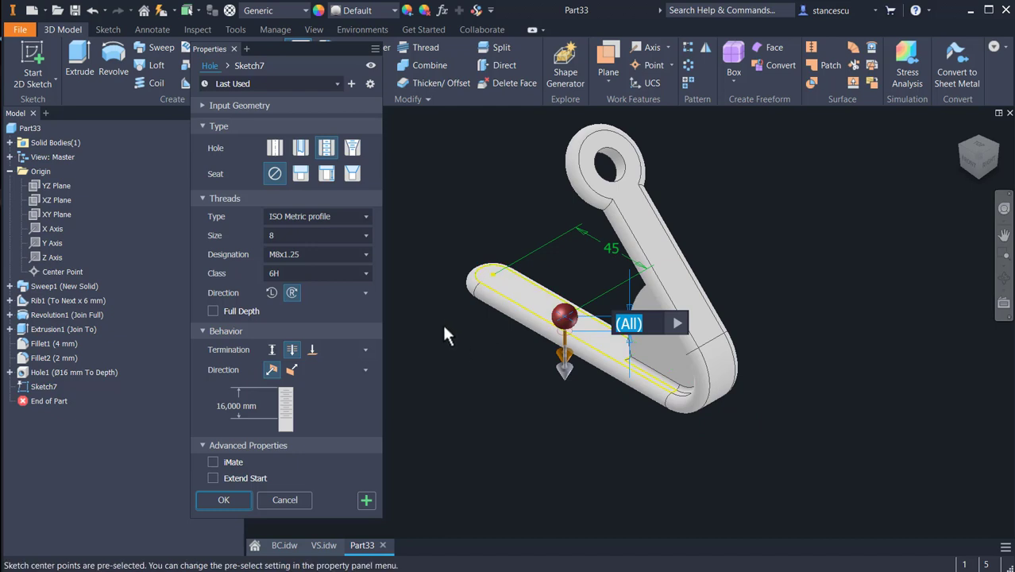
left_click(212, 309)
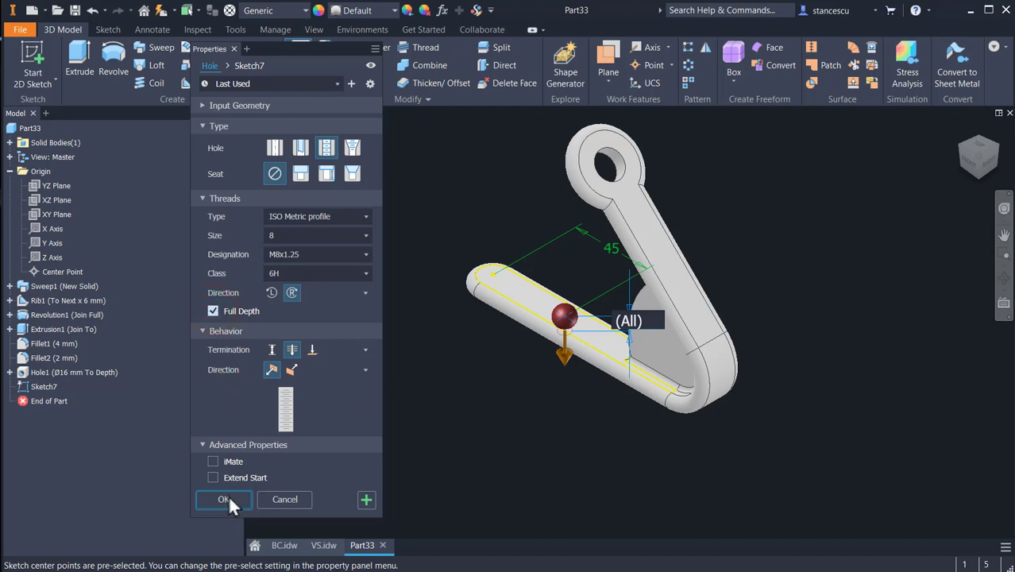
left_click(493, 275)
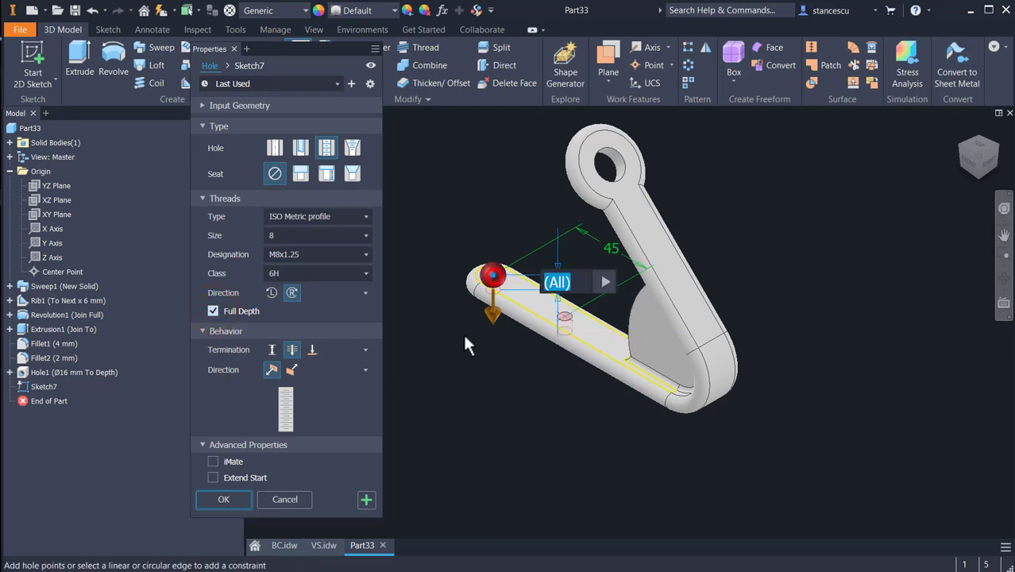
left_click(225, 501)
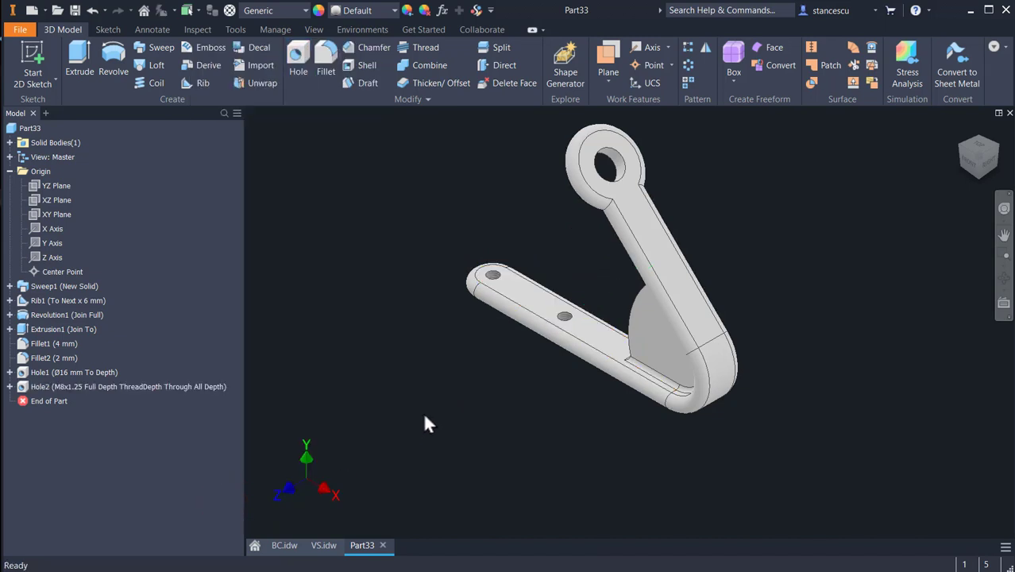
Set the part's material to Steel and its appearance to Gunmetal - Antique Polished
key("F6")
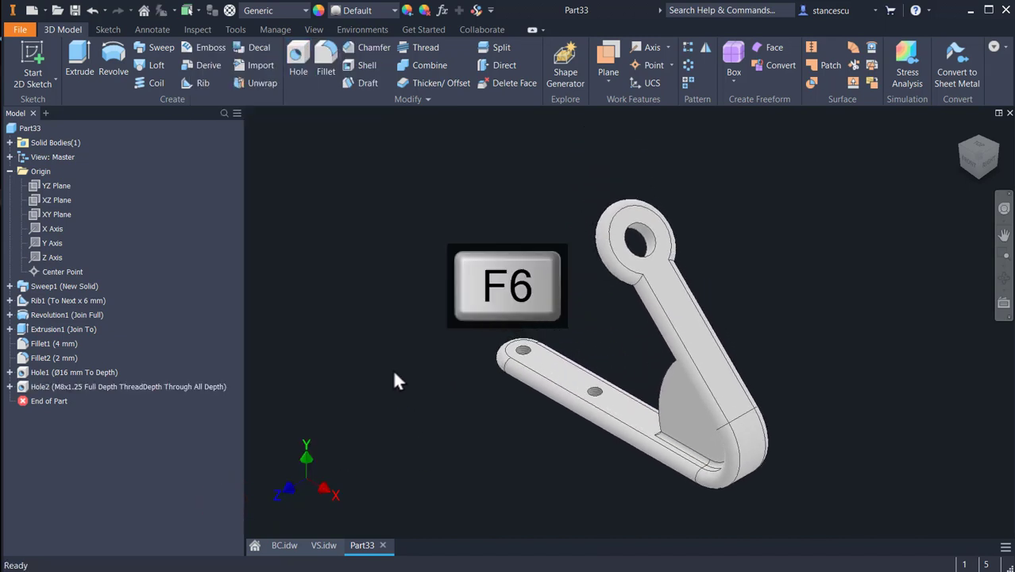
left_click(282, 10)
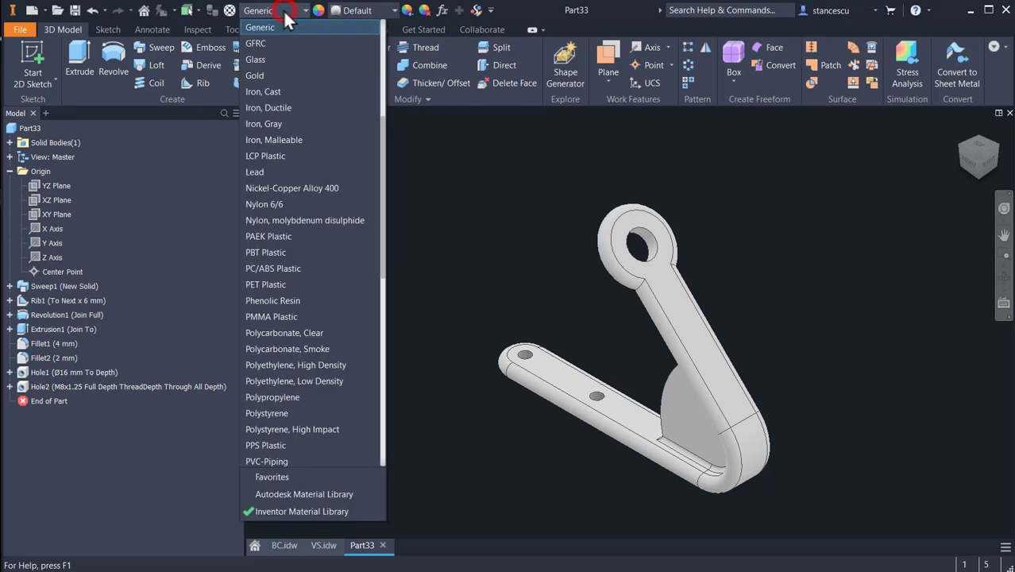
scroll(276, 235, "down", 7)
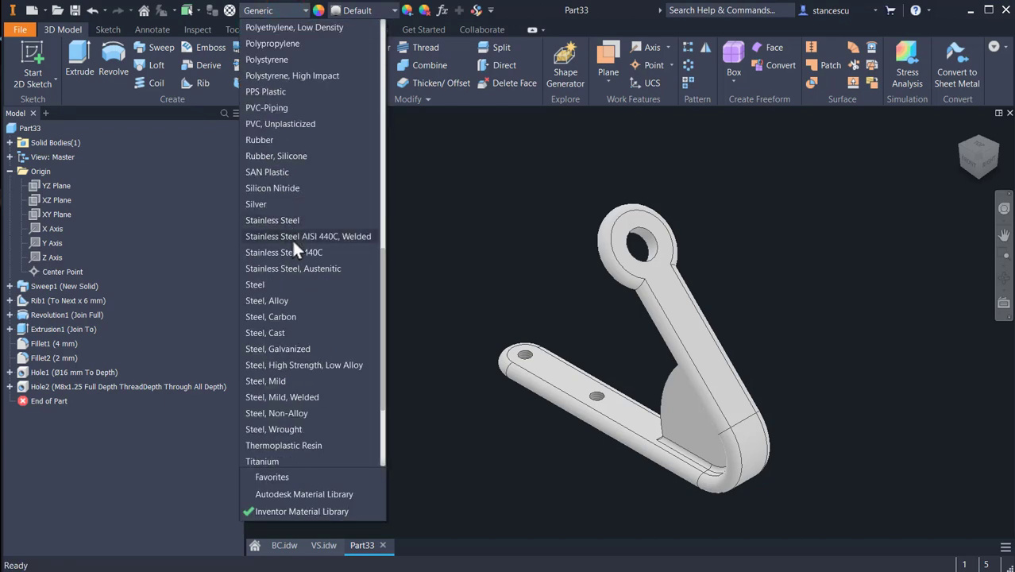
left_click(271, 284)
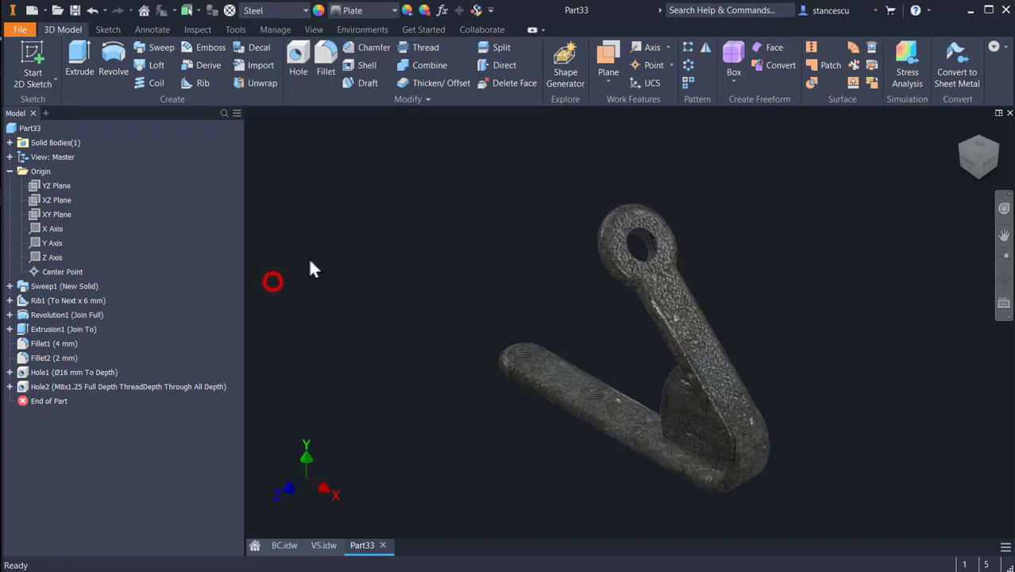
left_click(375, 11)
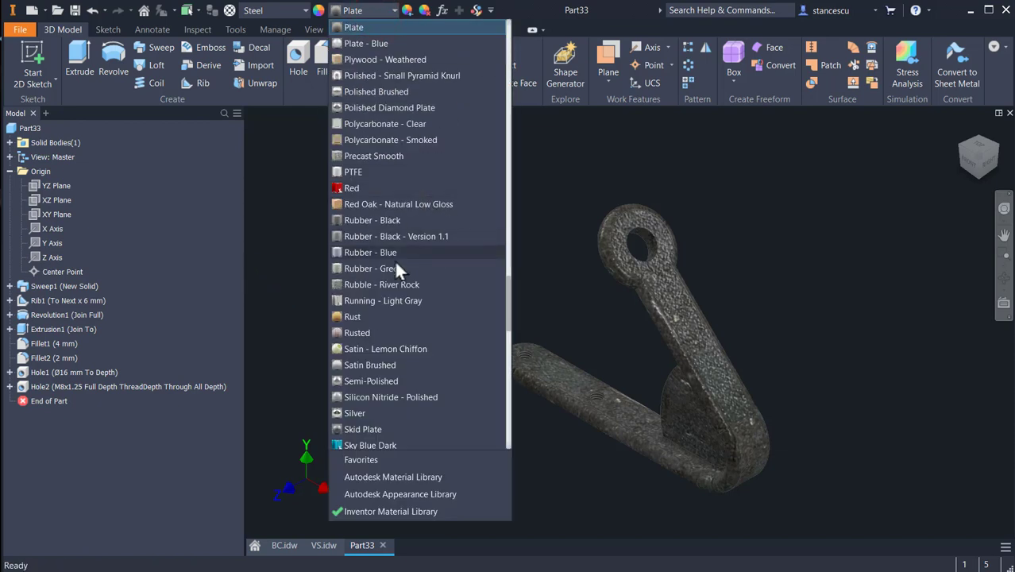
scroll(386, 252, "up", 15)
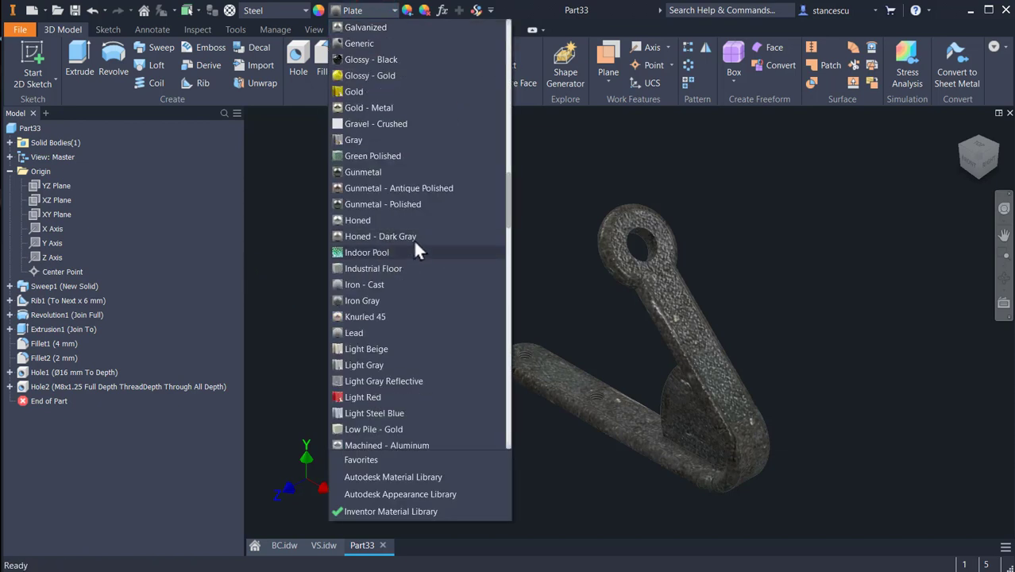
left_click(421, 189)
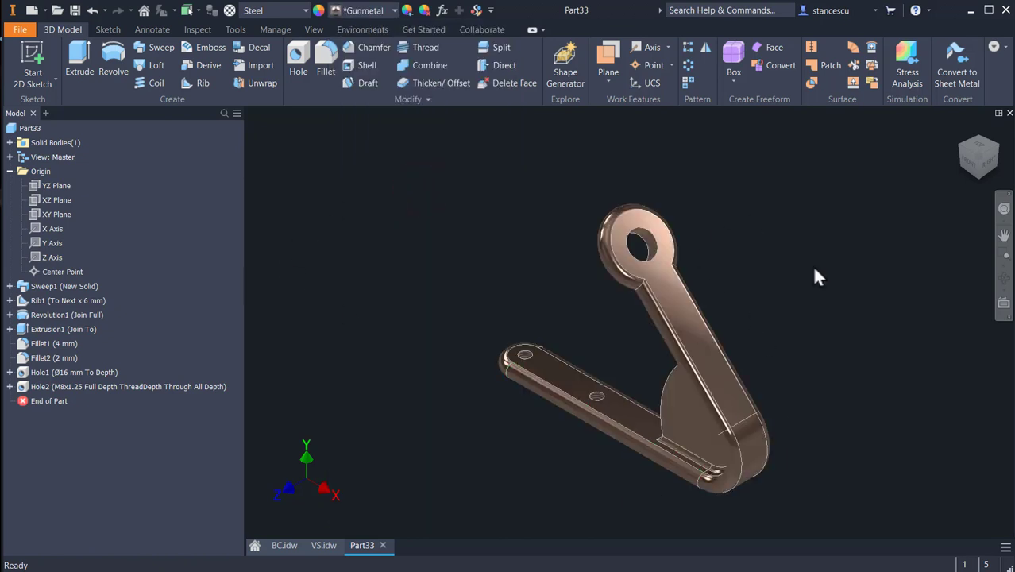
Apply the Titanium - Polished appearance to the inner cylindrical face of the eye's hole
scroll(636, 238, "up", 6)
scroll(592, 262, "down", 4)
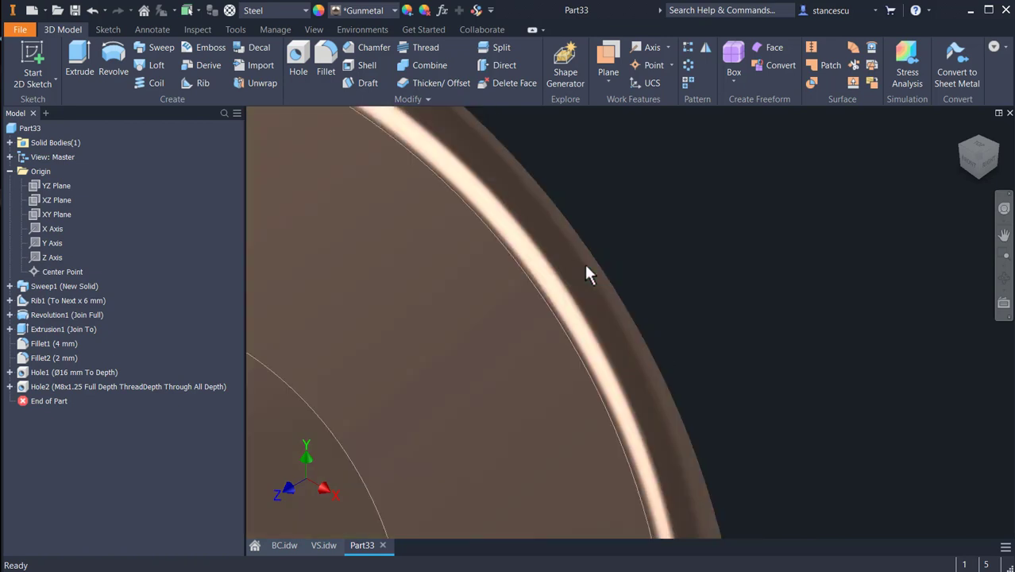
left_click(530, 313)
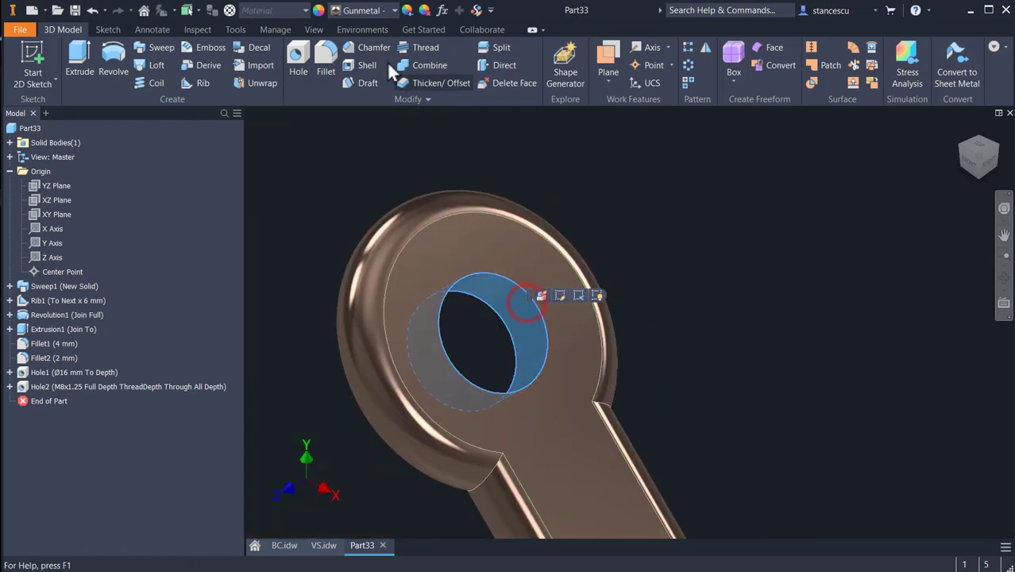
left_click(369, 12)
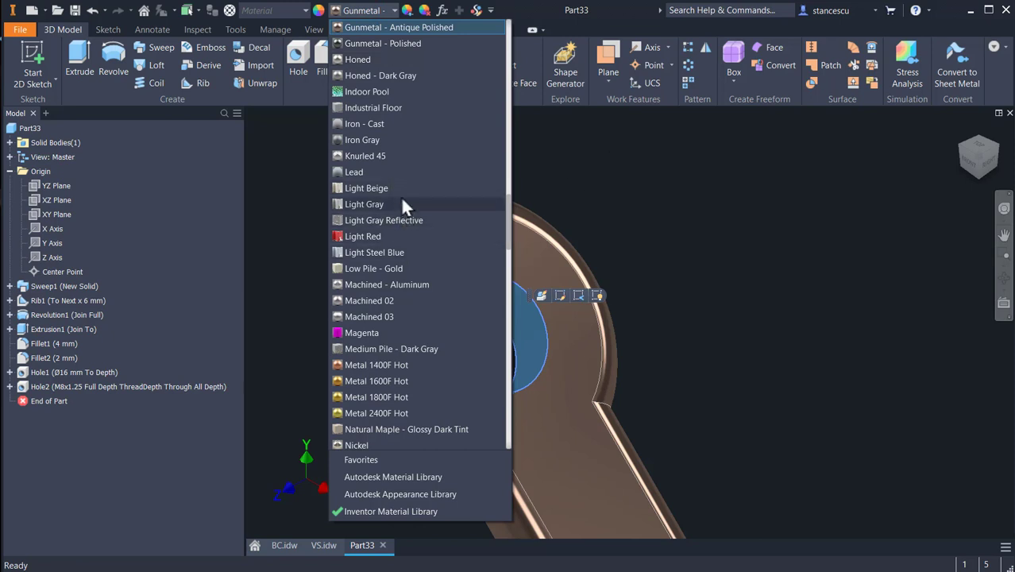
scroll(401, 197, "down", 20)
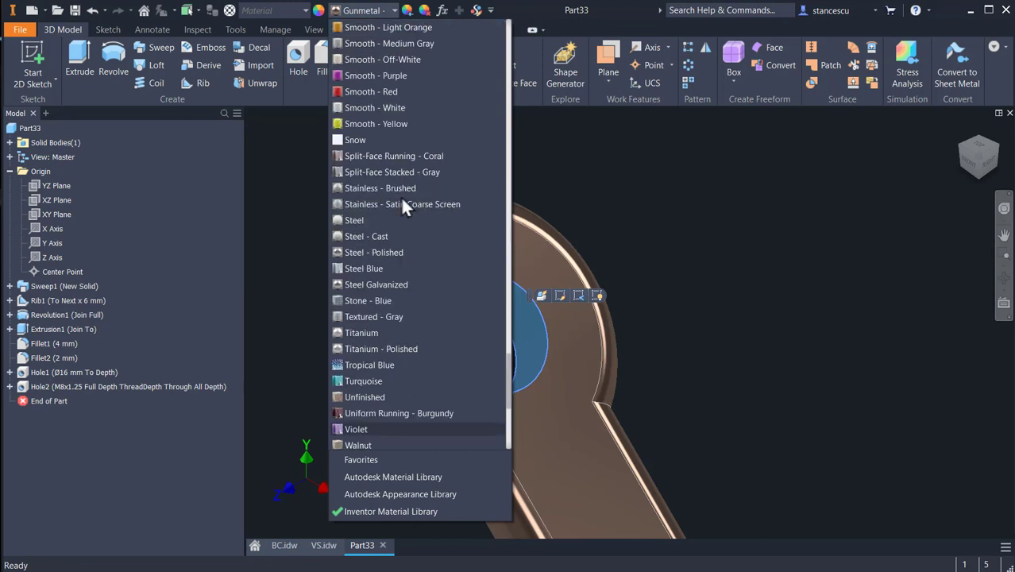
left_click(395, 348)
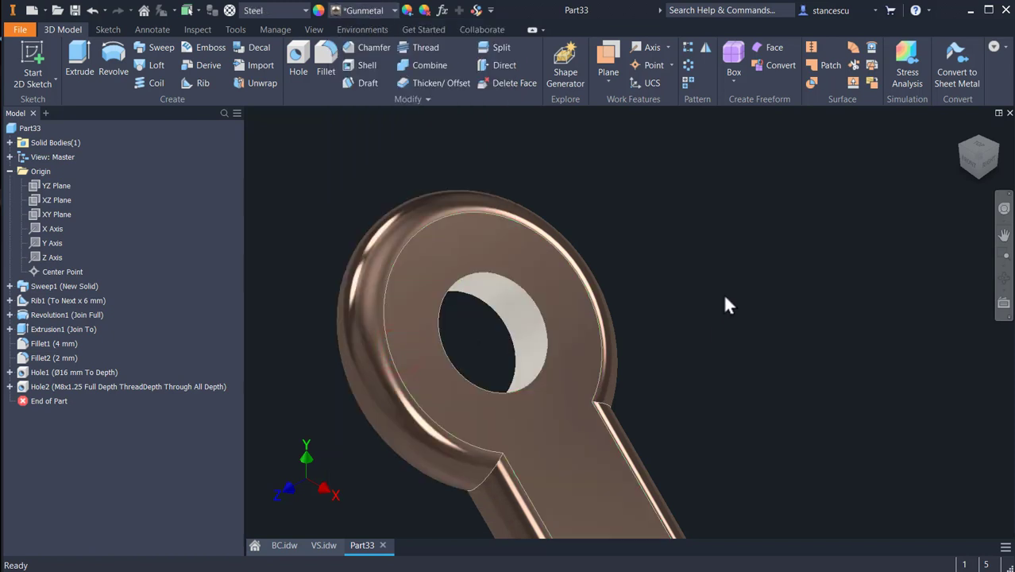
Save the part as VARIABLE SQUARE.ipt and mark its Alpha parameter for export
key("F6")
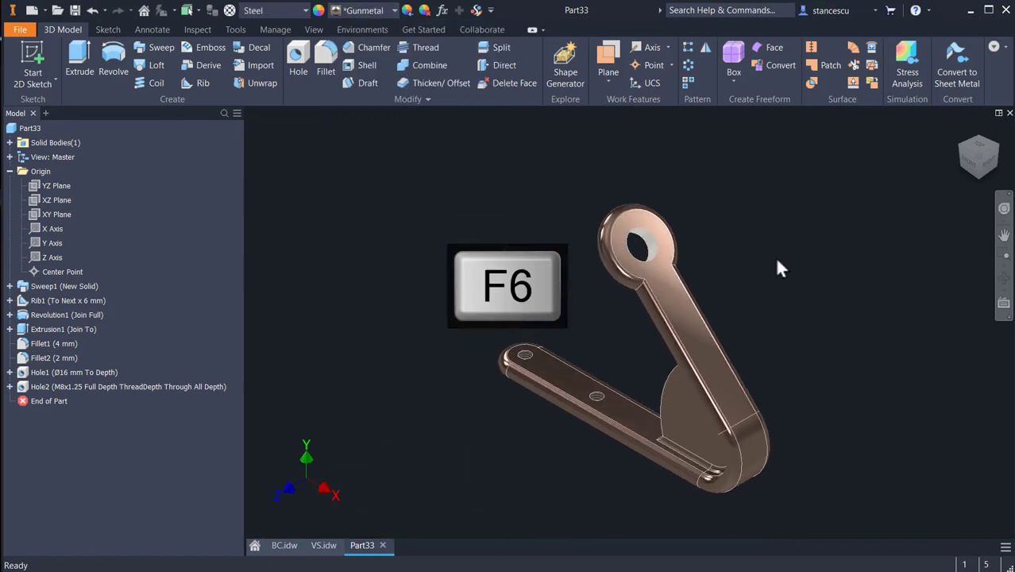
key("ctrl+s")
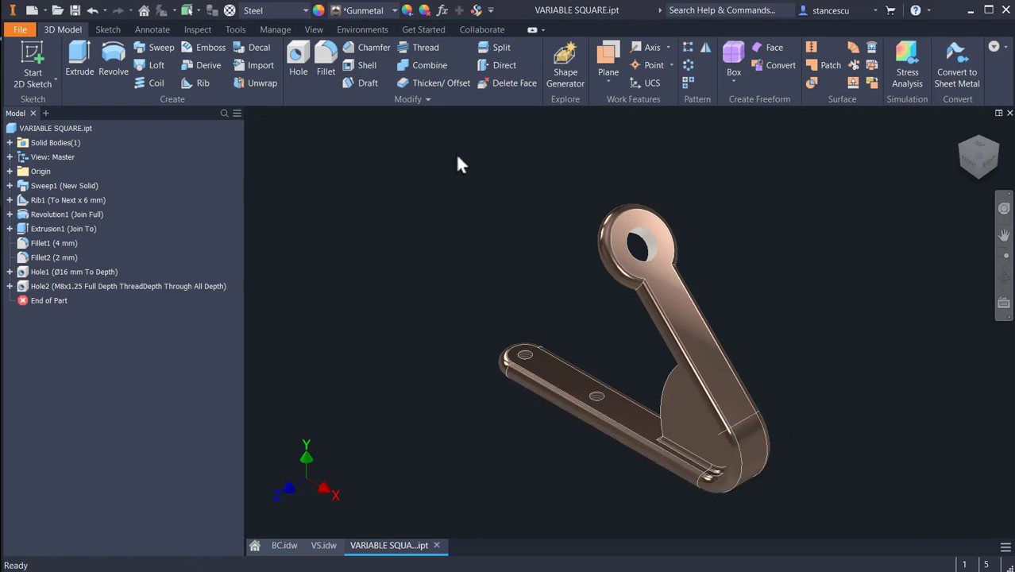
left_click(442, 10)
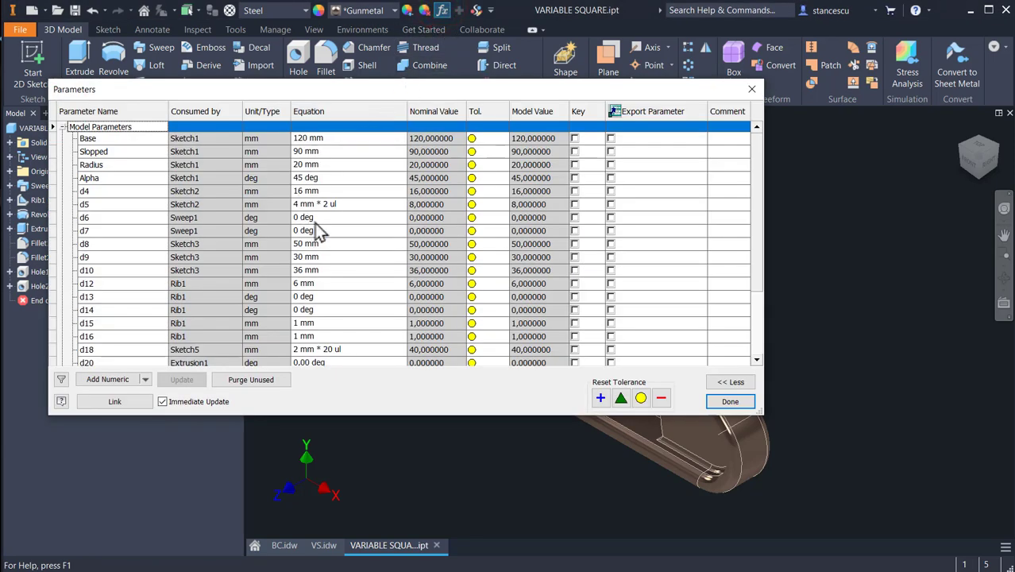
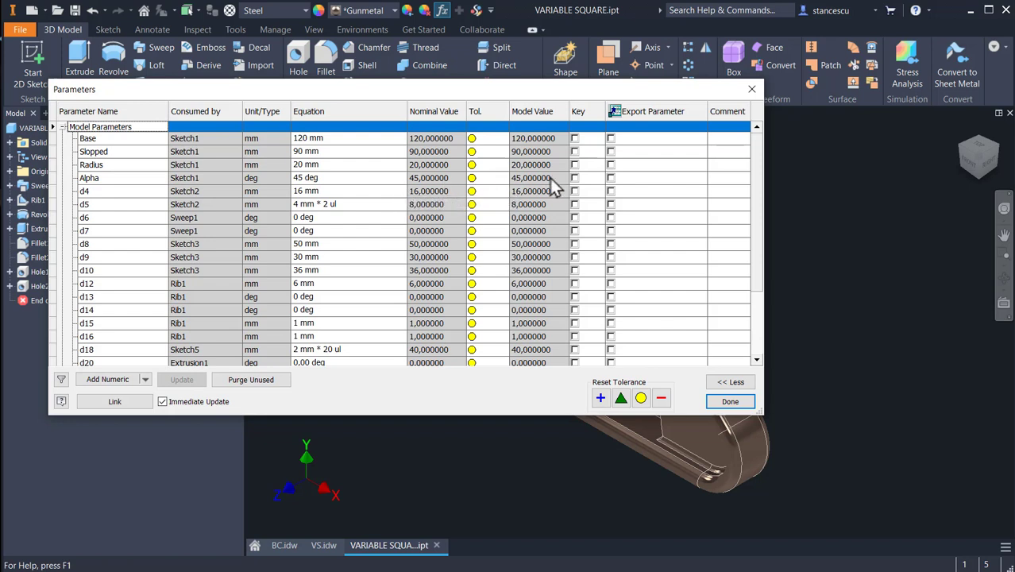
left_click(611, 178)
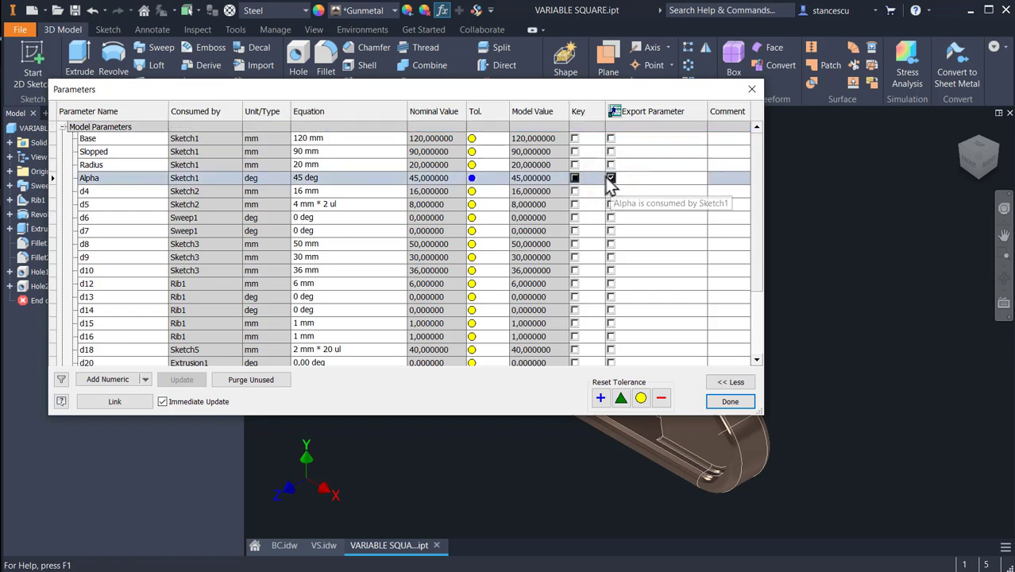
left_click(610, 179)
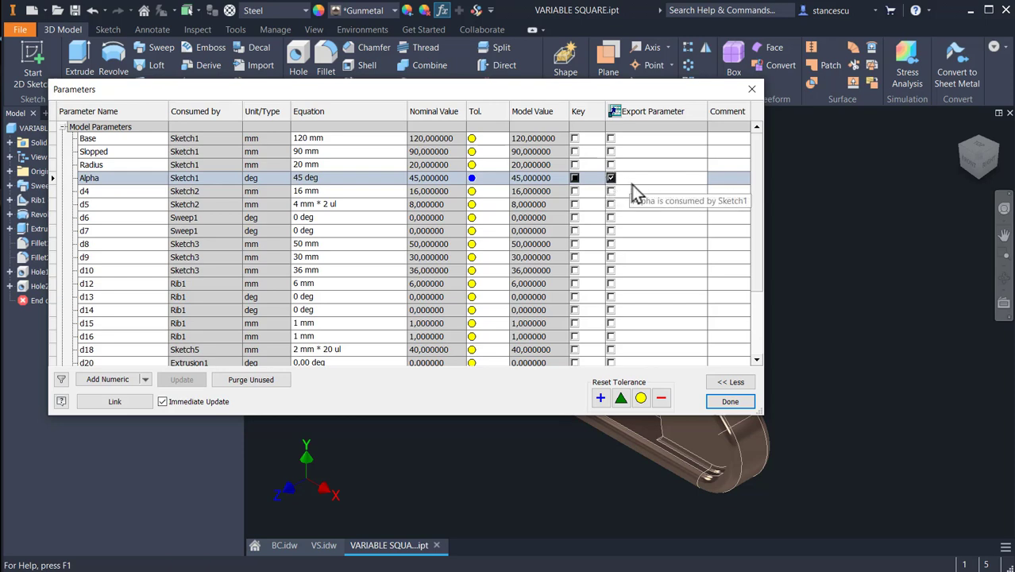
left_click(729, 403)
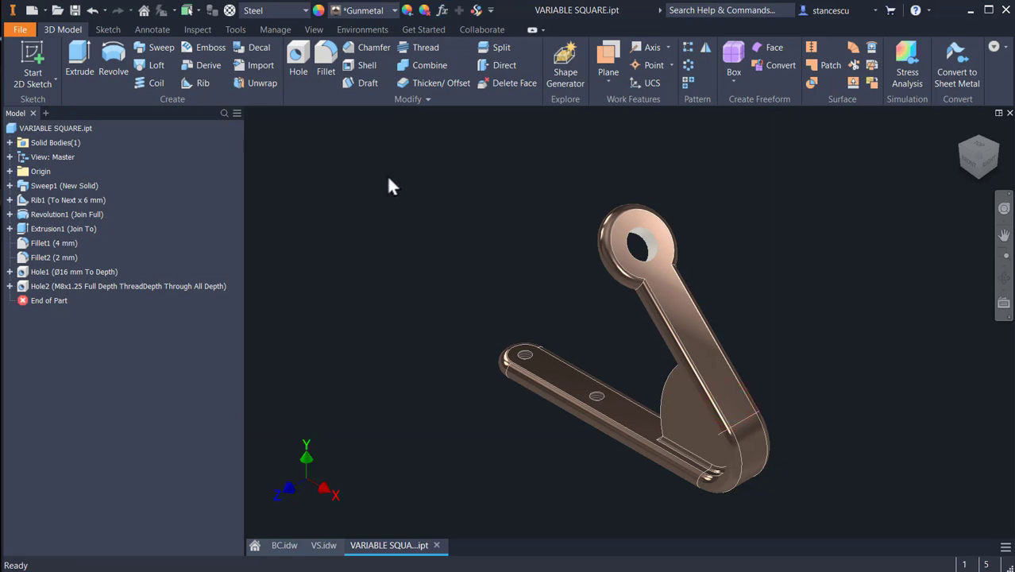
Create an iPart from the bracket, making Alpha a custom parameter column
left_click(271, 29)
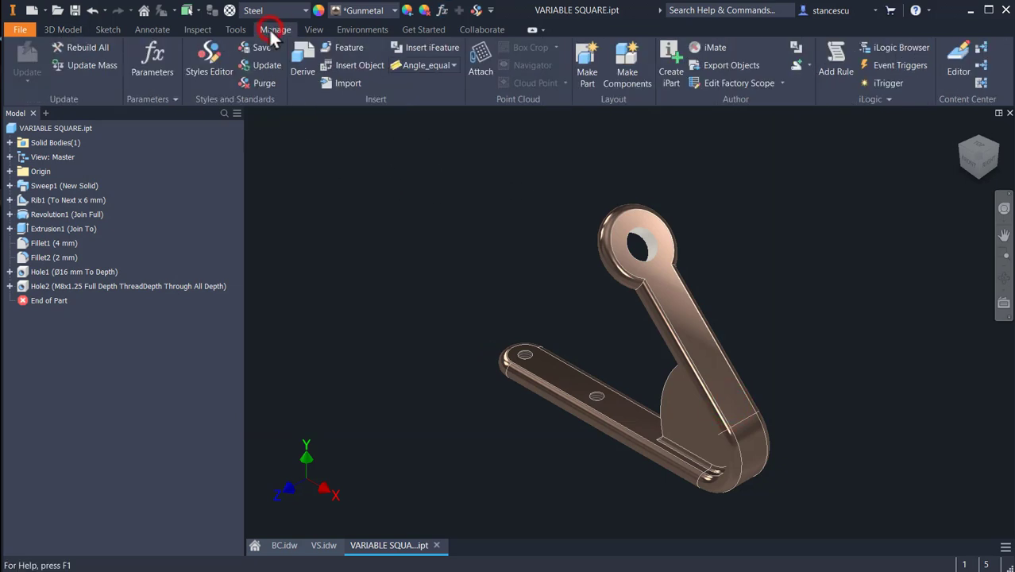
left_click(671, 54)
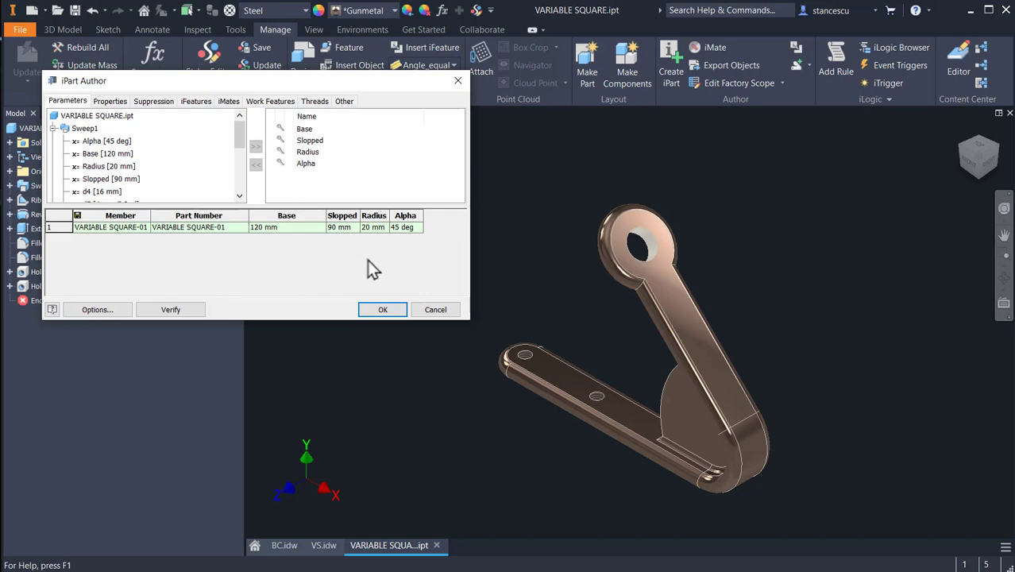
left_click(405, 228)
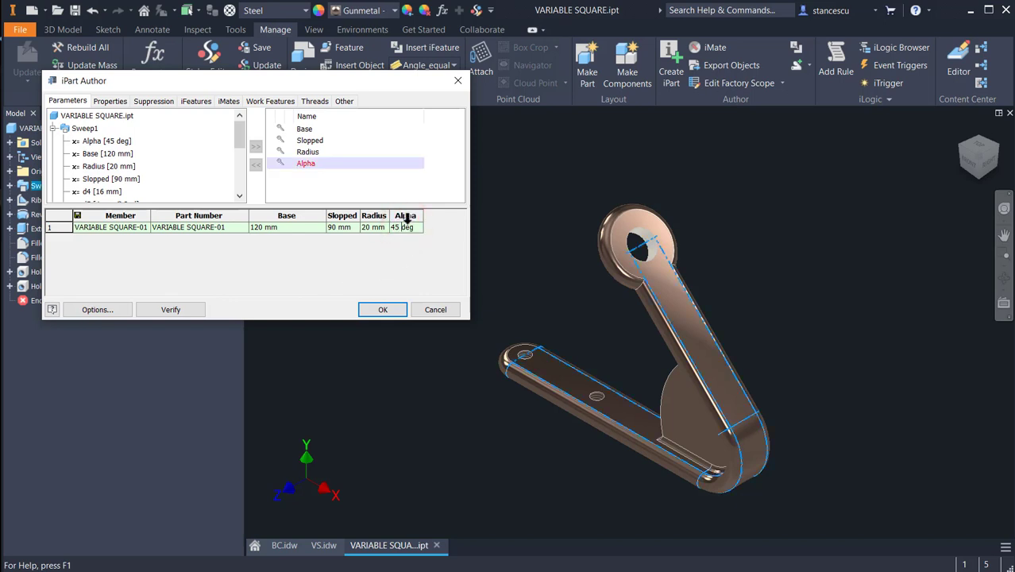
right_click(406, 220)
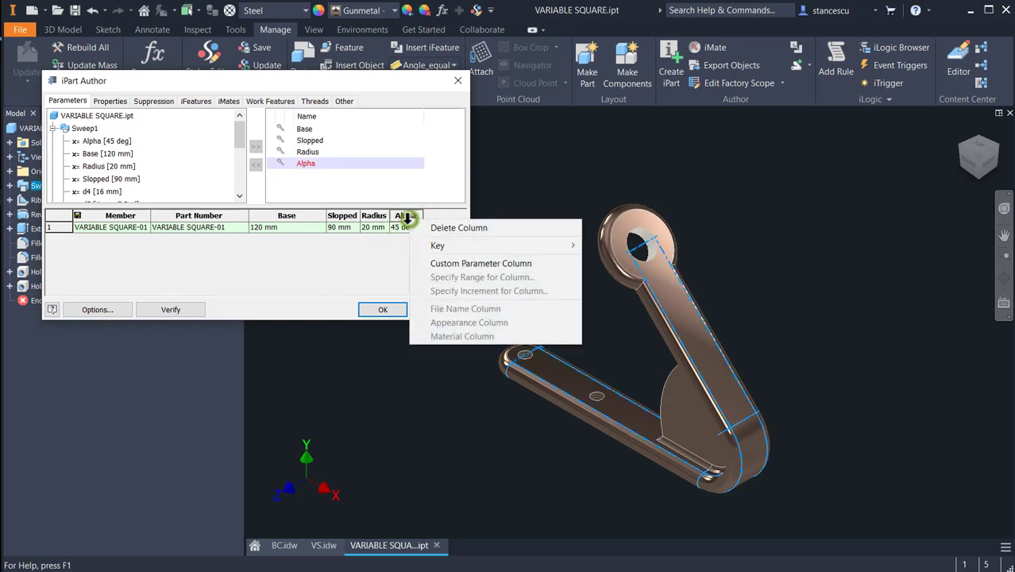
left_click(522, 265)
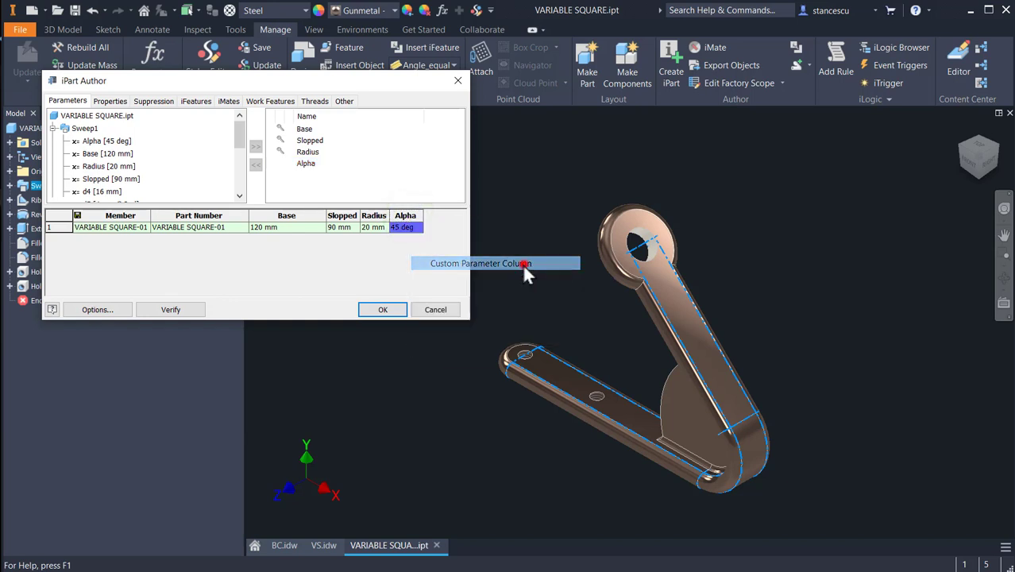
left_click(388, 311)
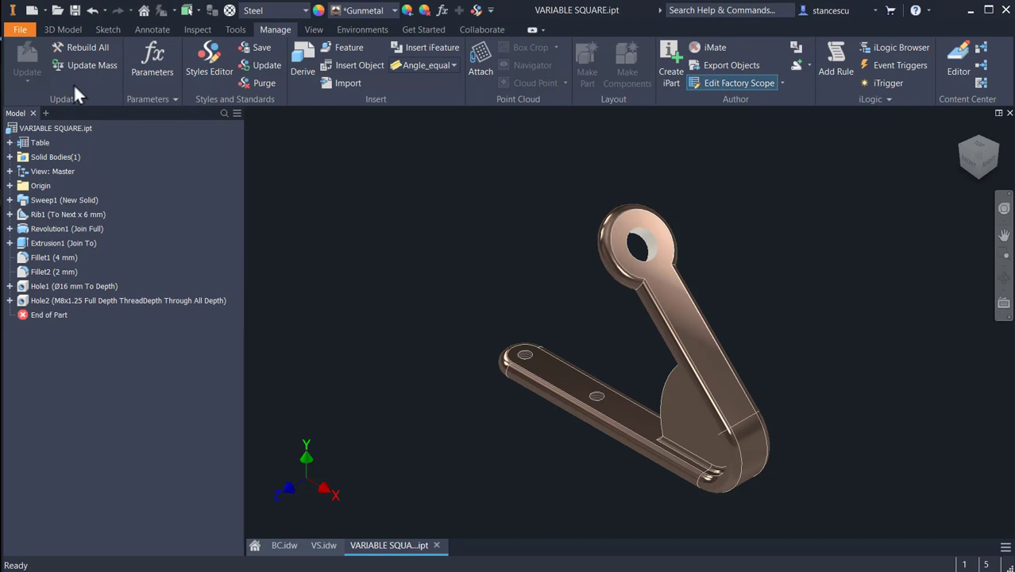
Save and close the iPart factory, and create a new assembly from the metric Standard (mm).iam template
left_click(76, 11)
left_click(1009, 113)
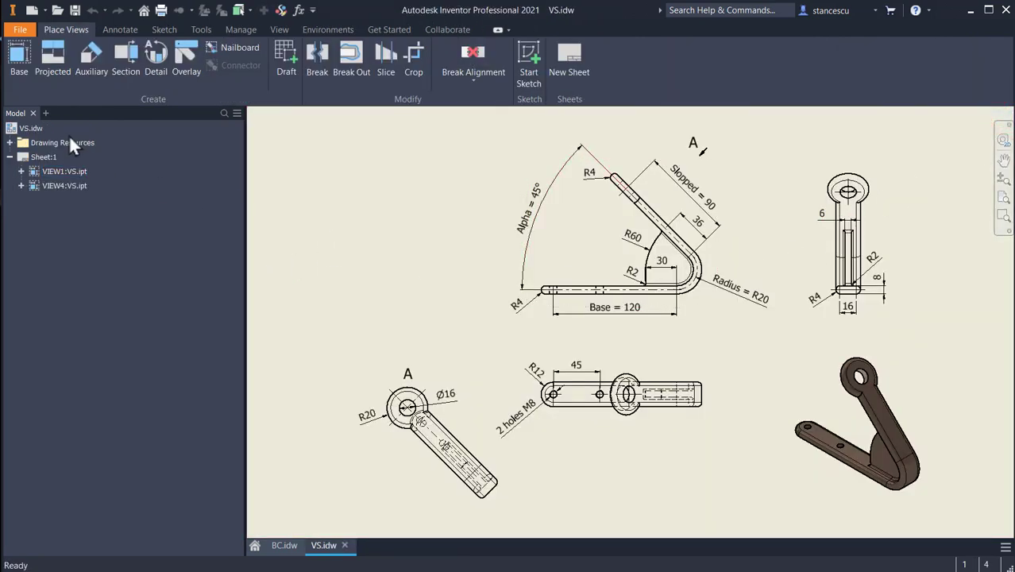
left_click(32, 11)
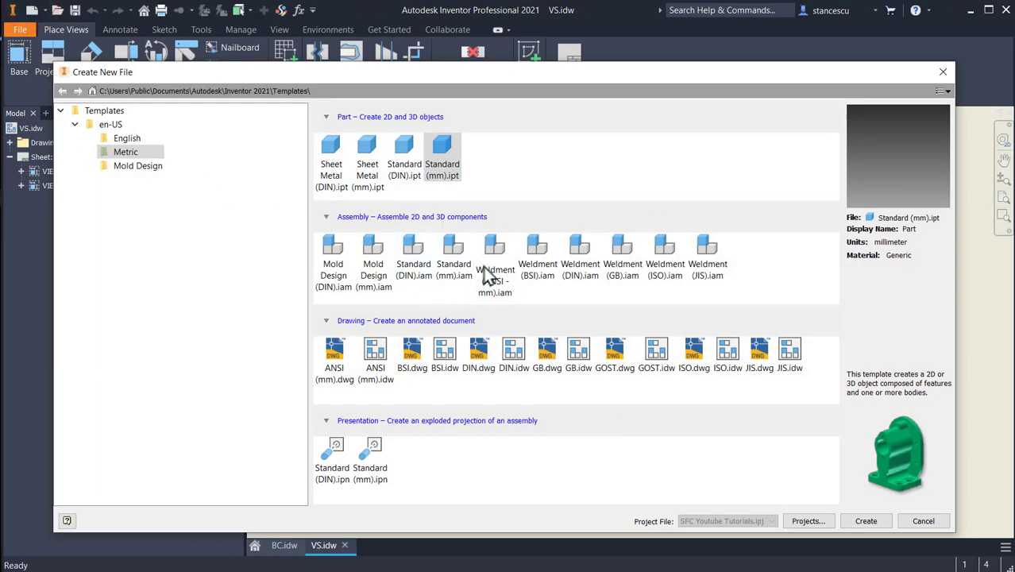
double_click(447, 265)
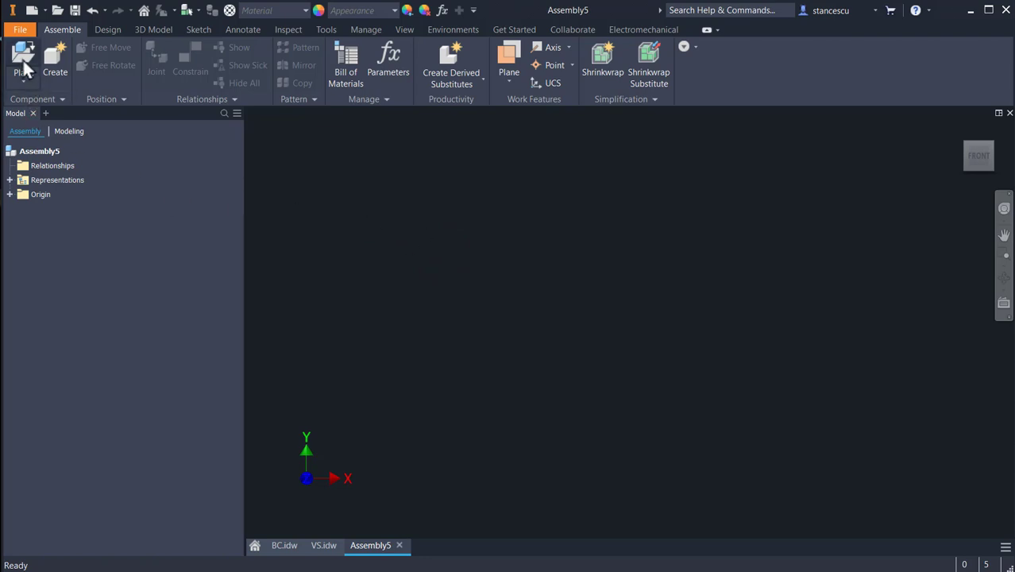
Place one BASE COMPONENT.ipt in the assembly, grounded at the origin
left_click(24, 66)
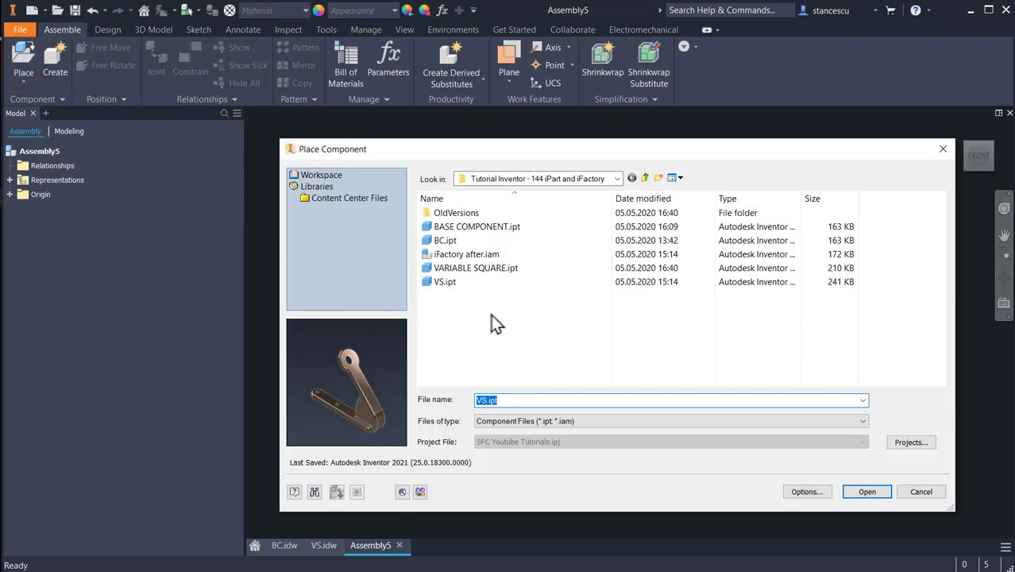
double_click(477, 227)
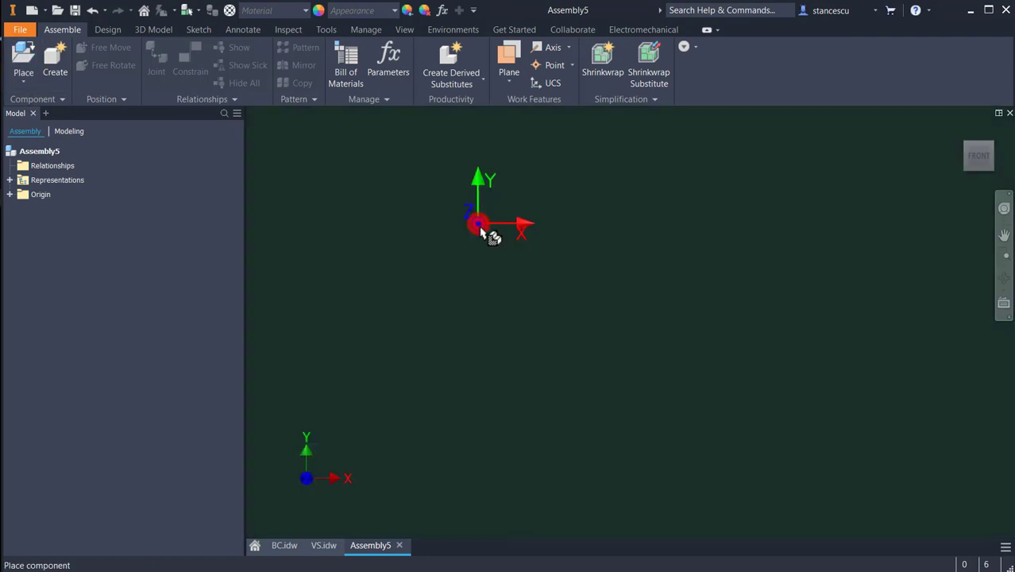
right_click(542, 278)
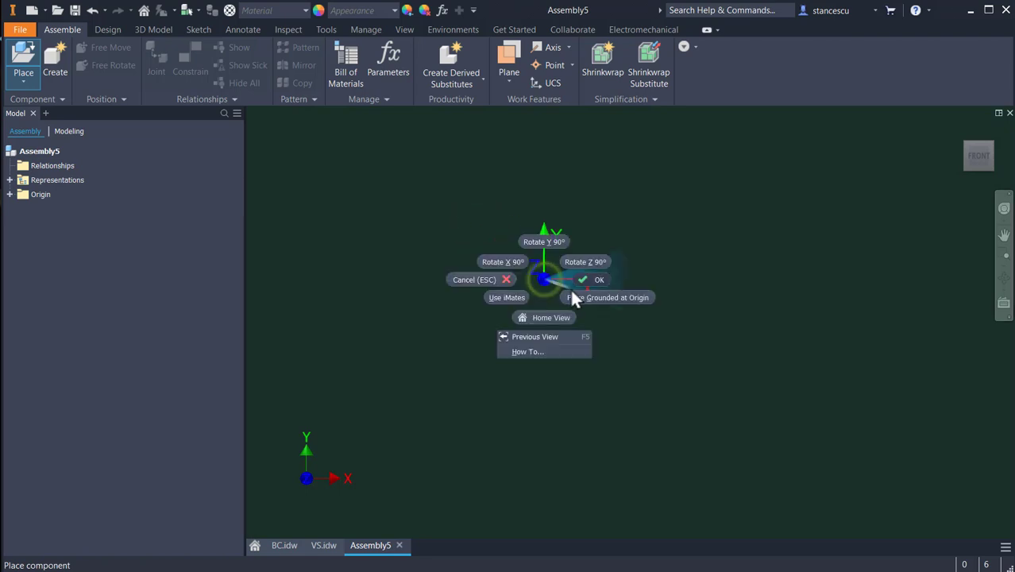
left_click(618, 297)
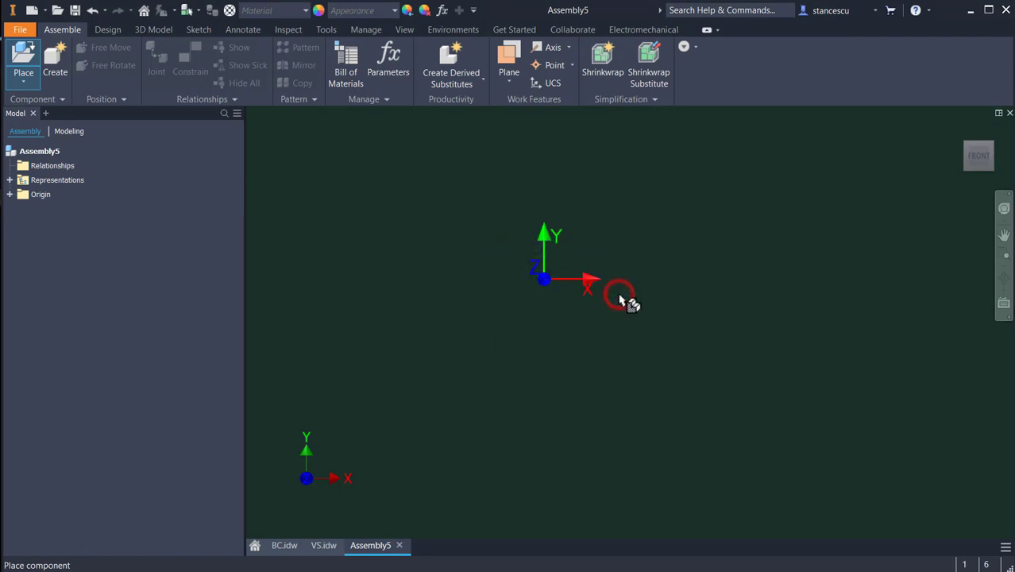
key("Escape")
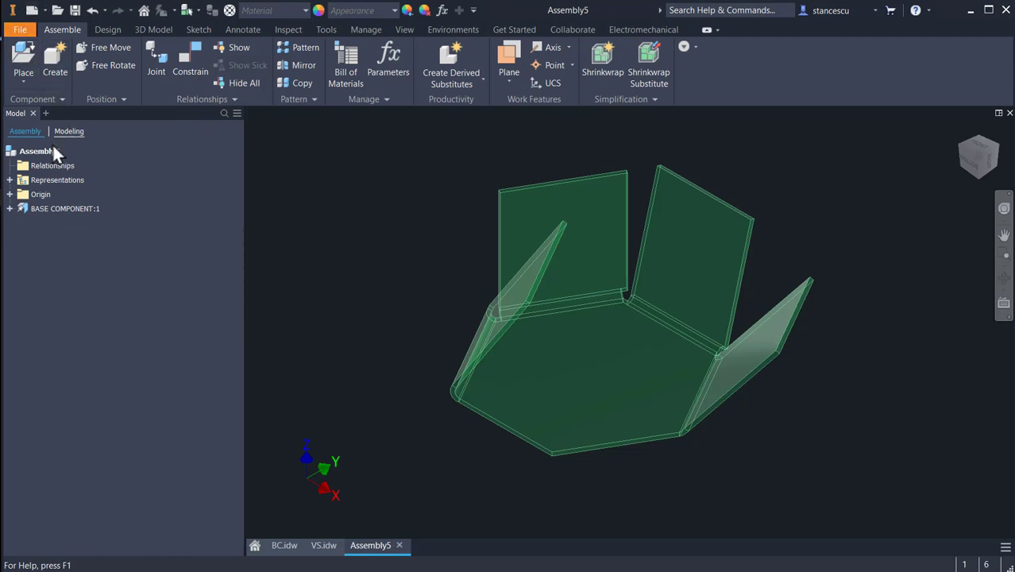
Place one VARIABLE SQUARE.ipt custom iPart beside the base component with Alpha set to 180-123
left_click(24, 57)
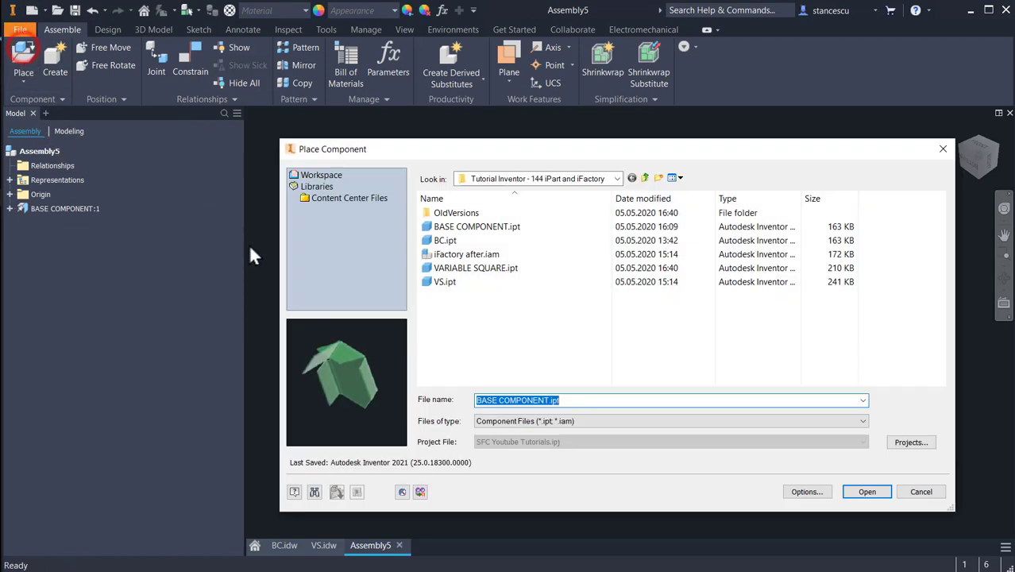
double_click(464, 271)
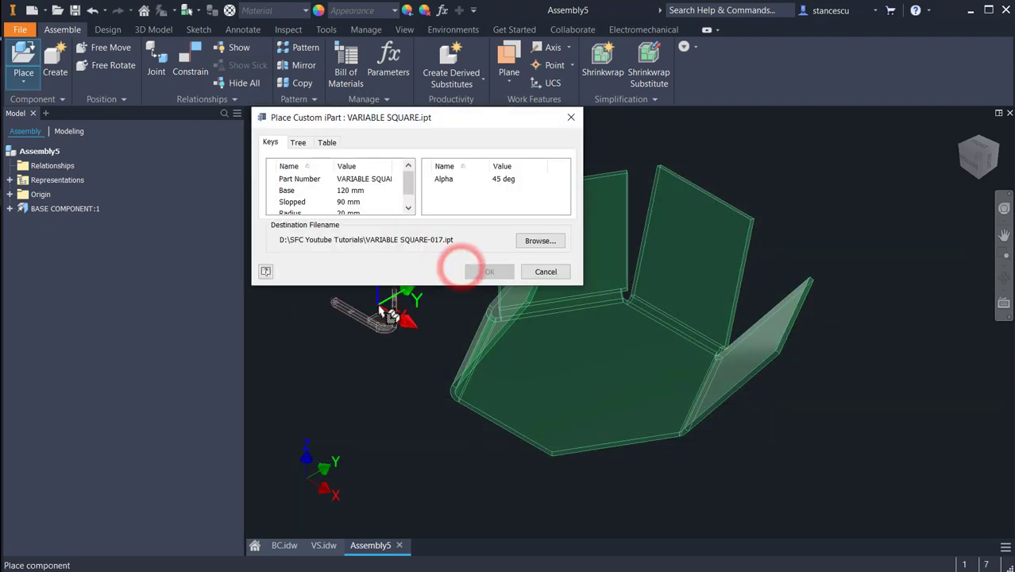
scroll(395, 349, "down", 4)
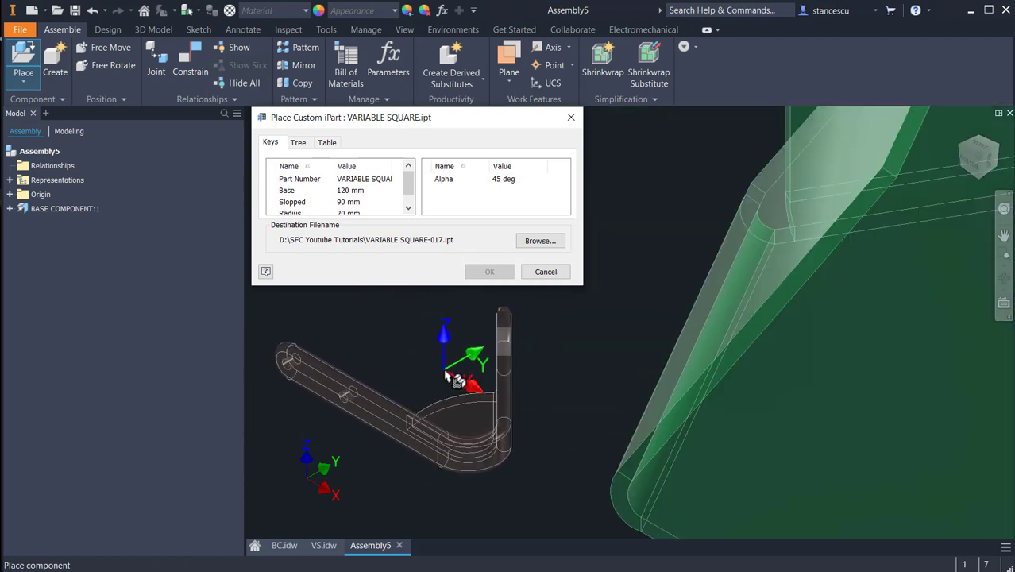
scroll(441, 375, "down", 2)
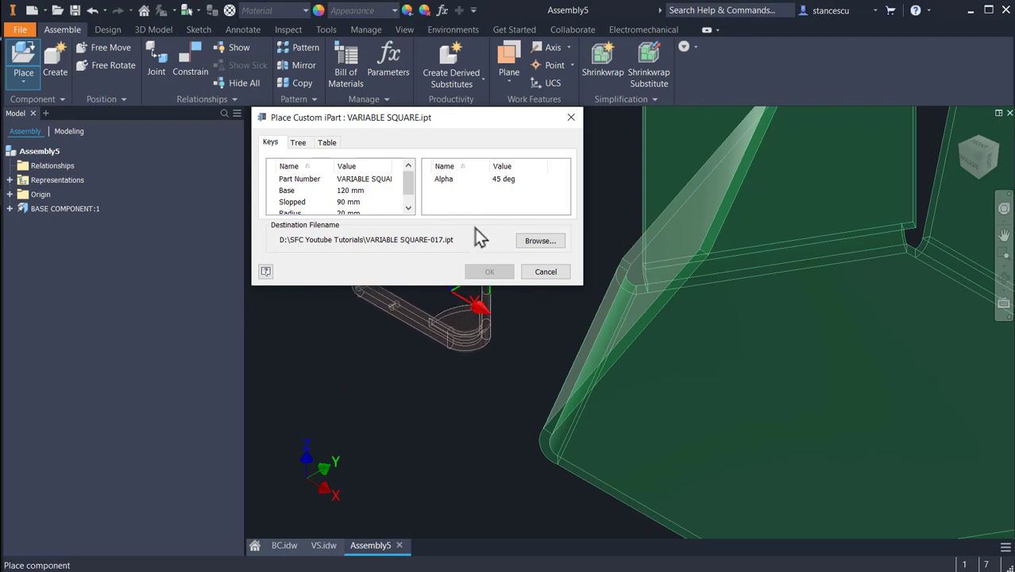
left_click(507, 181)
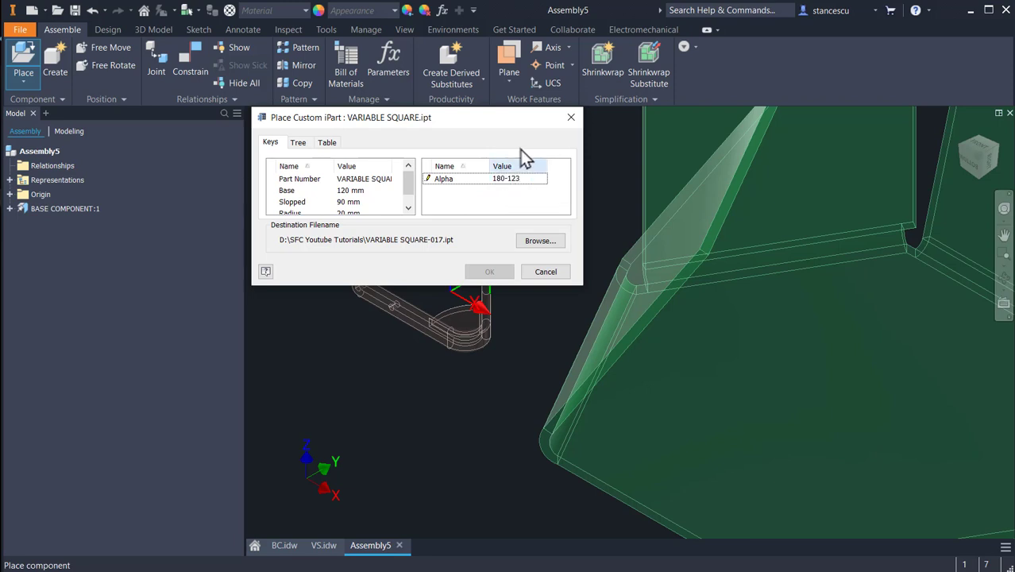
left_click(450, 370)
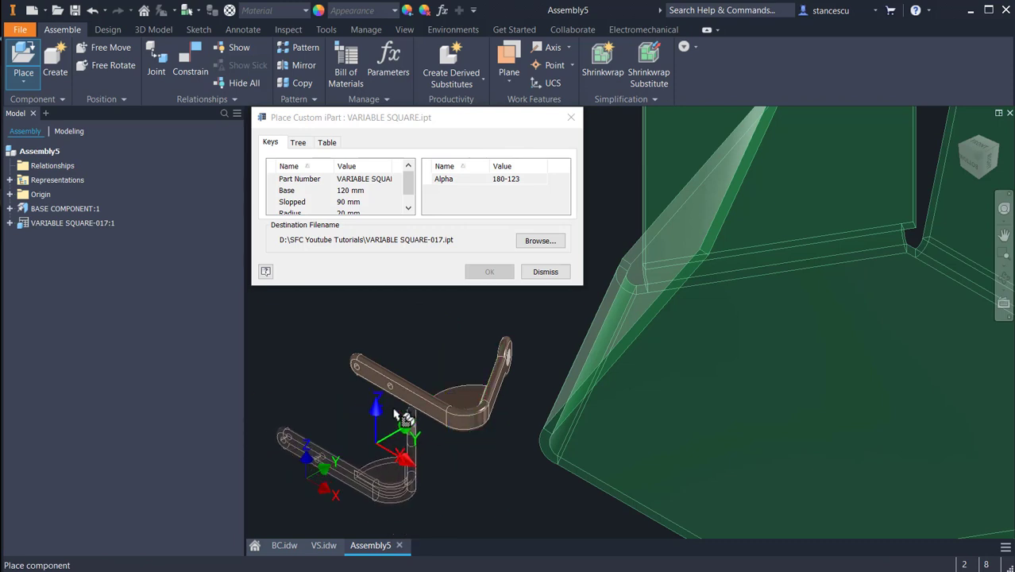
left_click(546, 273)
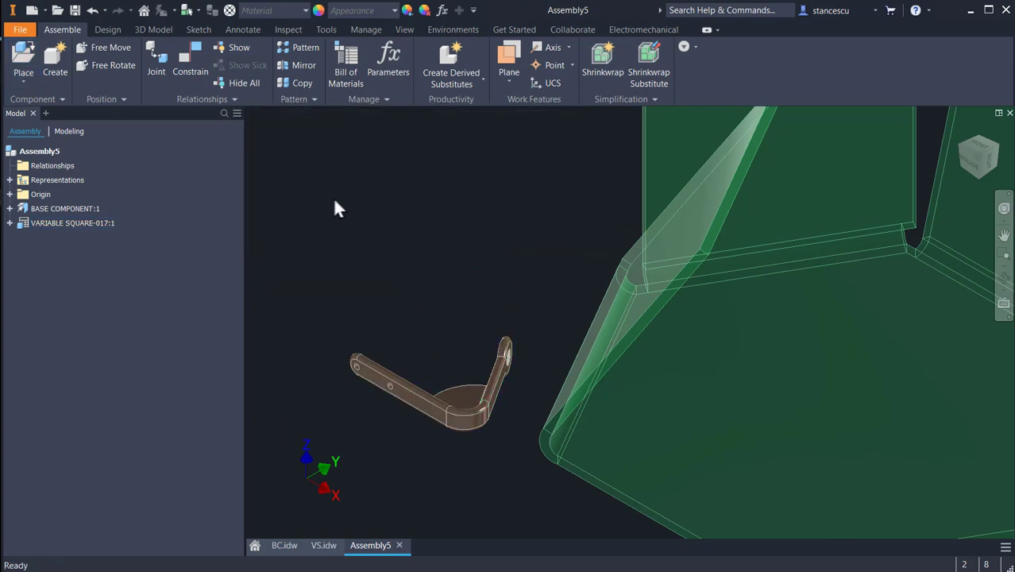
Mate the outer flat face of the bracket's base leg to the base component's floor face with 0 mm offset
left_click(186, 57)
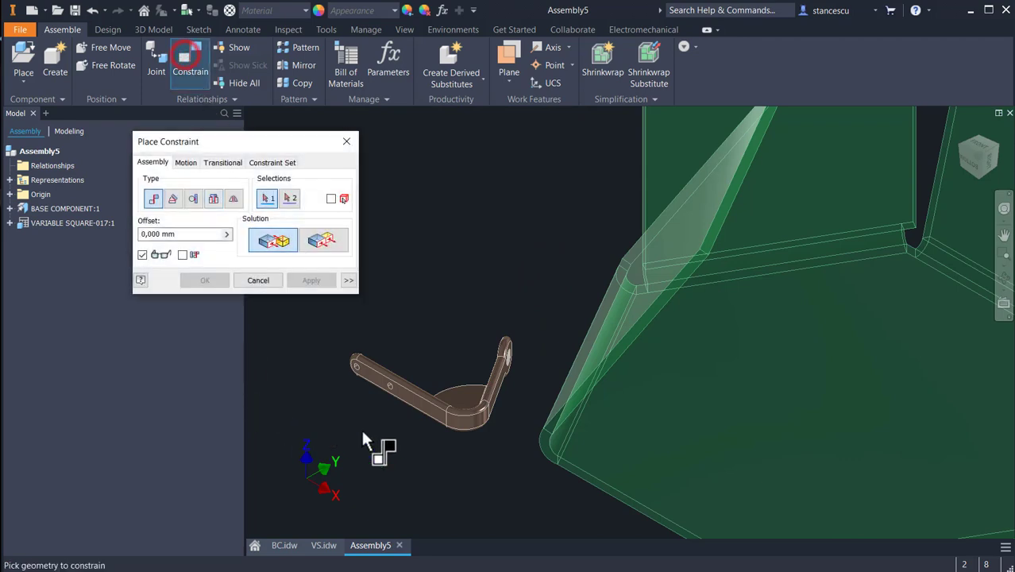
scroll(418, 421, "up", 3)
left_click(421, 392)
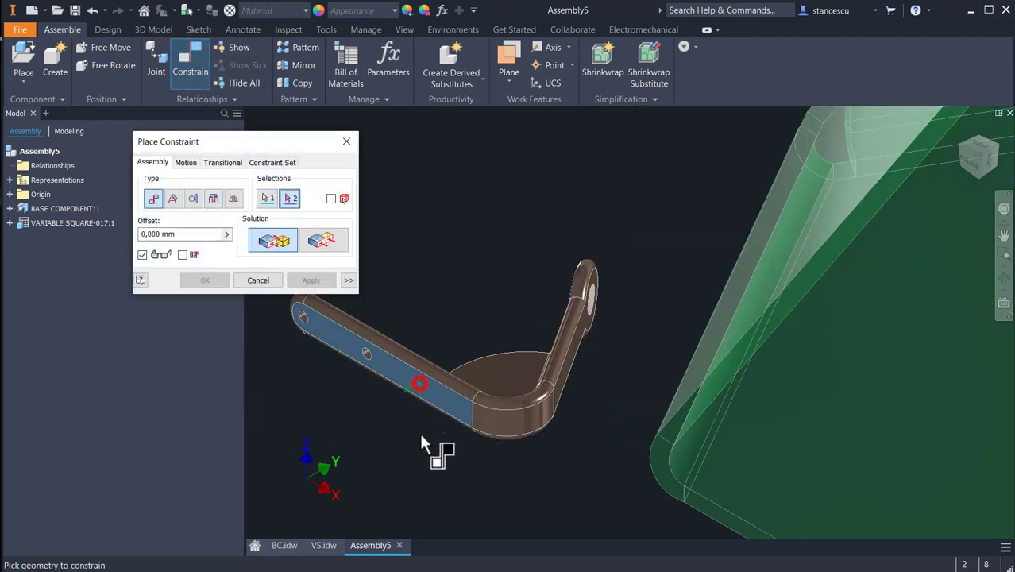
left_click(877, 475)
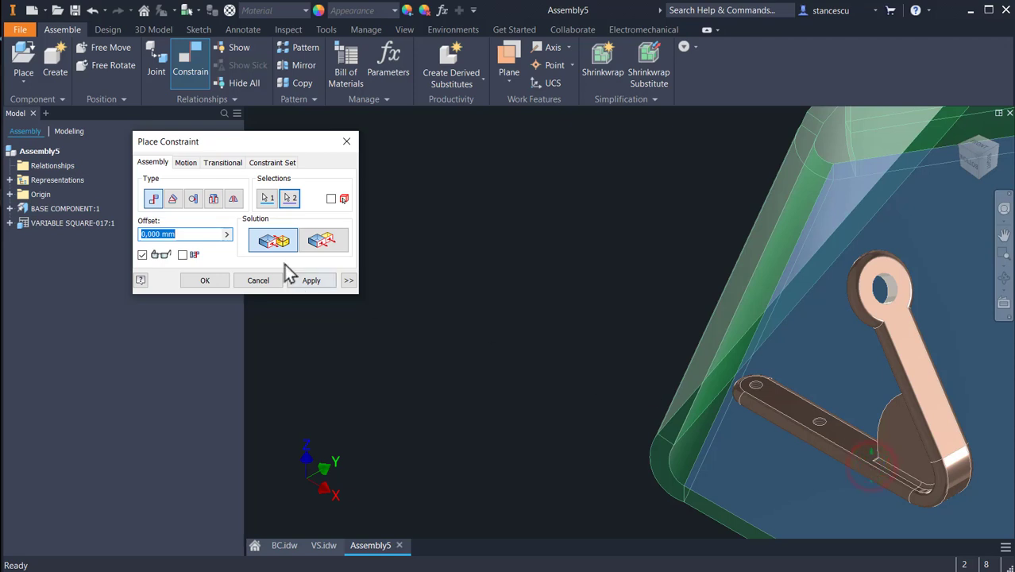
left_click(317, 286)
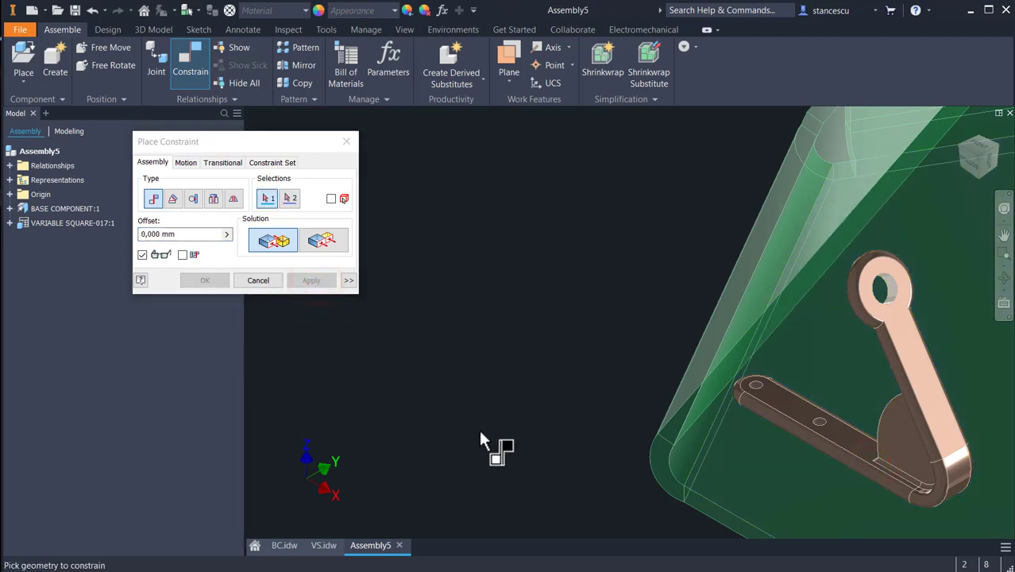
Mate the outer flat face of the bracket's sloped leg to the inner face of the base component's inclined wall with 0 mm offset
middle_click_drag(478, 427, 420, 293)
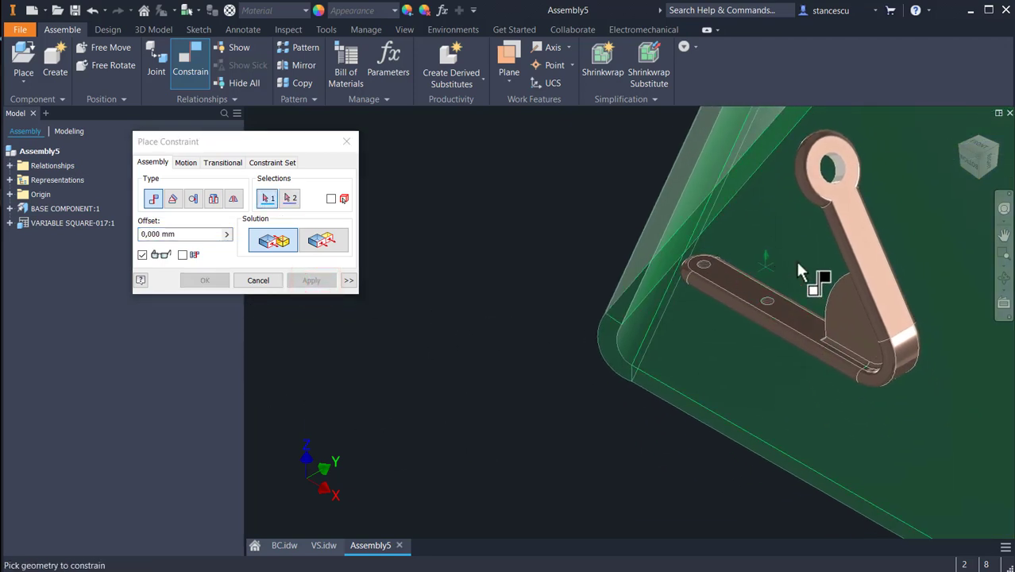
left_click(866, 257)
middle_click_drag(568, 421, 518, 423, "shift")
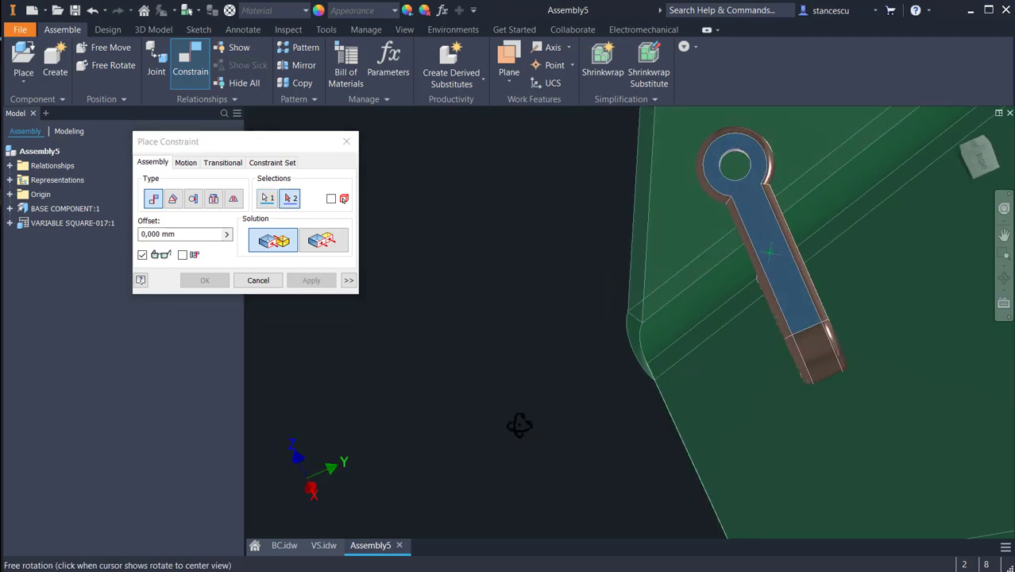
mouse_move(578, 405)
middle_mouse_down("shift")
mouse_move(615, 444)
mouse_move(610, 427)
middle_mouse_up("shift")
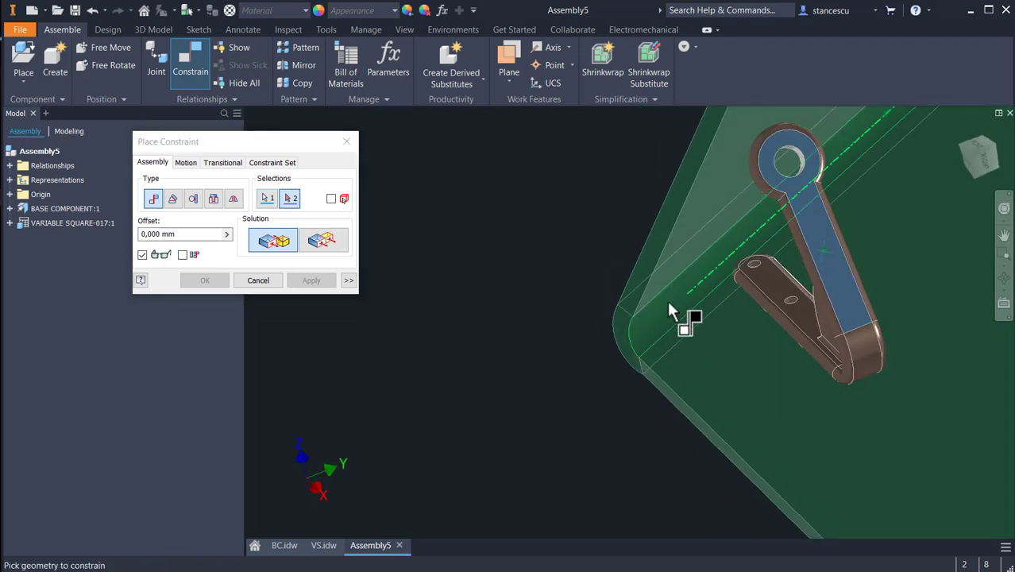
left_click(719, 178)
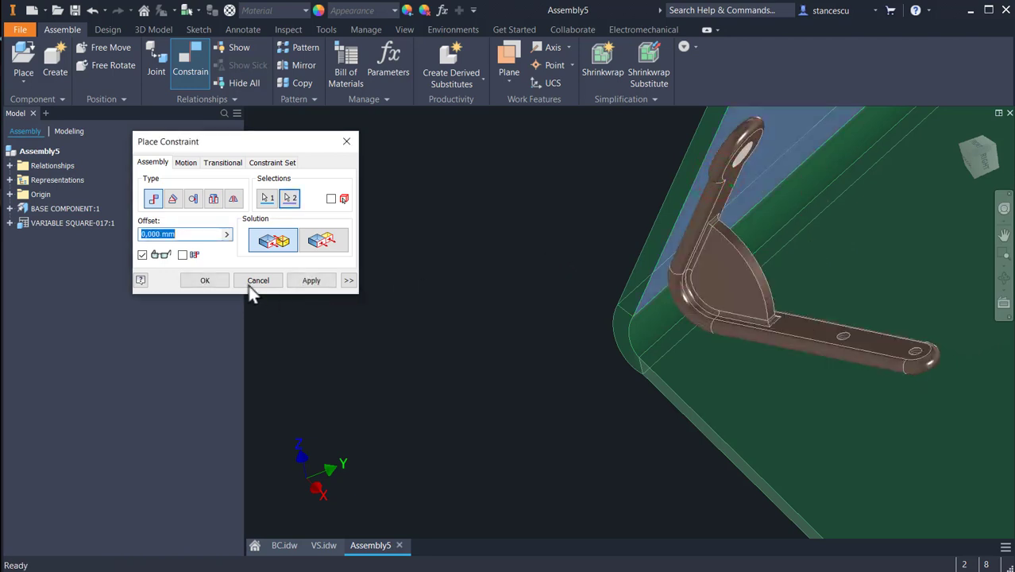
left_click(221, 277)
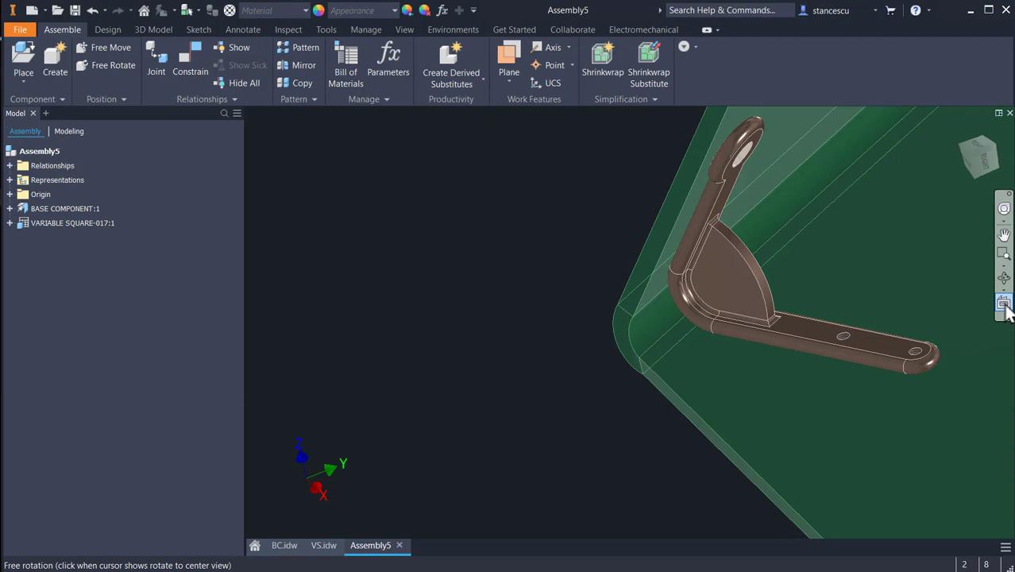
Look straight at the bracket's rib face to examine how both legs fit against the base component's floor and inclined wall
left_click(1005, 307)
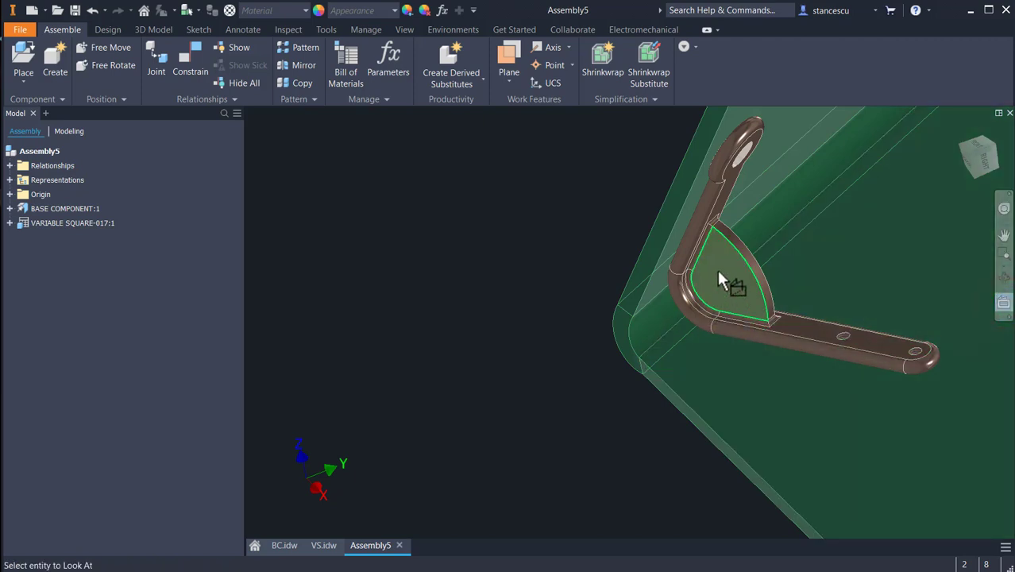
left_click(719, 280)
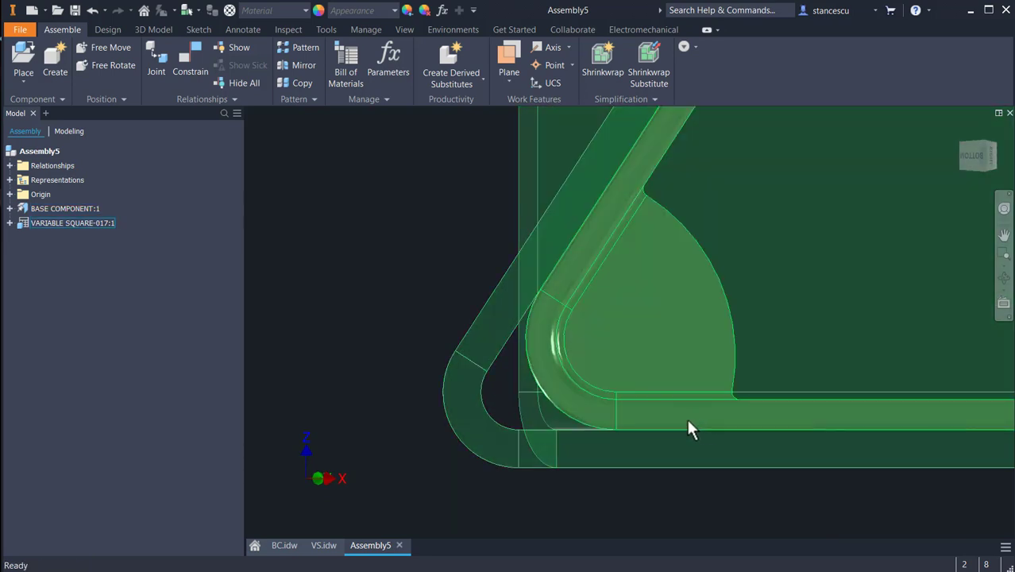
scroll(690, 429, "down", 3)
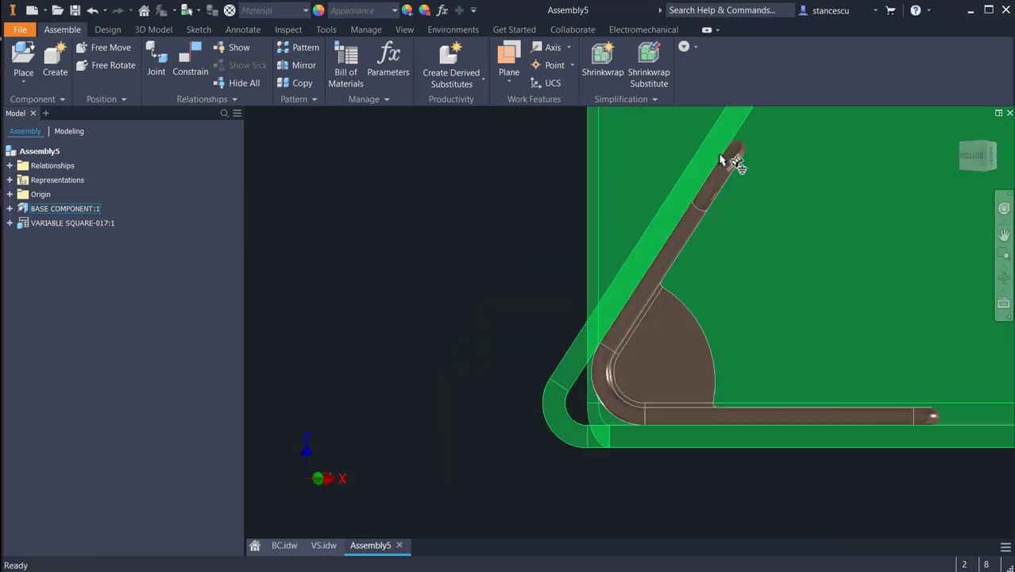
middle_click_drag(696, 505, 633, 503, "shift")
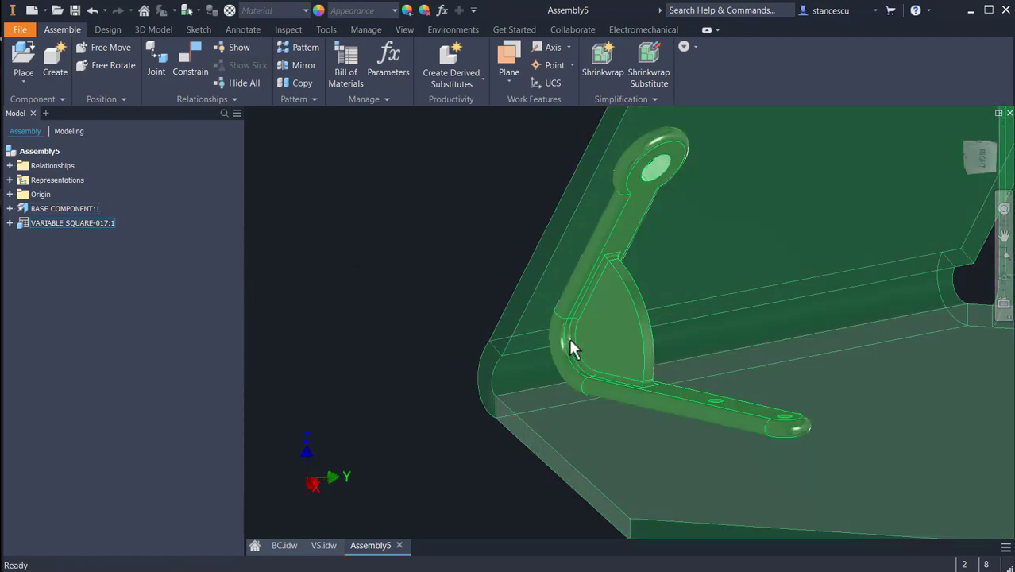
Slide the constrained bracket along the fold to about the middle of the inclined wall
left_click_drag(571, 345, 736, 334)
scroll(700, 359, "up", 2)
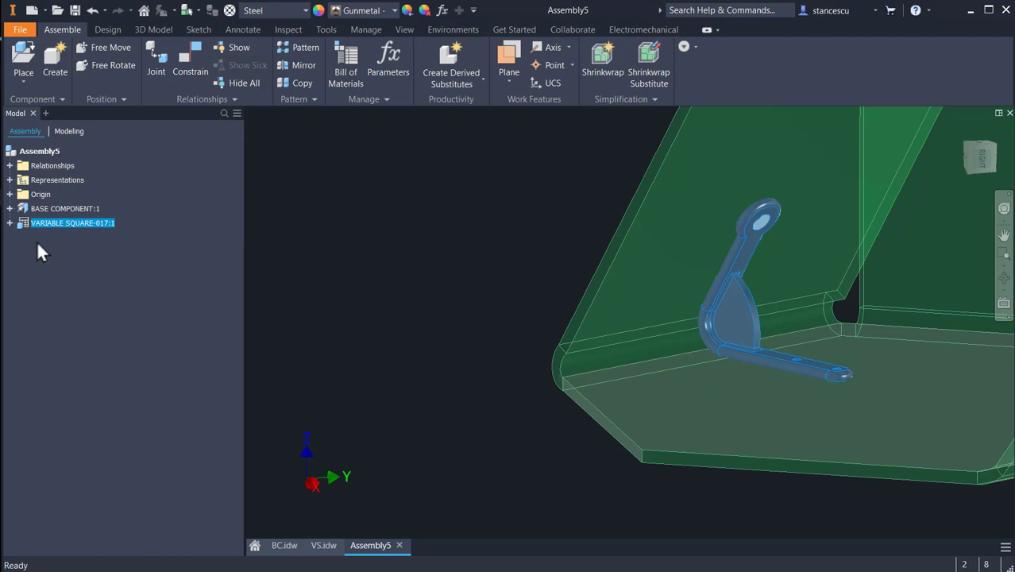
left_click(316, 236)
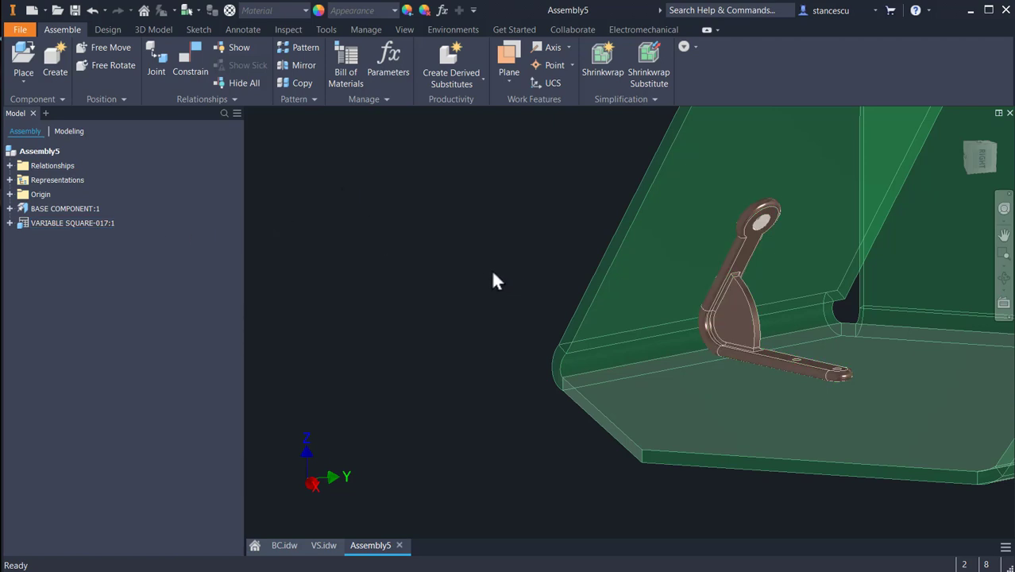
scroll(494, 272, "down", 3)
middle_click_drag(493, 272, 377, 305)
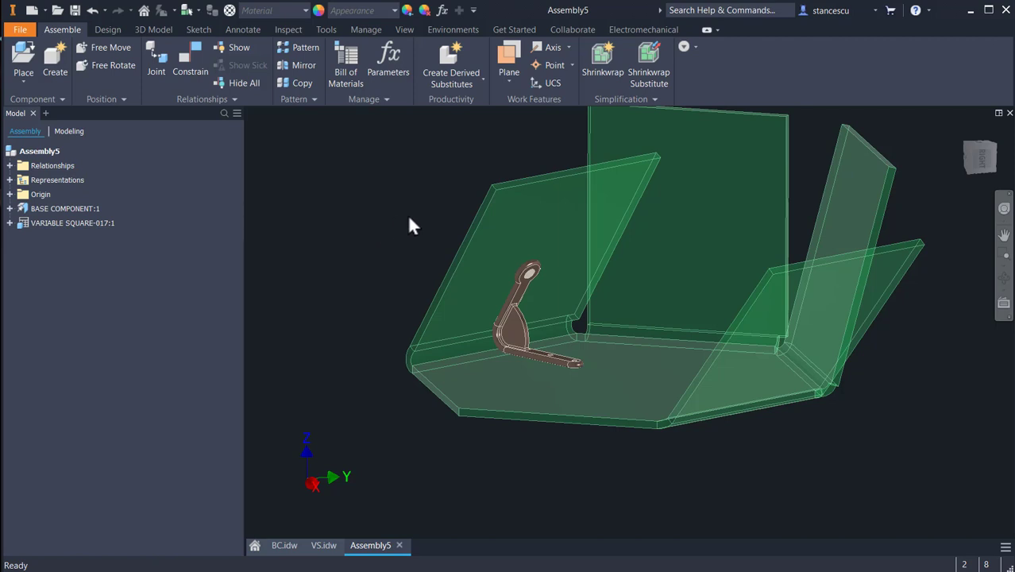
middle_click_drag(378, 236, 422, 276)
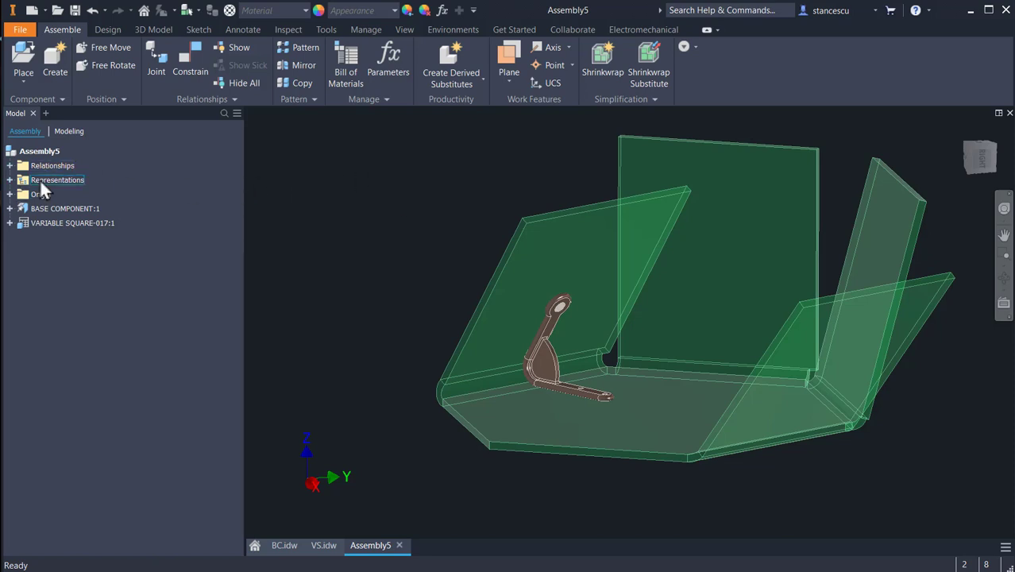
Place a VARIABLE SQUARE.ipt custom iPart with Alpha set to 90 beside the base component, save its file, and delete the extra copy
left_click(24, 61)
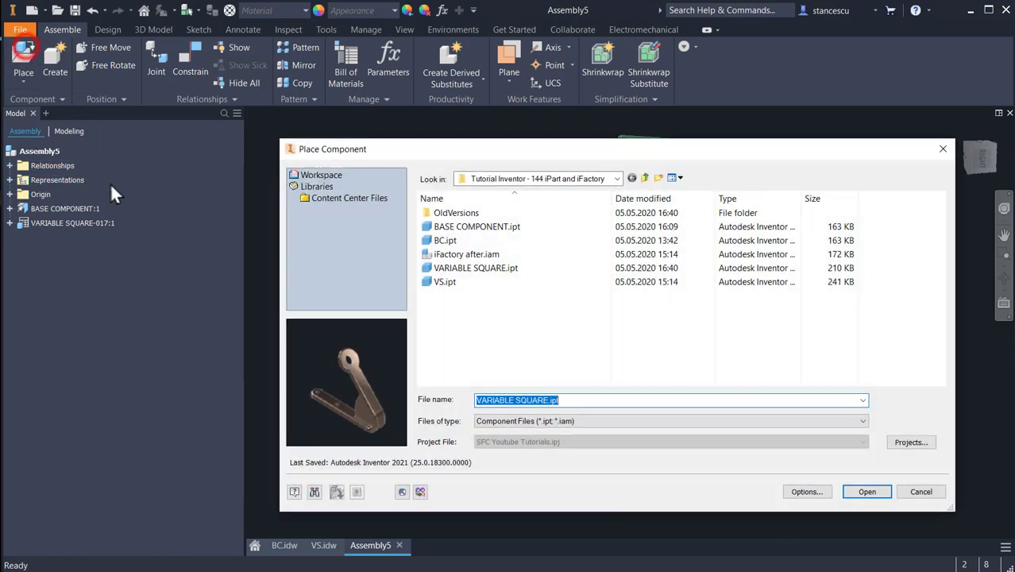
double_click(475, 267)
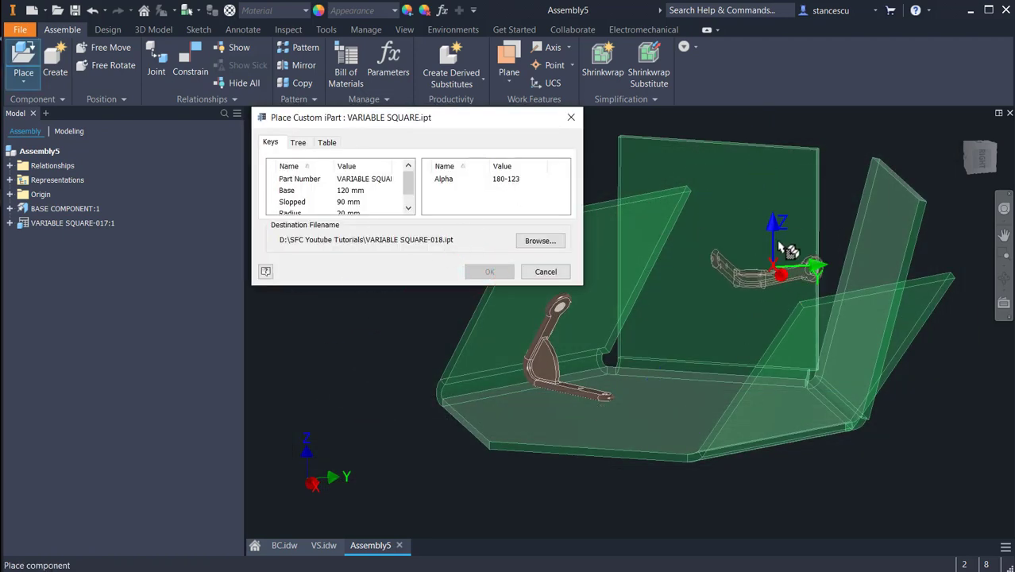
double_click(515, 179)
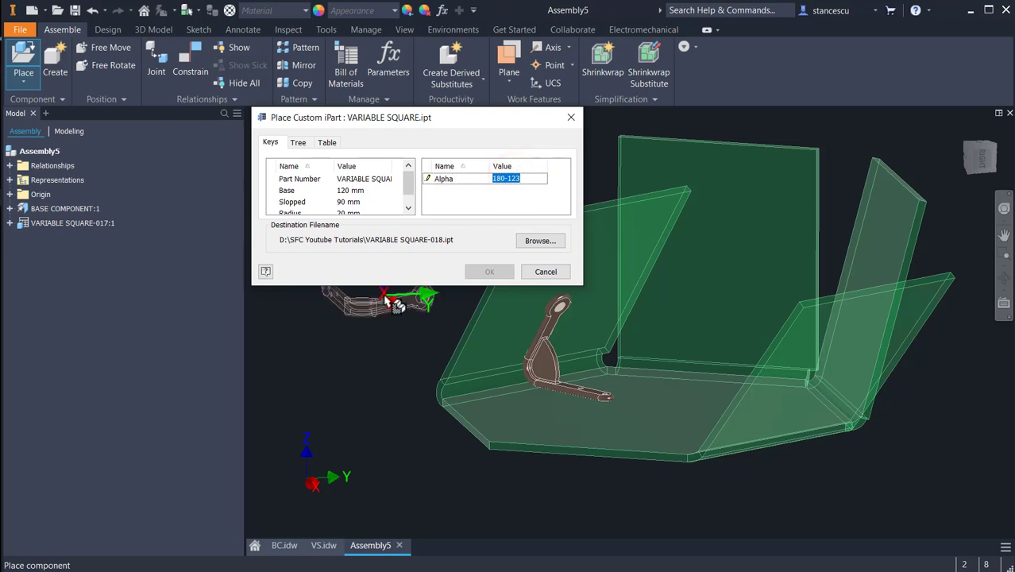
type("90")
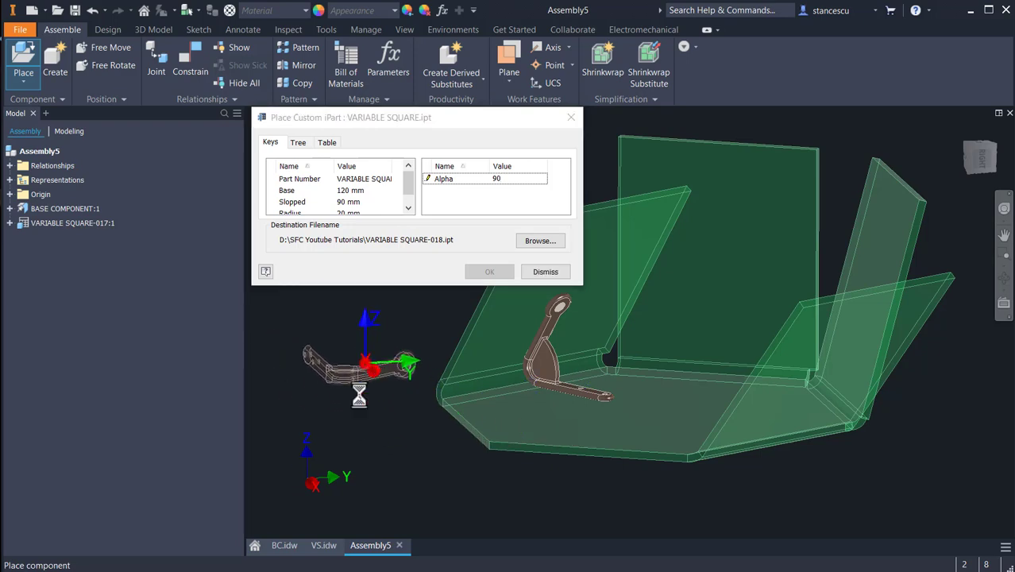
left_click(361, 370)
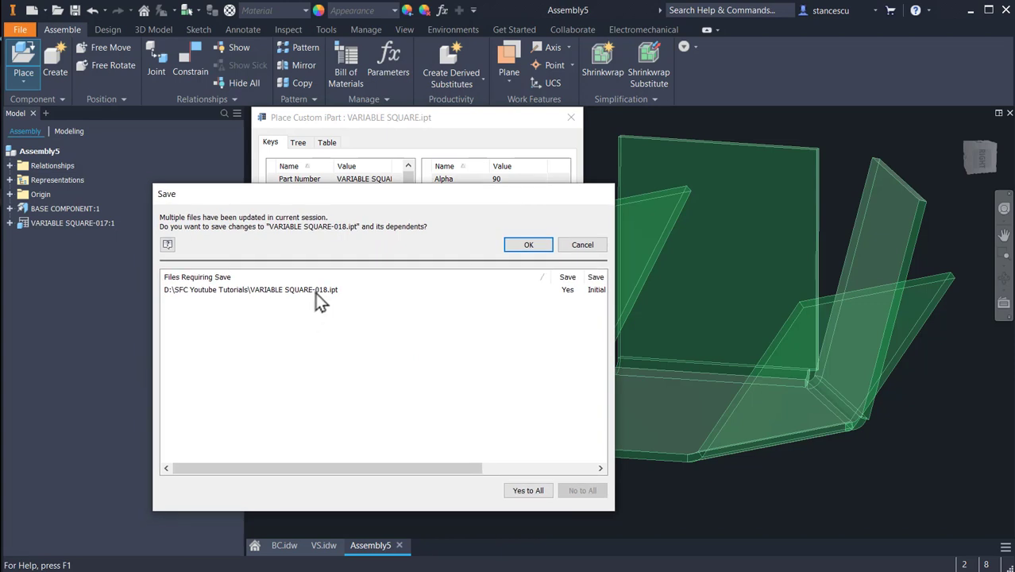
left_click(528, 244)
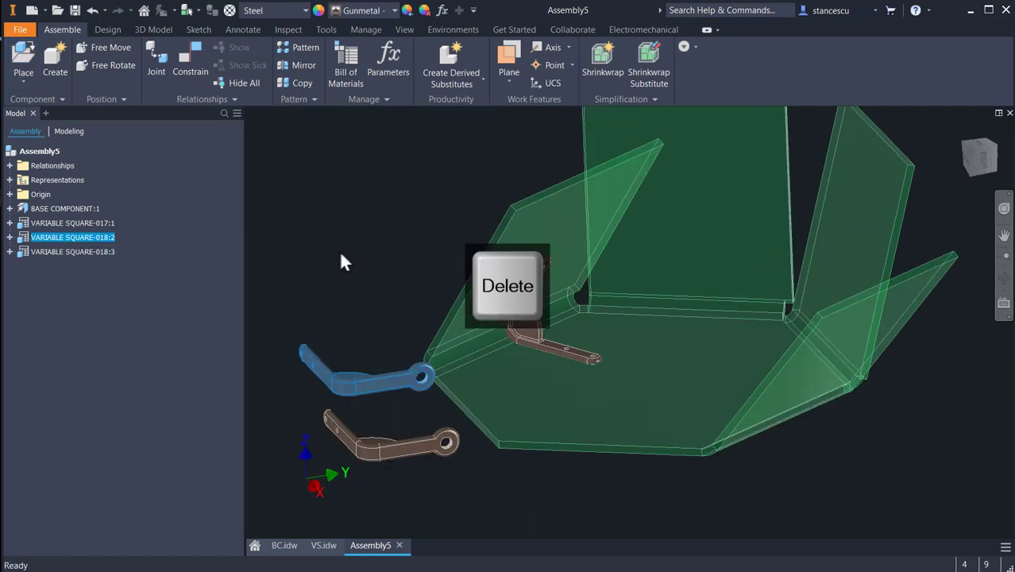
key("Delete")
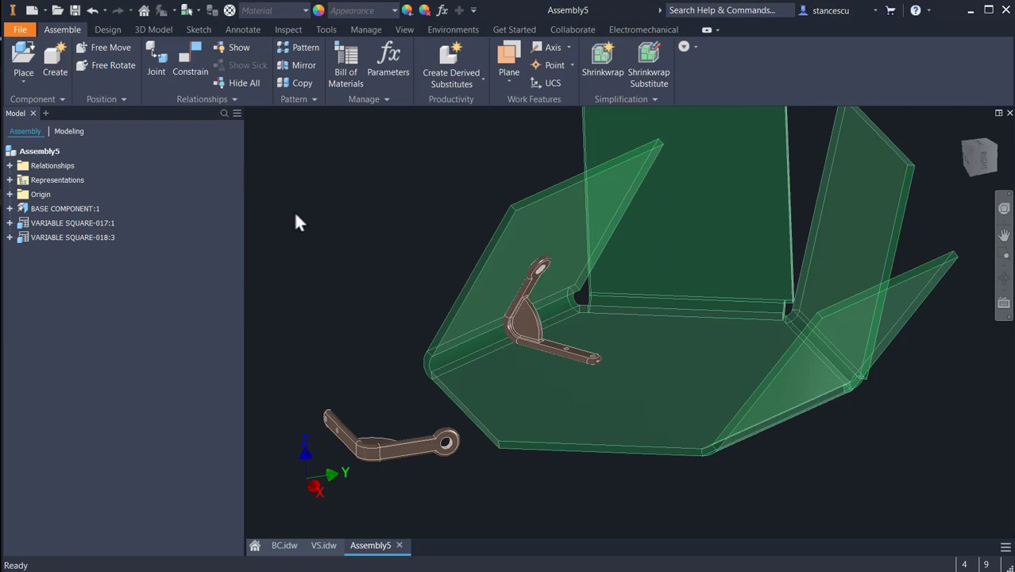
Mate the outer flat face of the 90-degree bracket's base leg to the base component's floor face with 0 mm offset
left_click(193, 53)
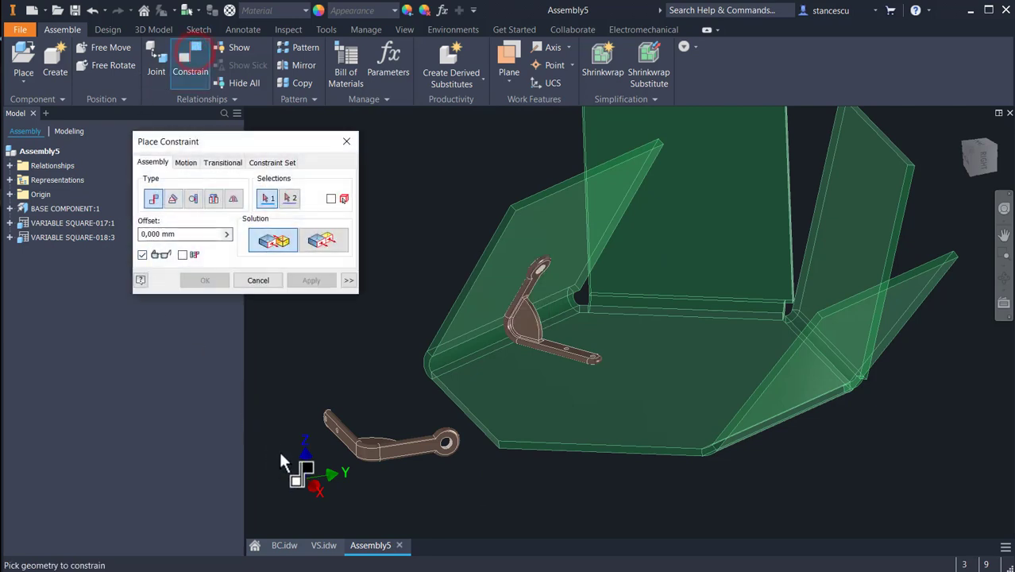
scroll(295, 464, "up", 4)
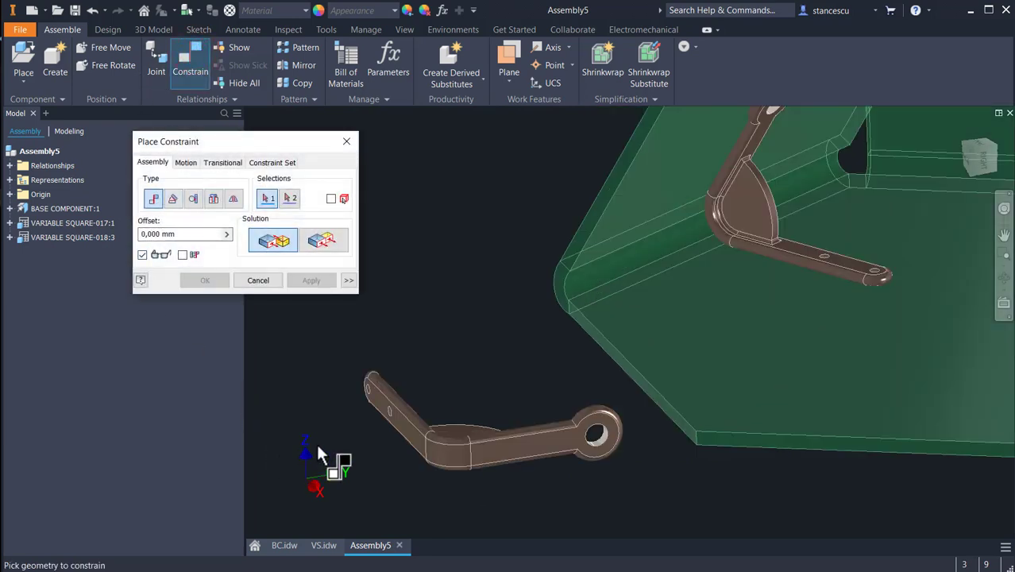
left_click(405, 430)
left_click(824, 361)
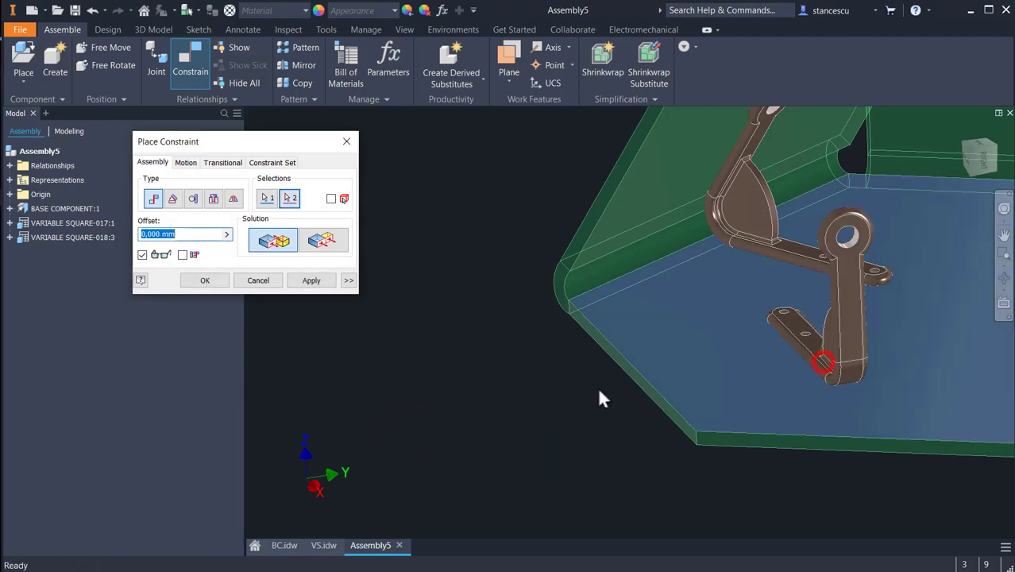
left_click(324, 282)
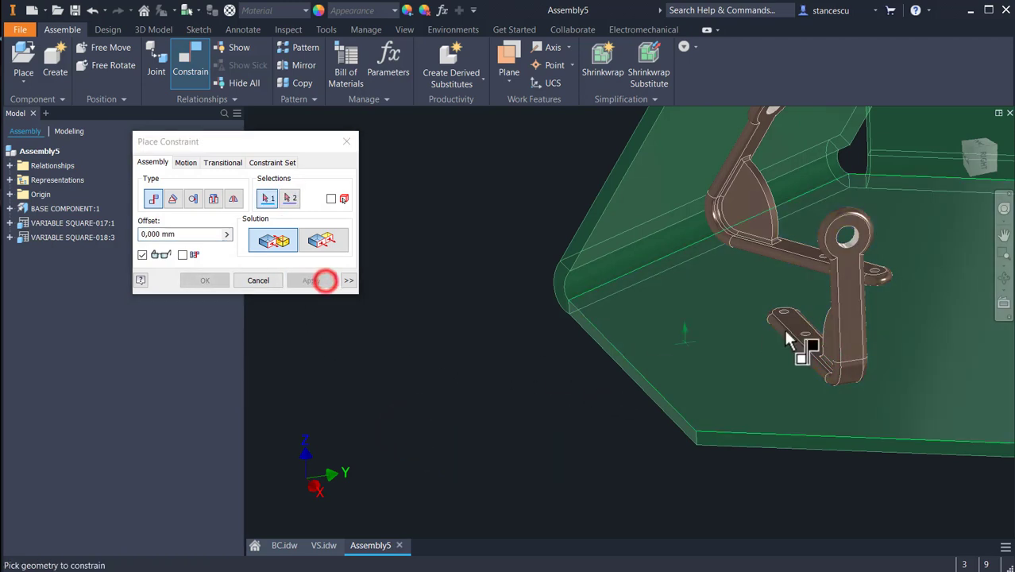
Mate the outer face of the 90-degree bracket's upright leg to the inner face of the vertical wall with 0 mm offset
left_click(852, 287)
middle_click_drag(893, 313, 692, 207, "shift")
left_click(693, 210)
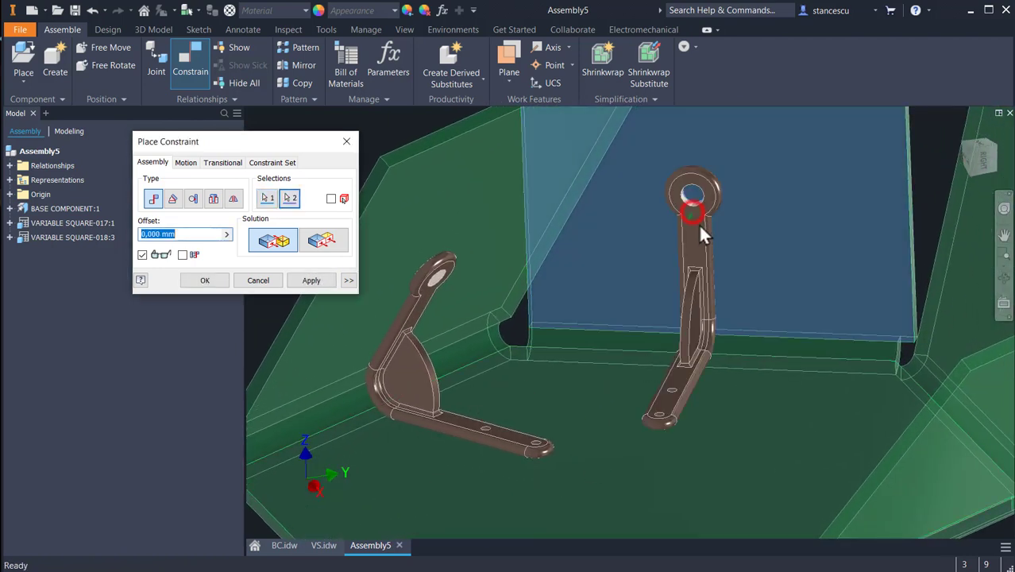
left_click(205, 280)
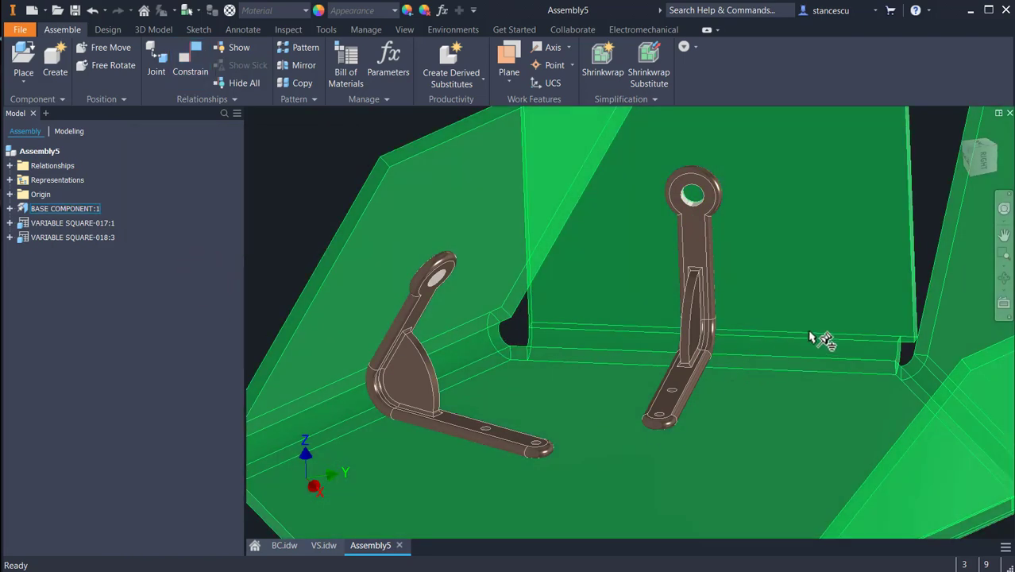
Look straight at the 90-degree bracket's rib face, examine its fit against the floor and vertical wall, and return to the home view
middle_click_drag(821, 340, 947, 337, "shift")
middle_click_drag(861, 329, 720, 313)
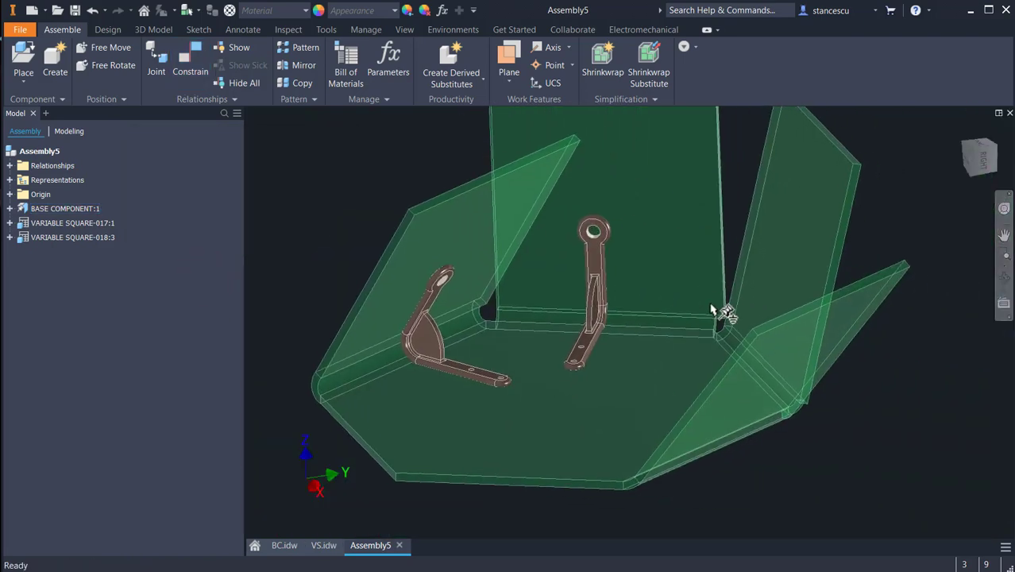
left_click(1005, 305)
left_click(642, 308)
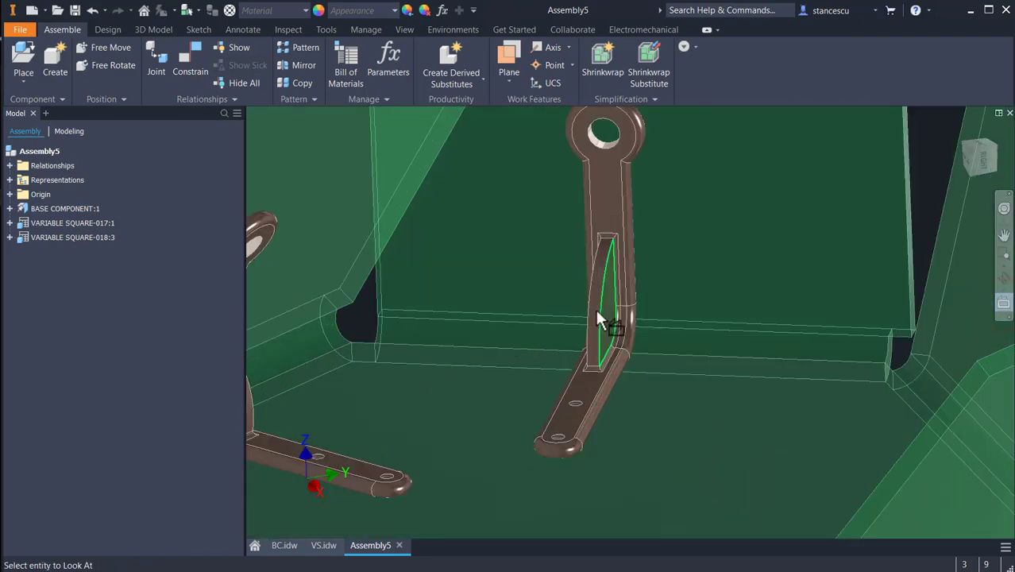
left_click(603, 319)
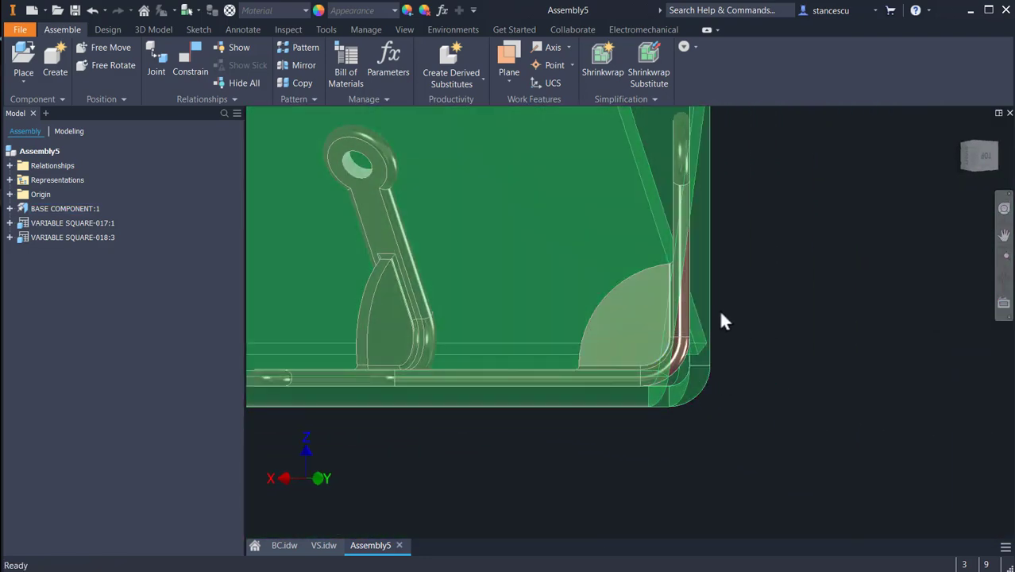
scroll(688, 253, "up", 2)
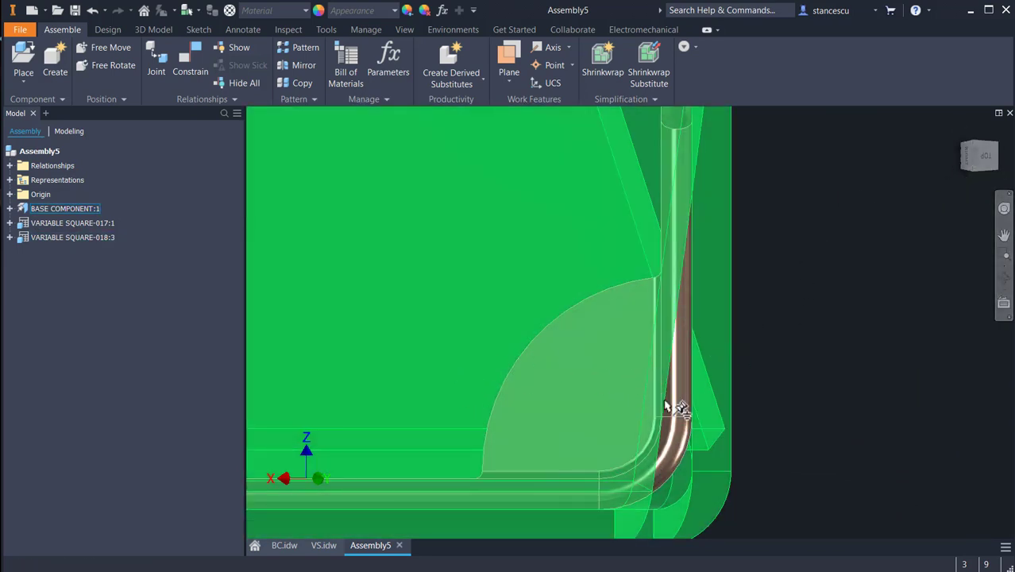
scroll(810, 349, "up", 5)
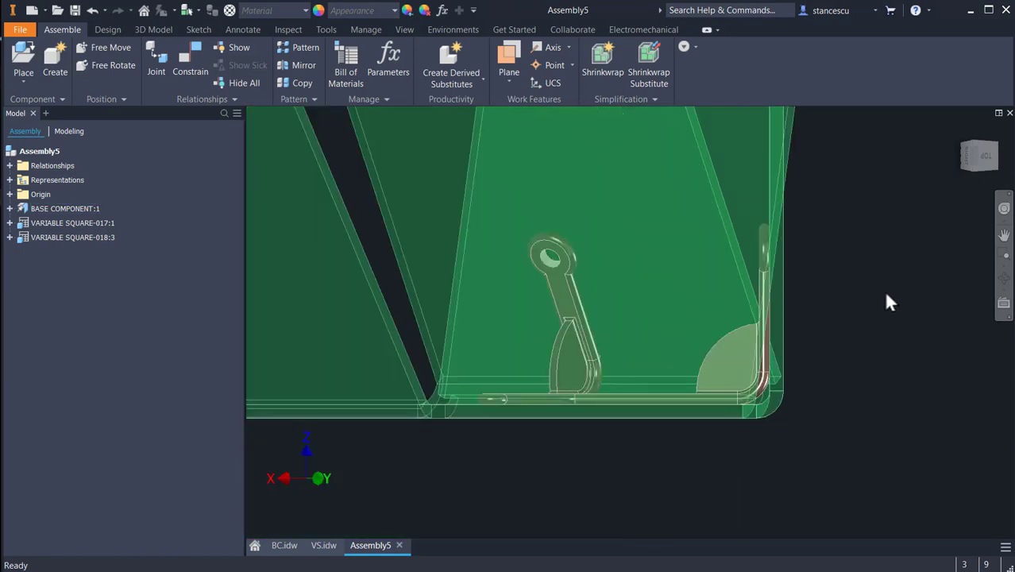
key("F6")
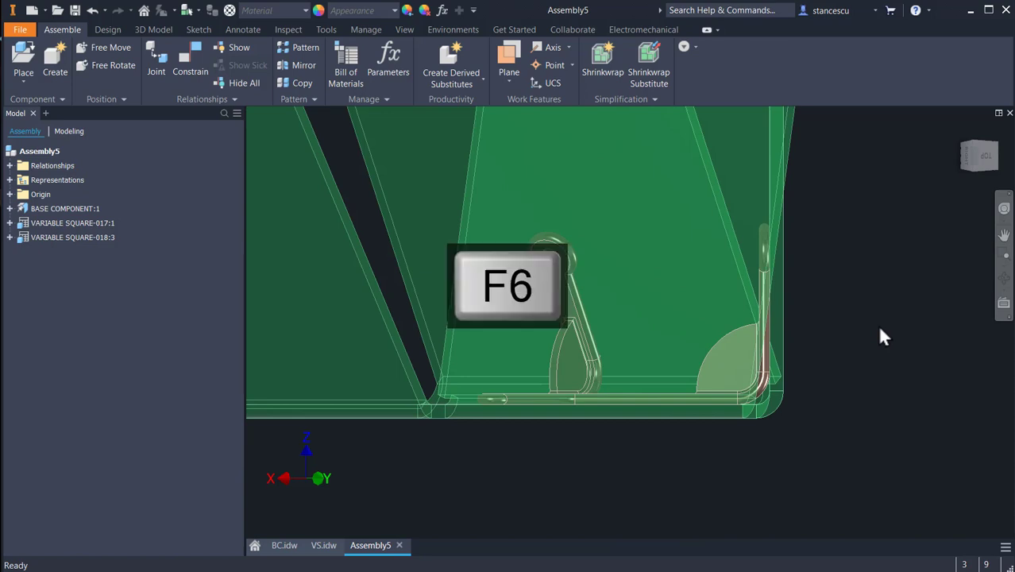
Place one VARIABLE SQUARE.ipt custom iPart with Alpha set to 180-75 beside the base component and save its file
left_click(22, 56)
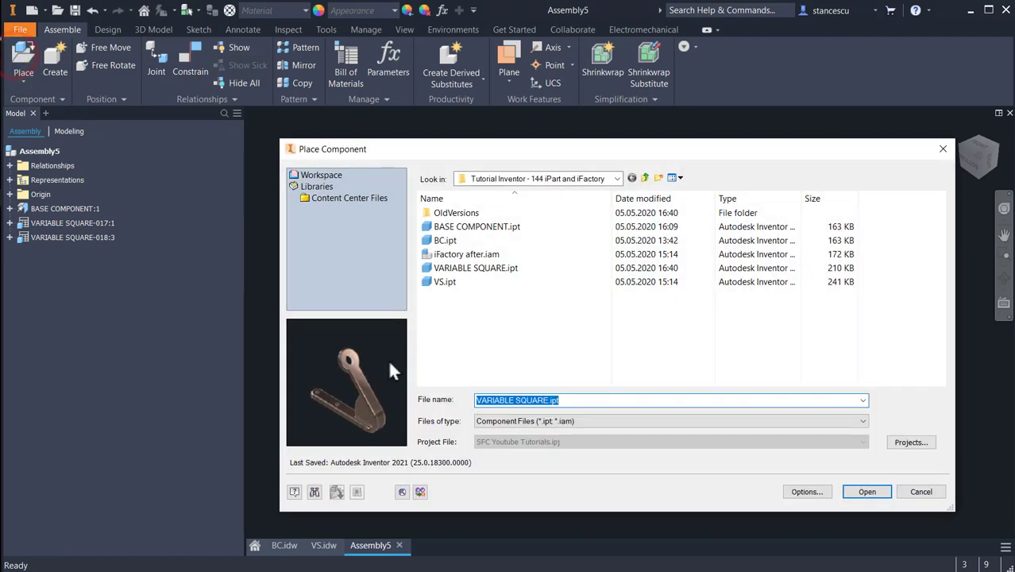
double_click(476, 270)
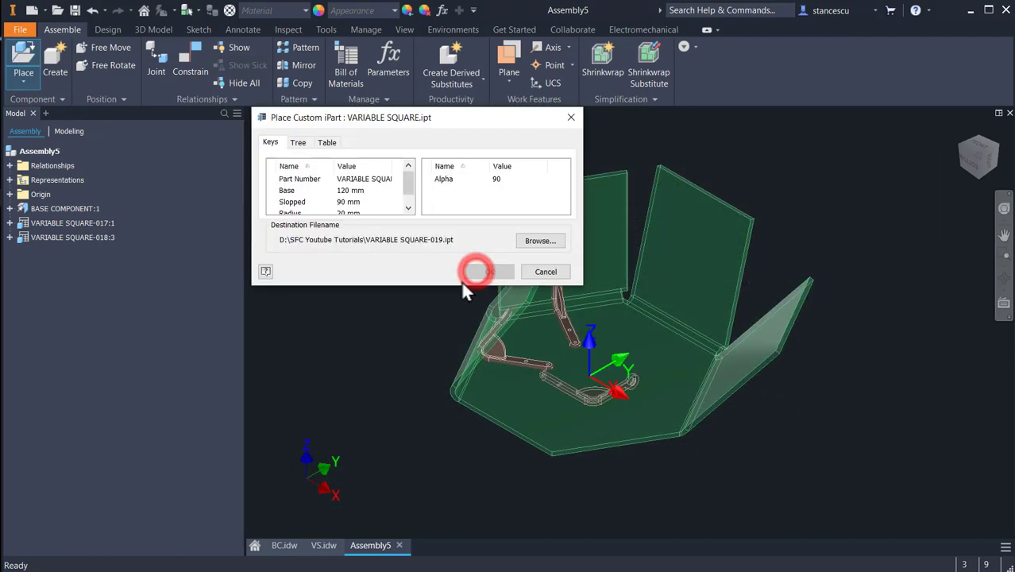
left_click(497, 178)
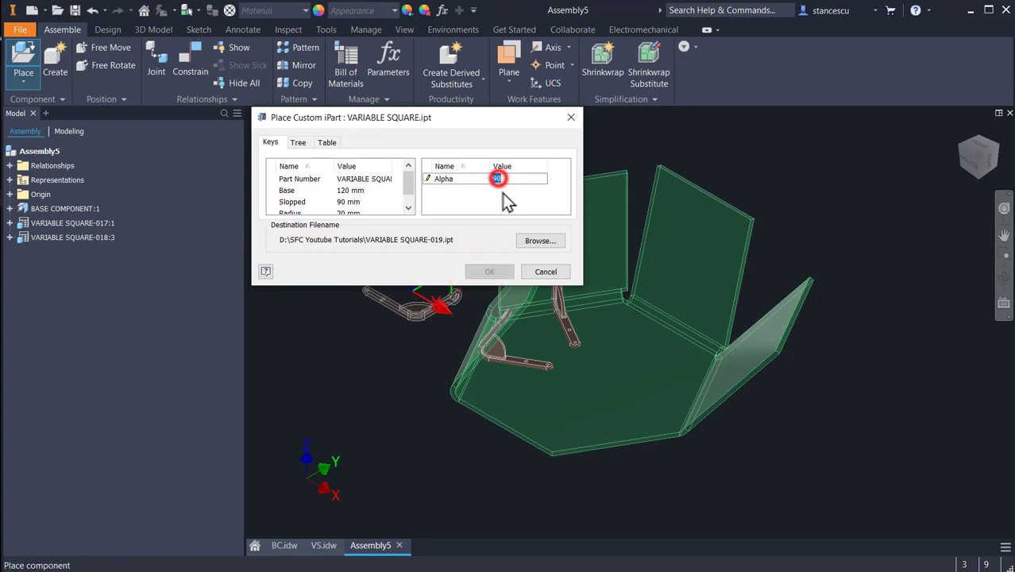
type("180-75")
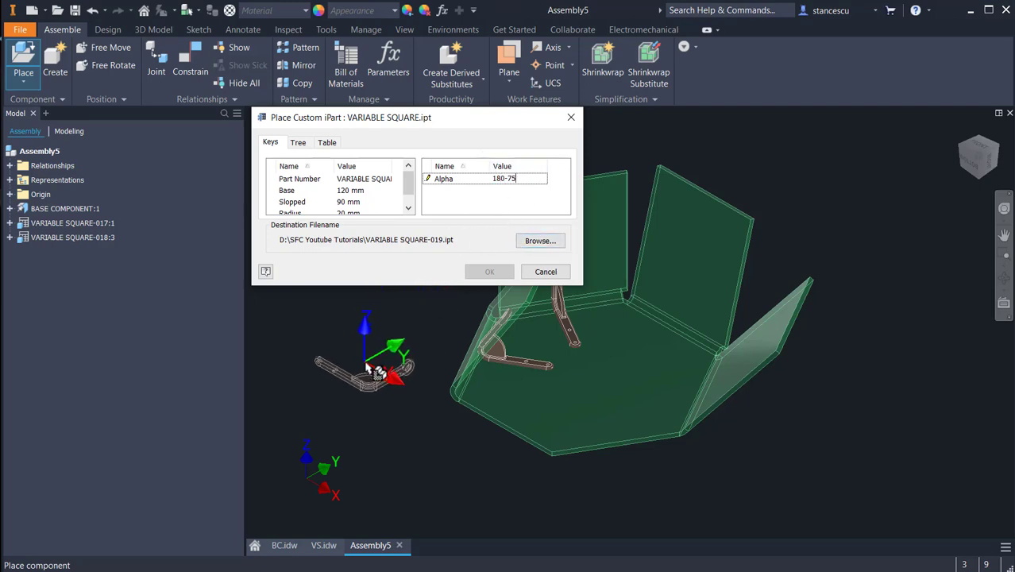
left_click(372, 341)
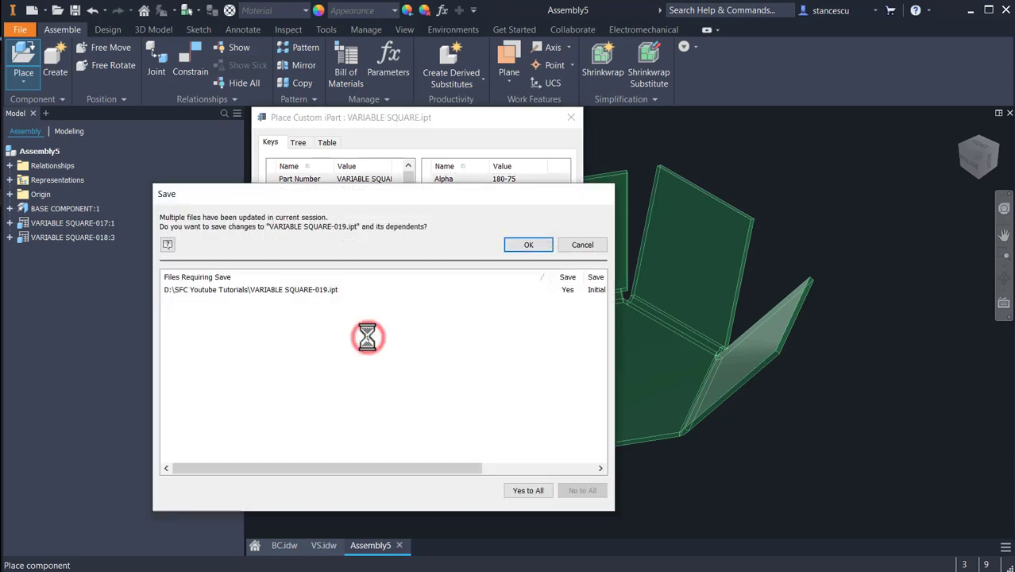
left_click(533, 246)
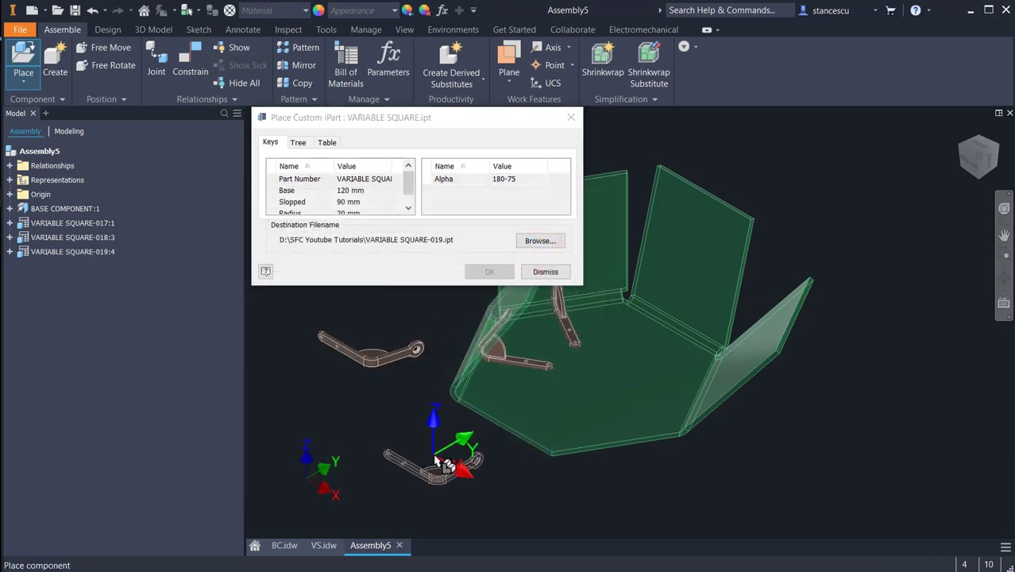
key("Escape")
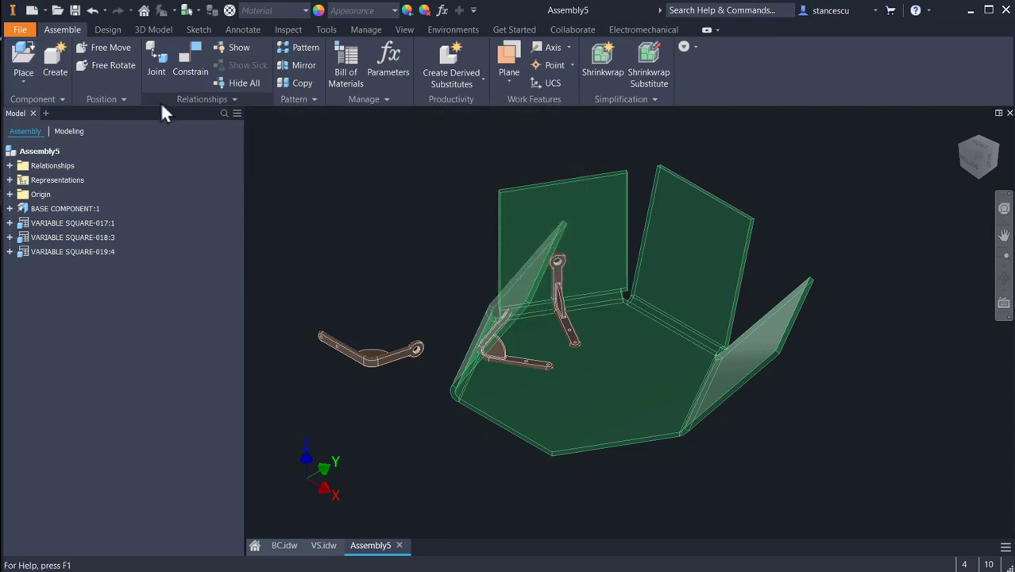
Mate the outer flat face of the 180-75 bracket's base leg to the base component's floor face with 0 mm offset
left_click(189, 60)
scroll(329, 363, "up", 5)
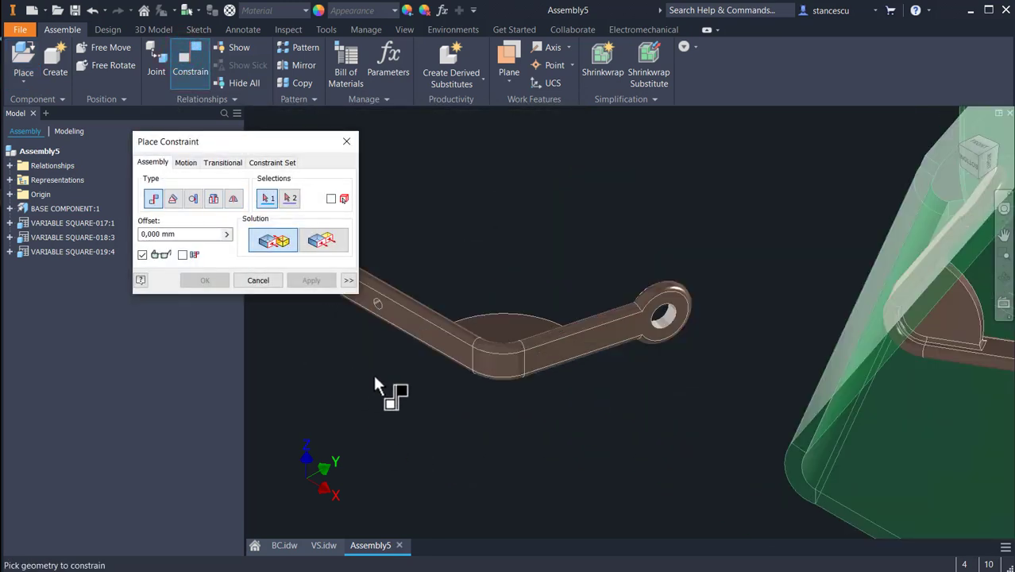
left_click(426, 334)
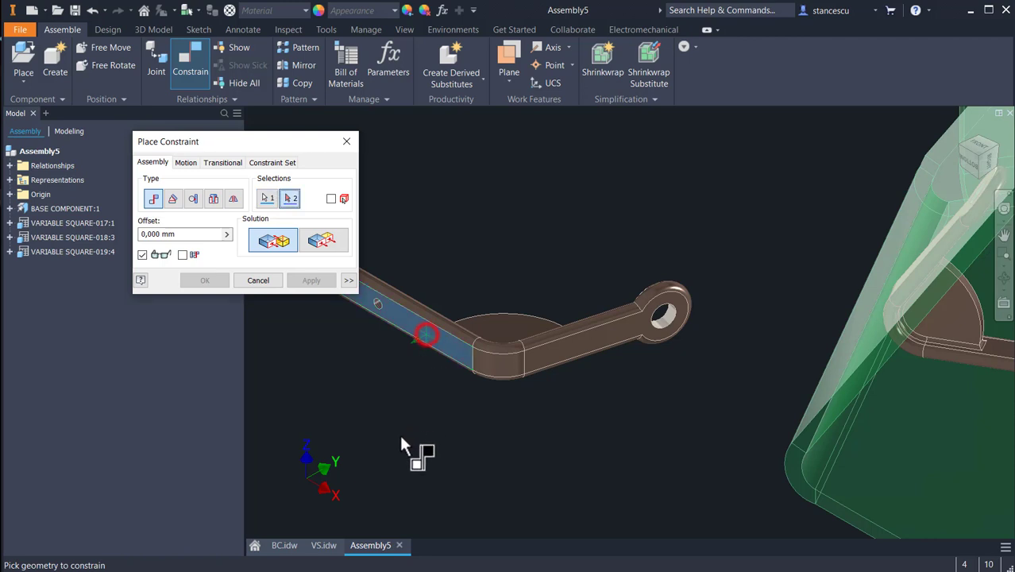
left_click(919, 446)
middle_click_drag(730, 457, 322, 357)
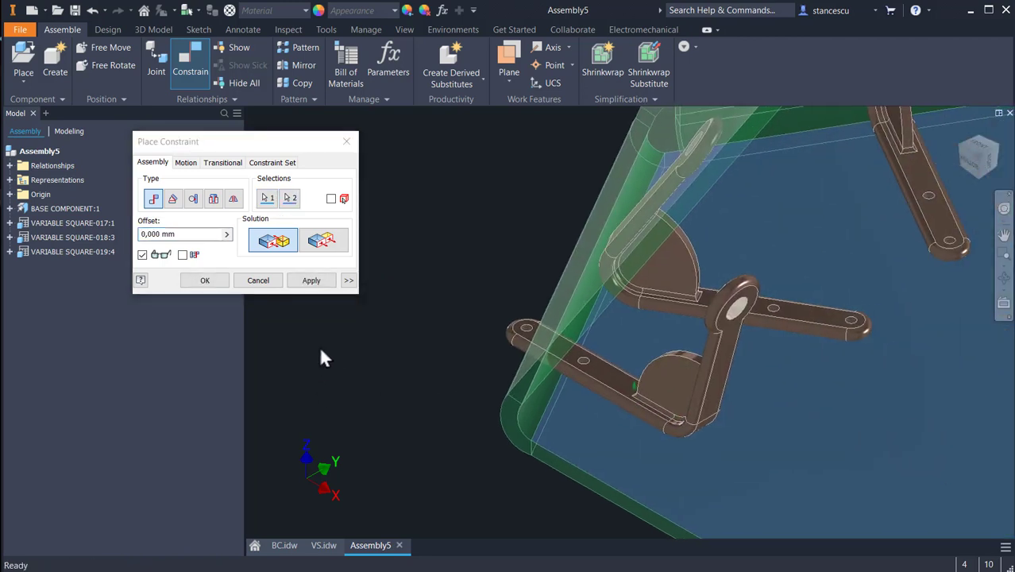
left_click(305, 282)
Mate the outer face of the 180-75 bracket's upright leg to the inner face of the wall adjacent to the vertical wall, offset 0 mm
left_click(725, 368)
middle_click_drag(799, 374, 397, 381)
scroll(626, 300, "down", 3)
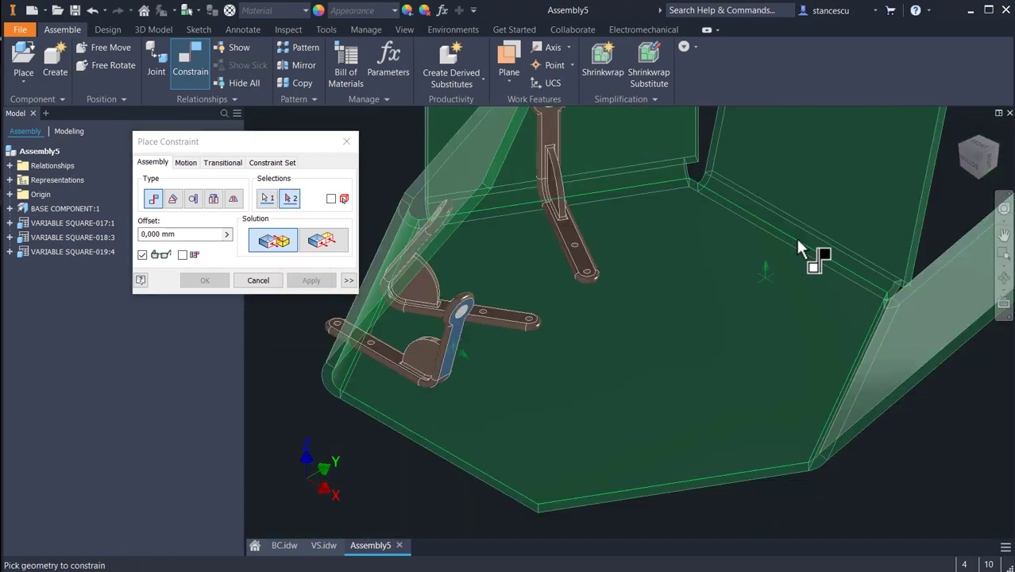
left_click(847, 157)
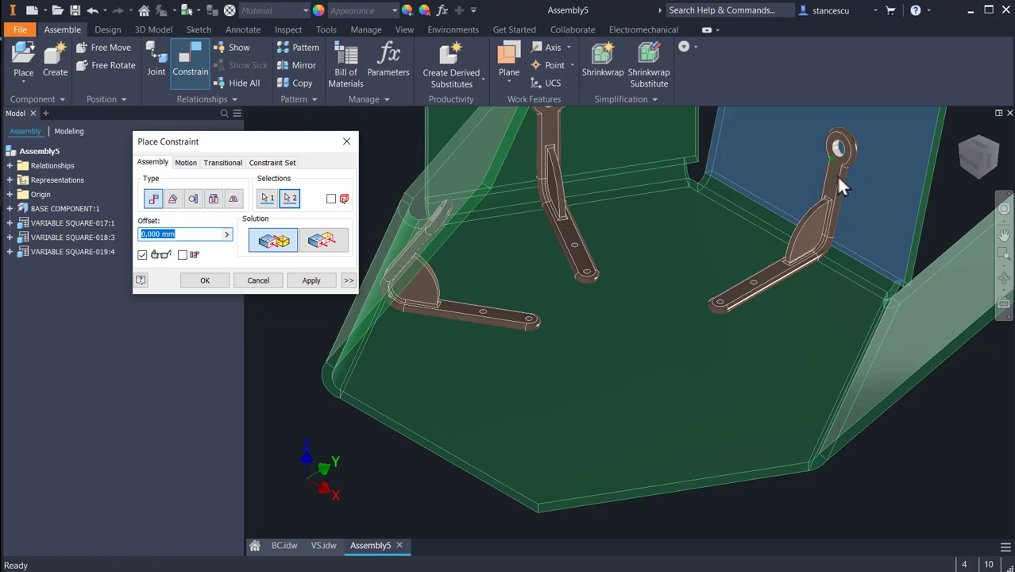
left_click(205, 278)
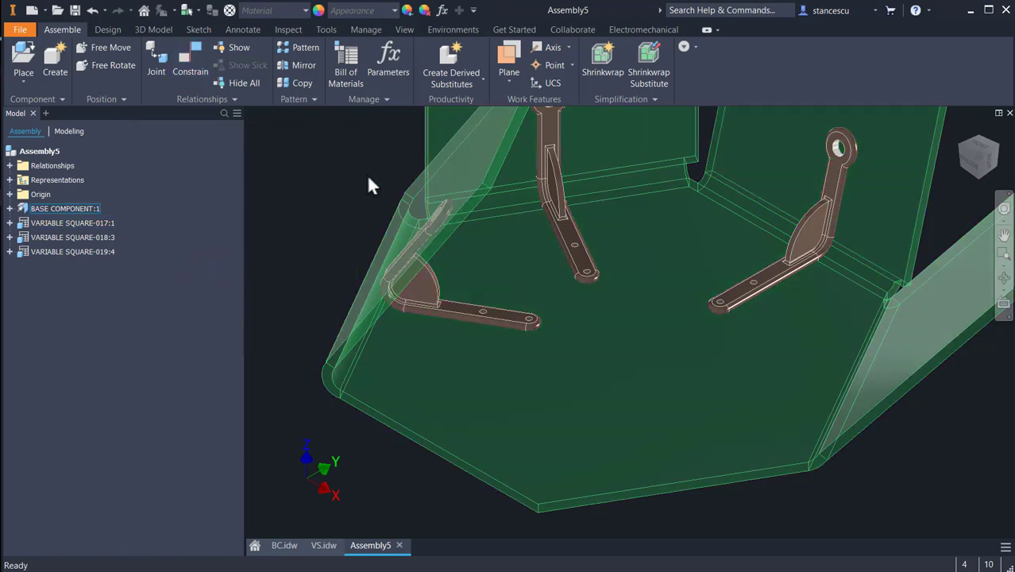
Place one VARIABLE SQUARE.ipt custom iPart with Alpha set to 180-50 over the base component's floor and save its file
left_click(322, 153)
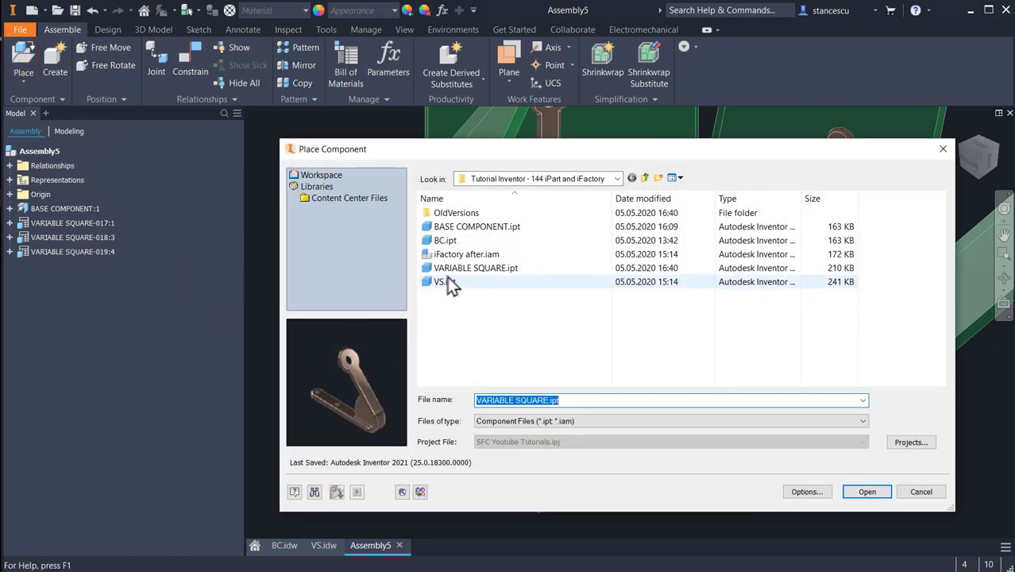
double_click(450, 269)
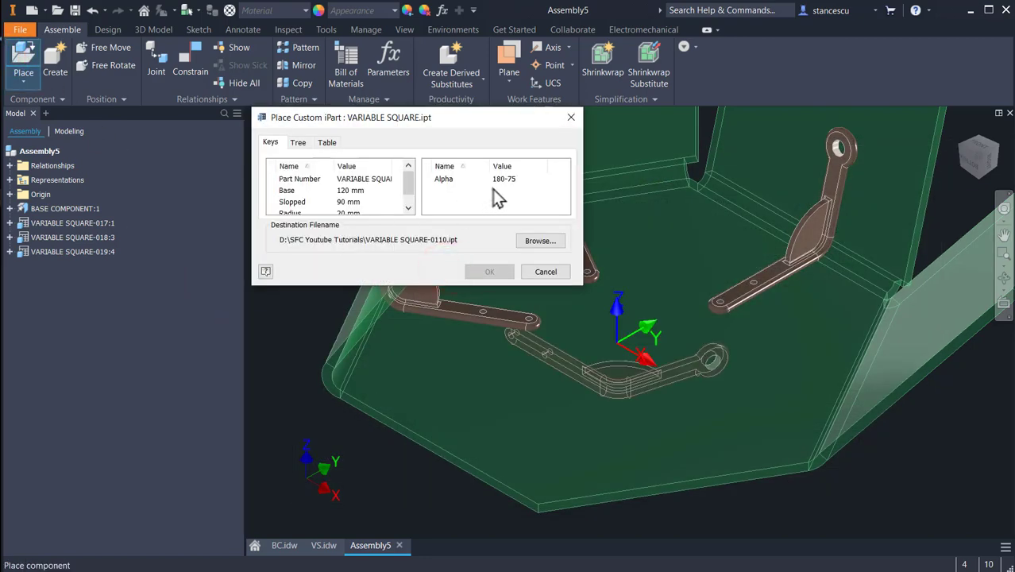
left_click(507, 178)
type("1")
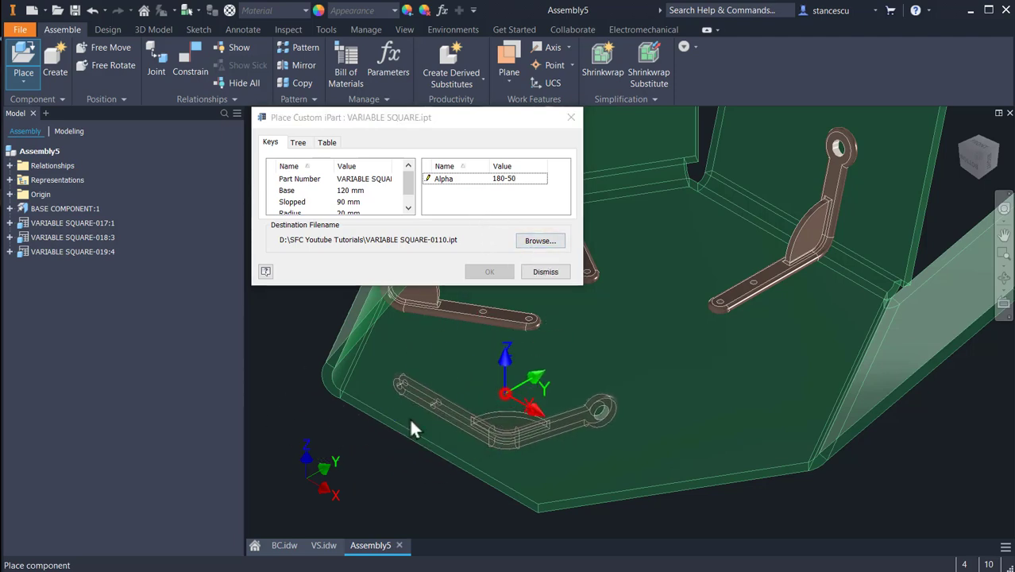
left_click(505, 394)
left_click(529, 244)
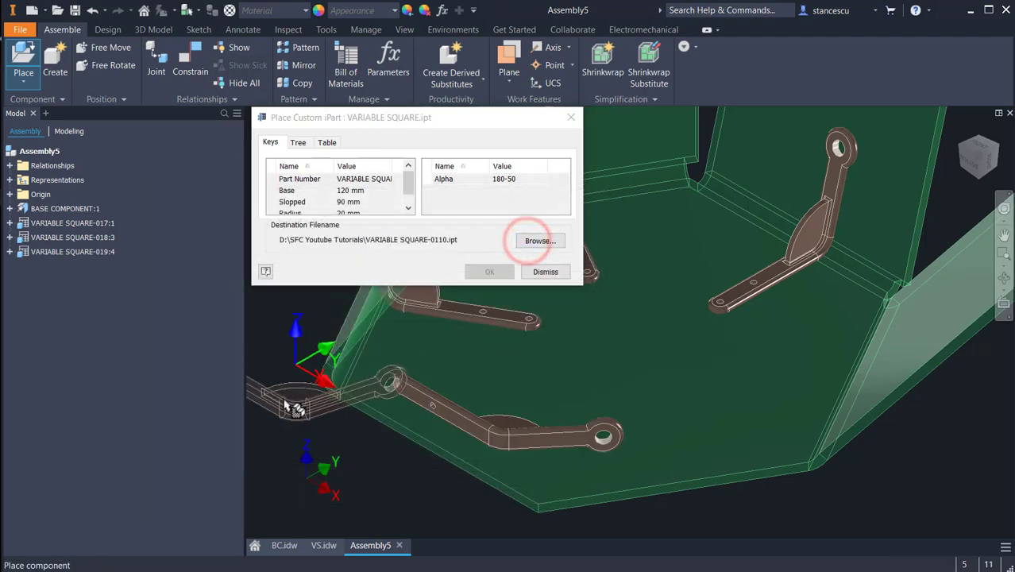
key("Escape")
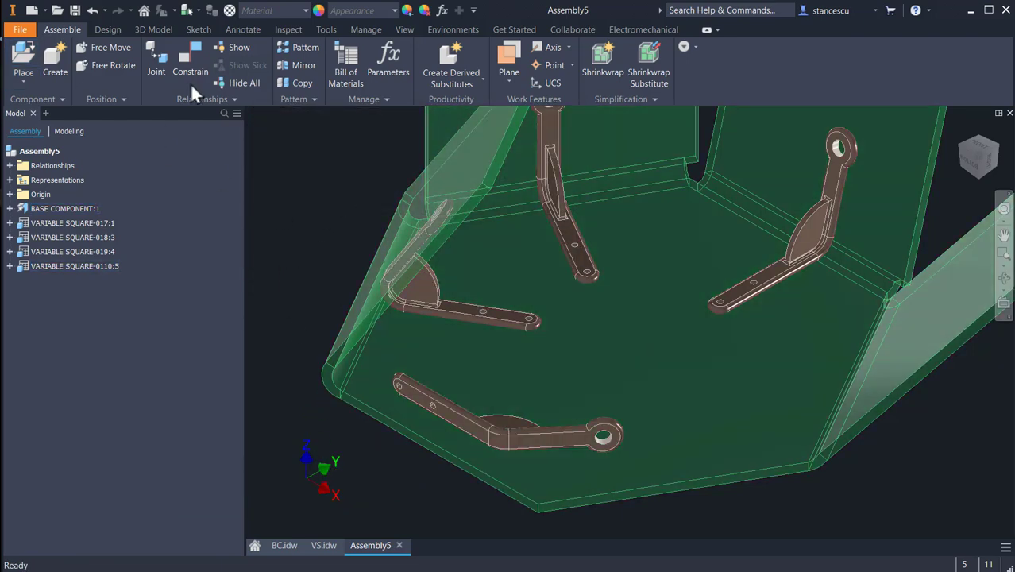
Mate the outer flat face of the 180-50 bracket's base leg to the base component's floor face with 0 mm offset
left_click(197, 57)
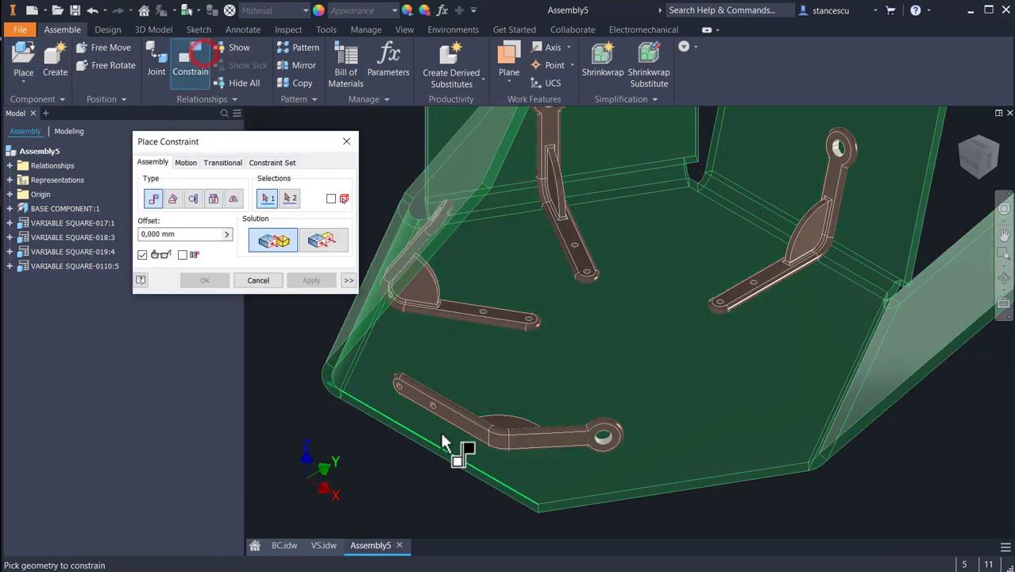
scroll(457, 441, "up", 3)
left_click(459, 405)
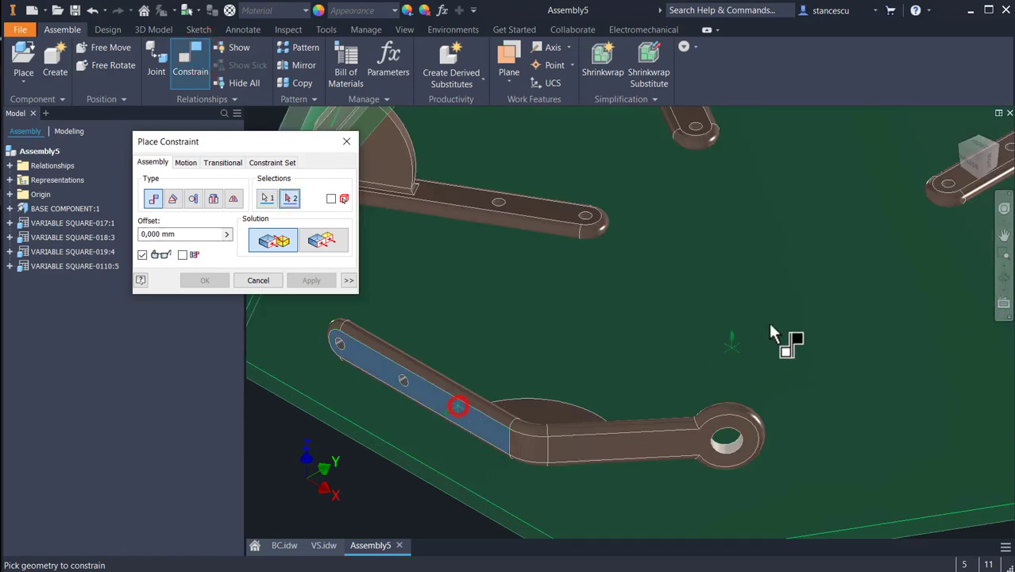
left_click(811, 325)
mouse_move(814, 383)
middle_mouse_down("shift")
mouse_move(732, 369)
mouse_move(834, 363)
mouse_move(797, 380)
mouse_move(884, 353)
mouse_move(550, 449)
middle_mouse_up("shift")
left_click(311, 280)
Mate the outer face of the 180-50 bracket's sloped leg to the inner face of the most outward-leaning wall with 0 mm offset
scroll(715, 358, "up", 4)
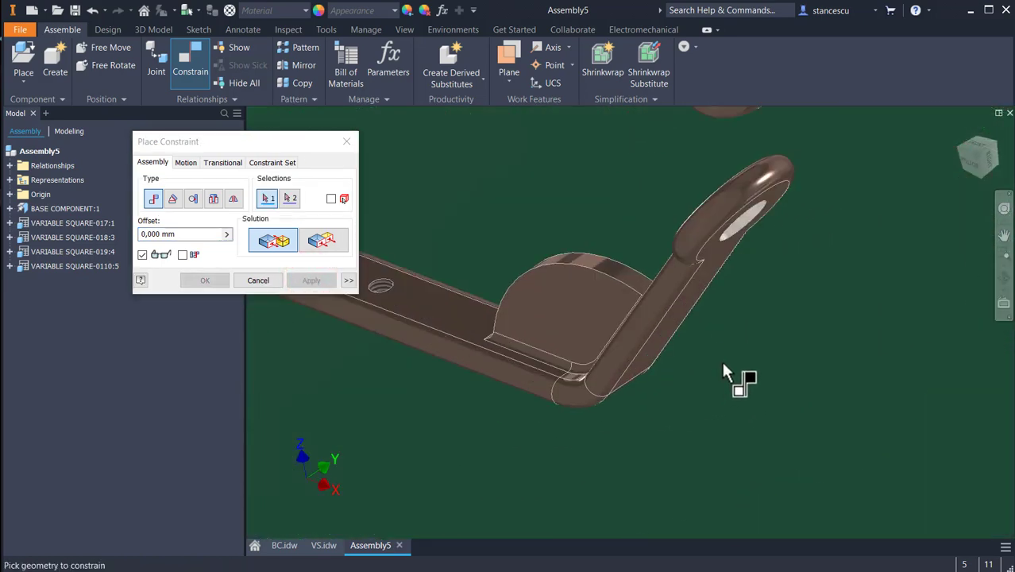
left_click(702, 276)
middle_click_drag(703, 275, 789, 409, "shift")
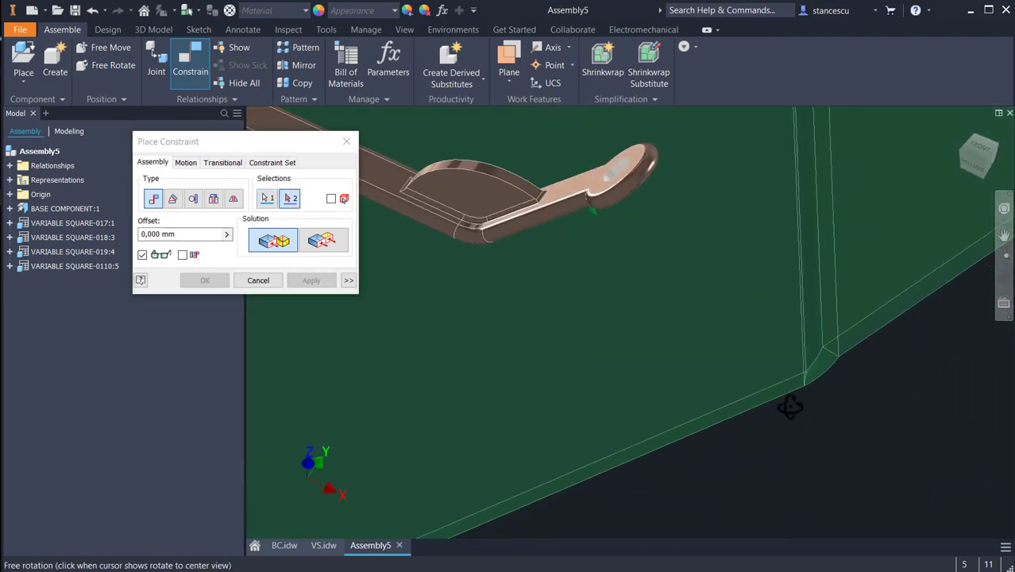
left_click(871, 206)
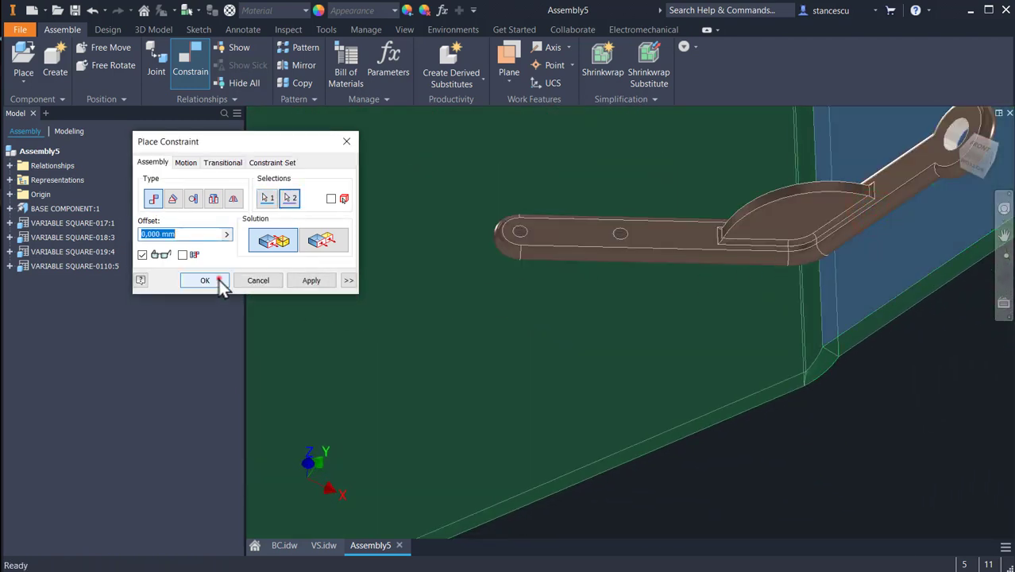
left_click(205, 280)
Shift each of the four constrained brackets slightly along its own wall and the floor, and clear the selection
scroll(517, 358, "down", 6)
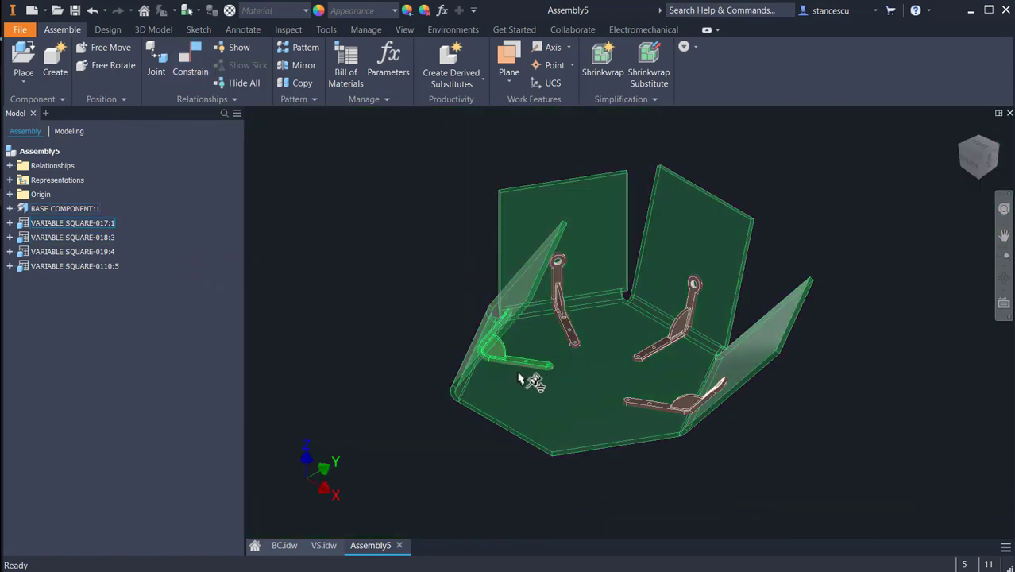
left_click(519, 362)
left_click_drag(521, 368, 521, 372)
mouse_move(569, 335)
left_mouse_down()
mouse_move(588, 334)
mouse_move(572, 340)
left_mouse_up()
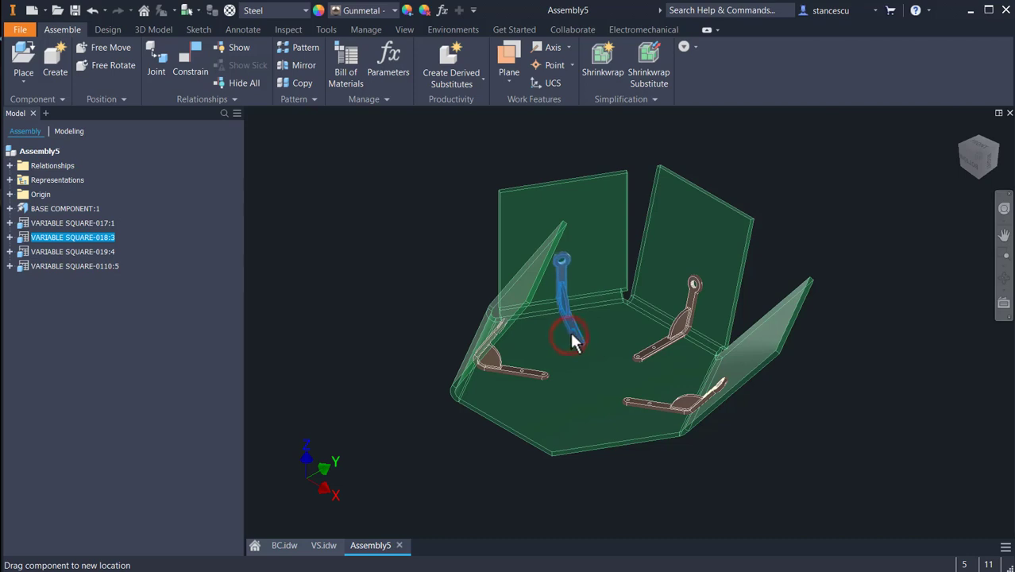
left_click_drag(653, 356, 652, 347)
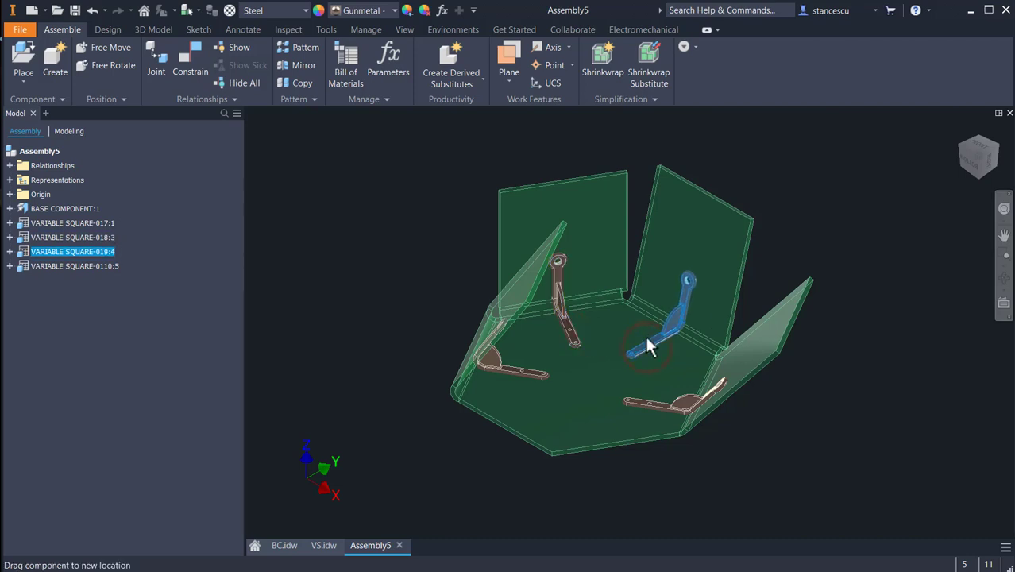
left_click_drag(654, 400, 662, 386)
left_click(356, 239)
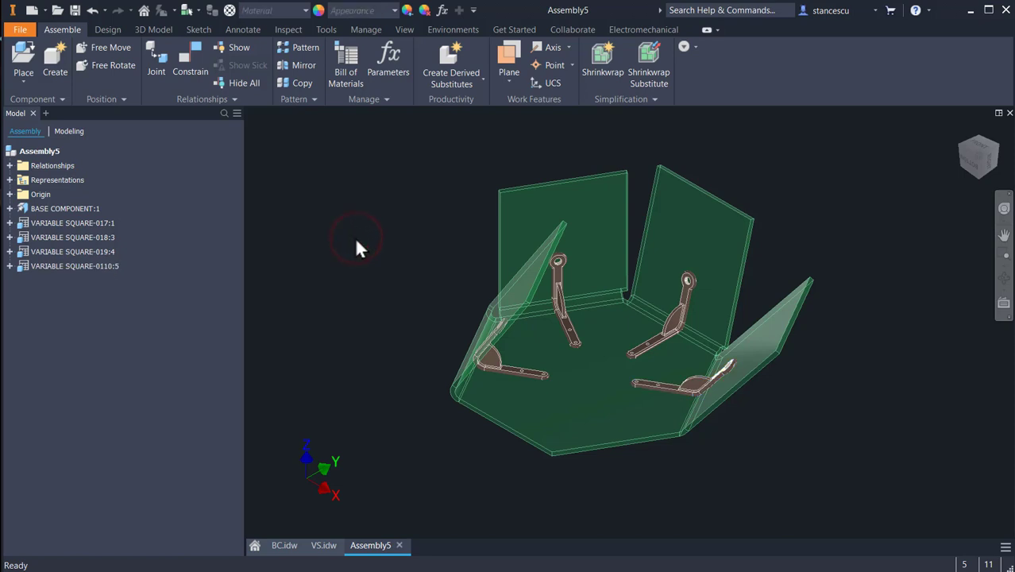